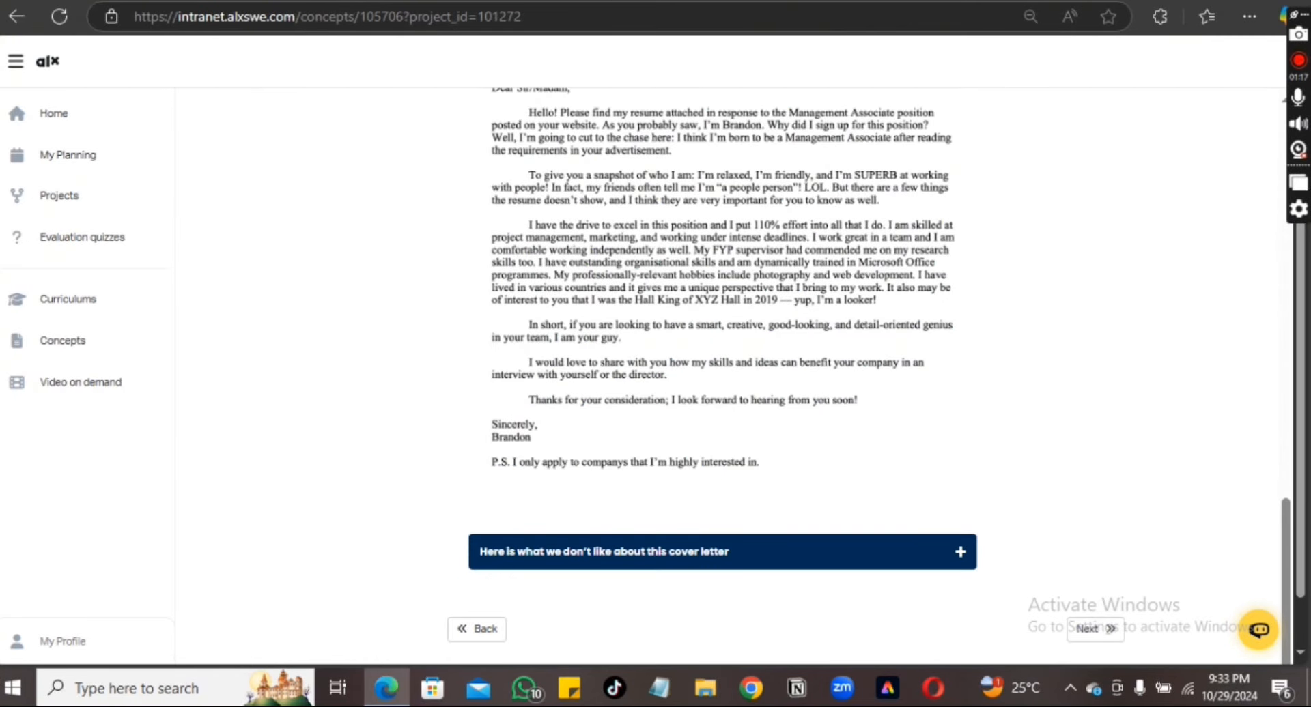
Open chatgpt.com in a new tab and go to the Explore GPTs directory
key(ctrl+t)
click(580, 12)
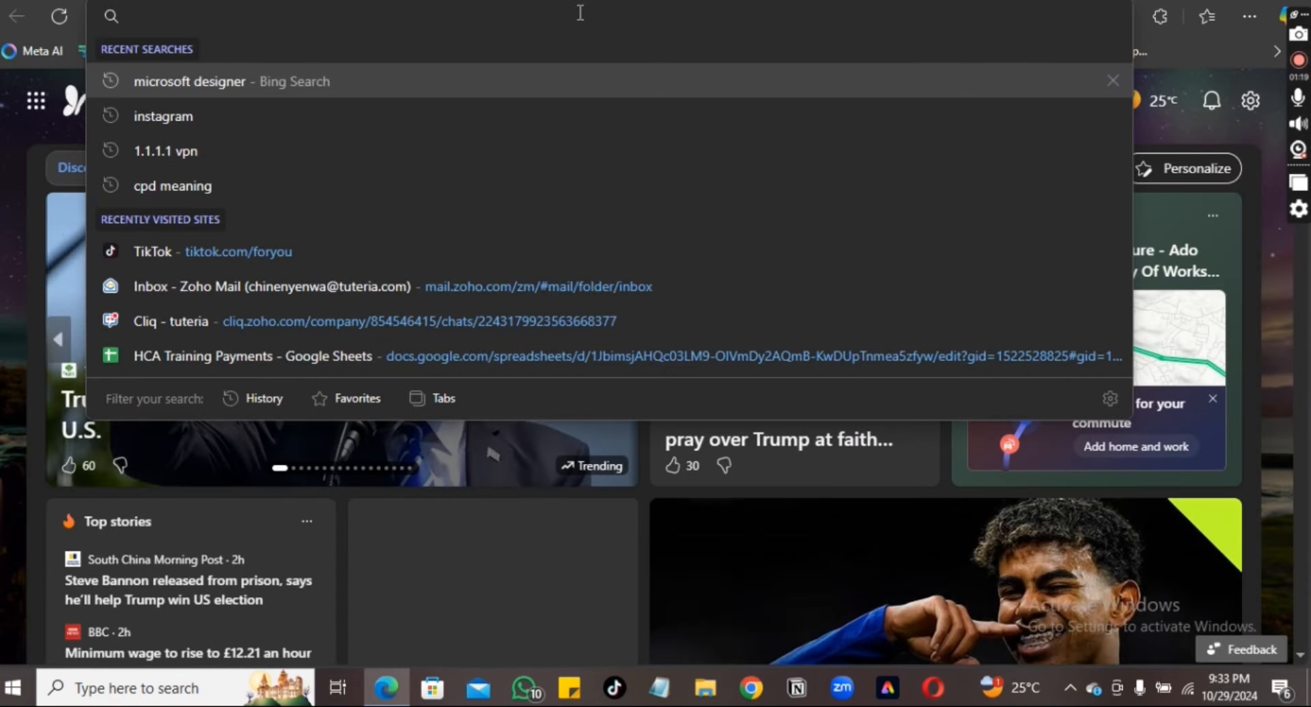
text(chat)
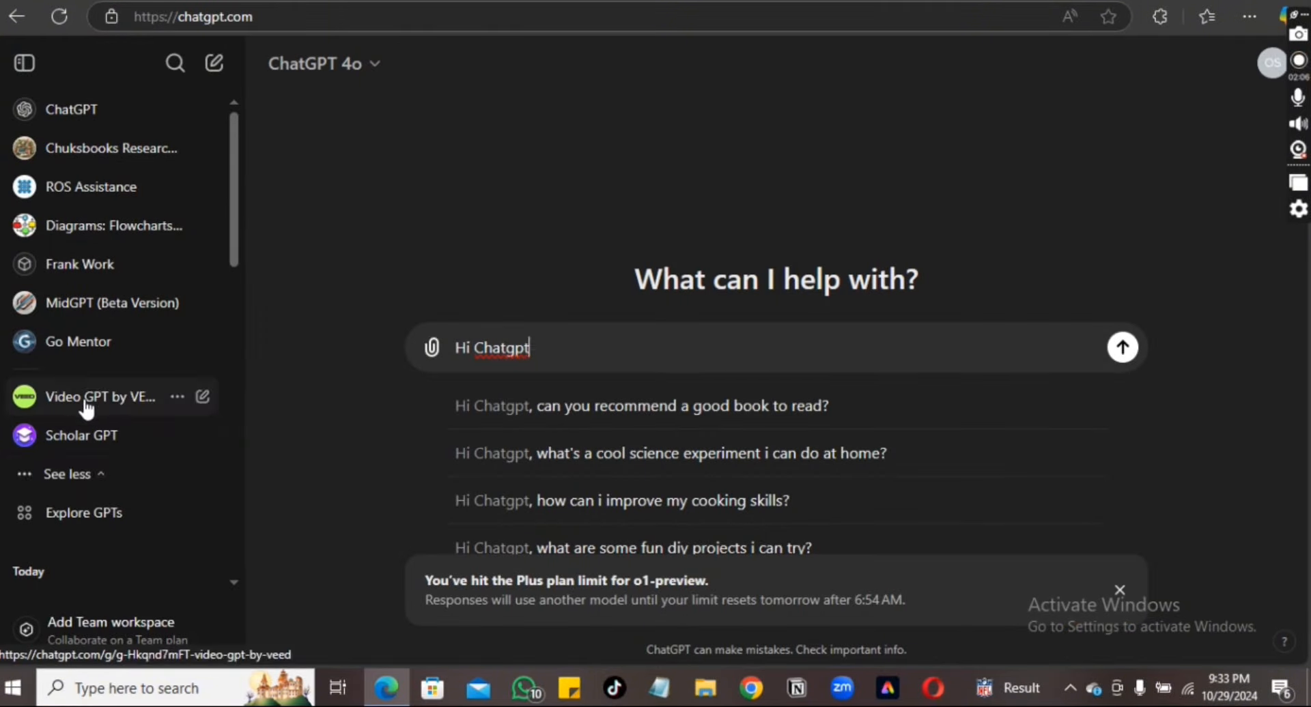
click(69, 519)
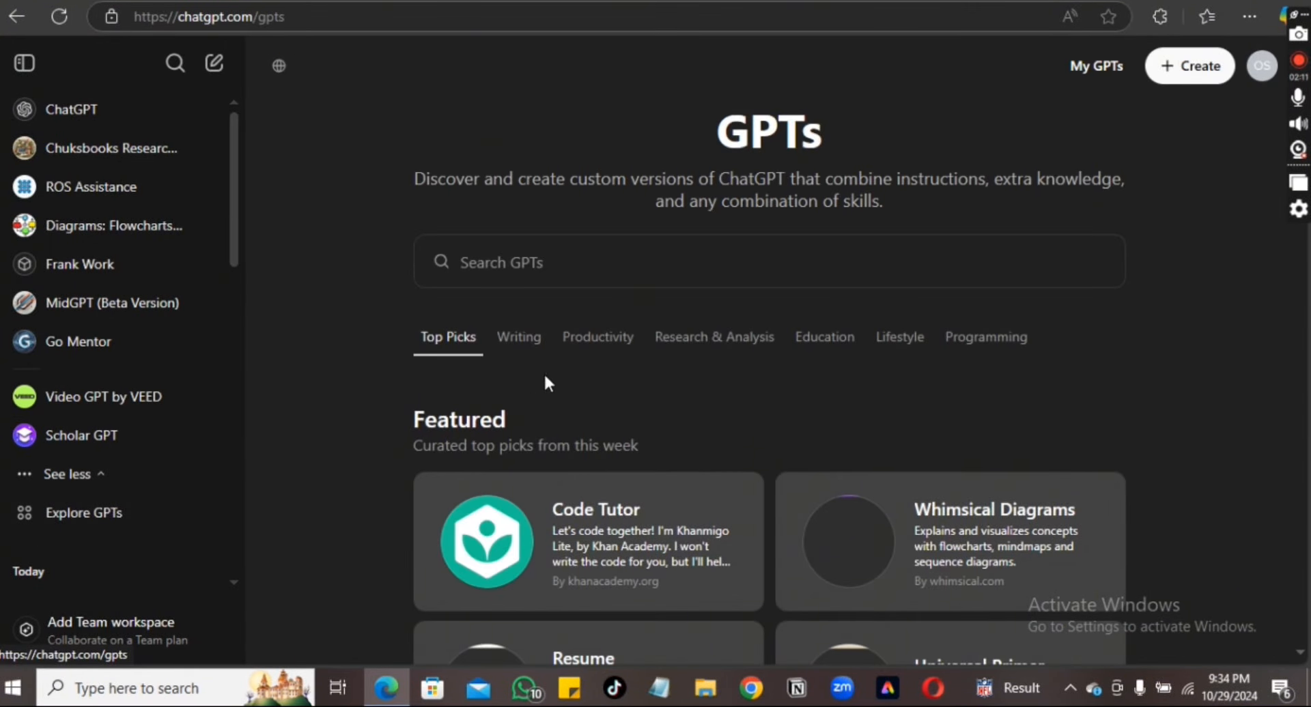
Search GPTs for 'cover letter' and start Cover Letter Generator with its START HERE starter
click(581, 275)
text(c)
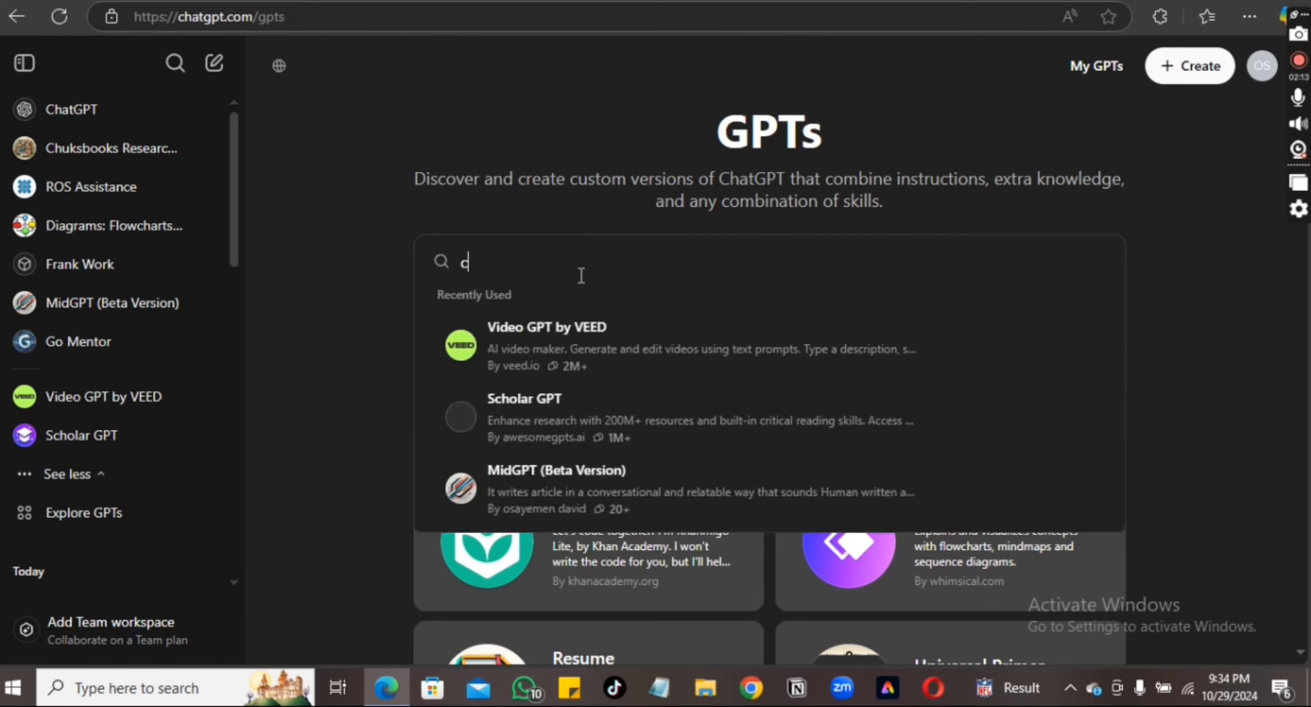
text(over)
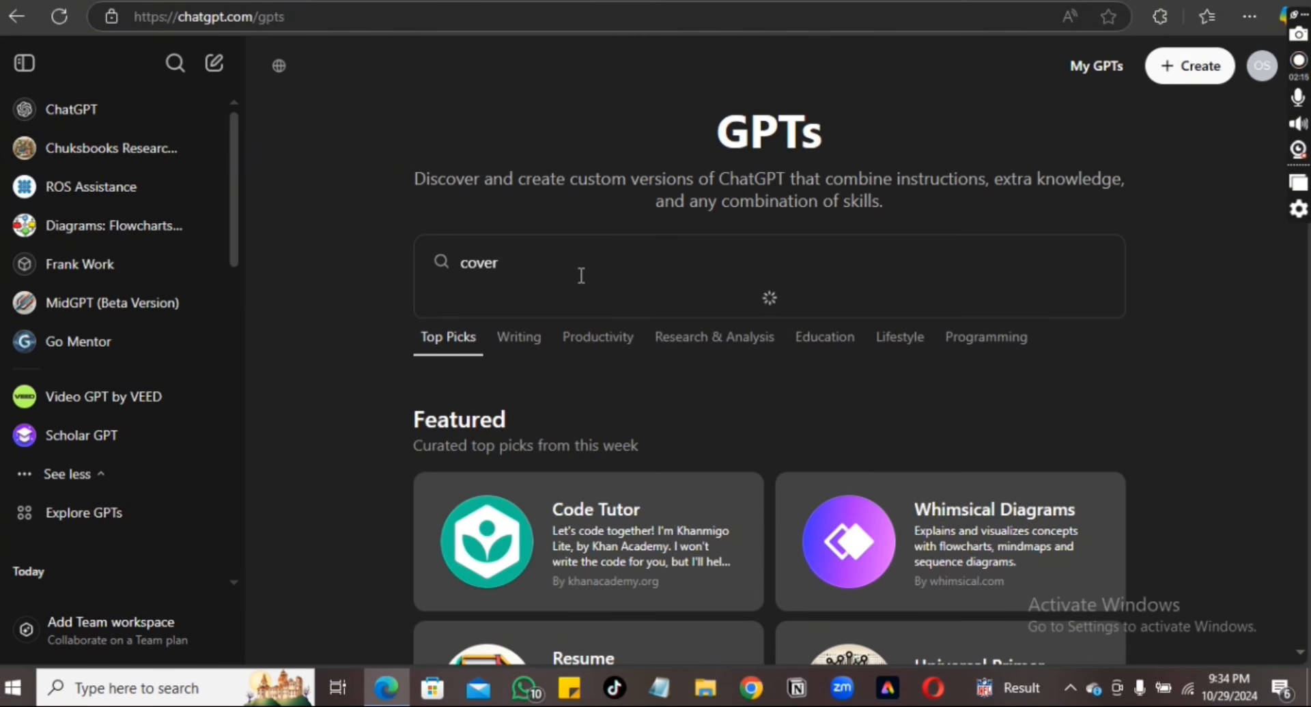
text( letter)
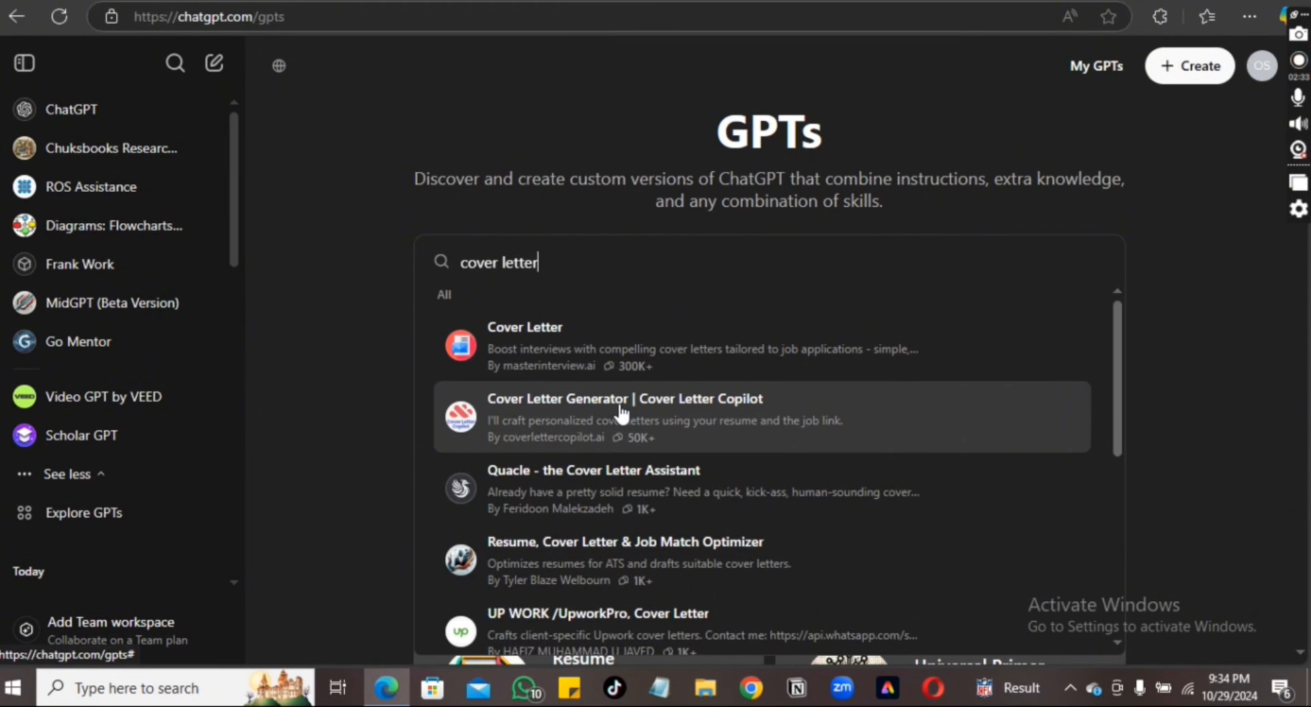
click(620, 410)
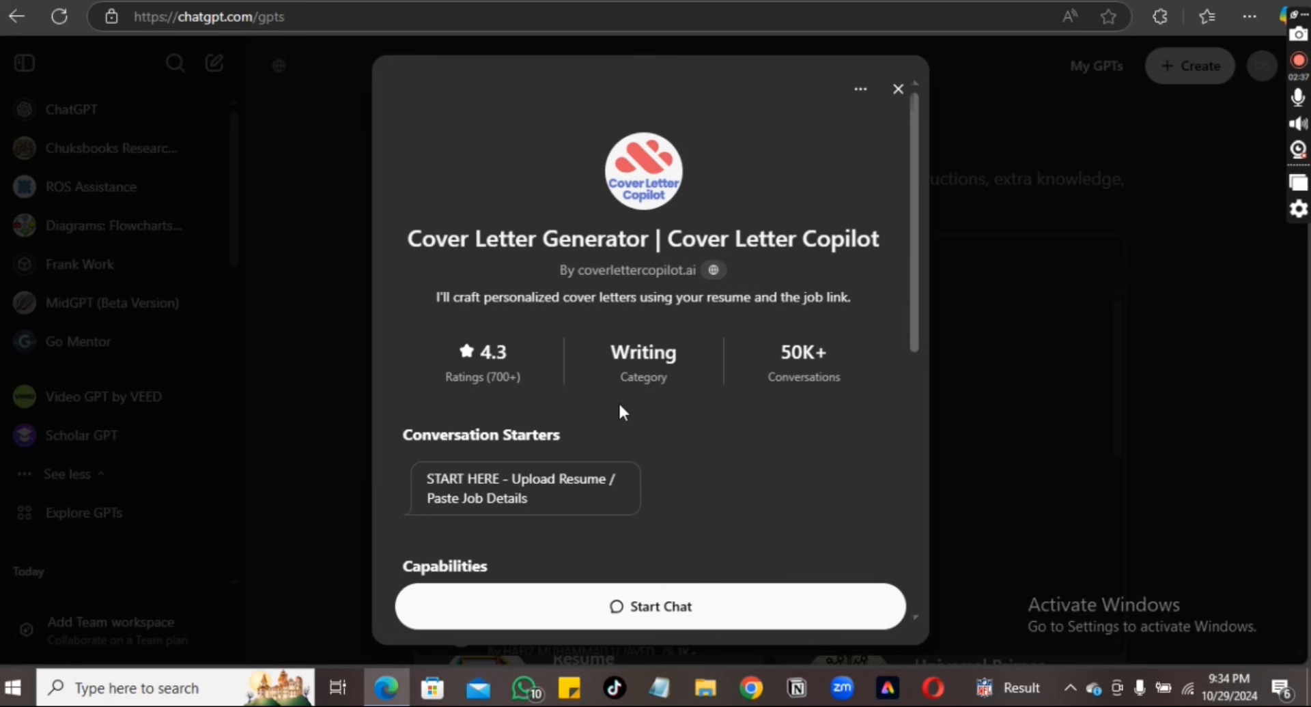
click(532, 499)
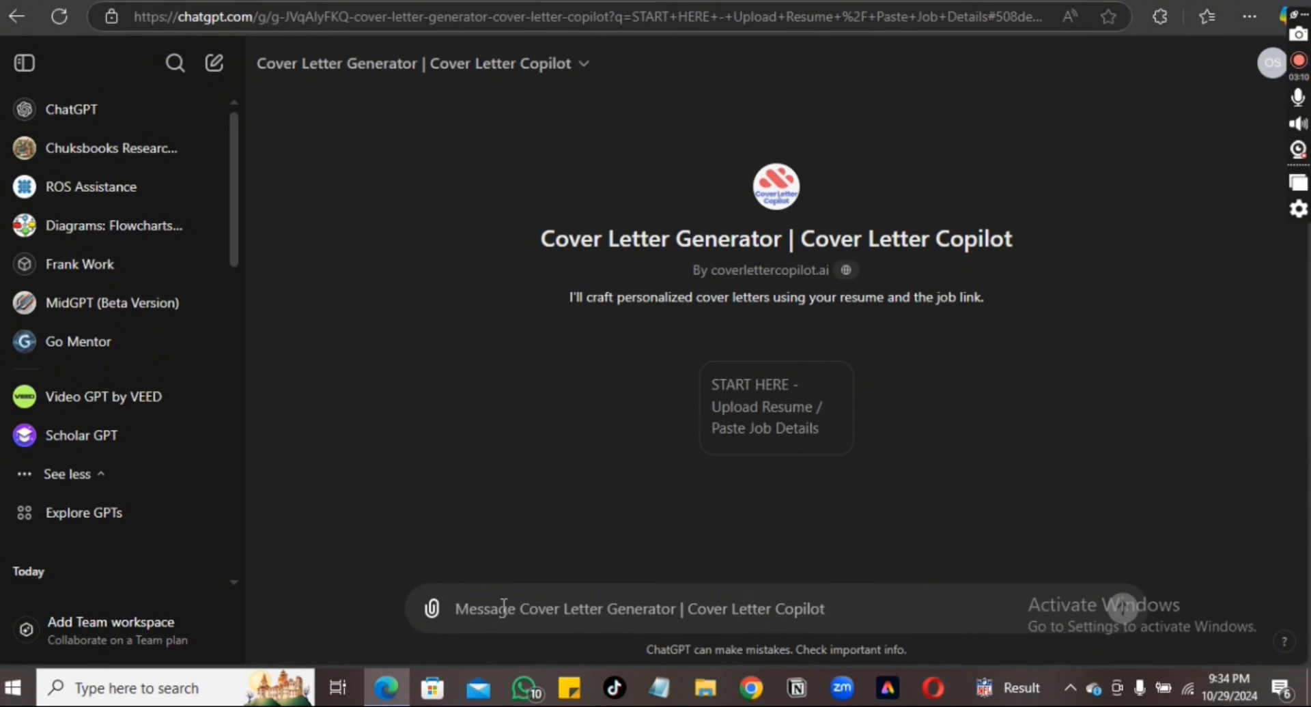
Attach the CV PDF from Documents to the chat, then switch to the ALX cover-letter lesson
click(433, 613)
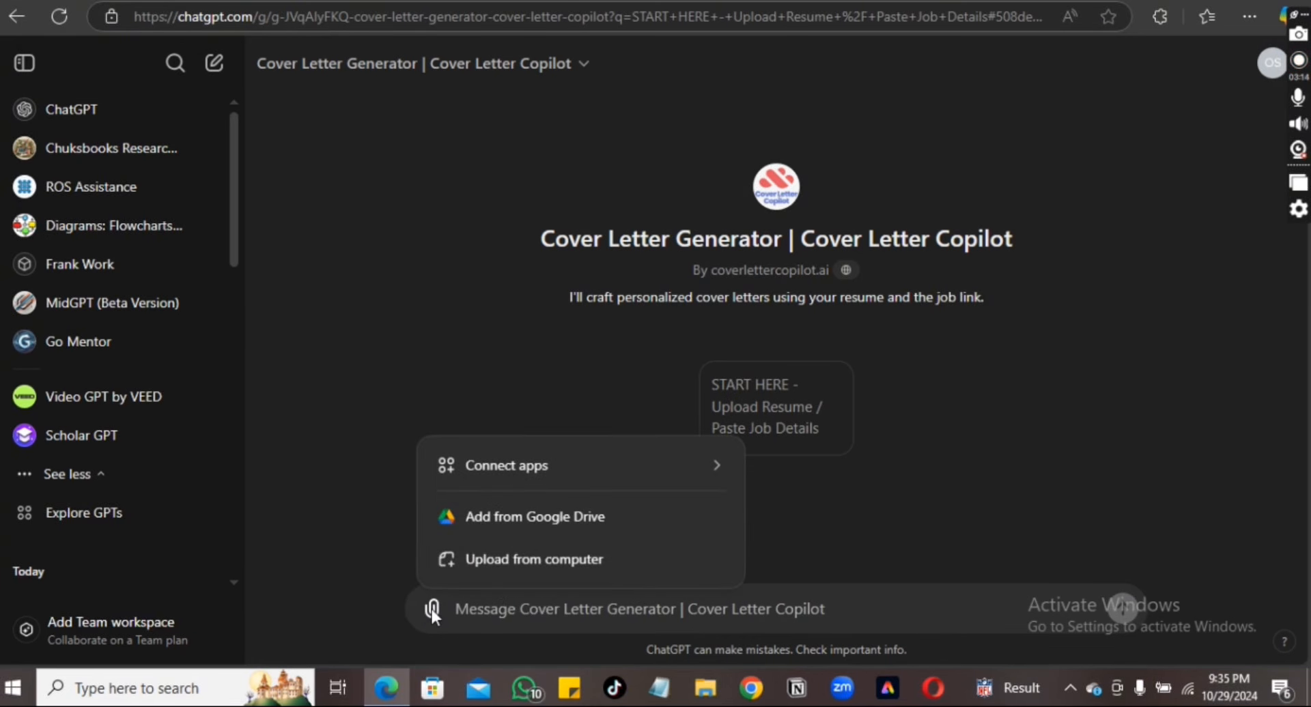
click(495, 567)
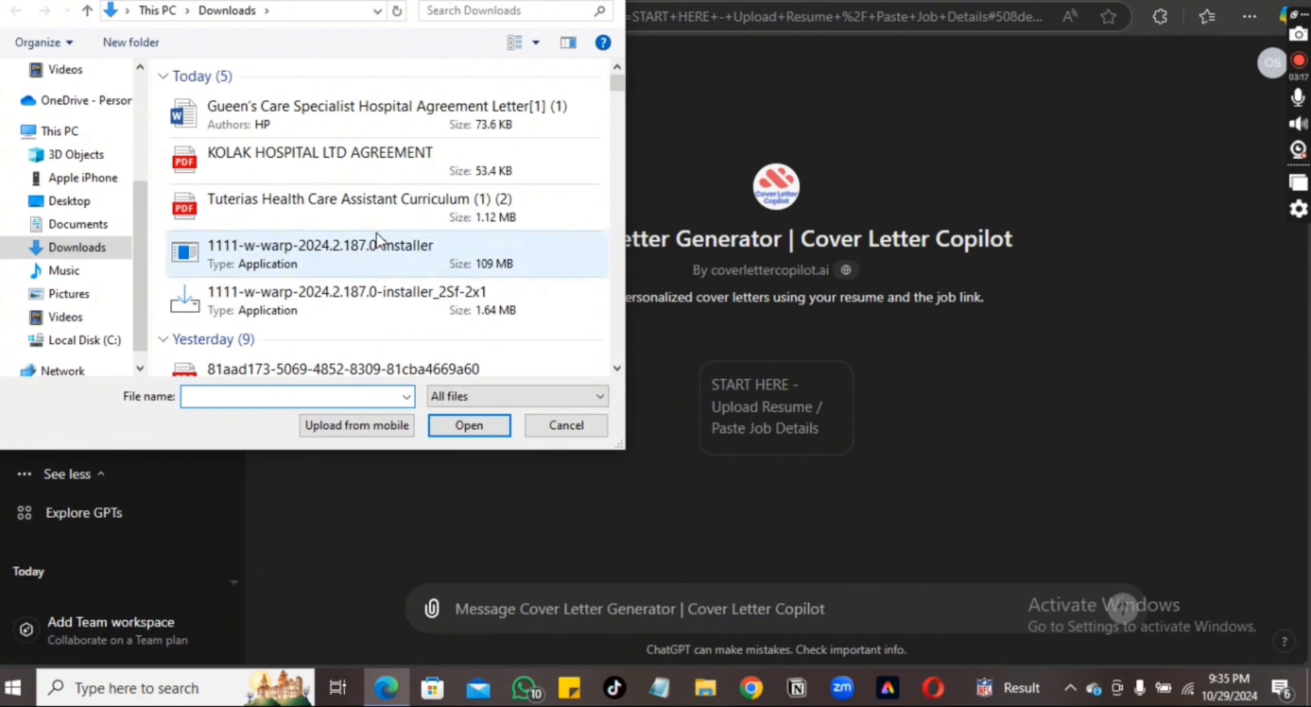
click(75, 228)
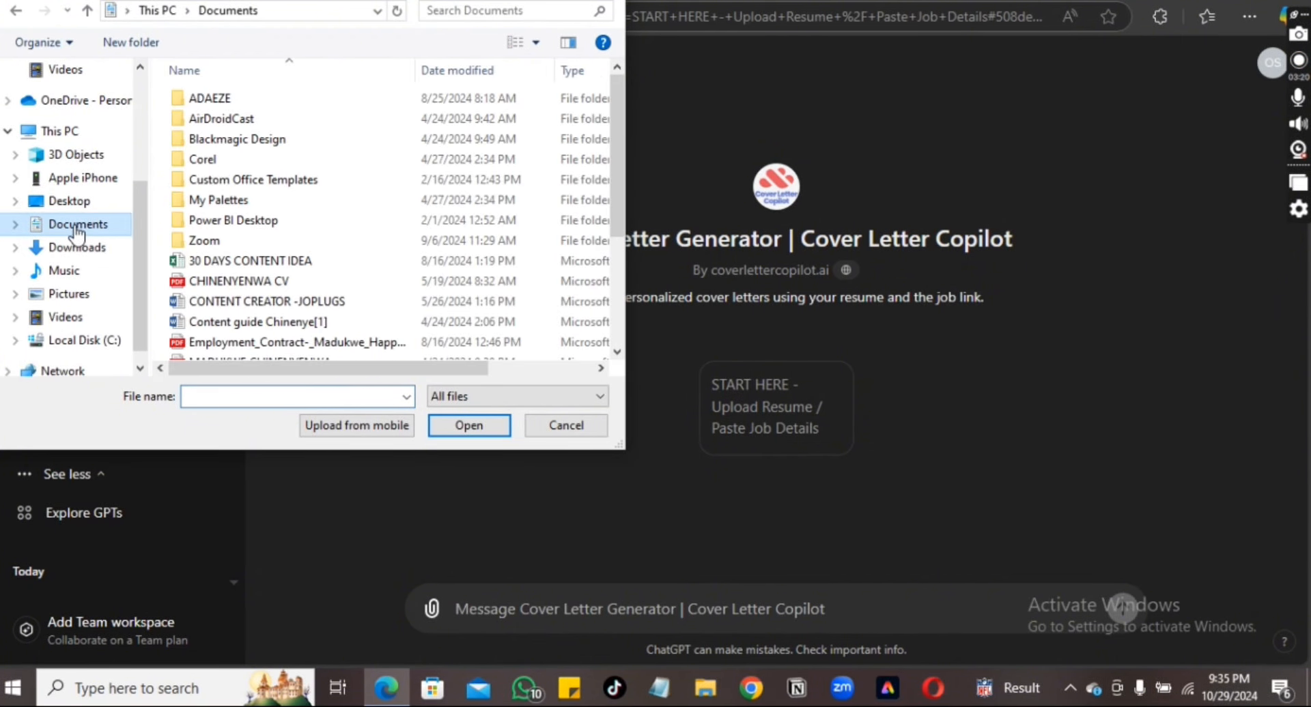
click(287, 281)
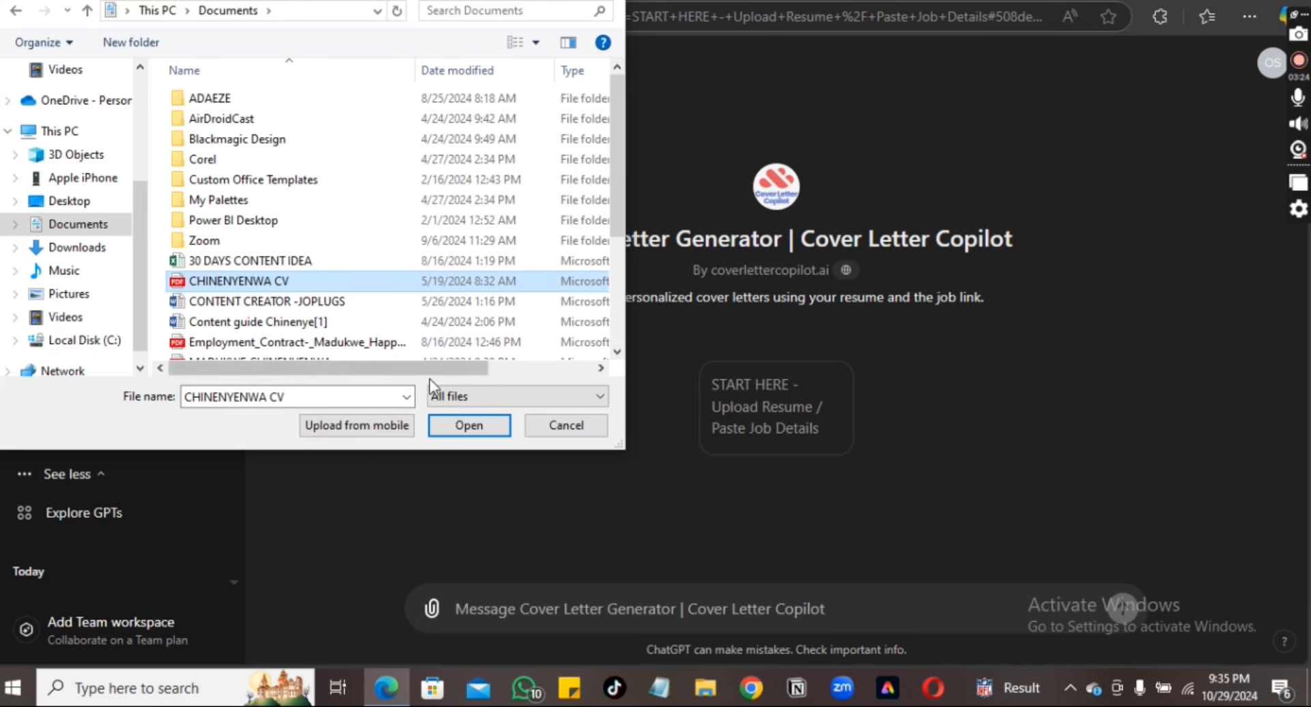
click(444, 427)
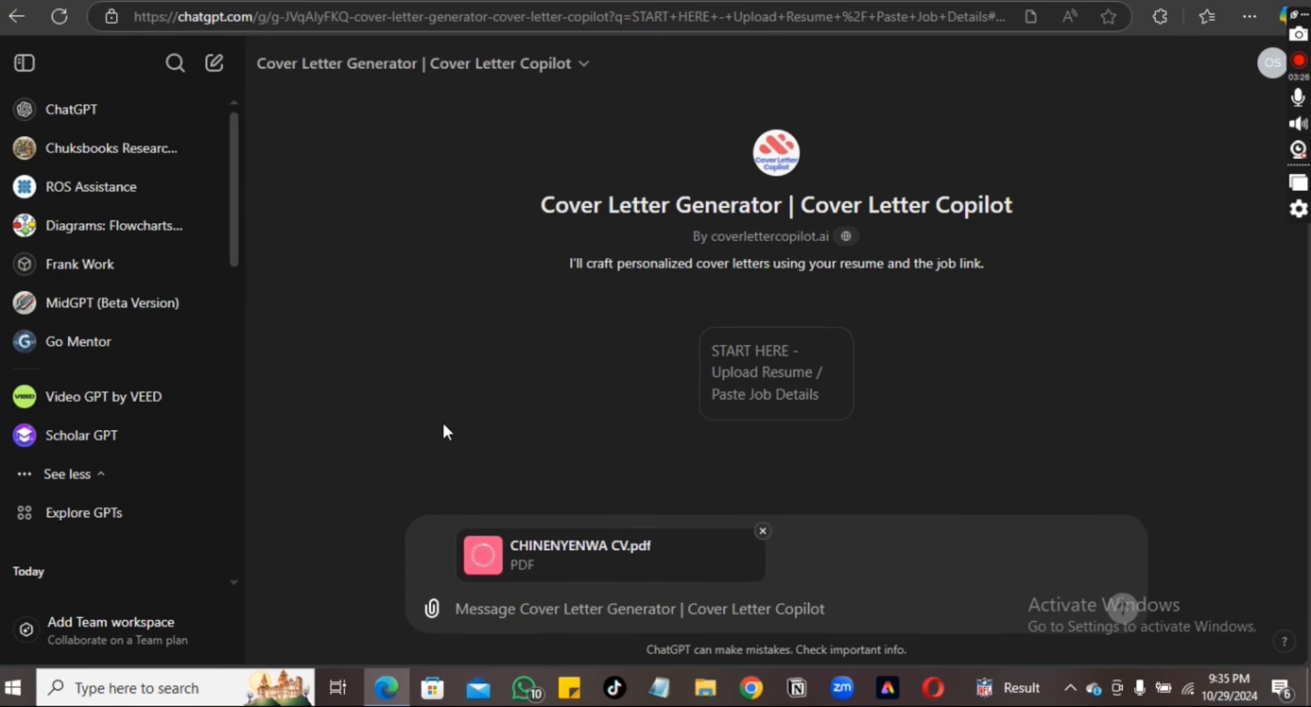
click(758, 376)
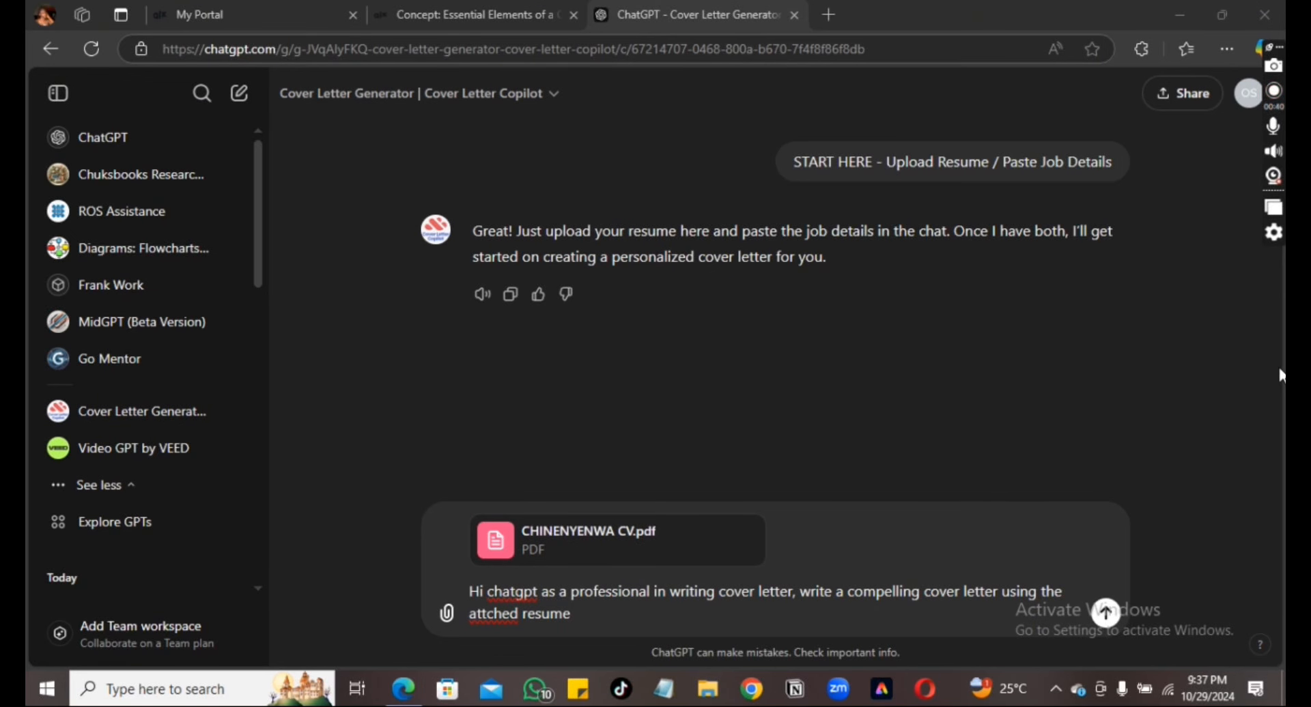
click(472, 18)
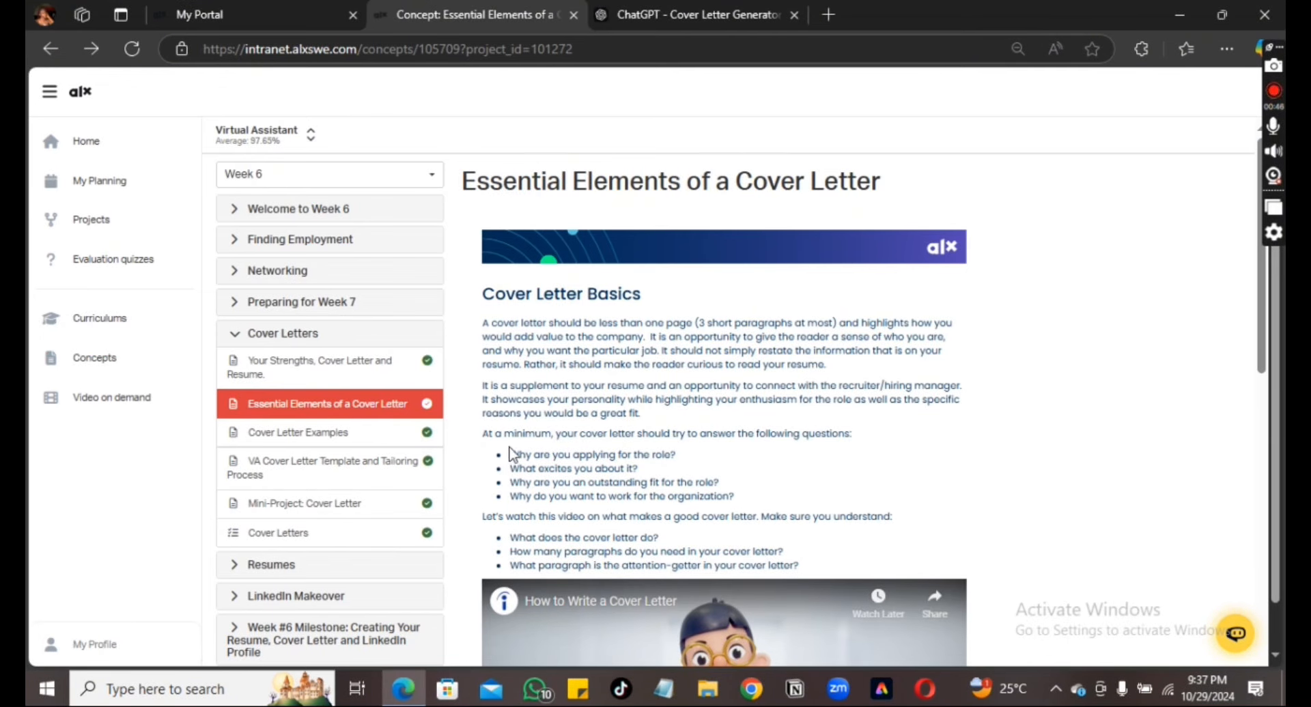
Copy the lesson's four bullet questions and return to the ChatGPT chat
drag(511, 454, 744, 507)
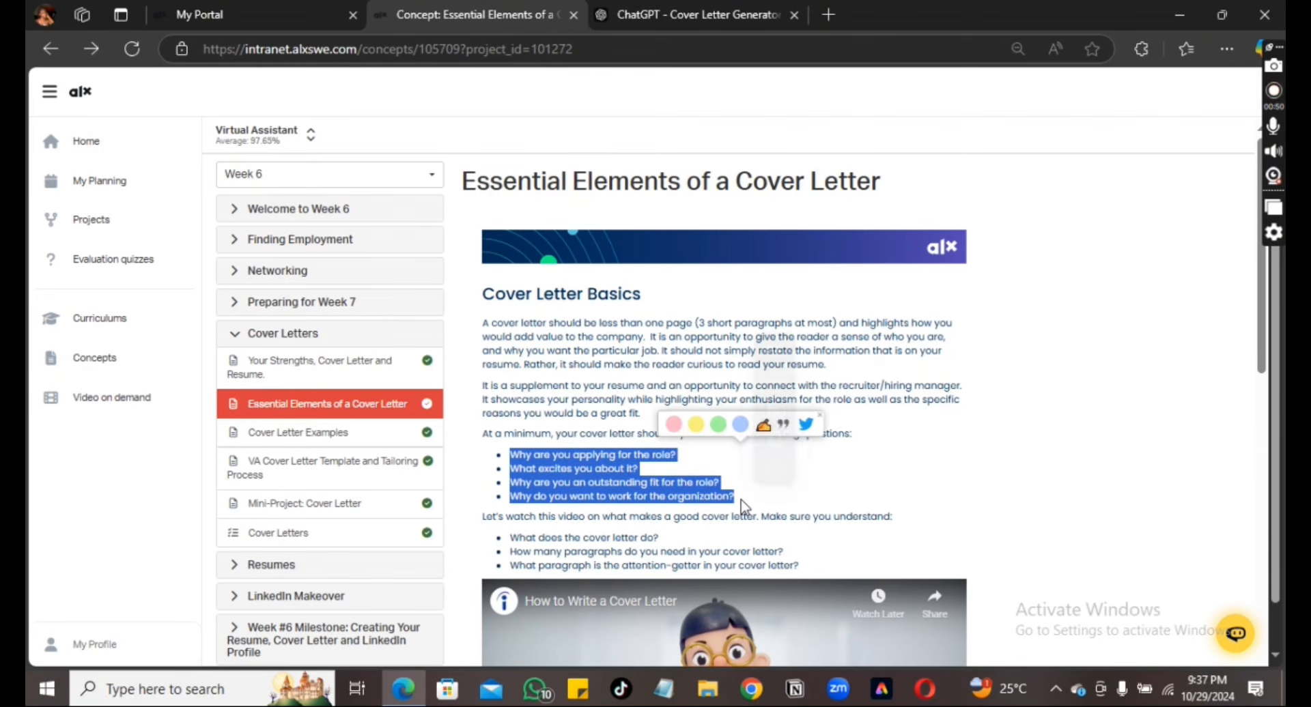
click(776, 446)
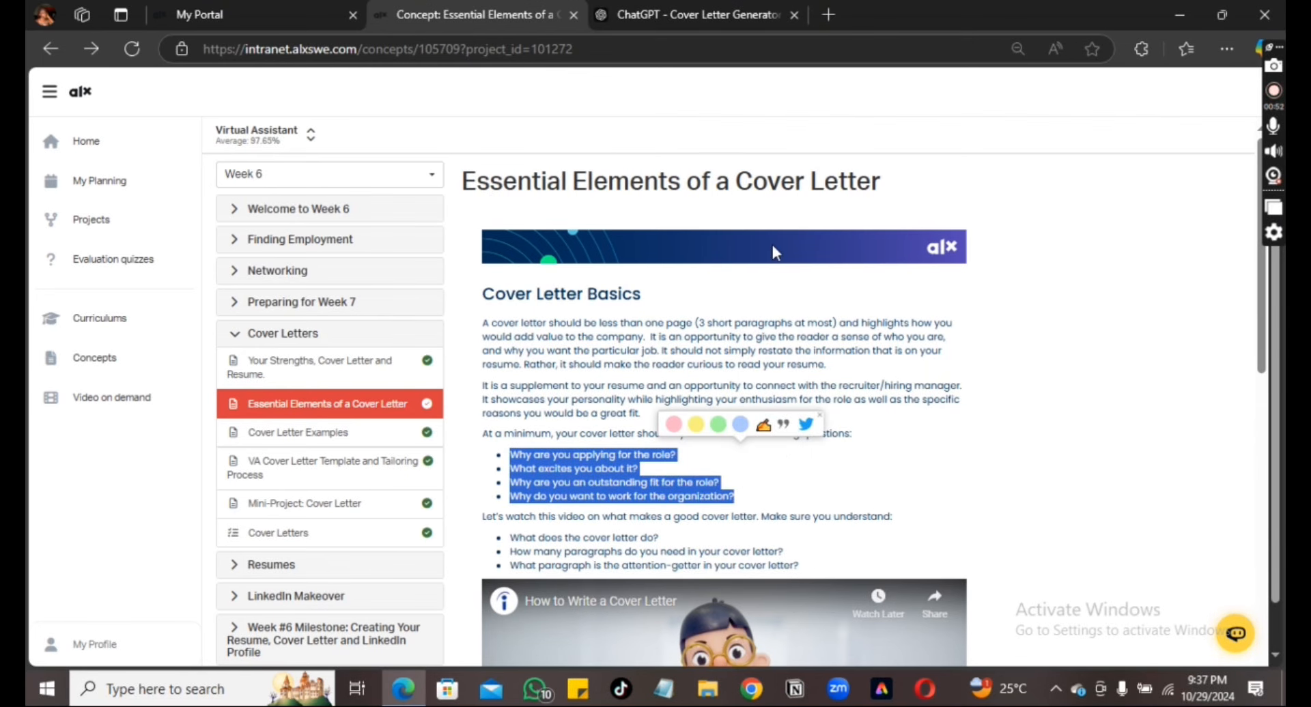
click(722, 14)
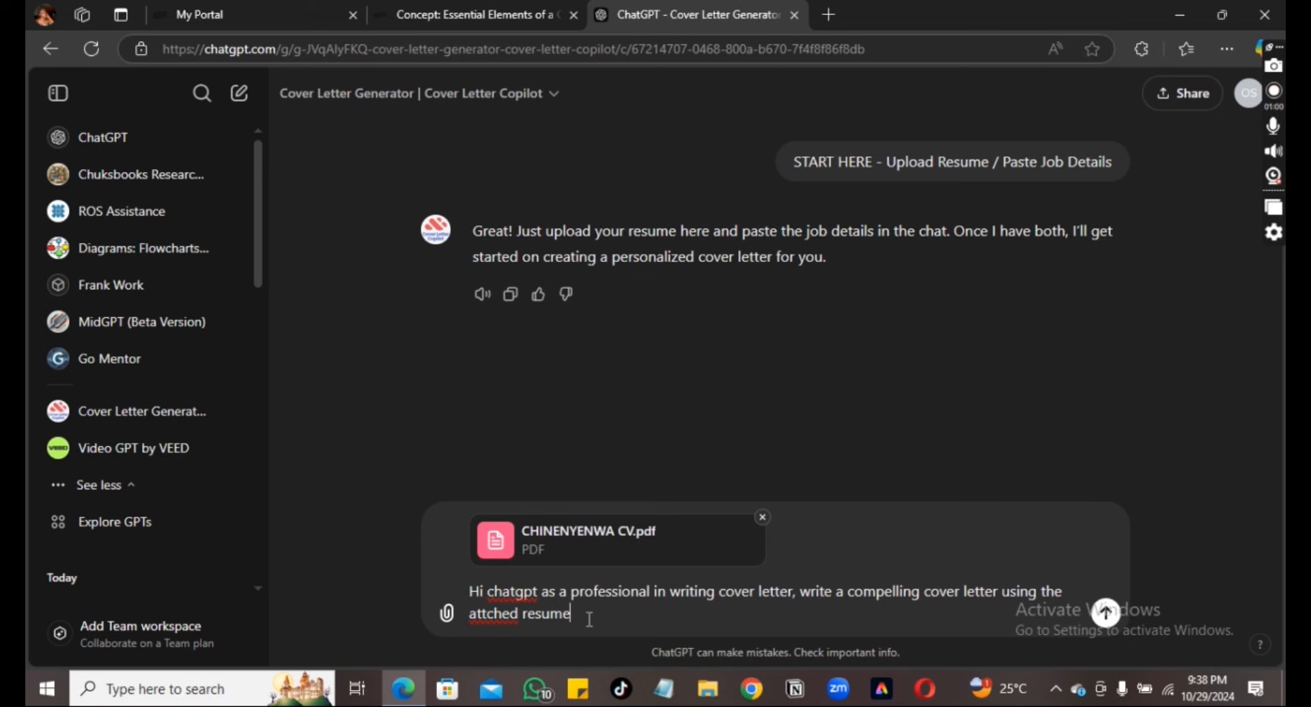
Fix 'attched', add 'follwoing these instructions for a standard cover letter:', paste the four questions, and send
click(493, 615)
click(506, 552)
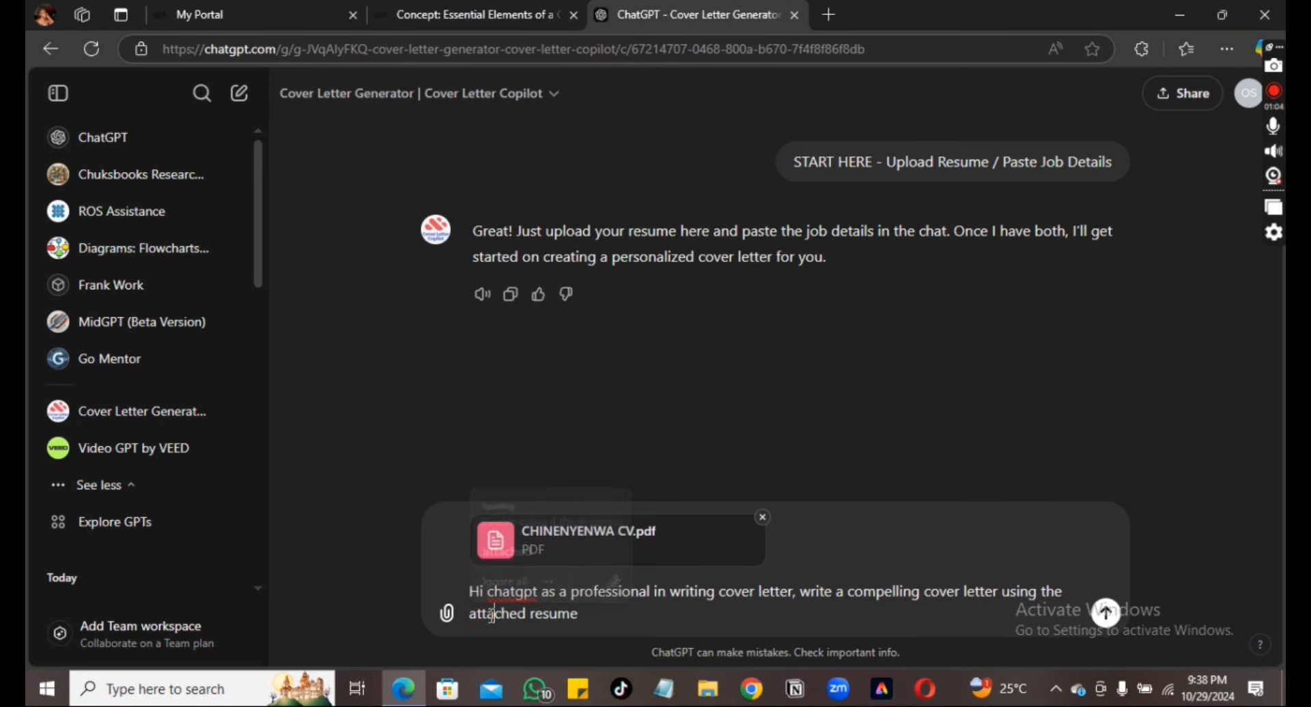
click(604, 609)
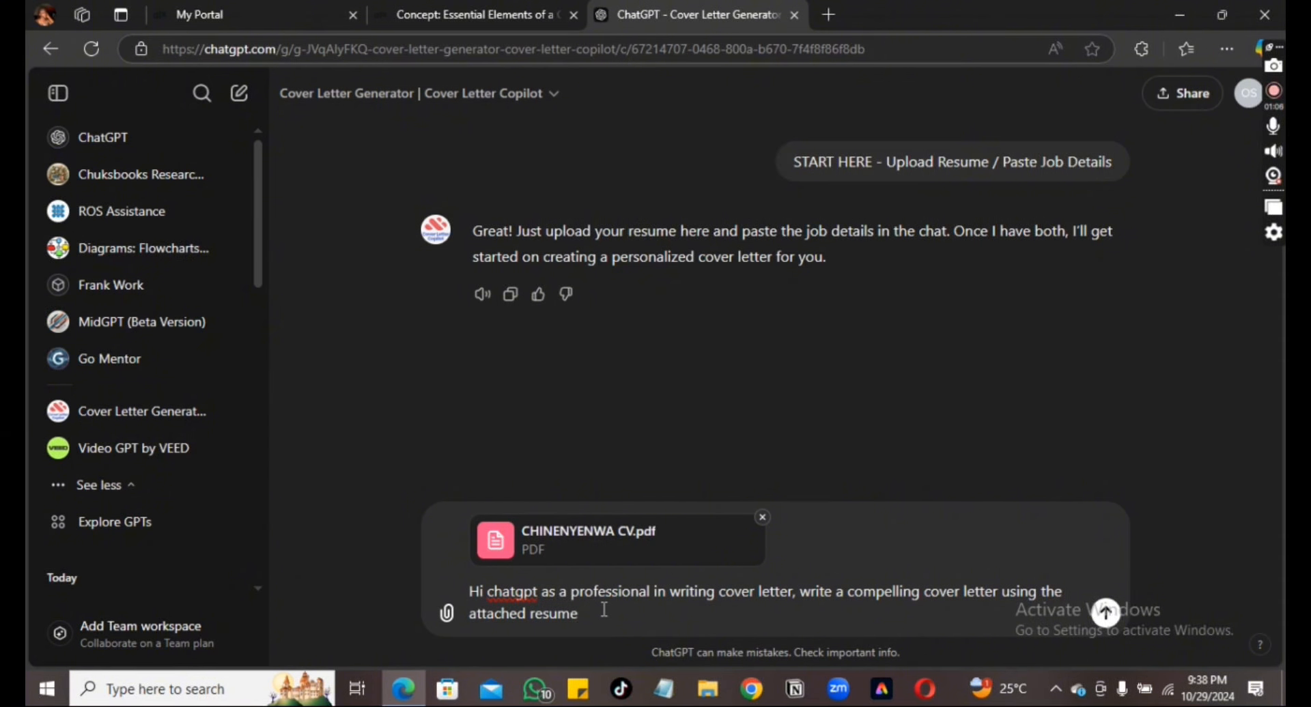
text(follwoing these)
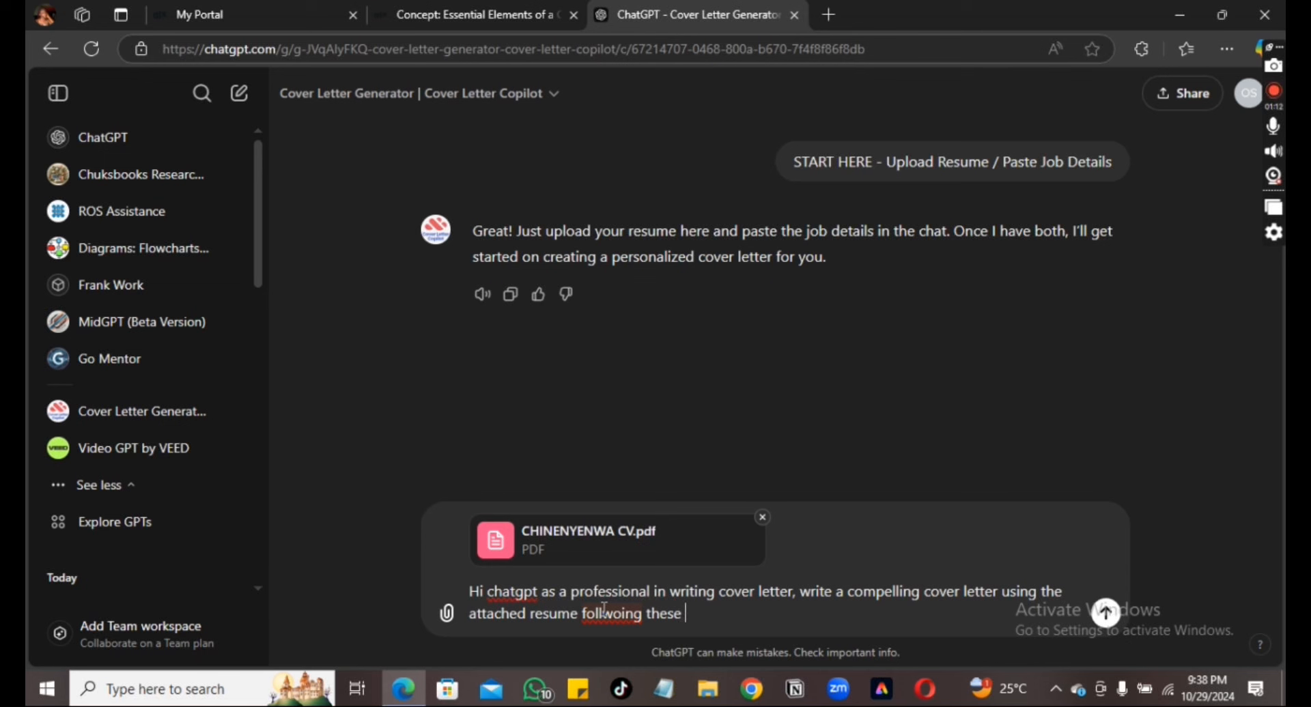
text( instruc)
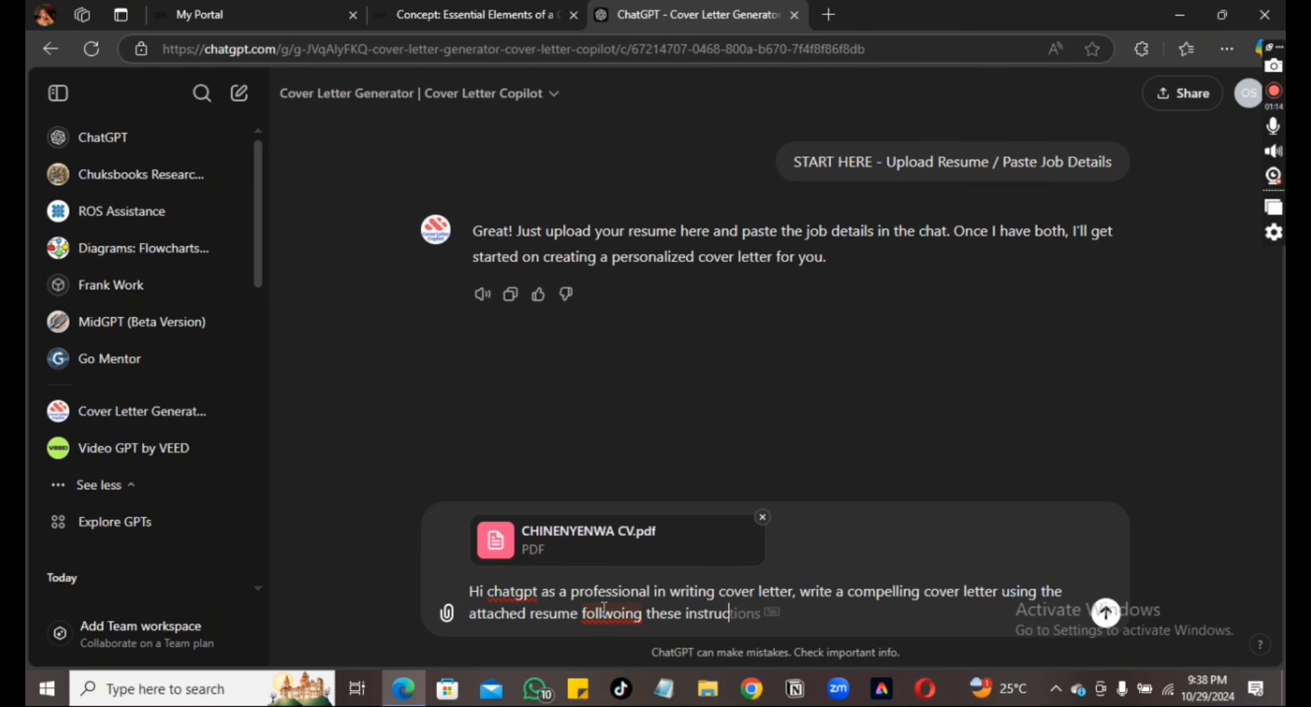
text(tions for a stan)
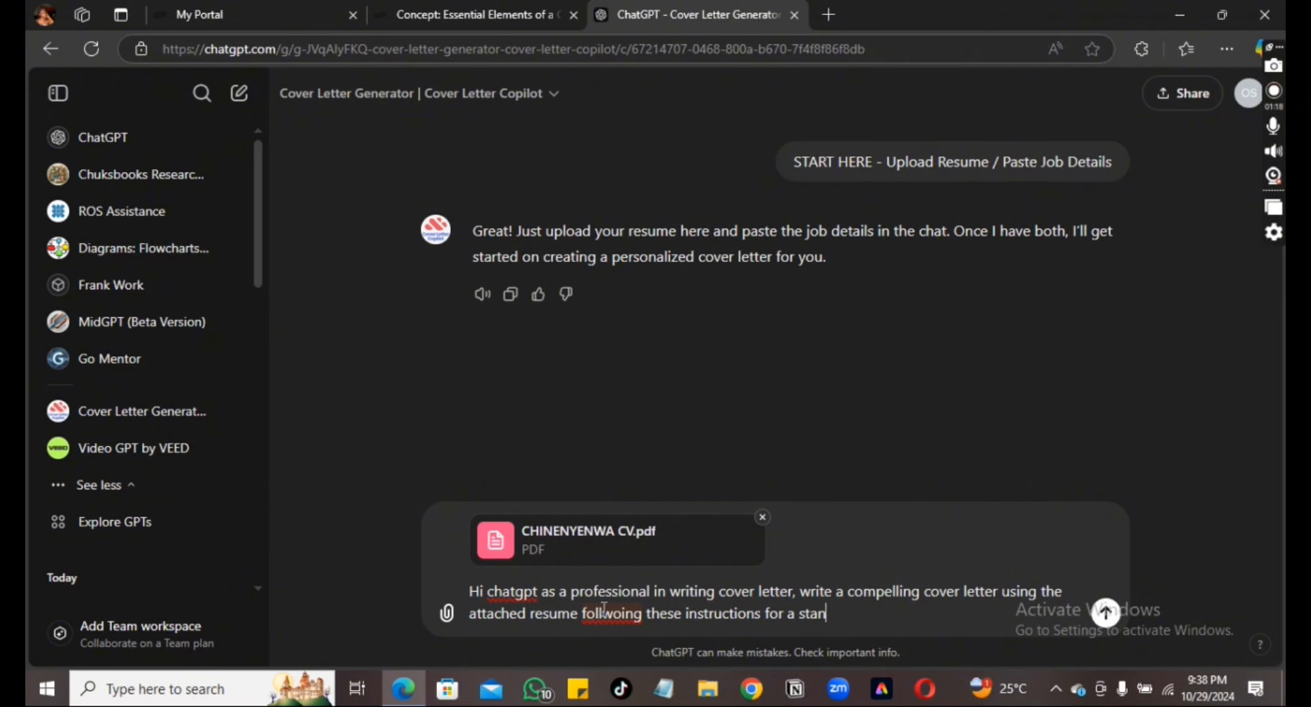
text(dard)
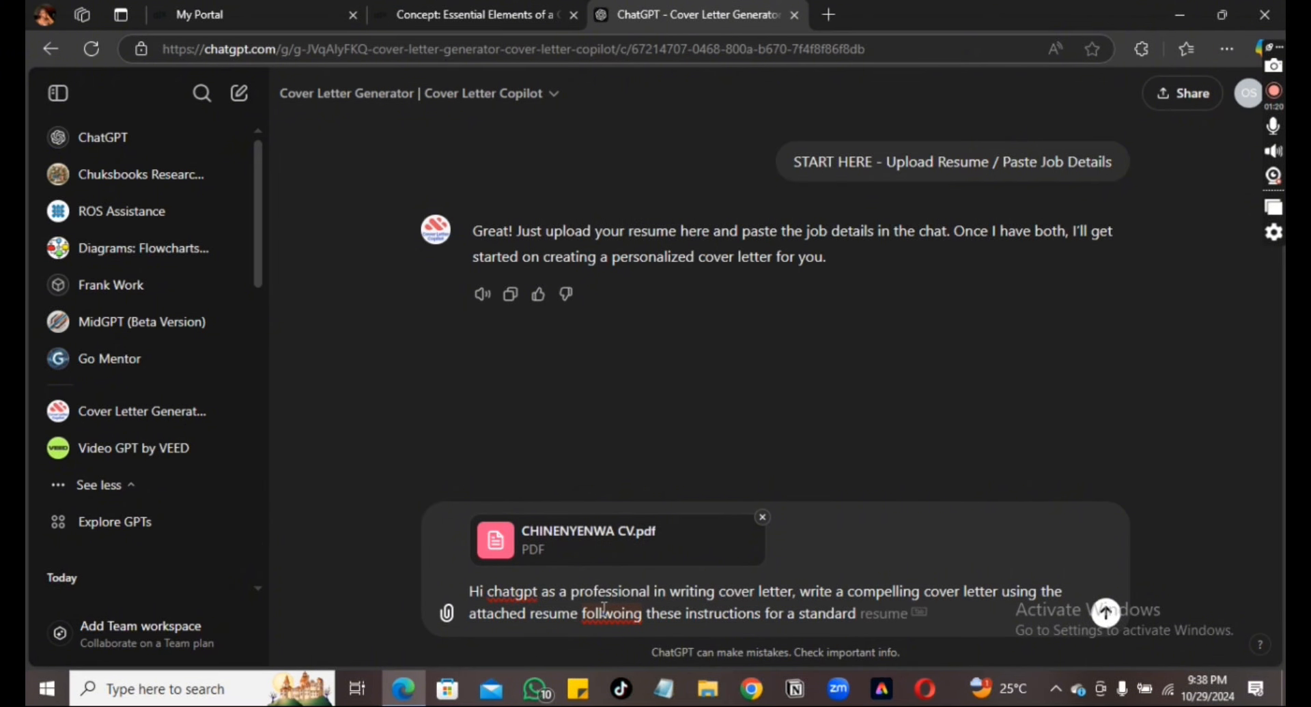
text( cover le)
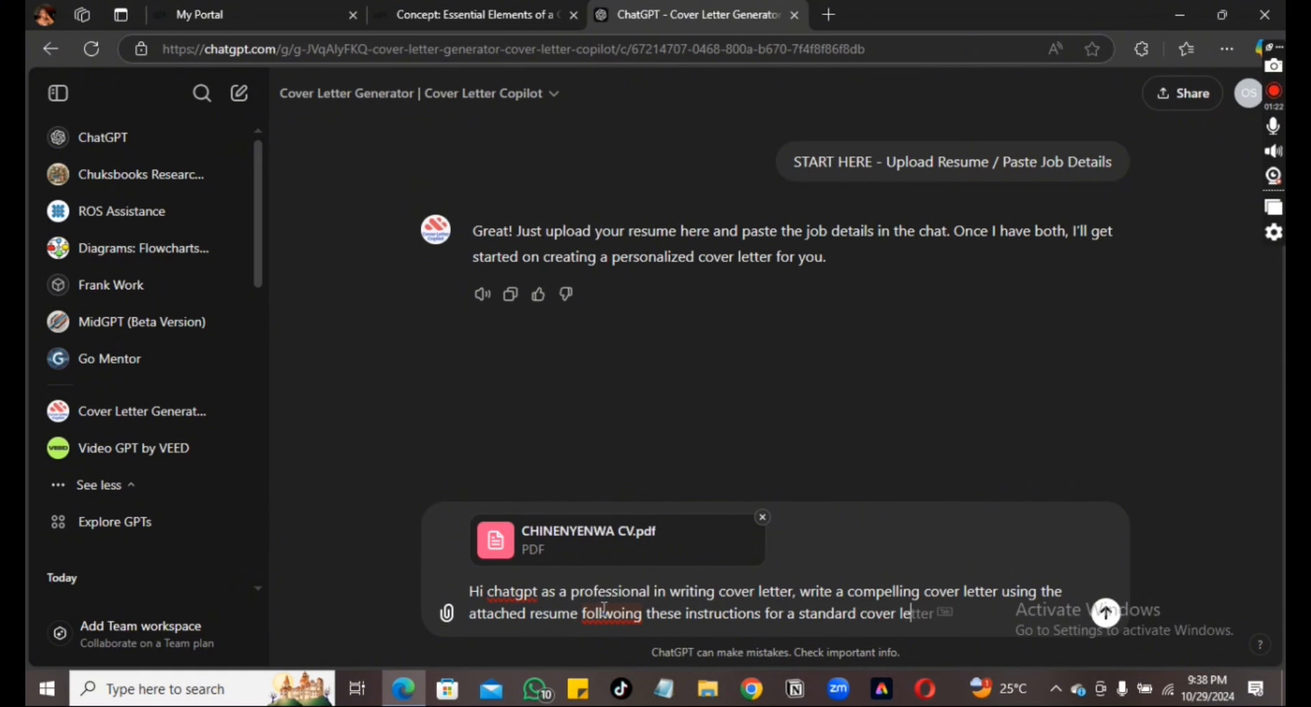
text(tter:)
key(ctrl+v)
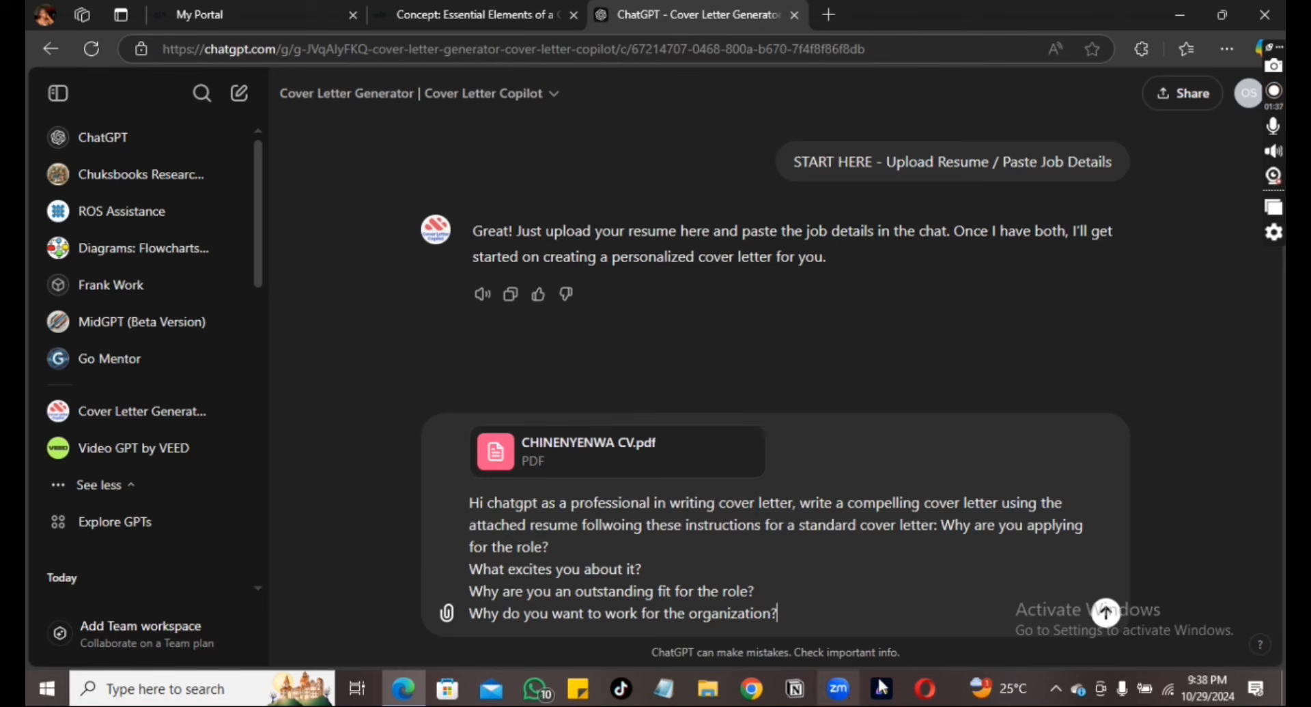
click(1108, 614)
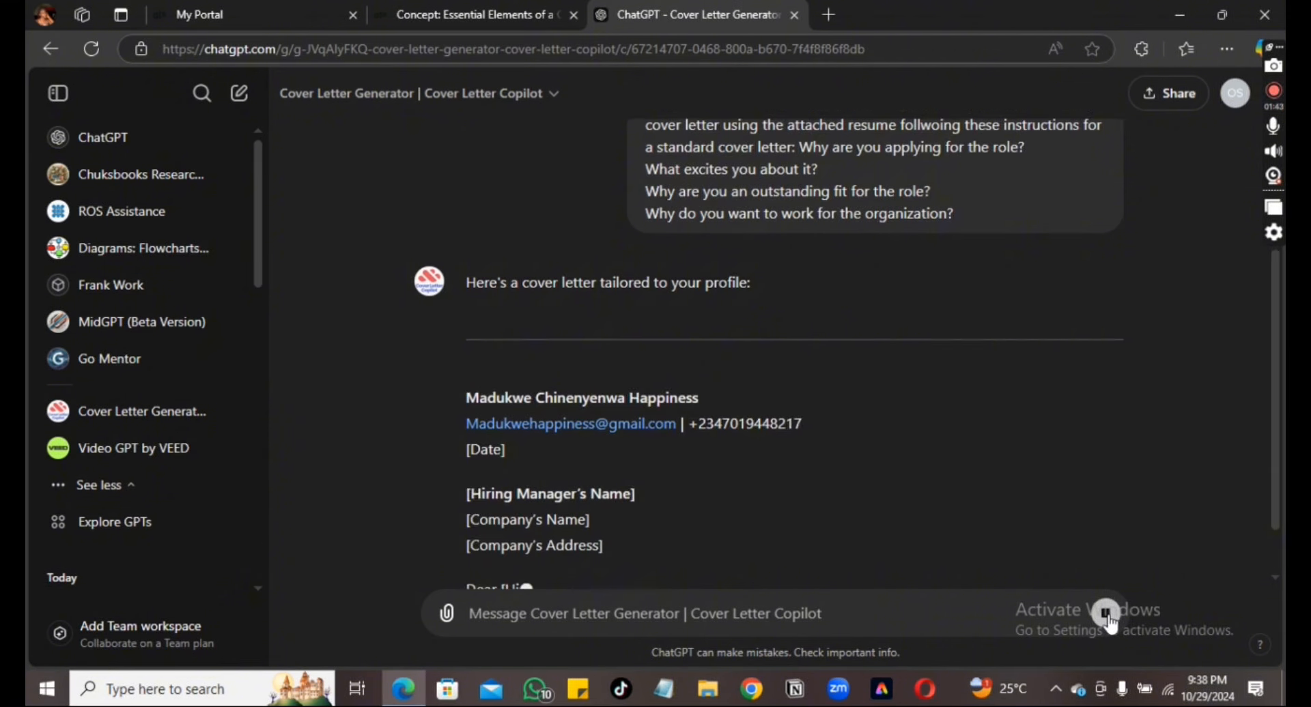
Scroll back to the letter's name header and drag-select down to the closing signature
click(1107, 614)
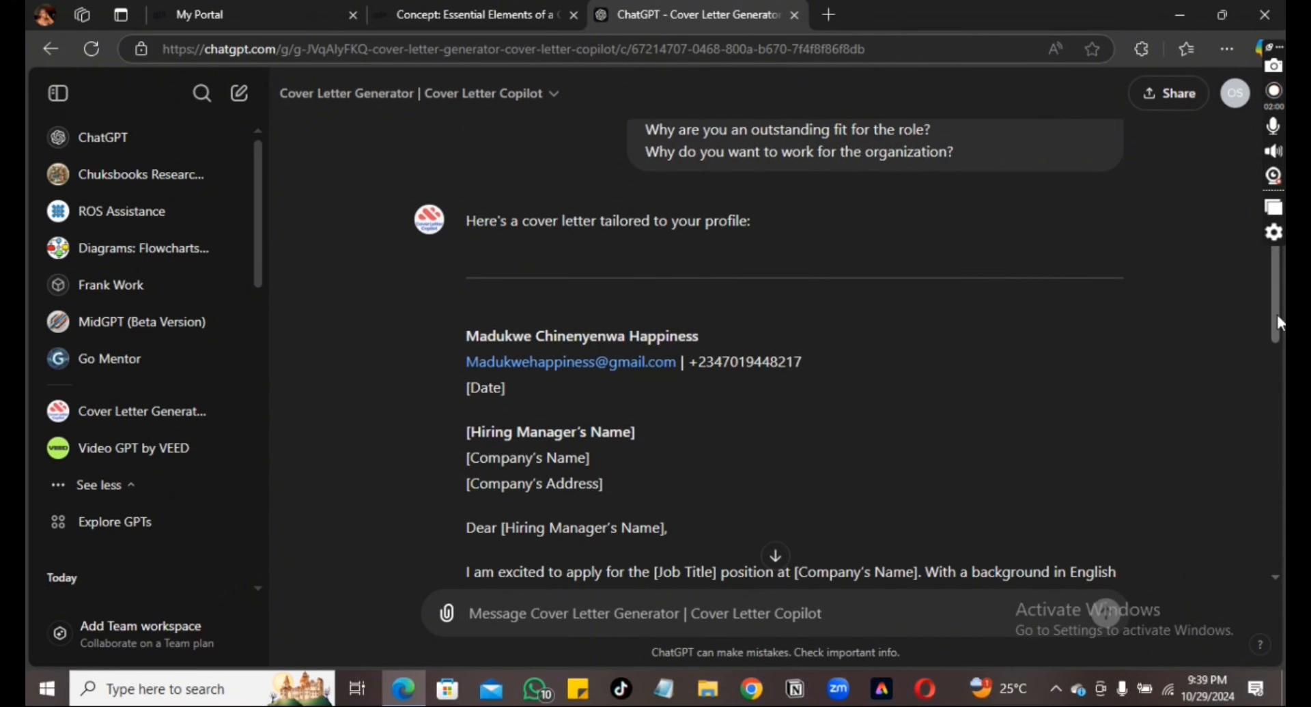
scroll(1278, 318, down, 5)
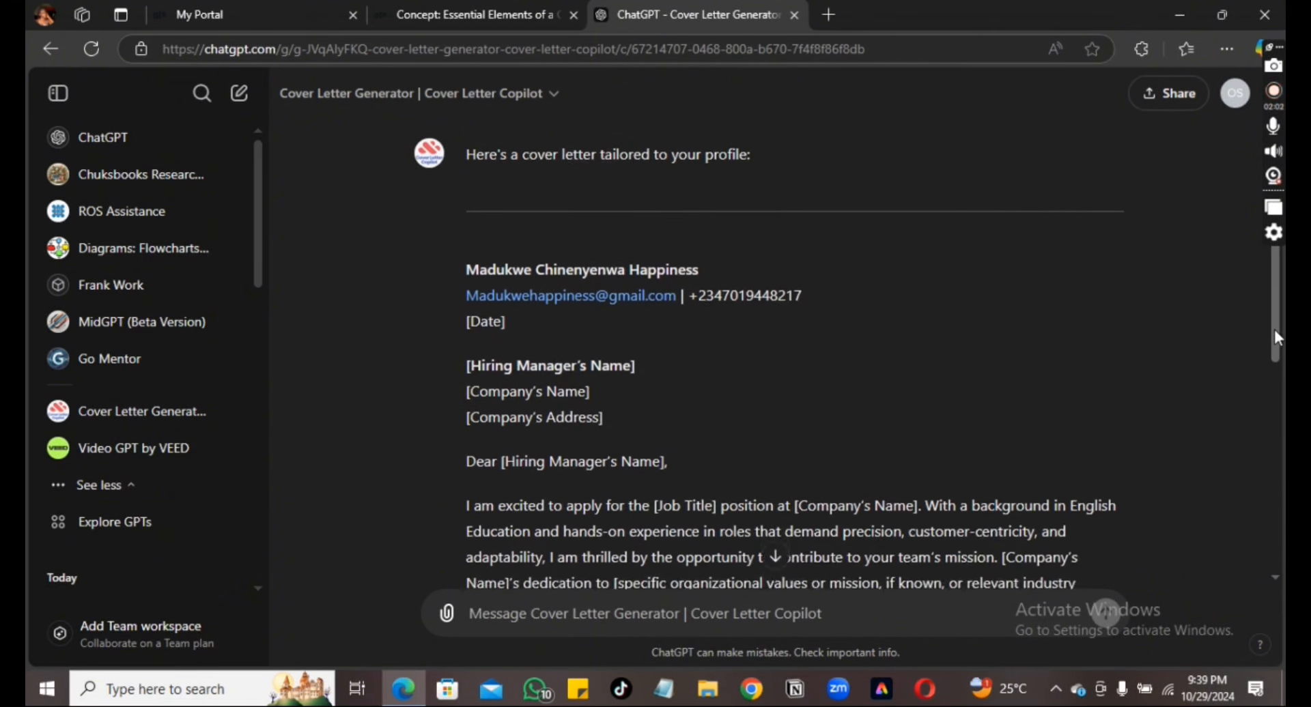
scroll(1106, 613, down, 6)
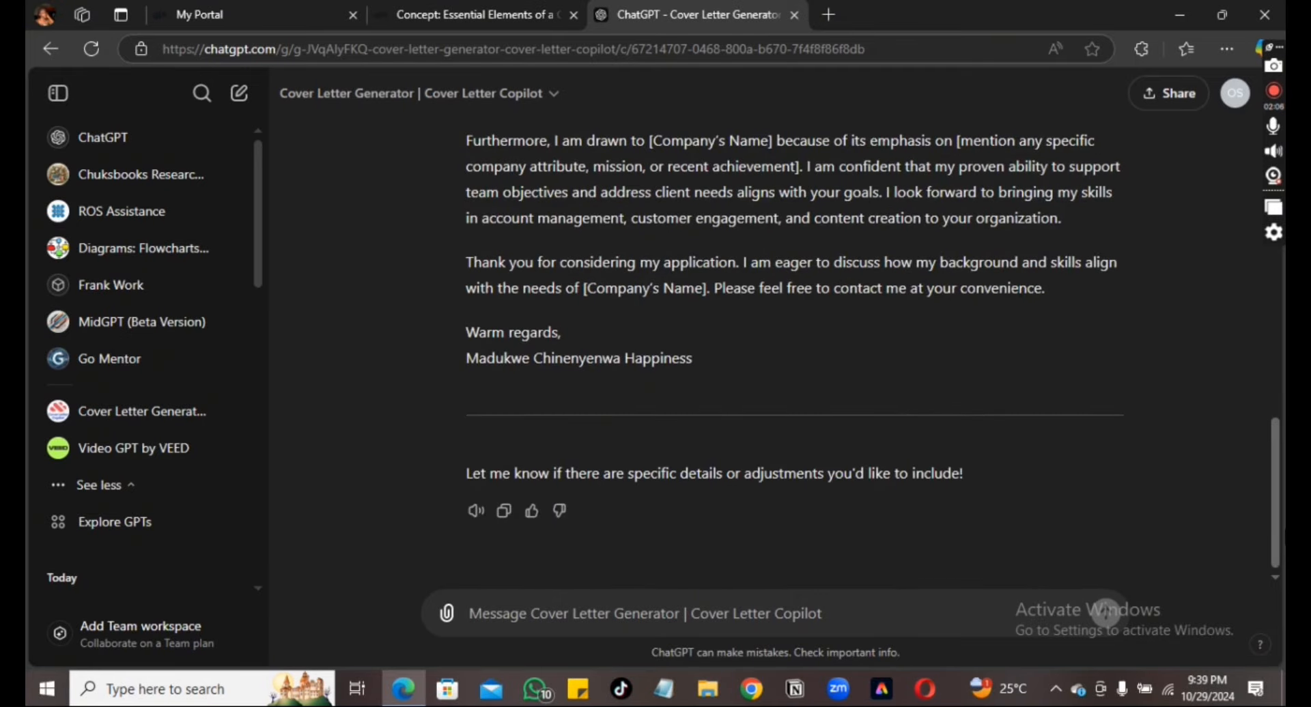
scroll(792, 341, up, 4)
scroll(1106, 613, up, 4)
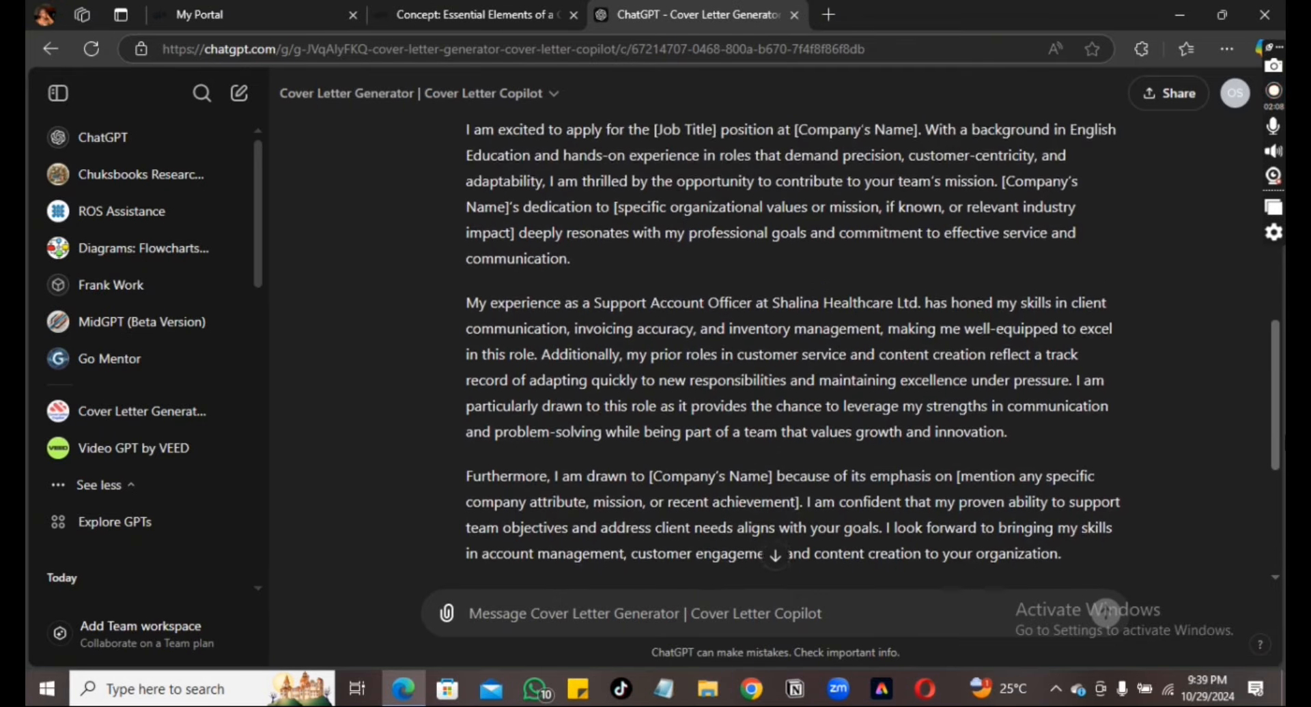
scroll(708, 258, up, 2)
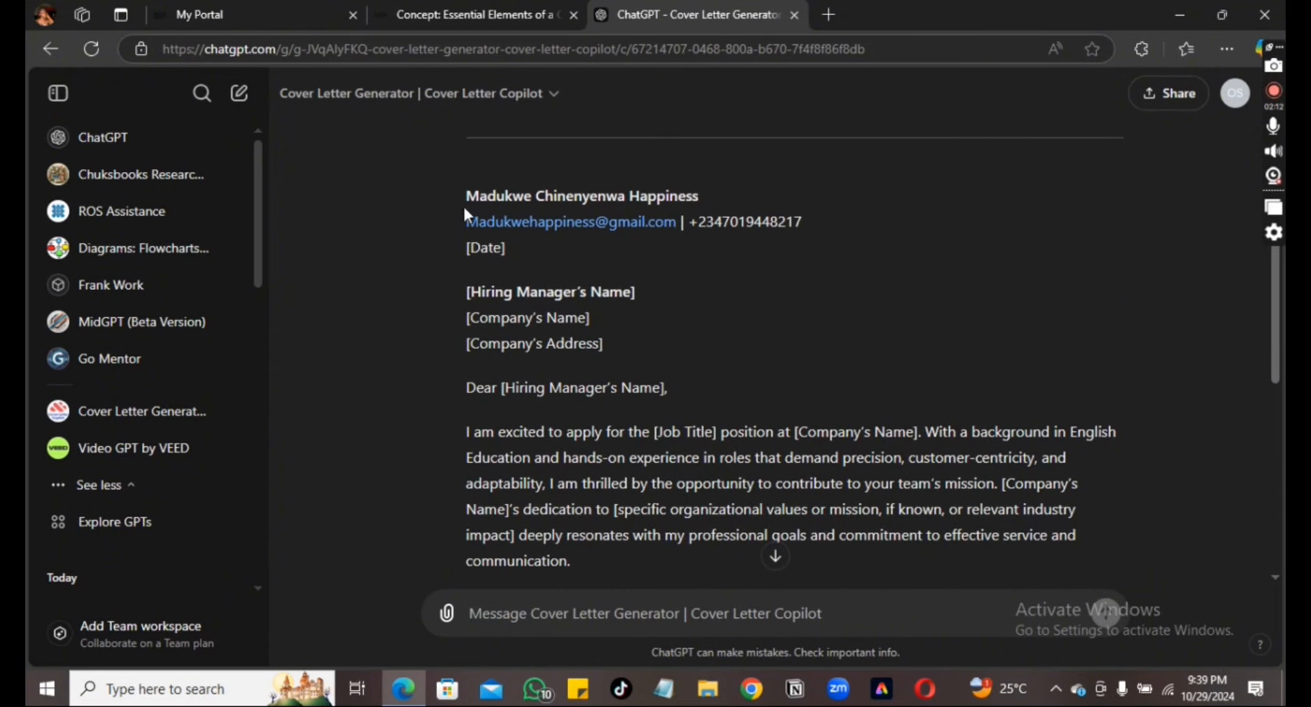
drag(463, 193, 748, 355)
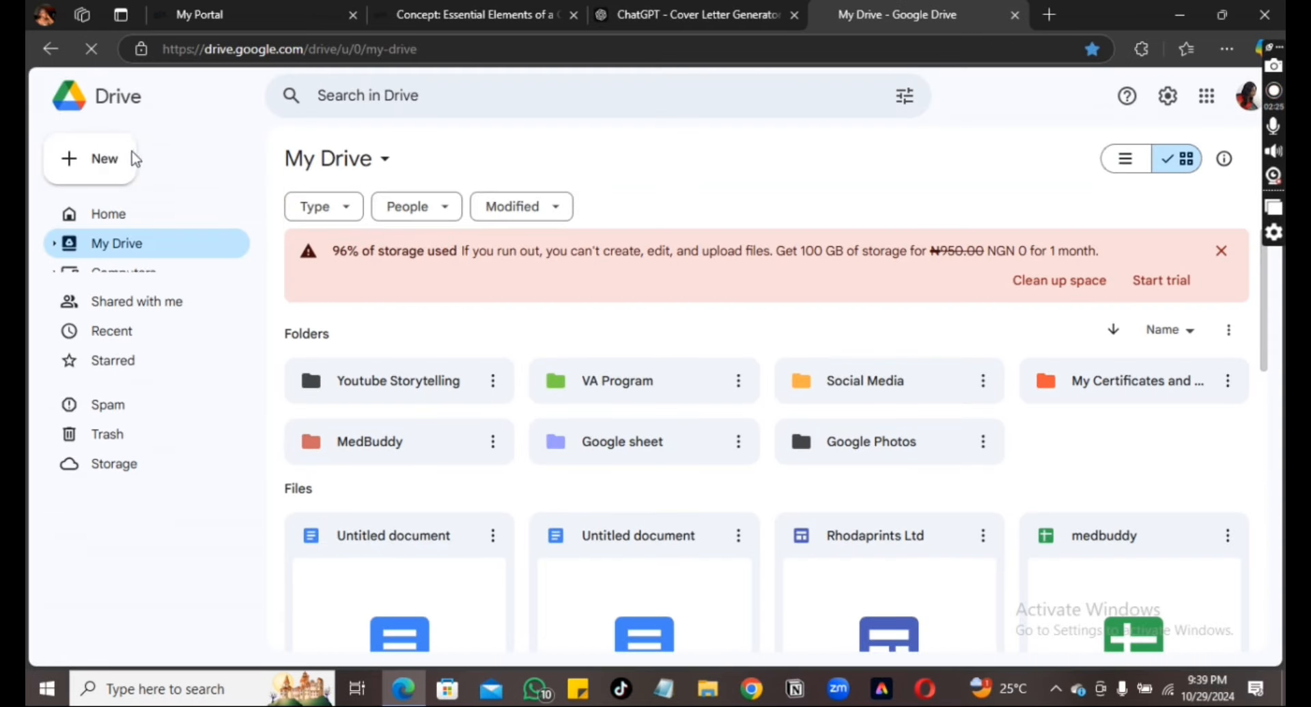
Create a blank Google Docs document from Drive and paste the cover letter into it
click(103, 161)
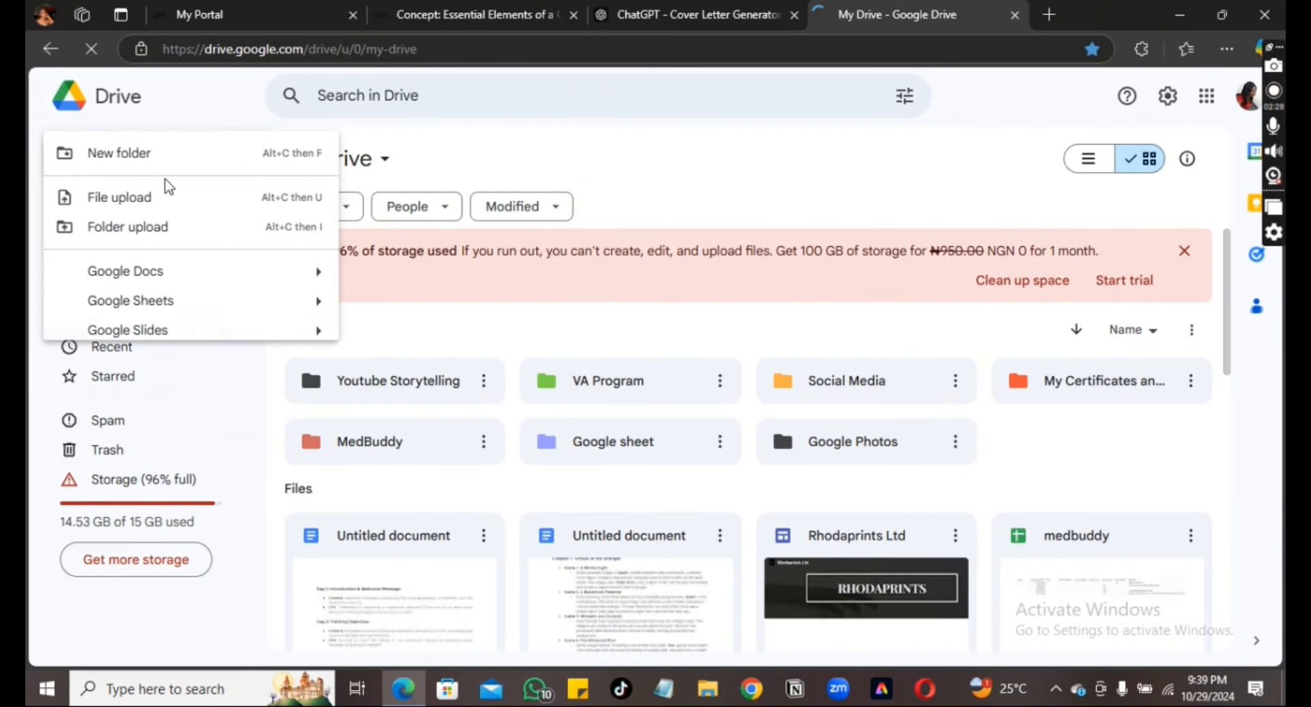
click(130, 271)
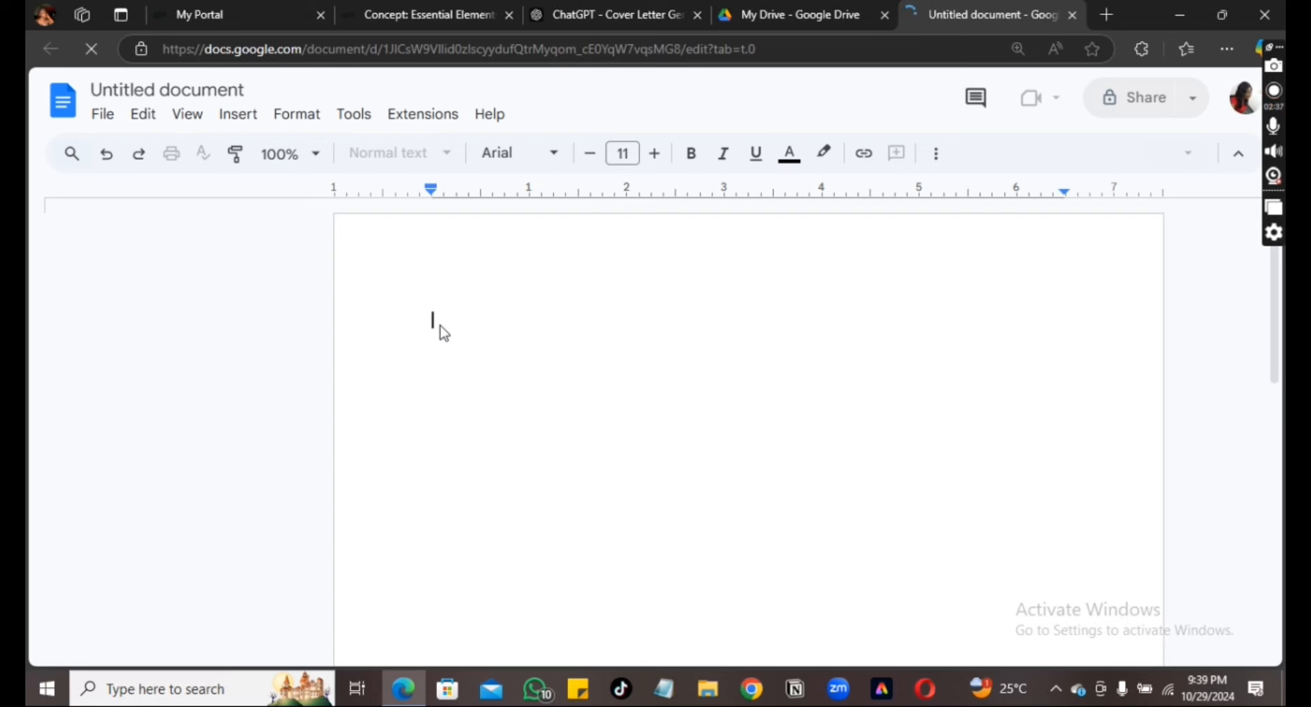
key(ctrl+v)
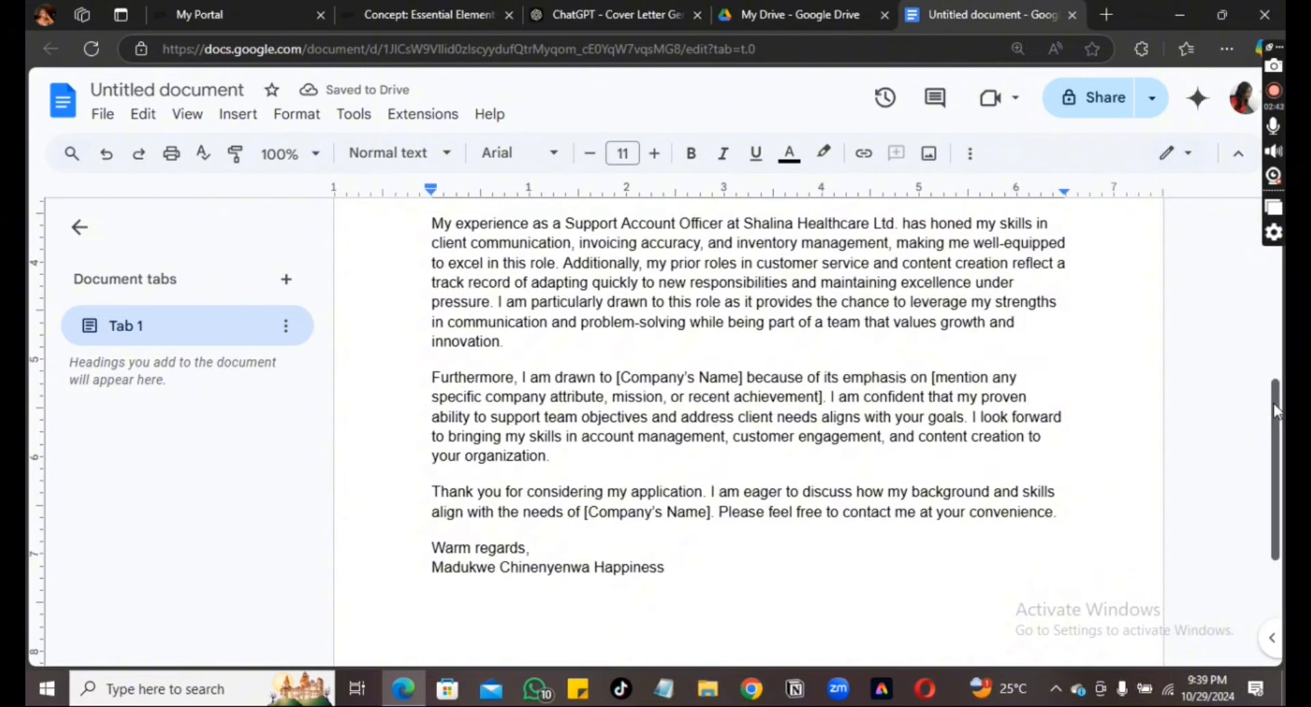
scroll(1272, 404, up, 5)
scroll(732, 300, up, 2)
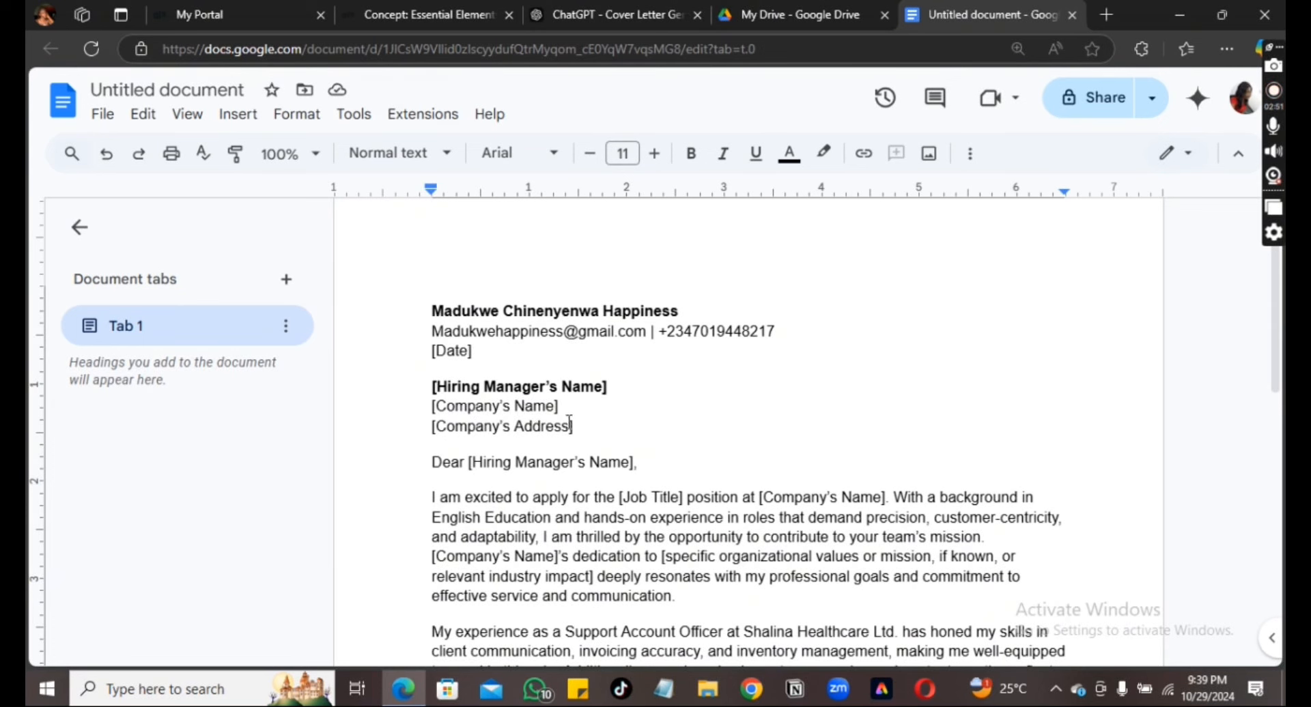
Review the letter's header by selecting the recipient address and sender blocks around [Date]
click(430, 386)
drag(430, 385, 652, 464)
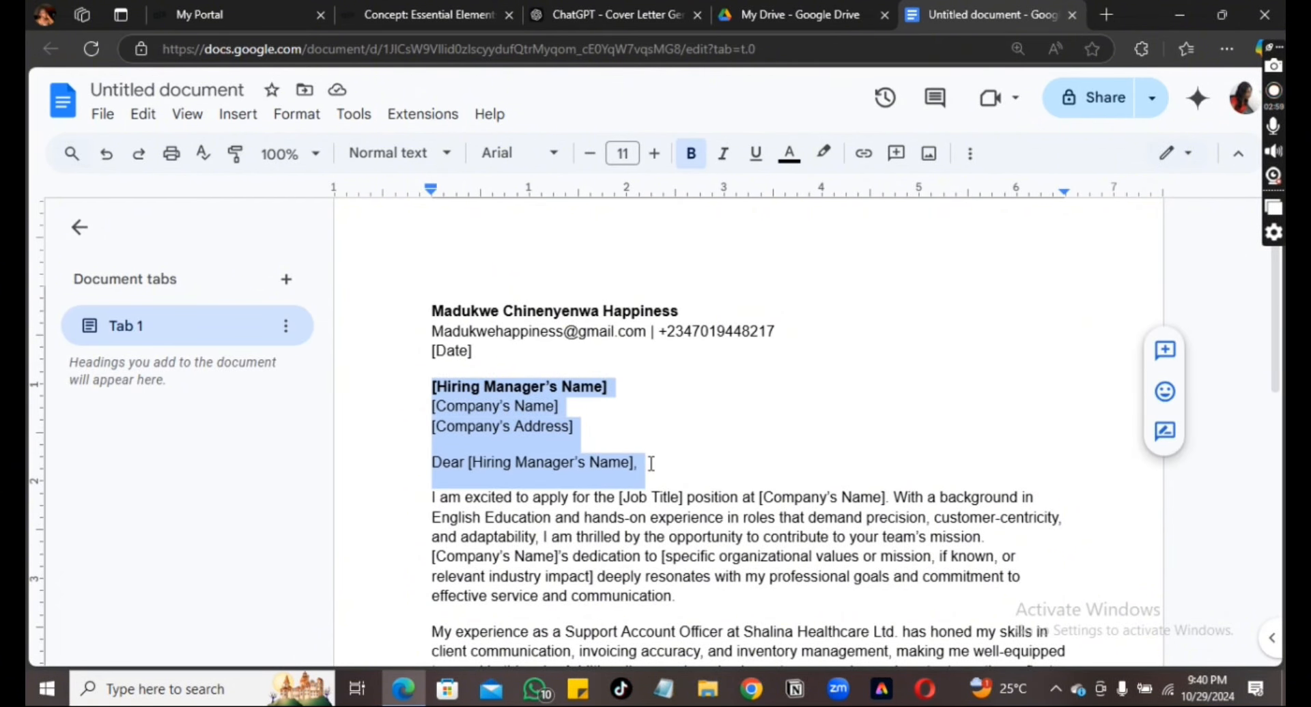
click(490, 355)
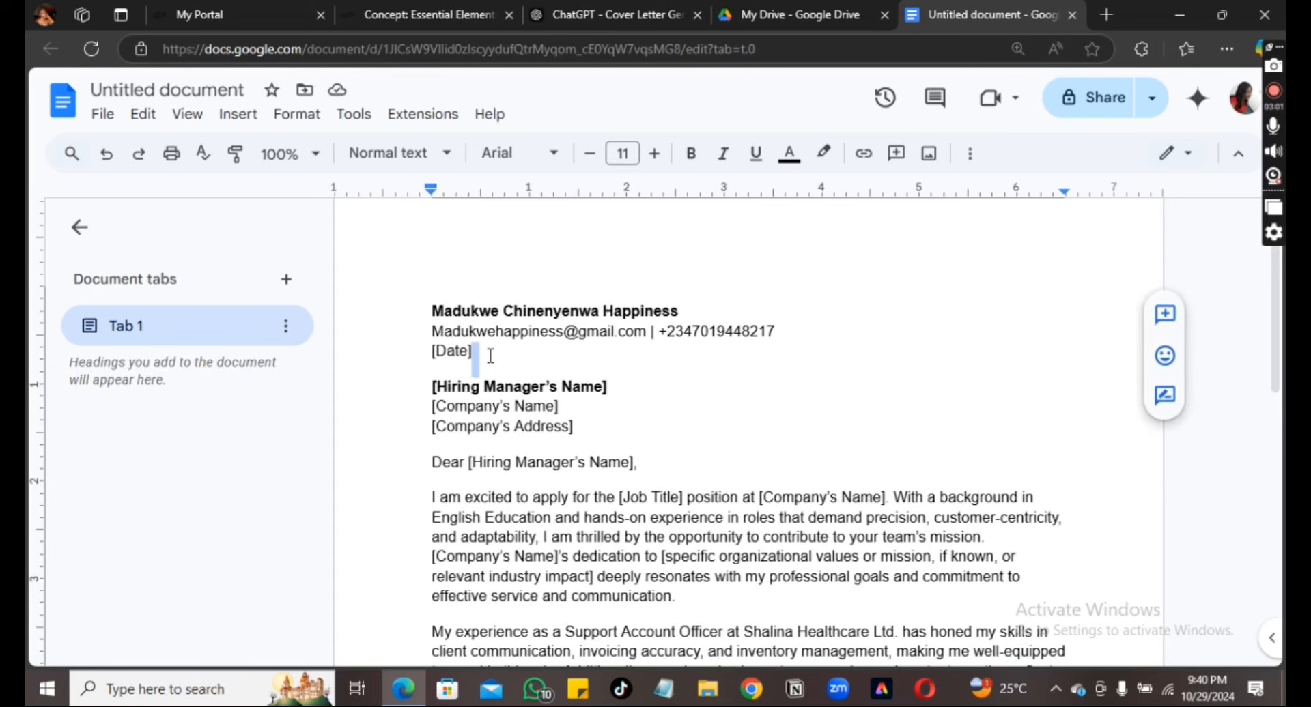
triple_click(461, 357)
click(512, 355)
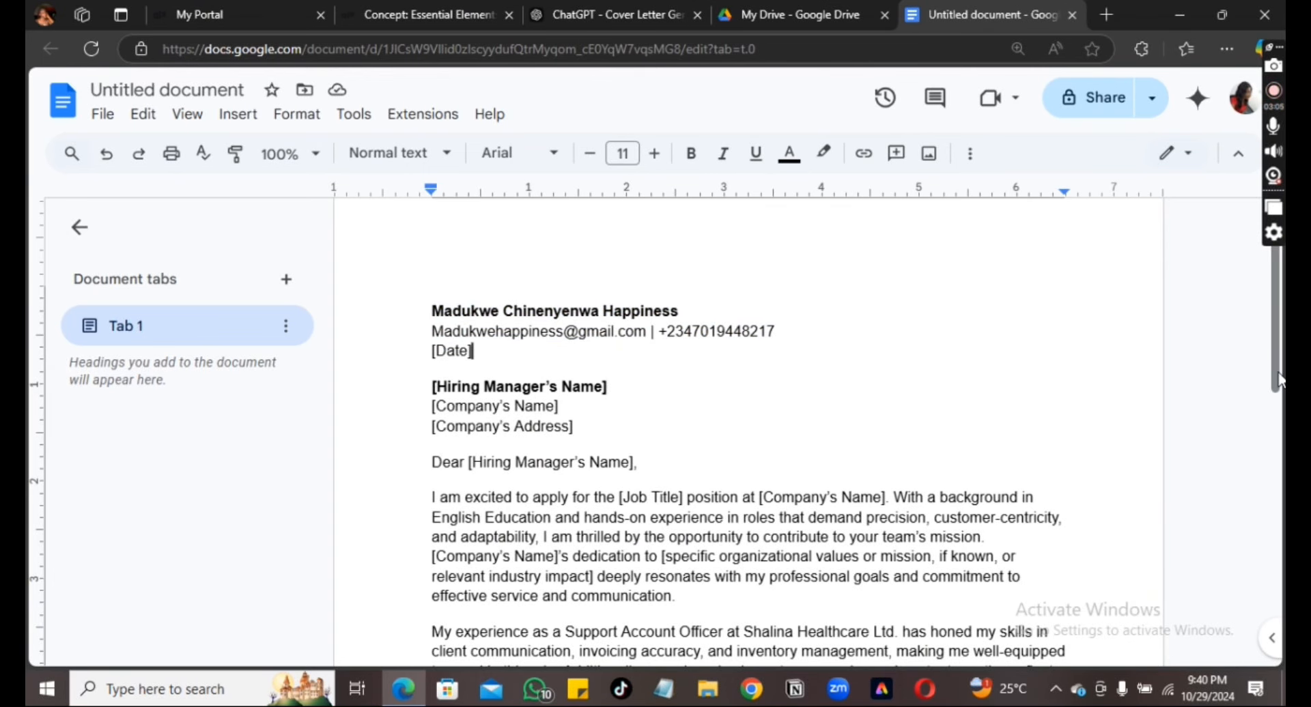
drag(1279, 380, 1279, 470)
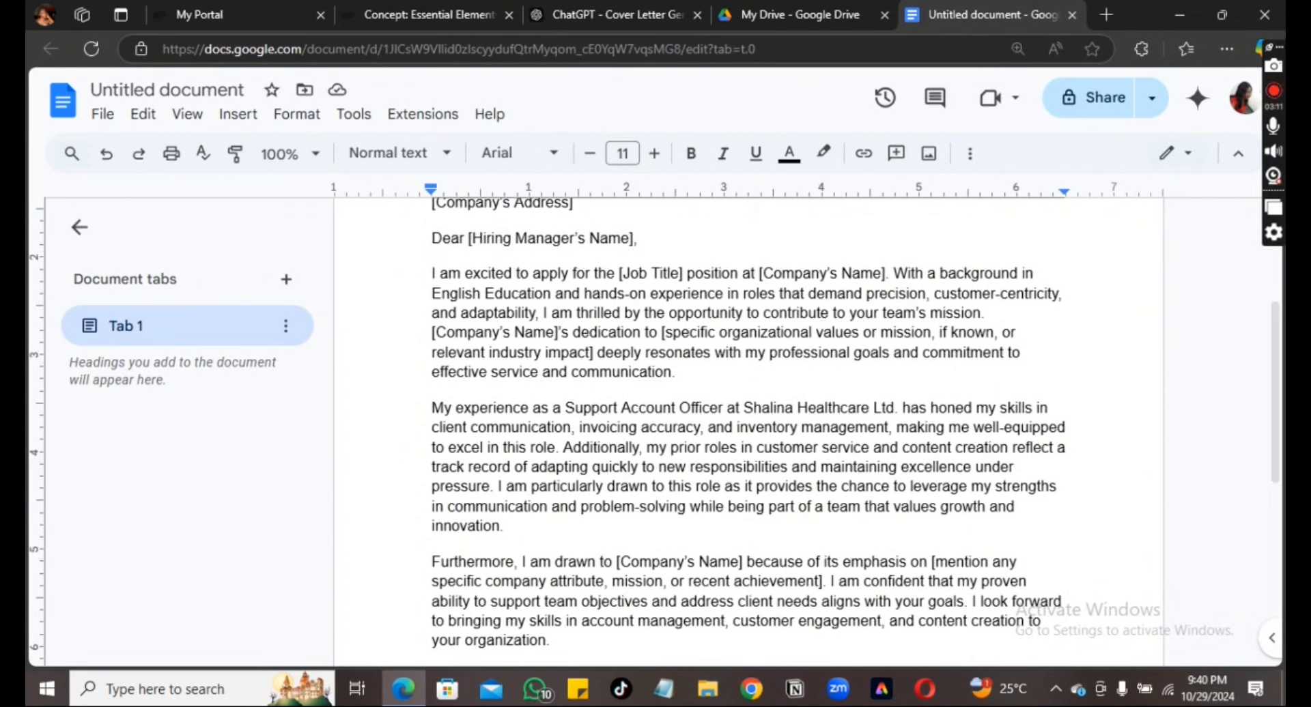
Start a web search for 'human' in a new browser tab
click(1108, 12)
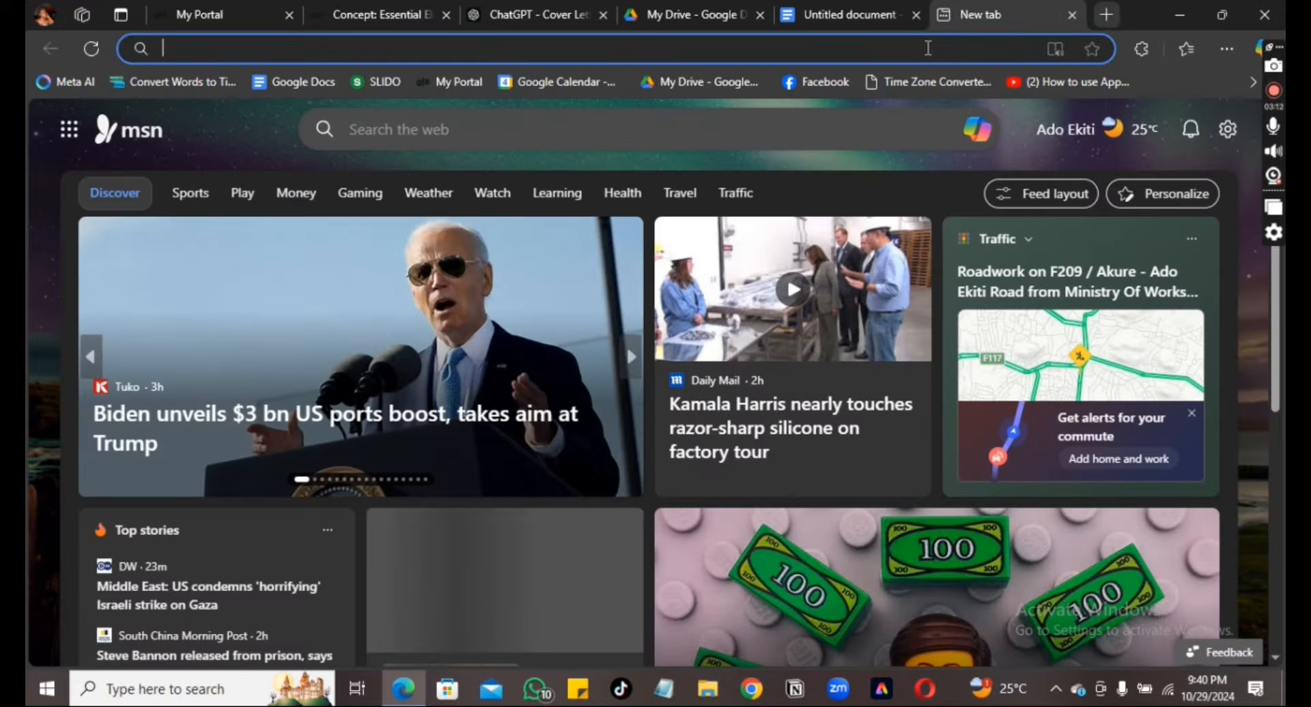
click(925, 48)
text(human)
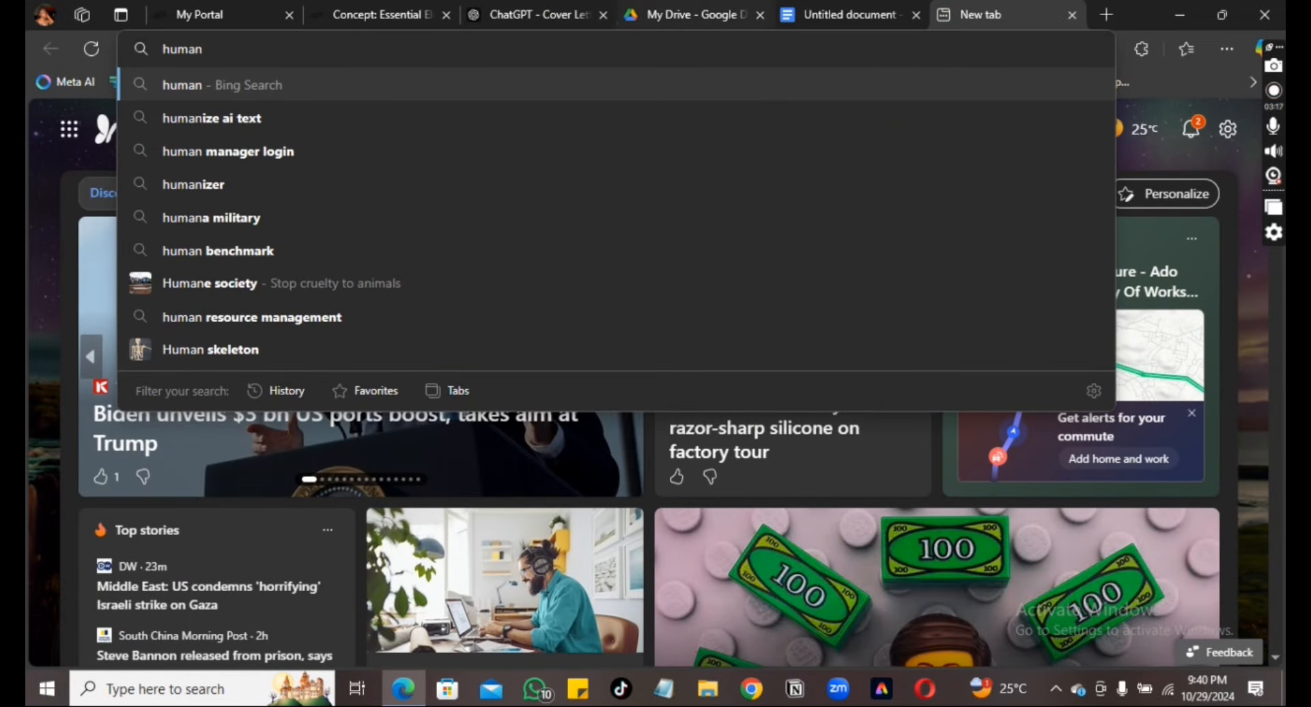
Search Bing for 'humanize ai text' and open the Humanize AI text site
key(Down)
click(226, 123)
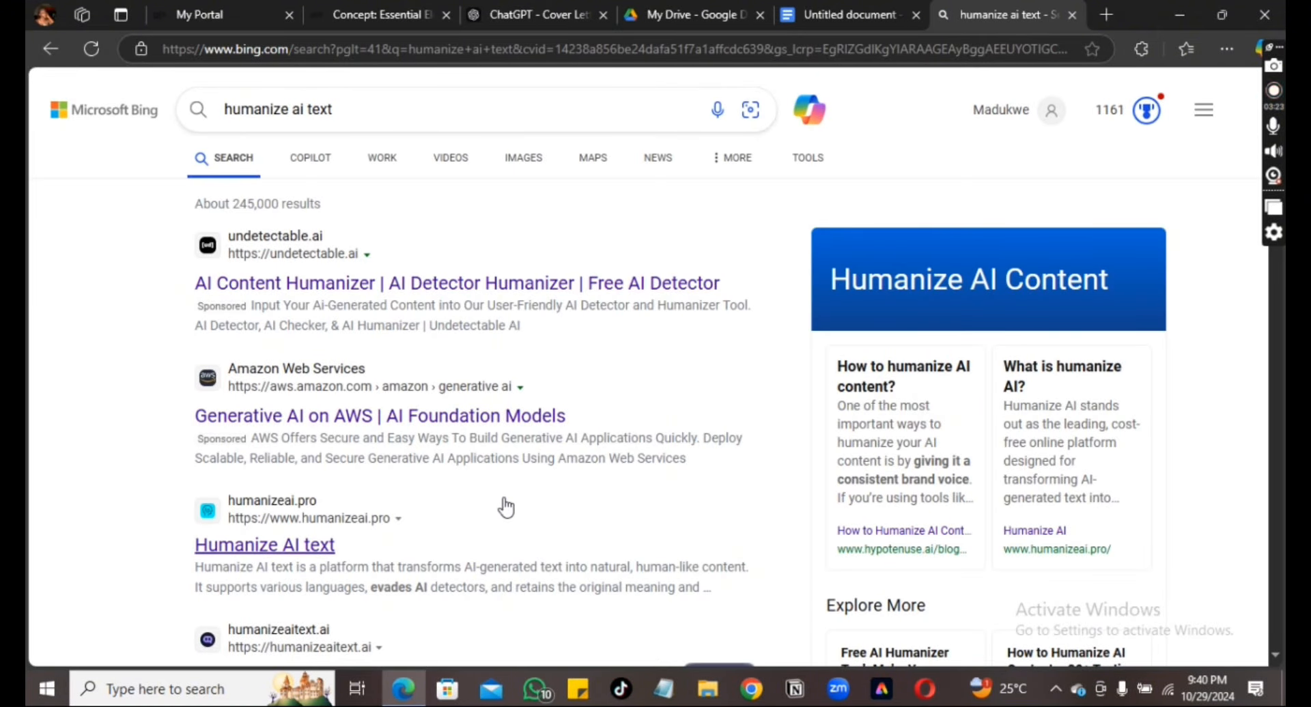
click(264, 546)
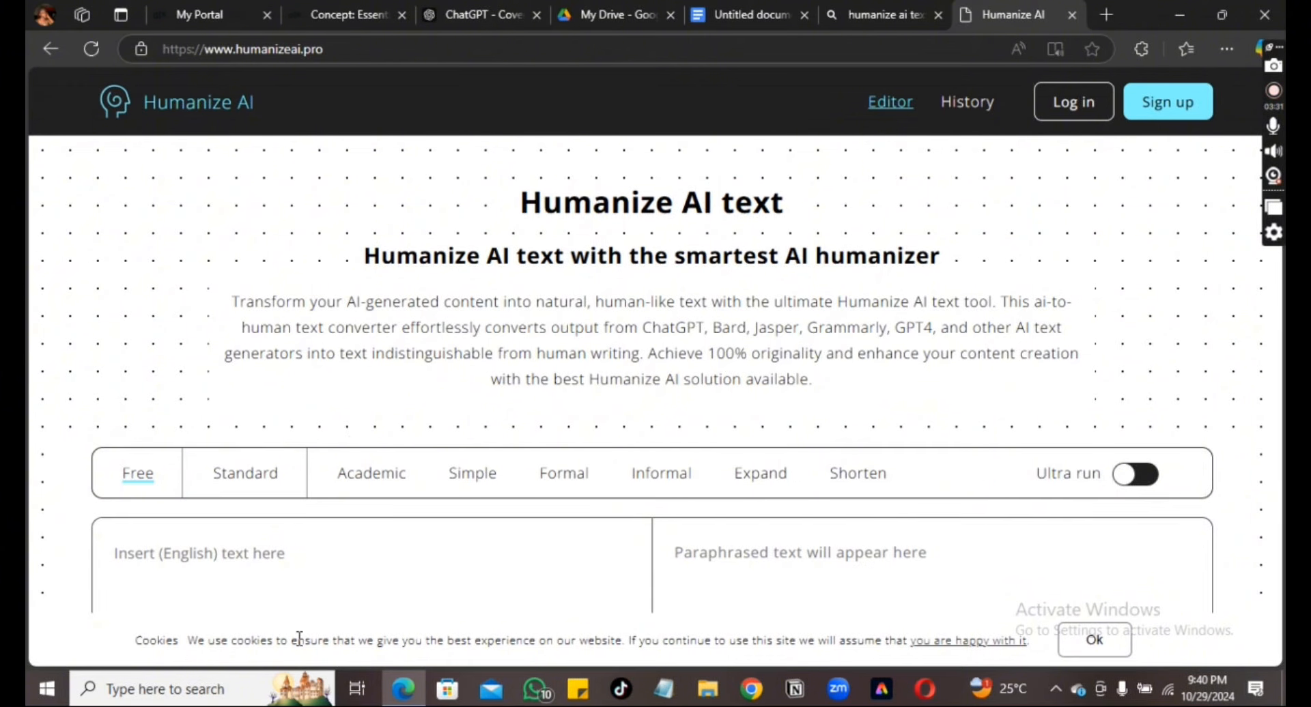
Paste the 263-word letter into Humanize AI and copy its 281-word humanized rewrite
click(276, 558)
key(ctrl+v)
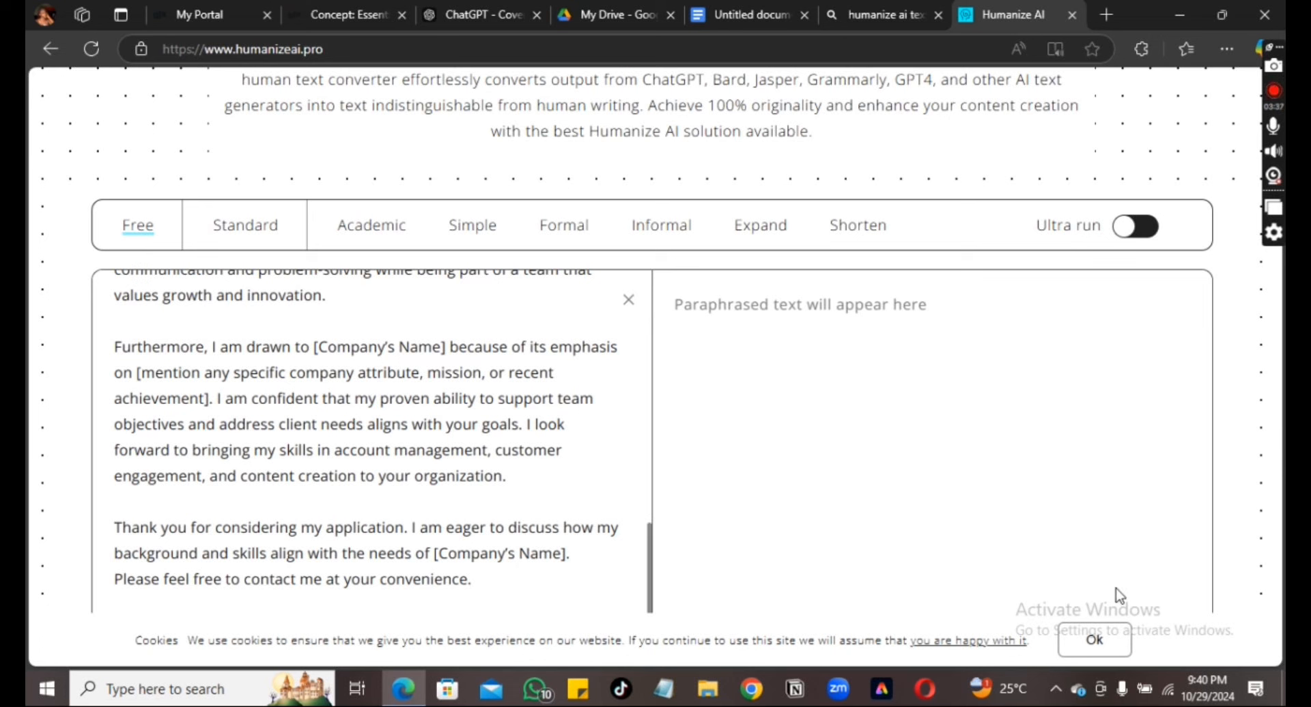
click(1095, 652)
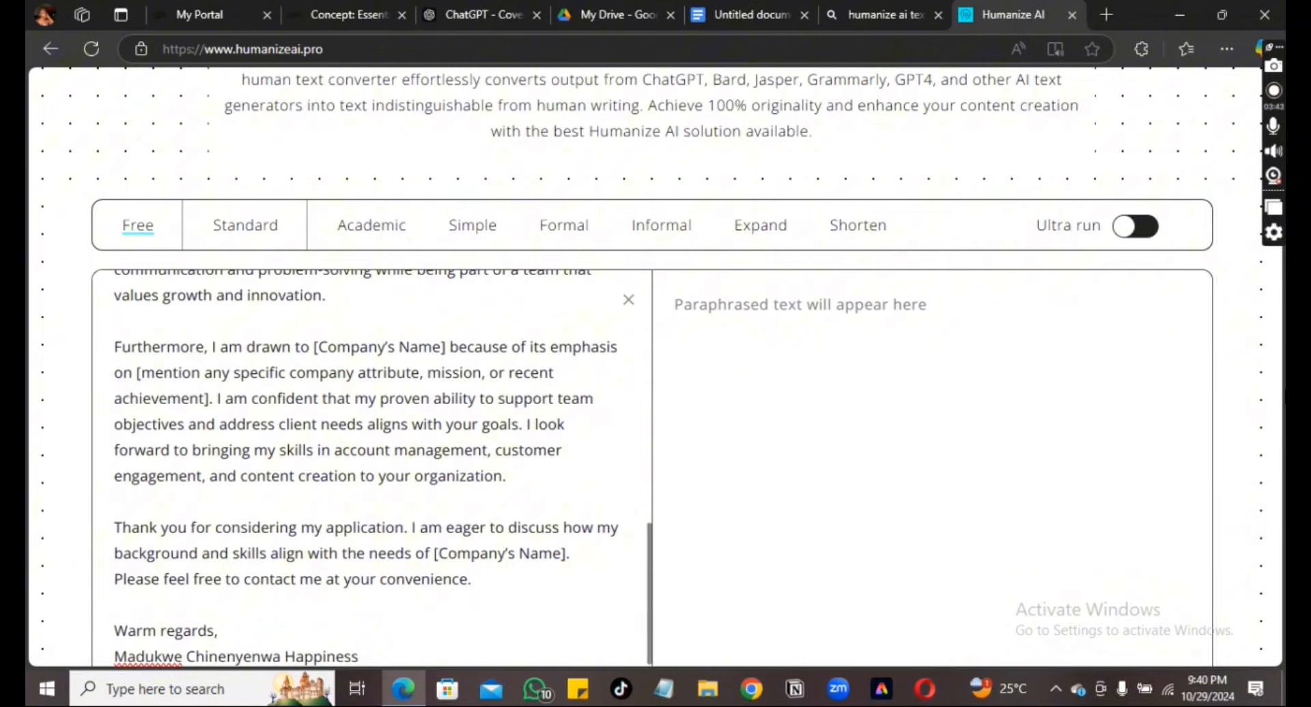
scroll(857, 408, down, 3)
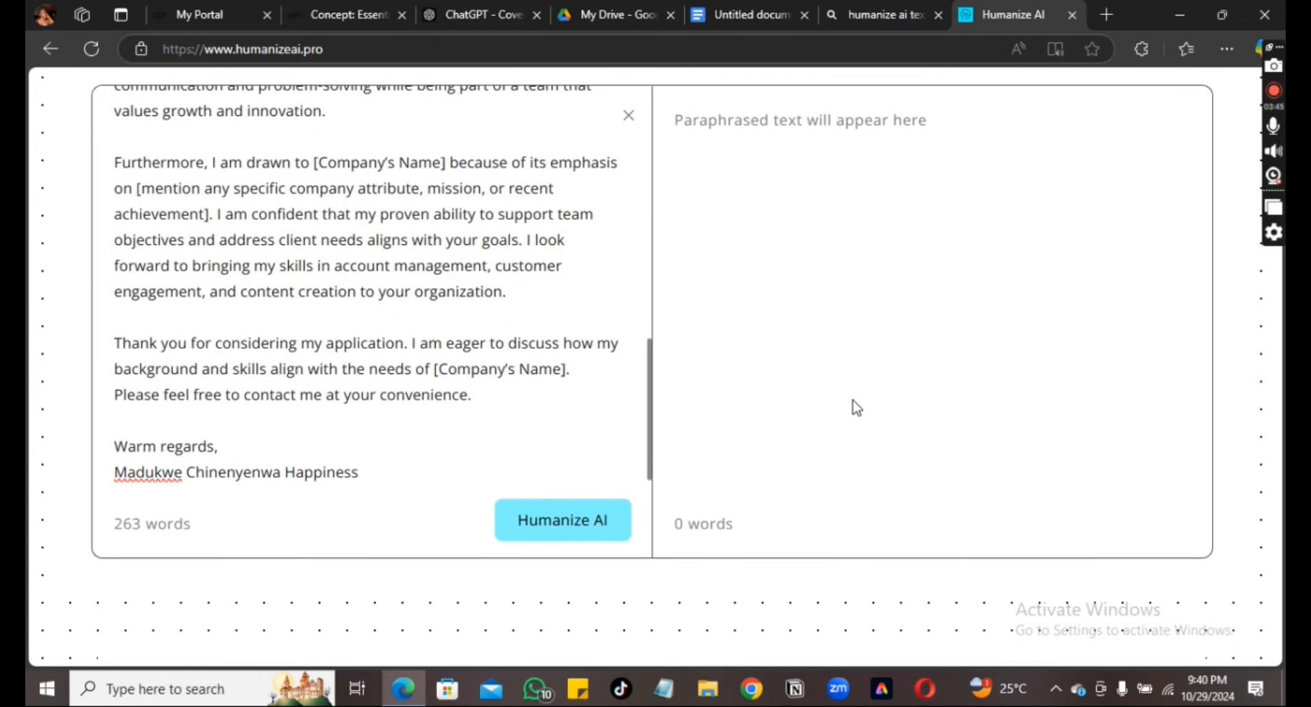
click(563, 537)
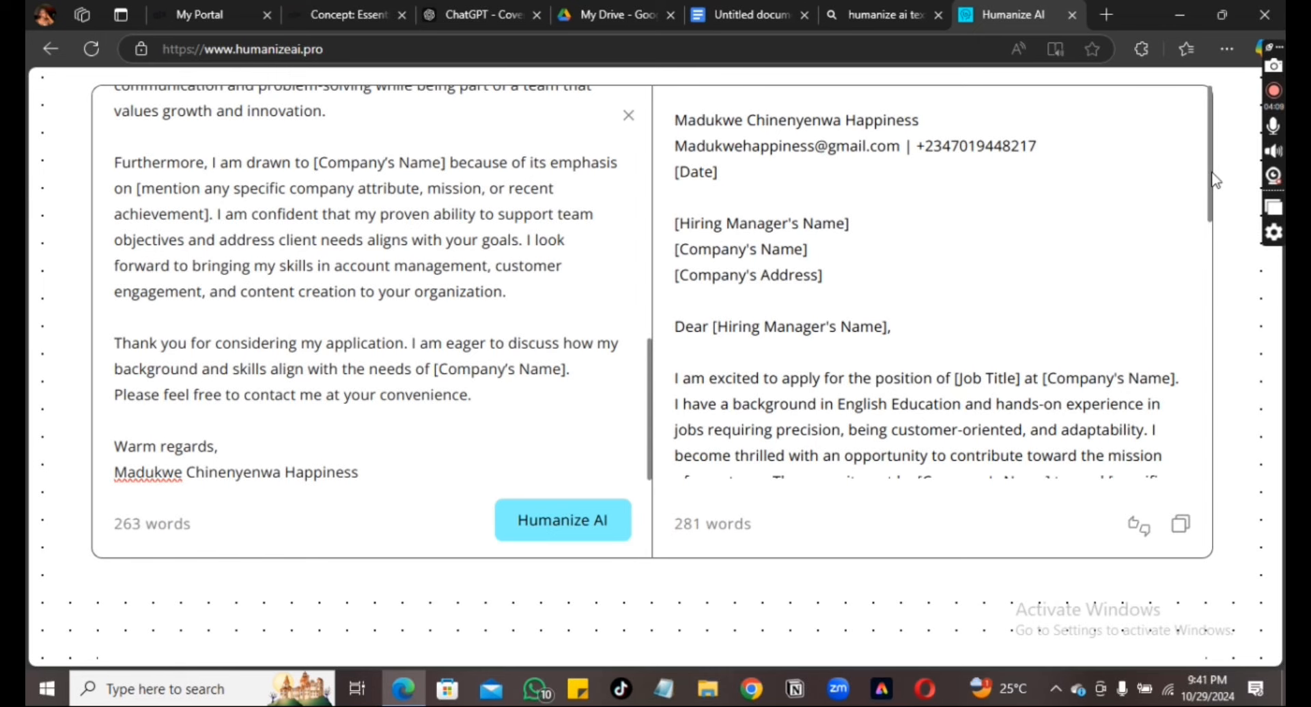
drag(1211, 172, 1115, 492)
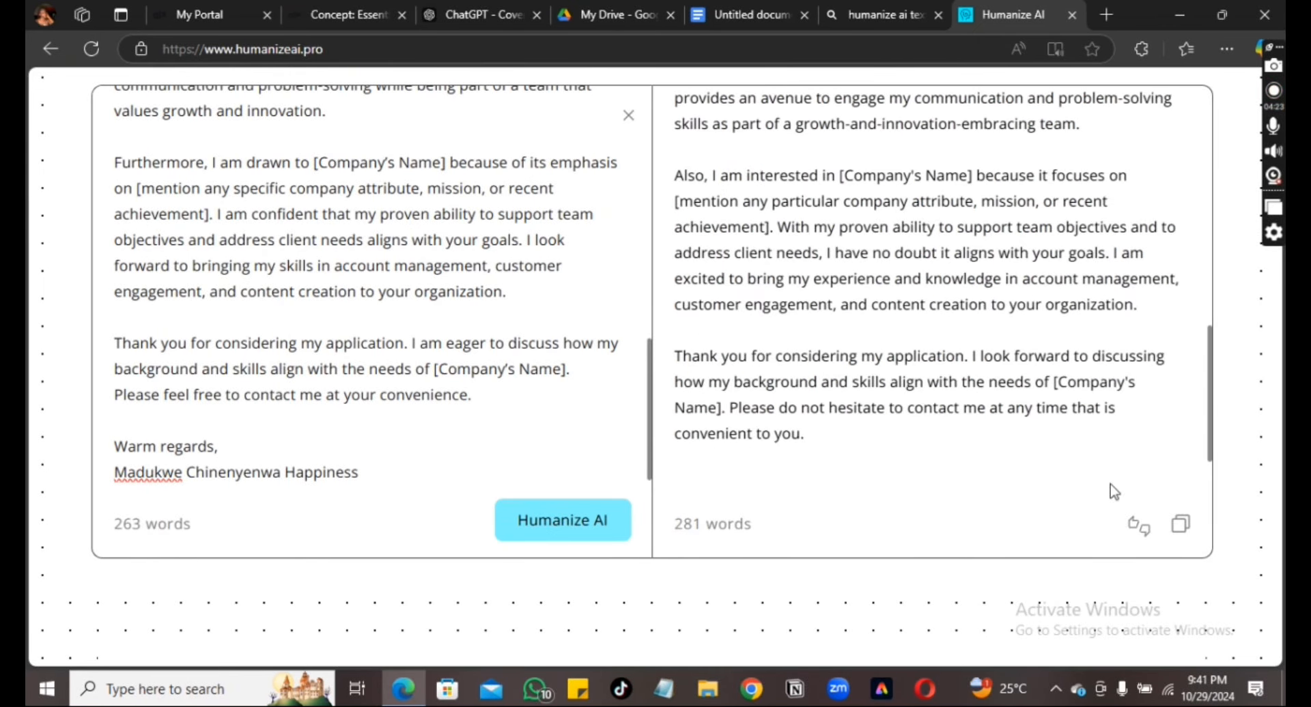
click(1184, 538)
click(737, 19)
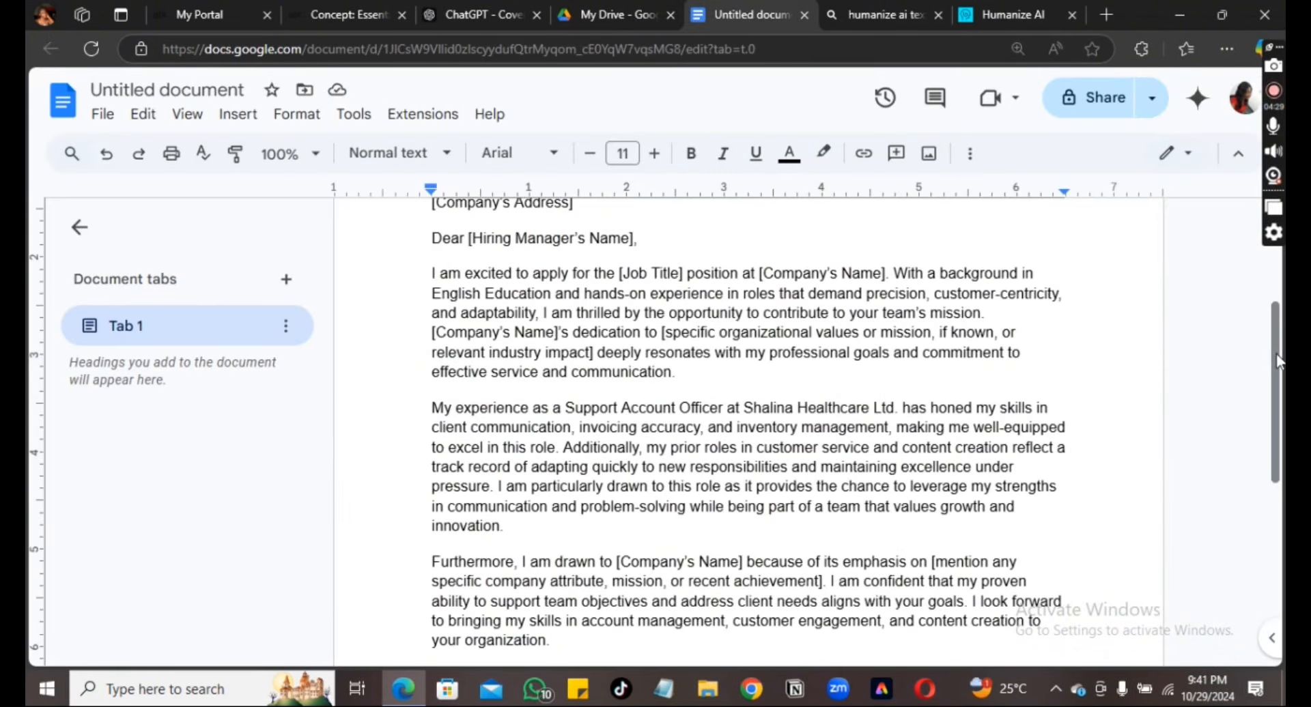
Replace the original letter in the document with the pasted humanized version
scroll(1263, 288, up, 3)
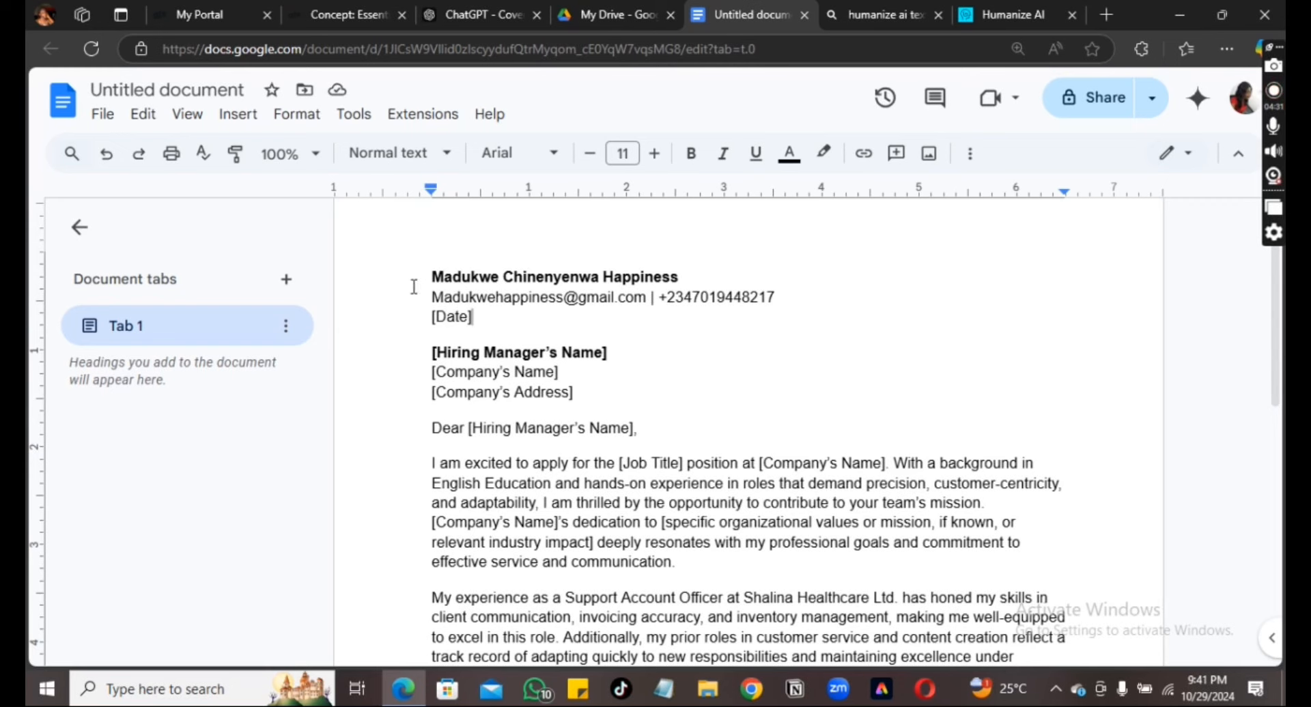
drag(415, 277, 943, 706)
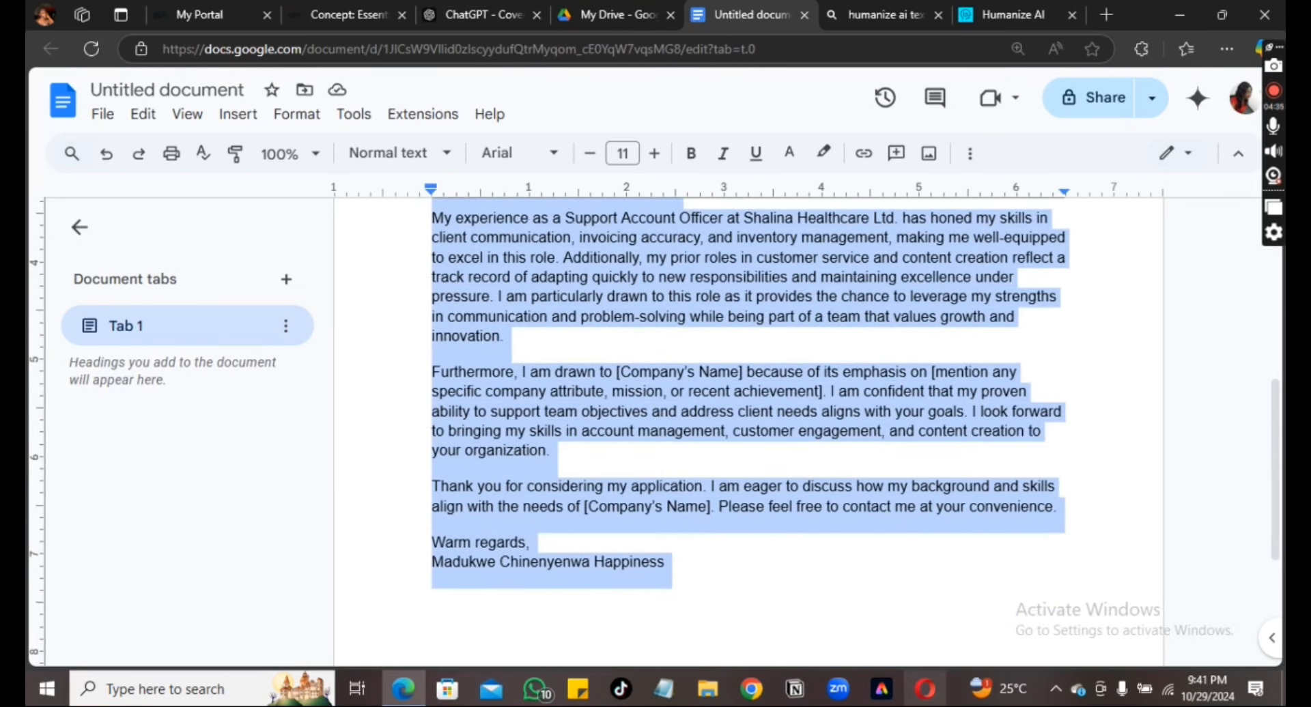
key(ctrl+v)
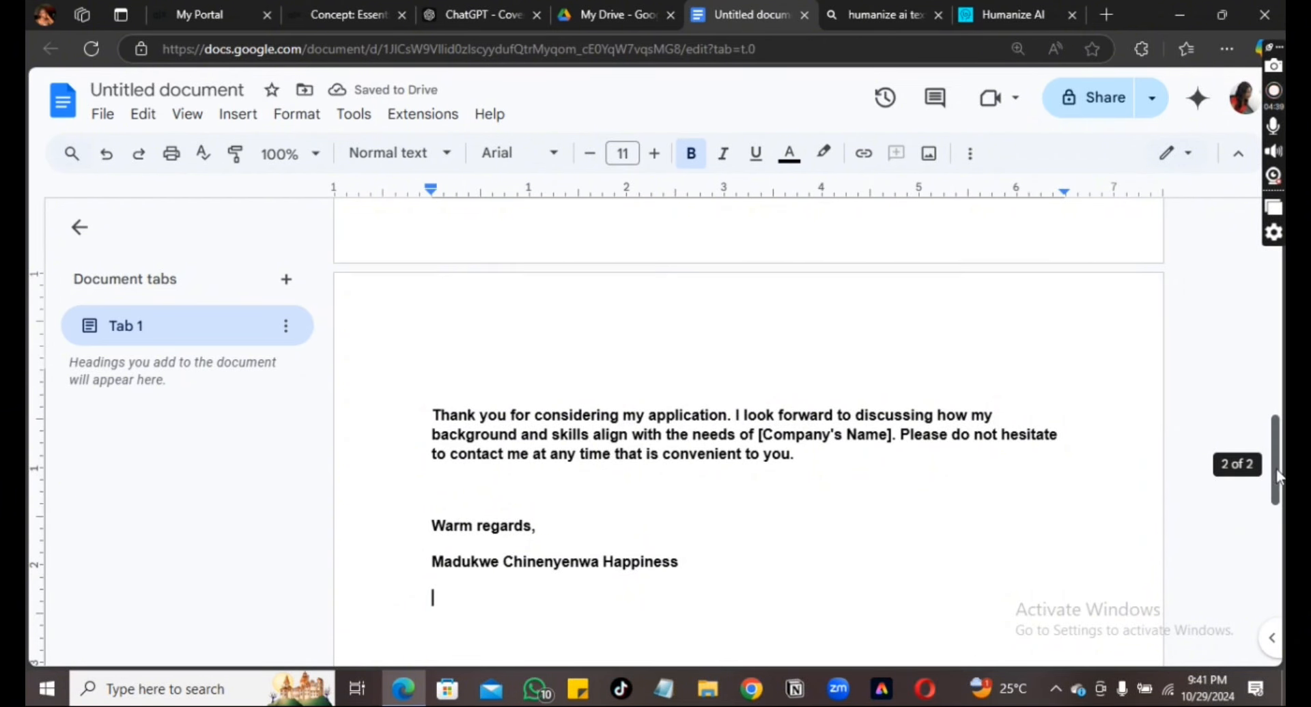
Delete the blank lines below [Date] and after the greeting, then select the letter text
drag(1281, 469, 1276, 283)
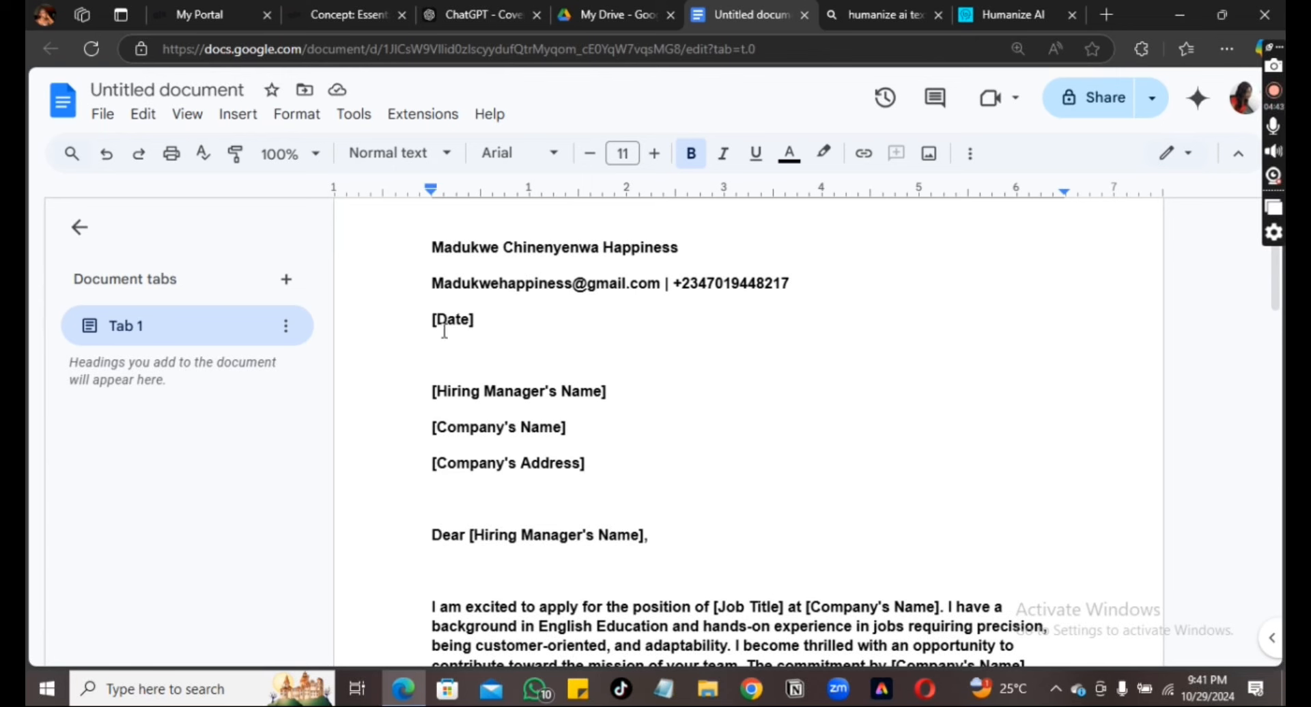
click(440, 354)
key(BackSpace)
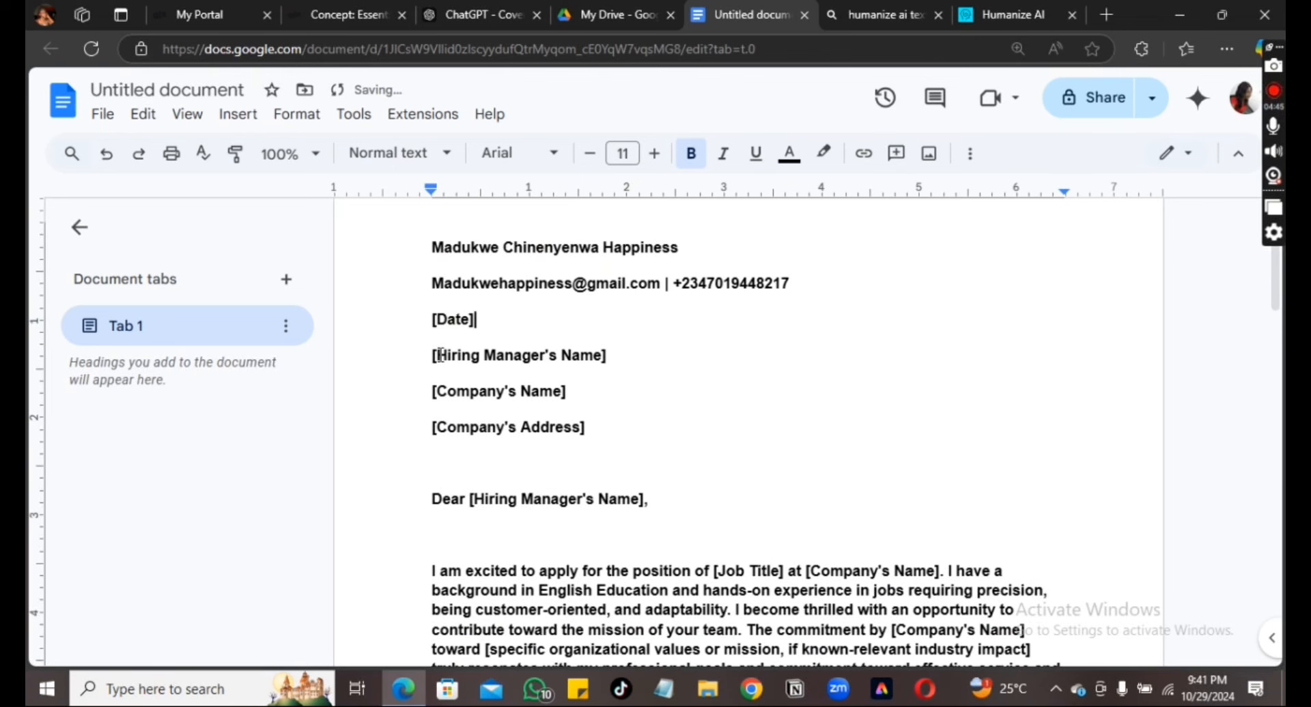
click(442, 540)
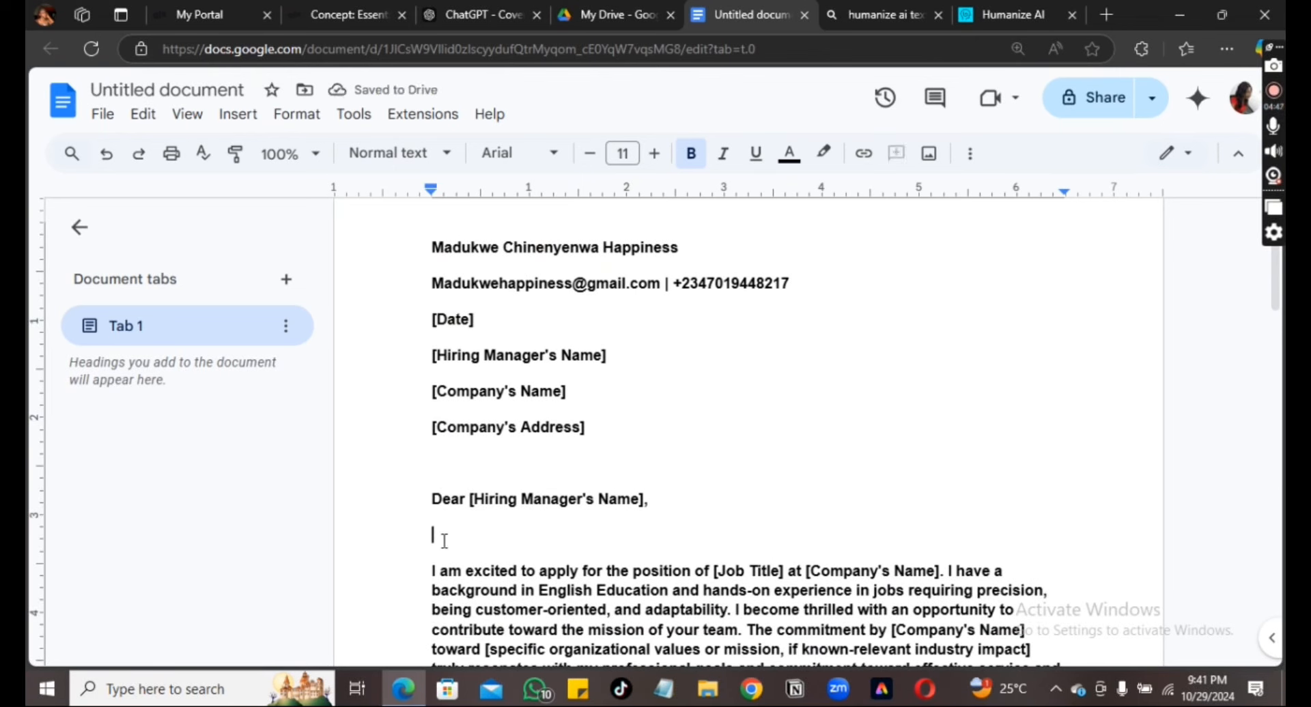
key(BackSpace)
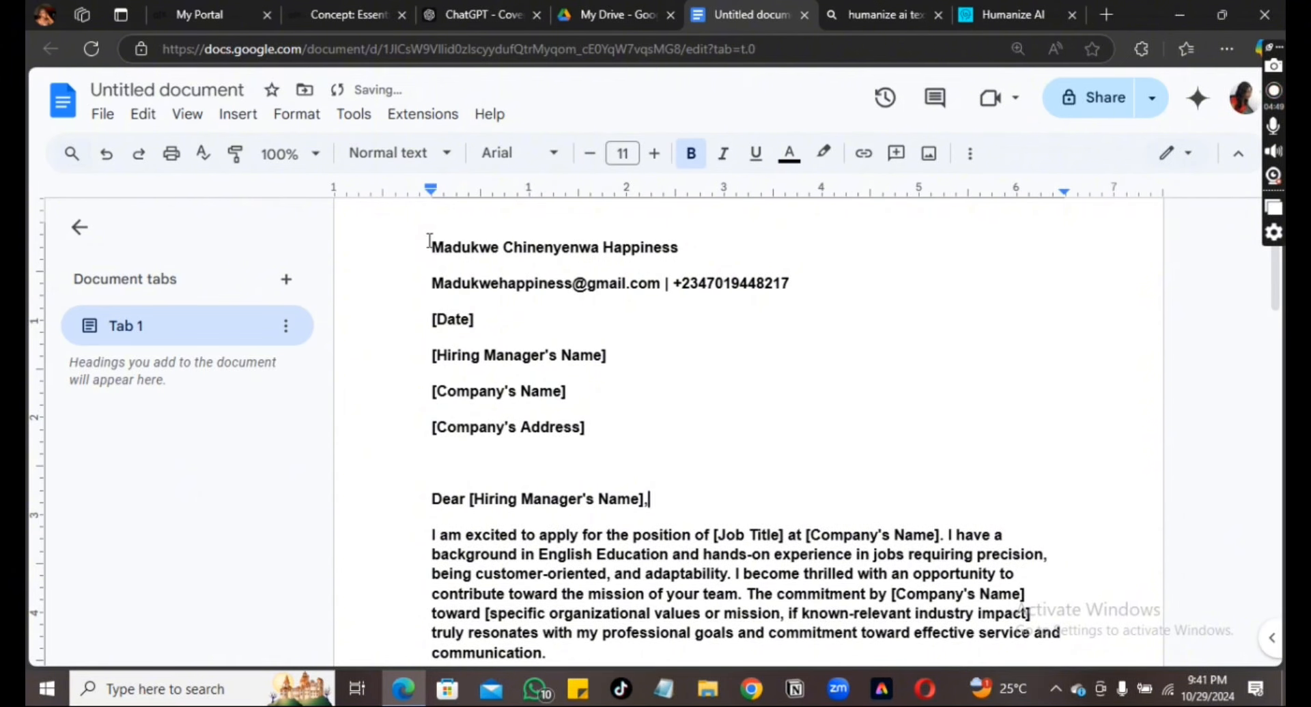
drag(431, 243, 890, 655)
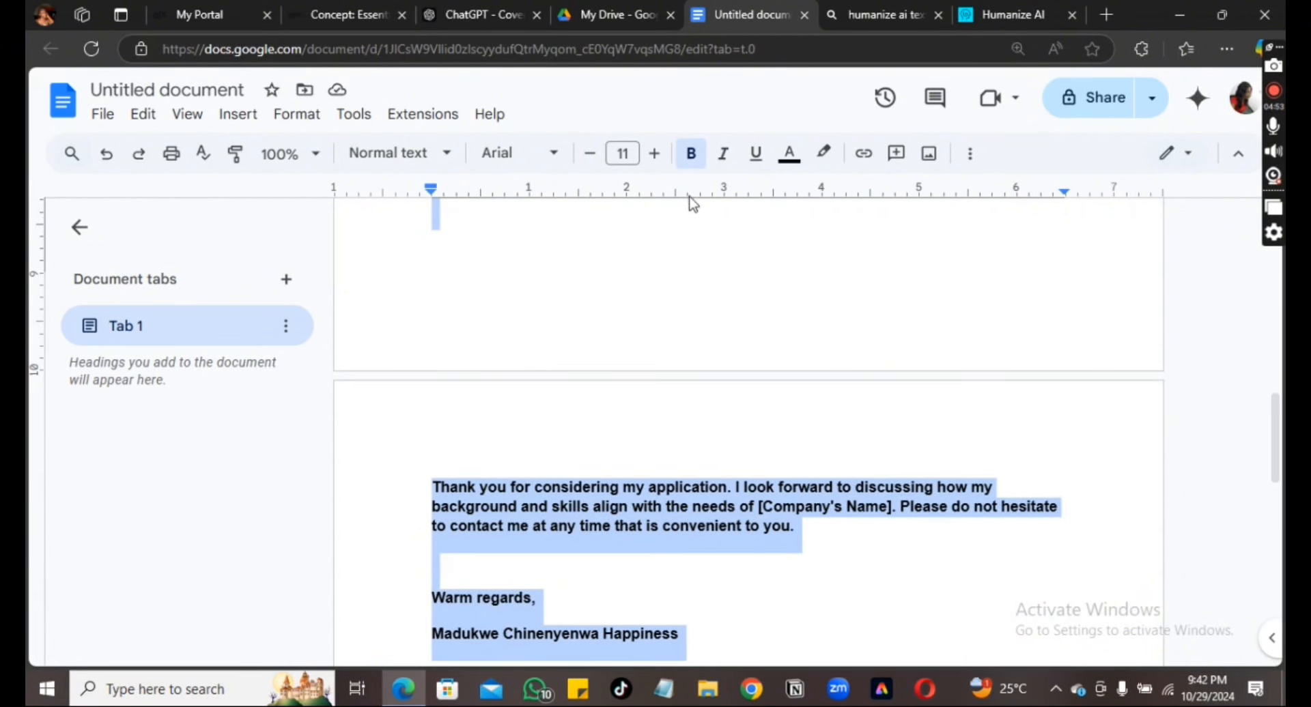
Unbold the selected cover letter text and set it to Georgia at size 10
click(688, 164)
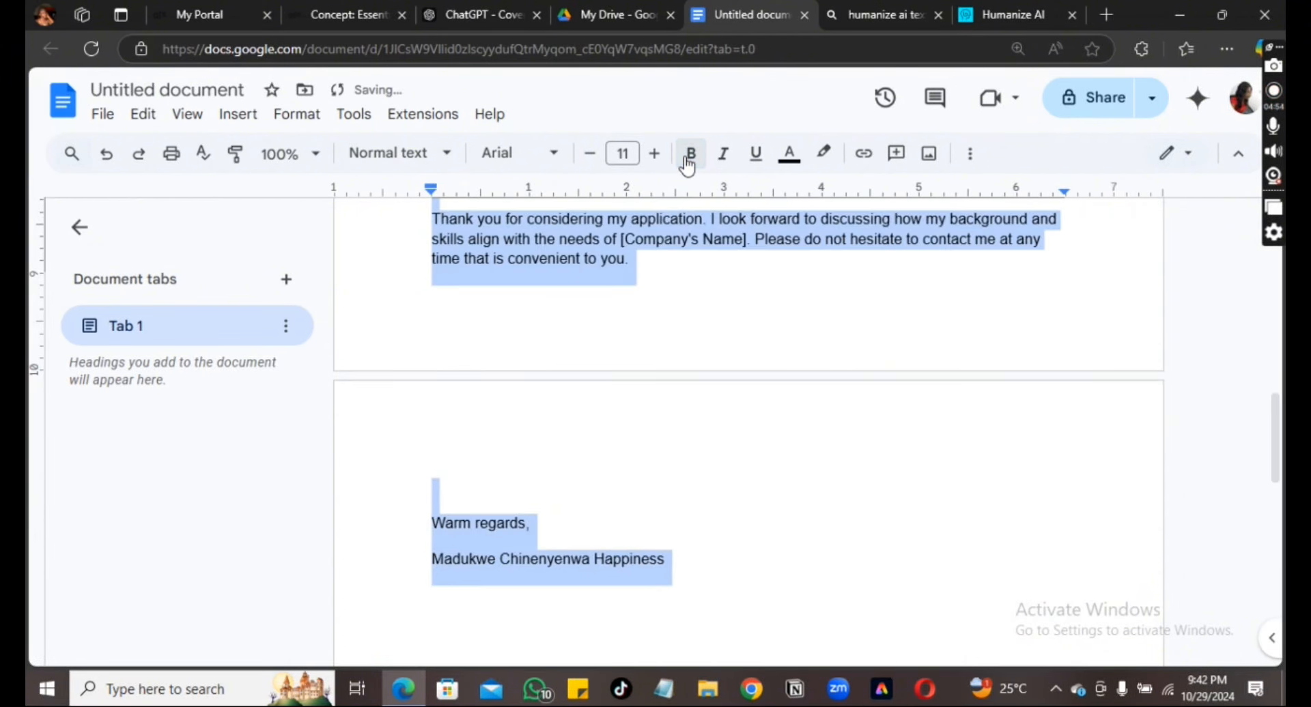
click(559, 163)
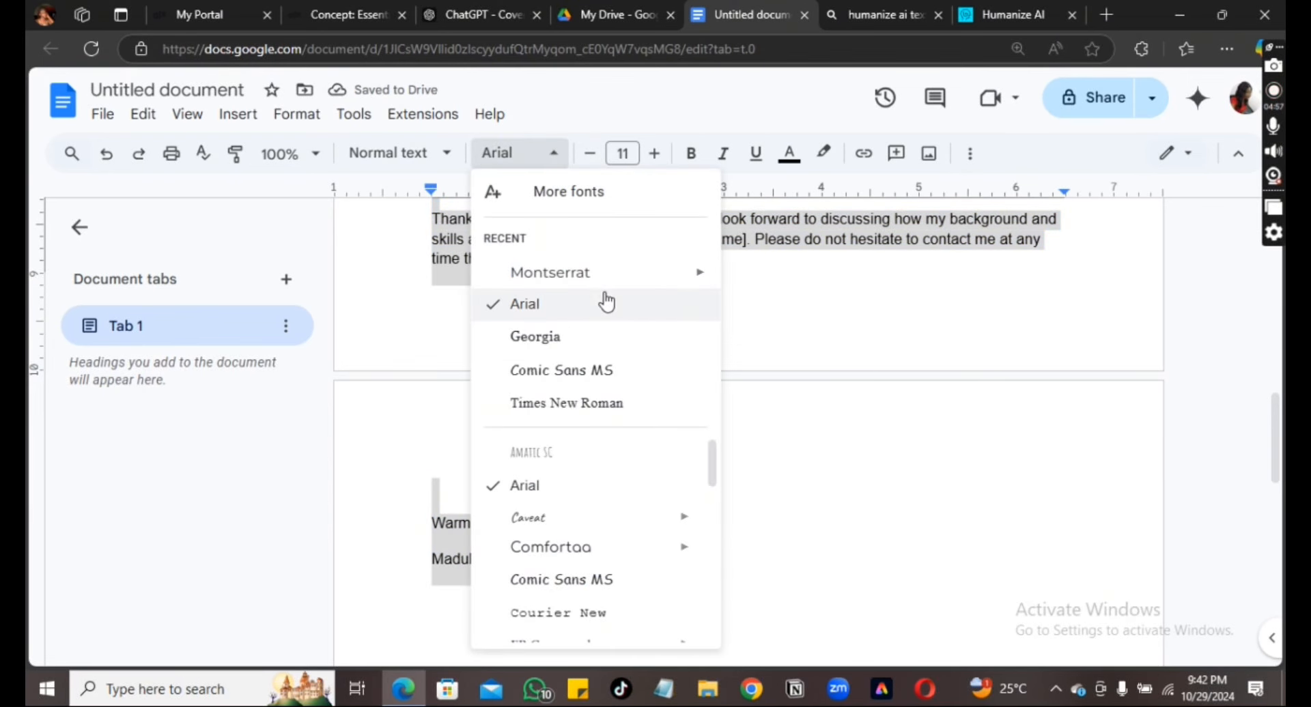
click(574, 339)
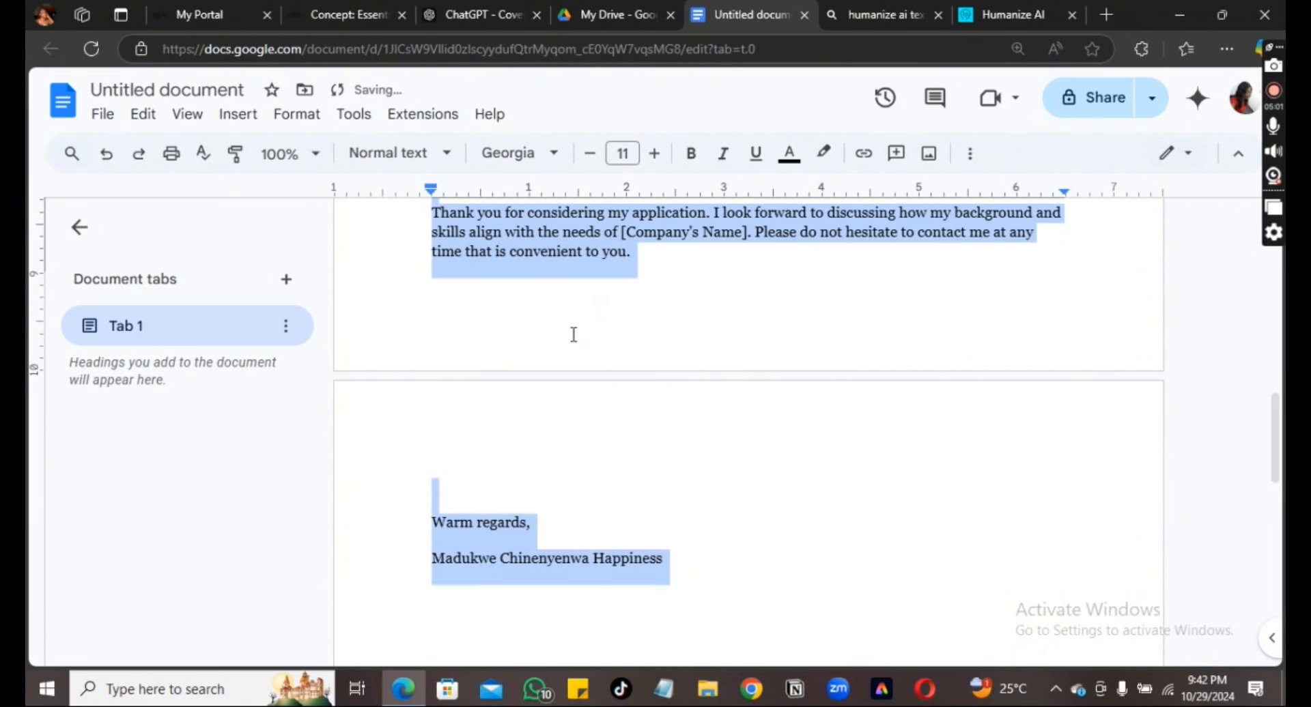
click(590, 158)
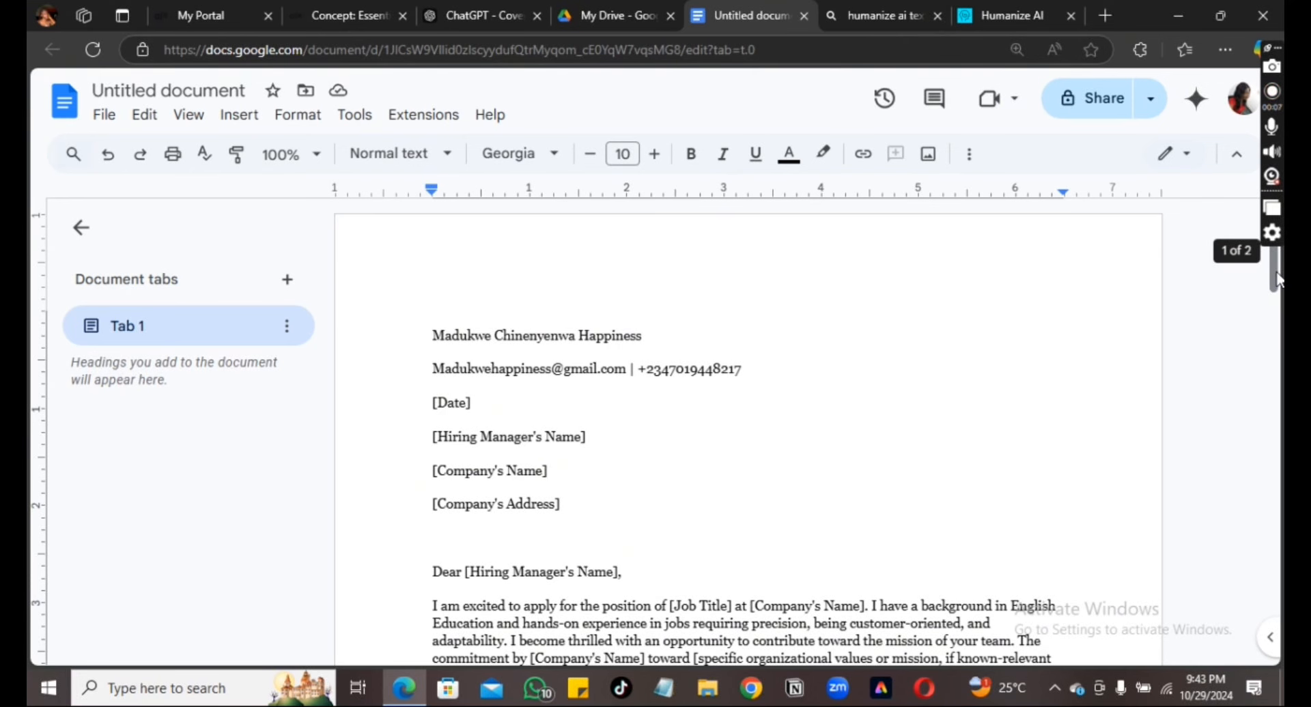
Delete the extra blank line after the first body paragraph
drag(1278, 277, 1280, 340)
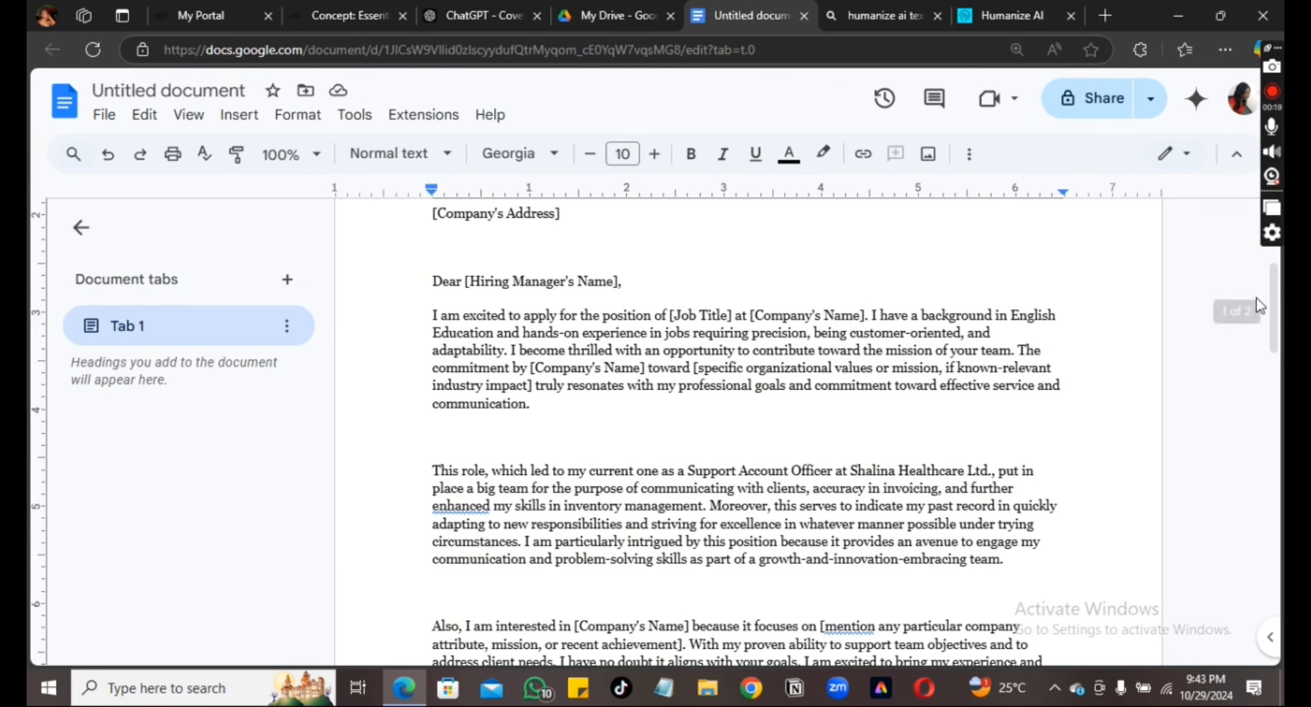
scroll(1274, 311, down, 1)
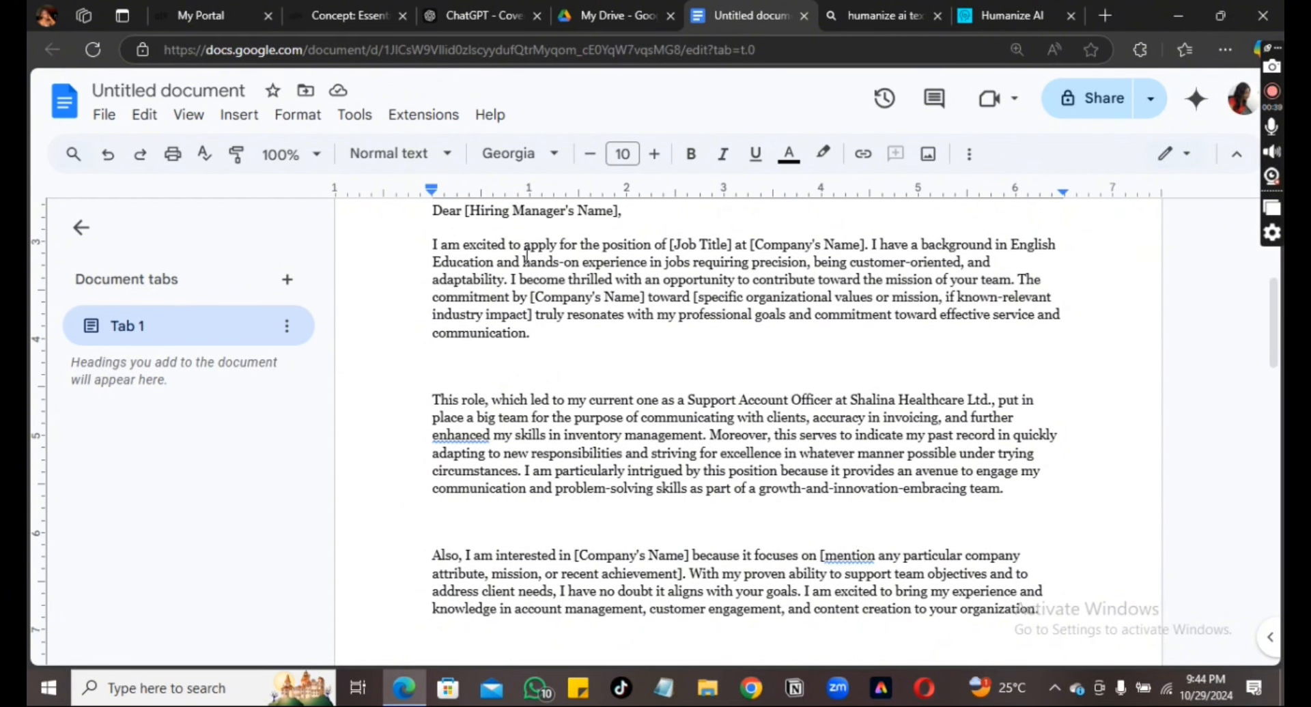
key(BackSpace)
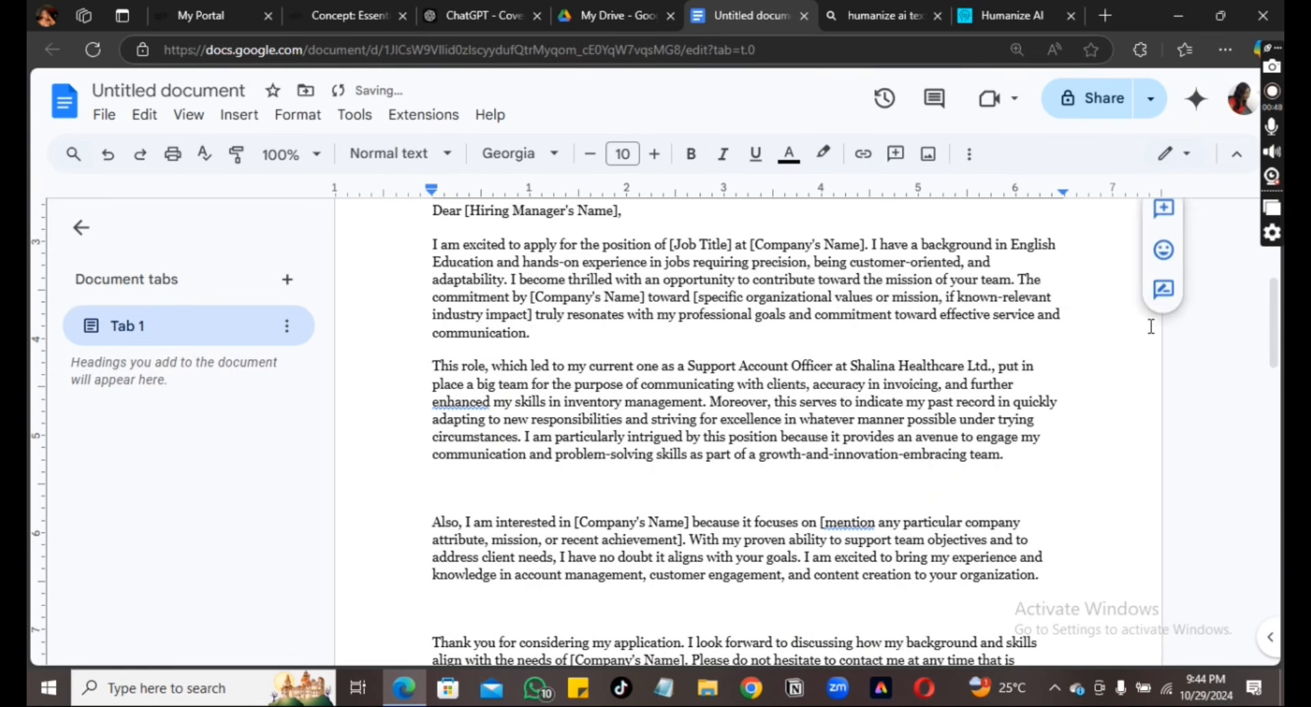
Add the portfolio line below the contact details
drag(1274, 338, 1275, 317)
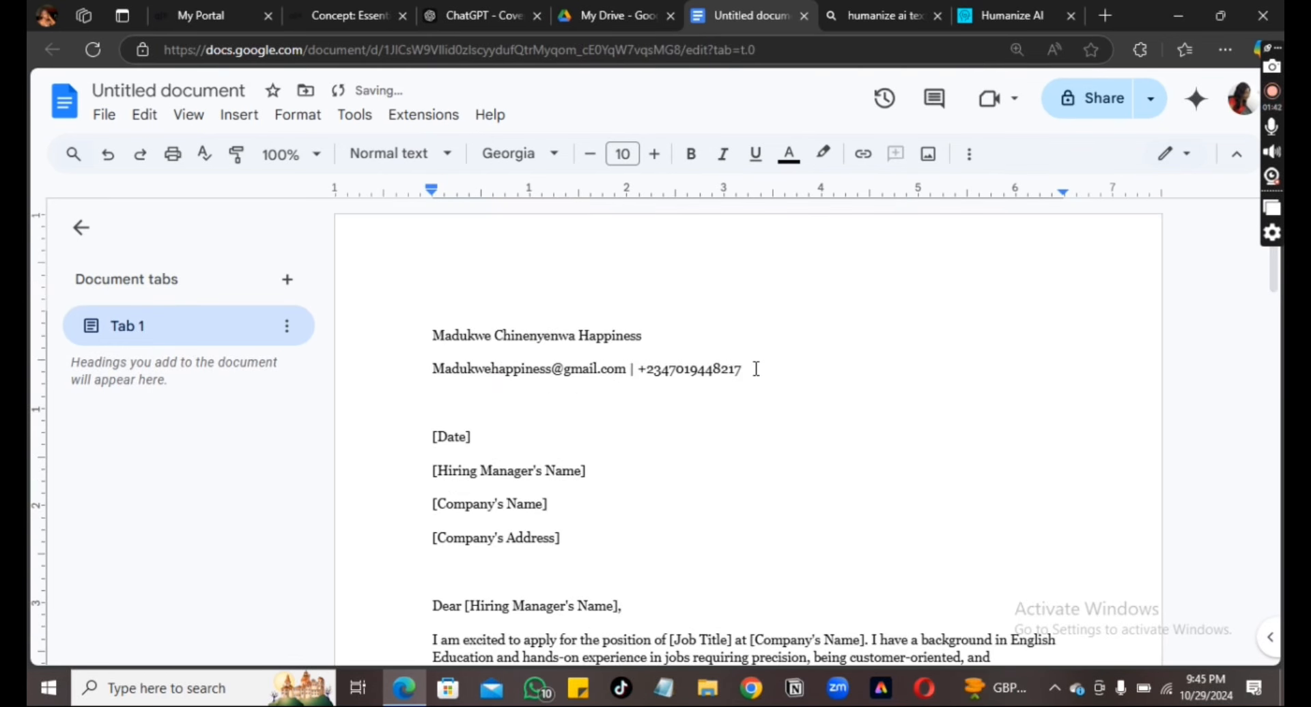
text(My PORT)
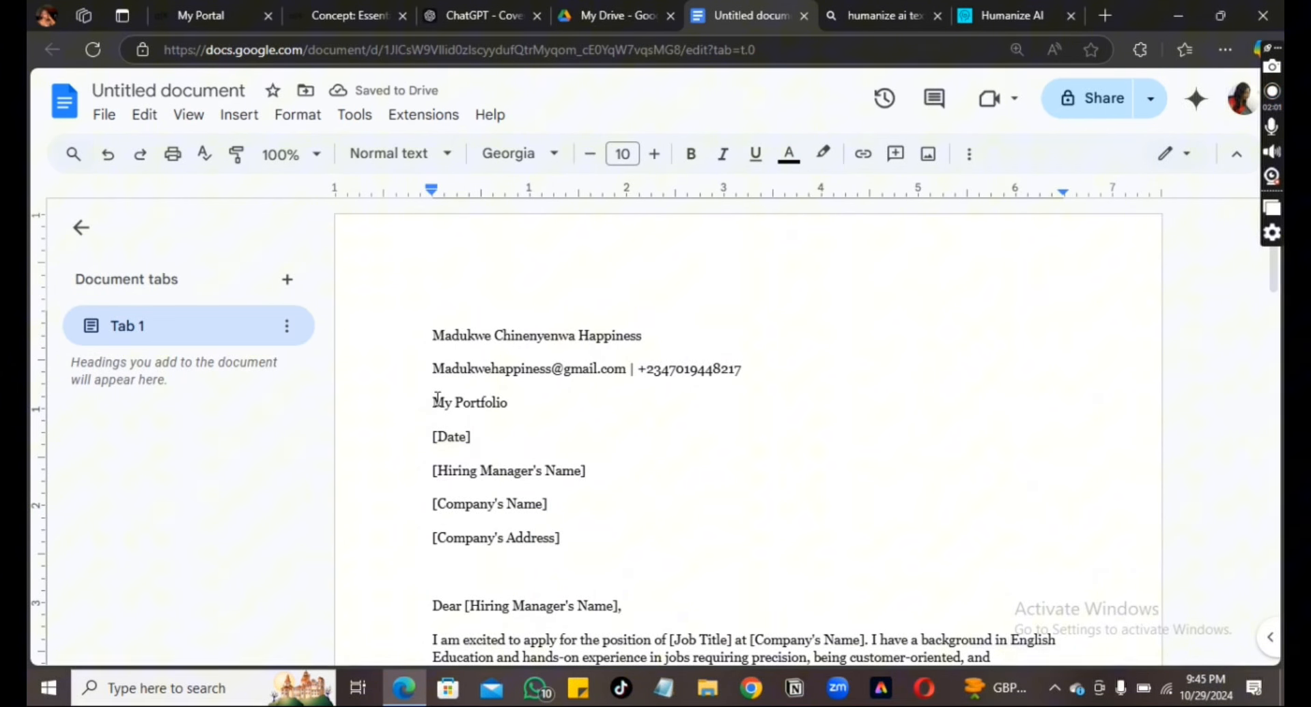
click(437, 399)
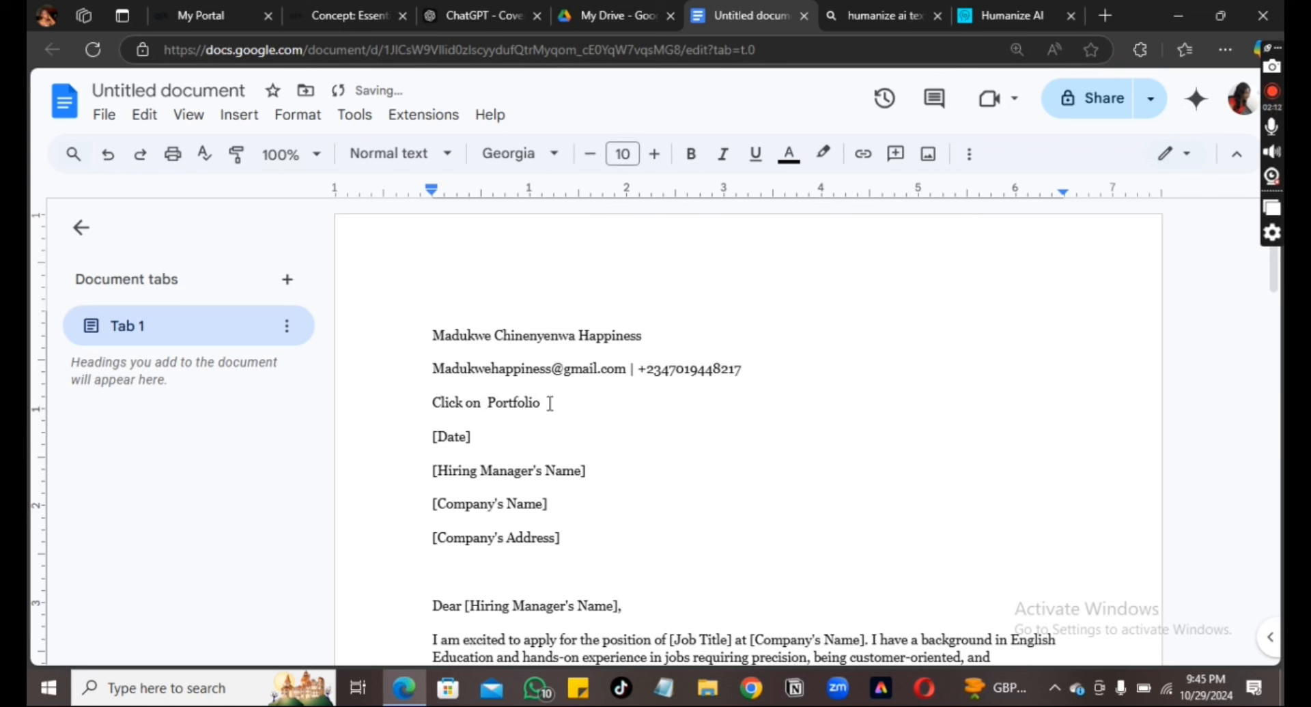
Link the word Portfolio to the clarke.edu 'What is a Portfolio?' page
click(544, 403)
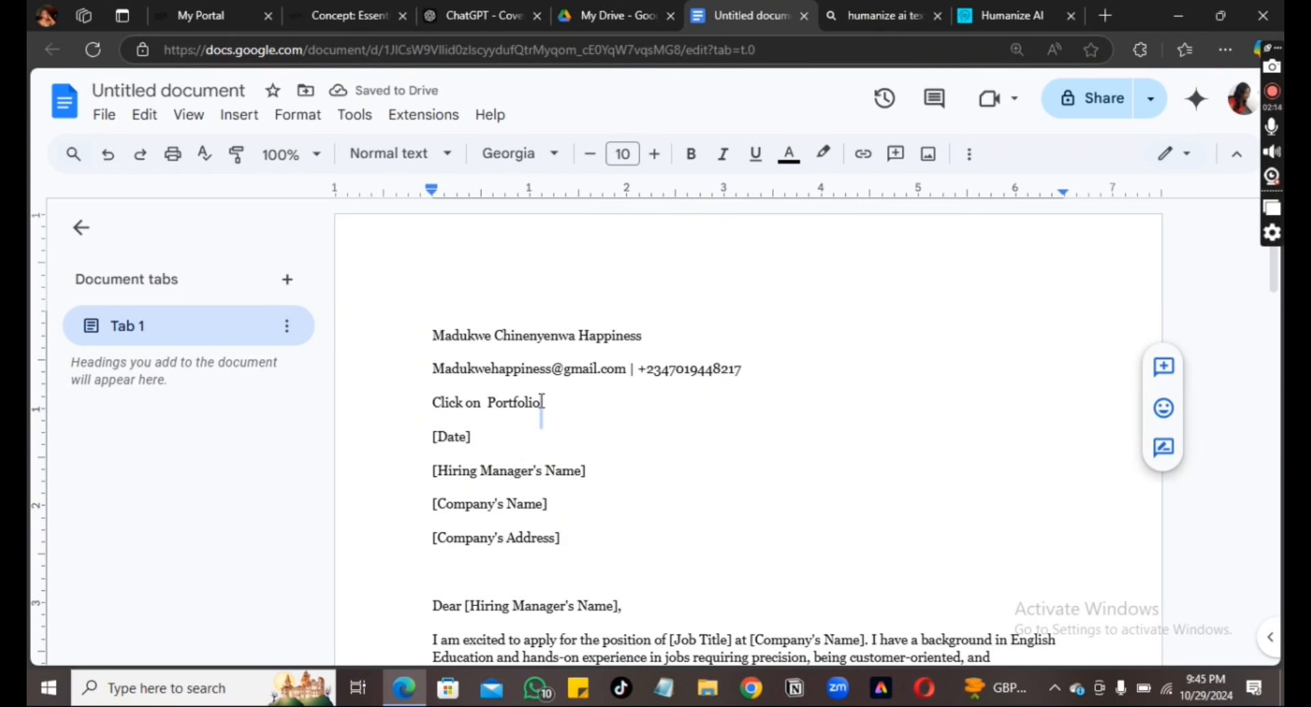
drag(541, 403, 521, 402)
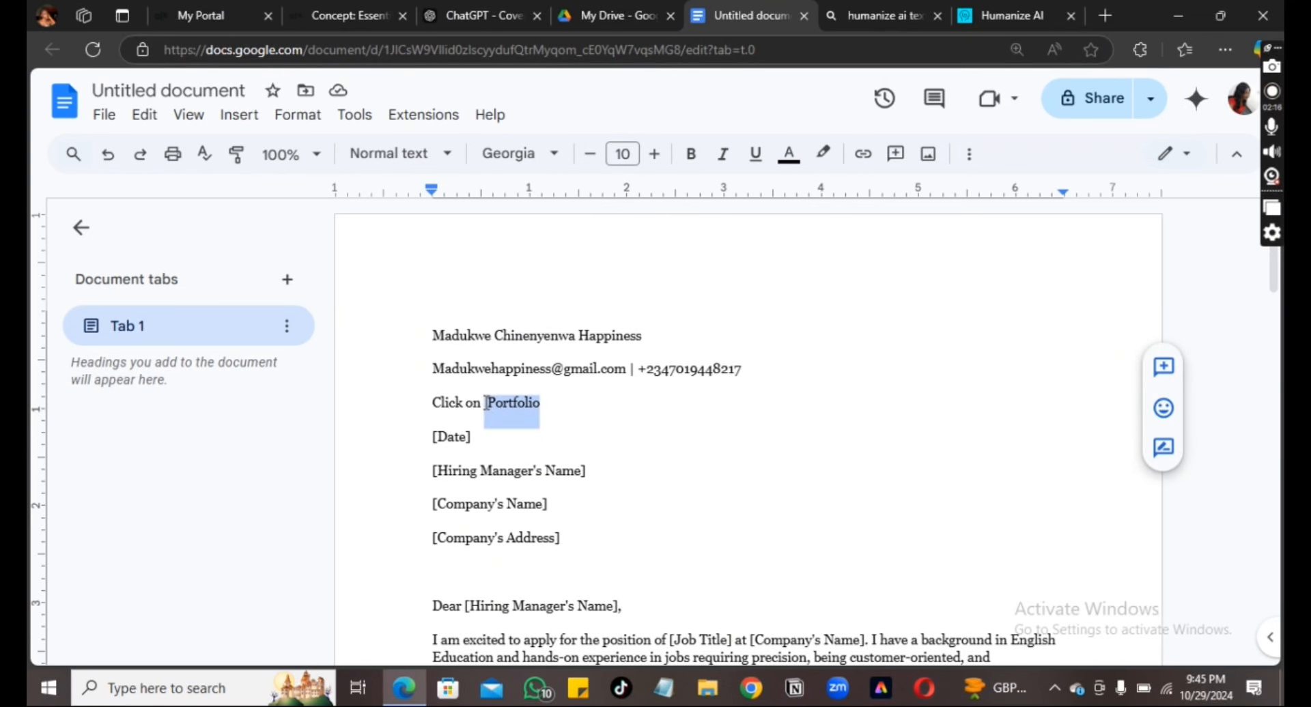
click(863, 155)
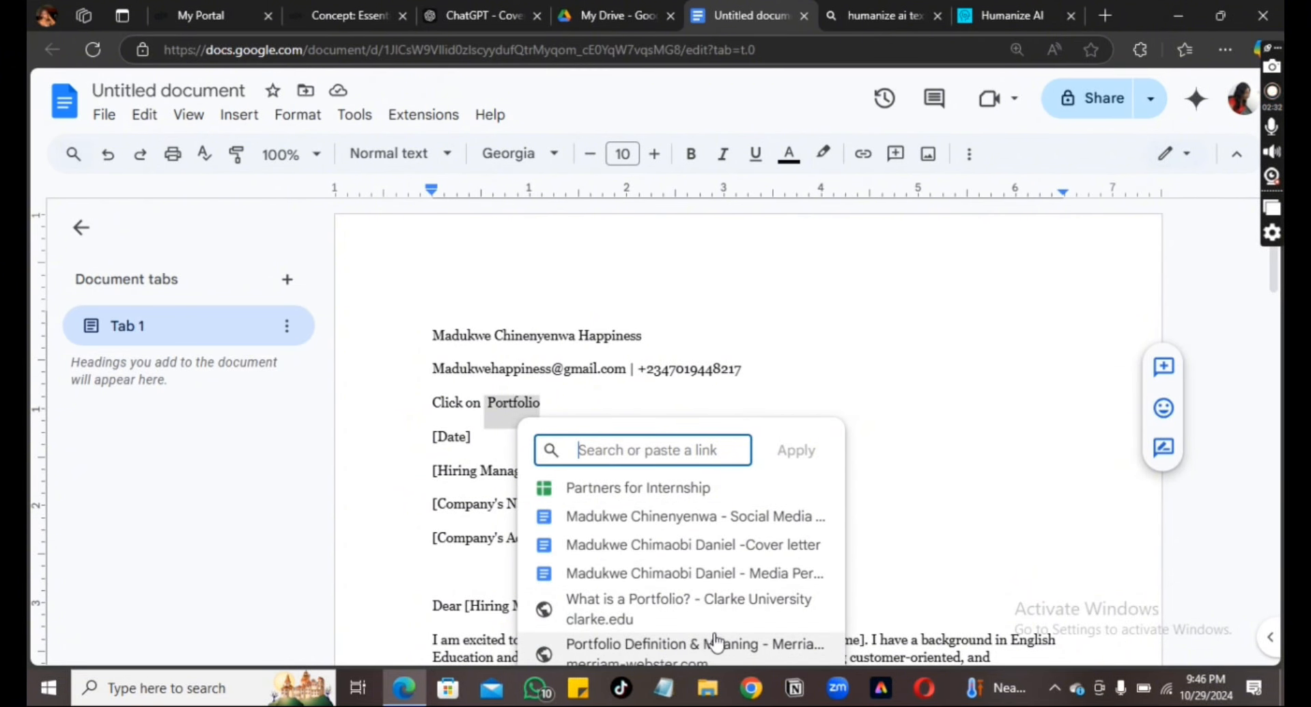
click(636, 610)
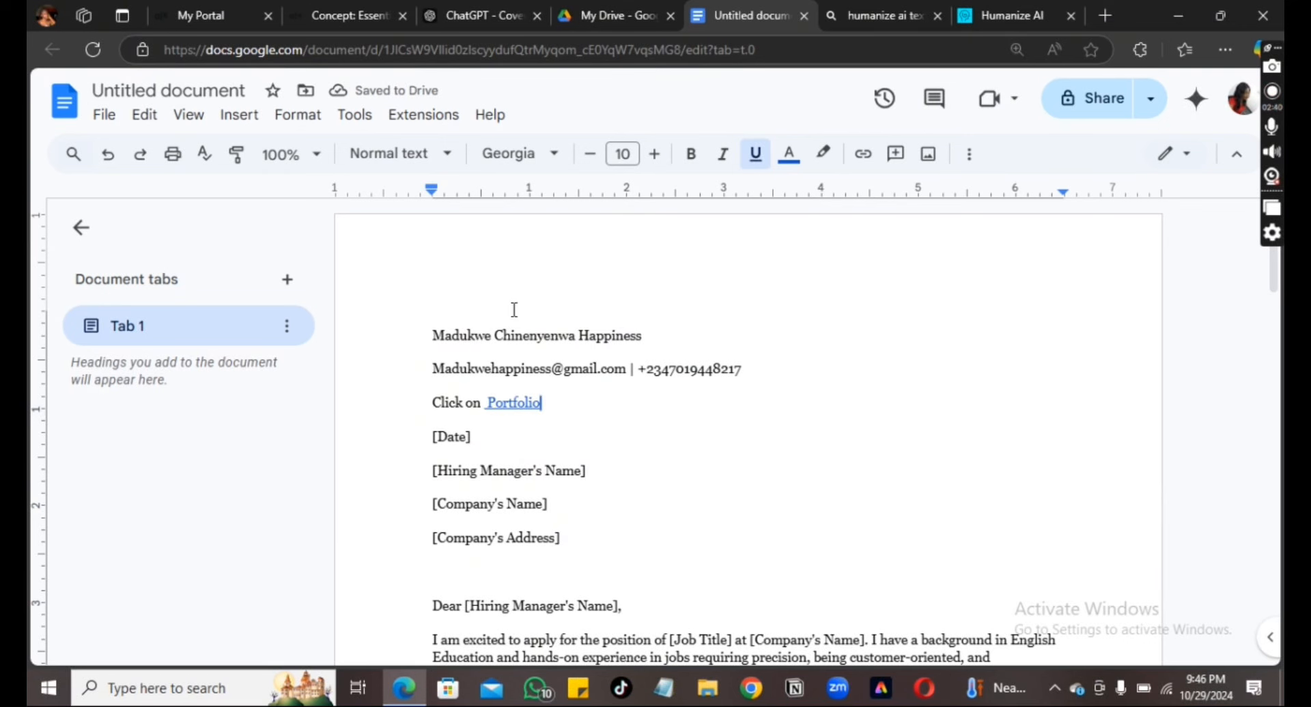
click(516, 405)
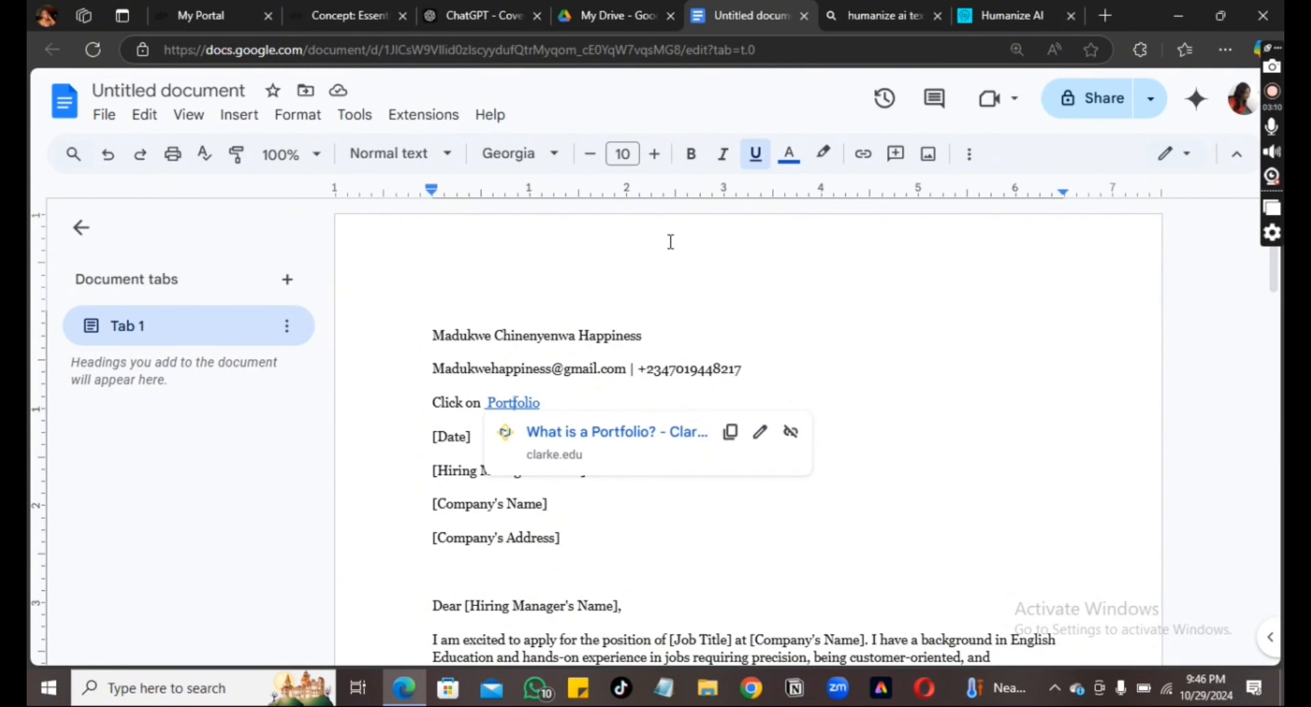
click(347, 13)
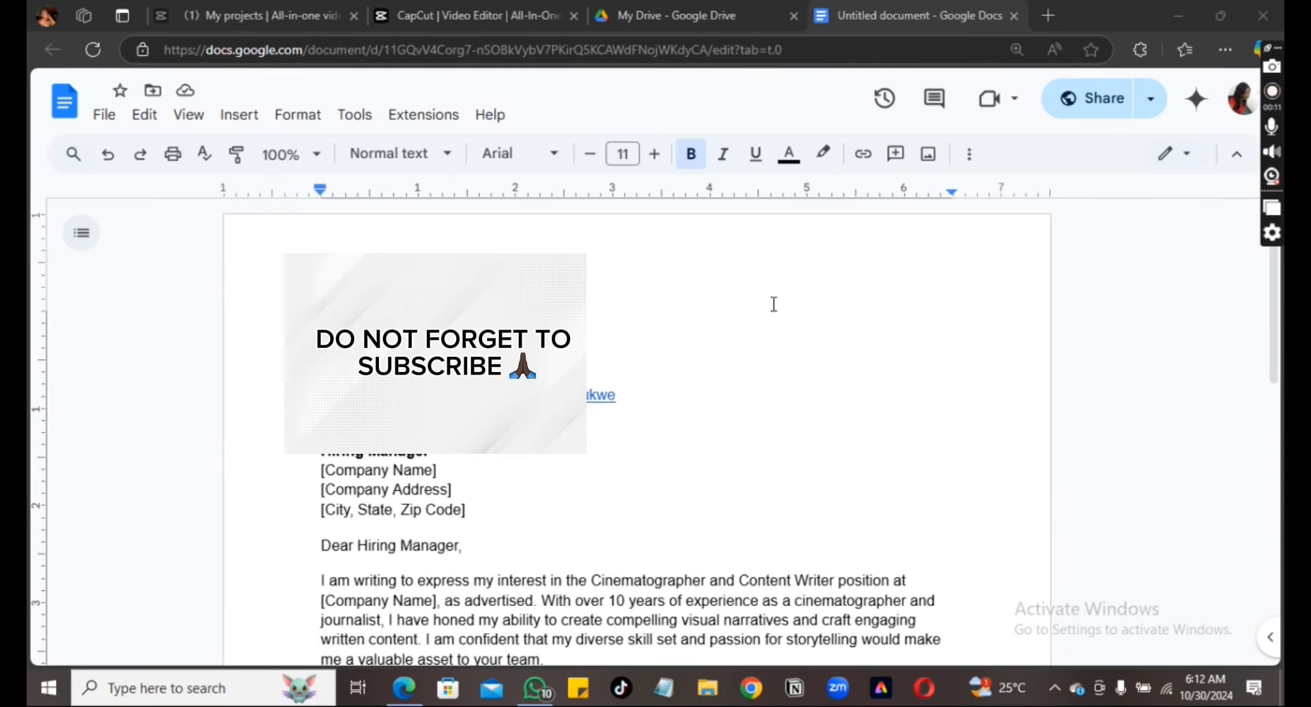
Retitle the document as the applicant's full name followed by '- Cover letter'
click(99, 94)
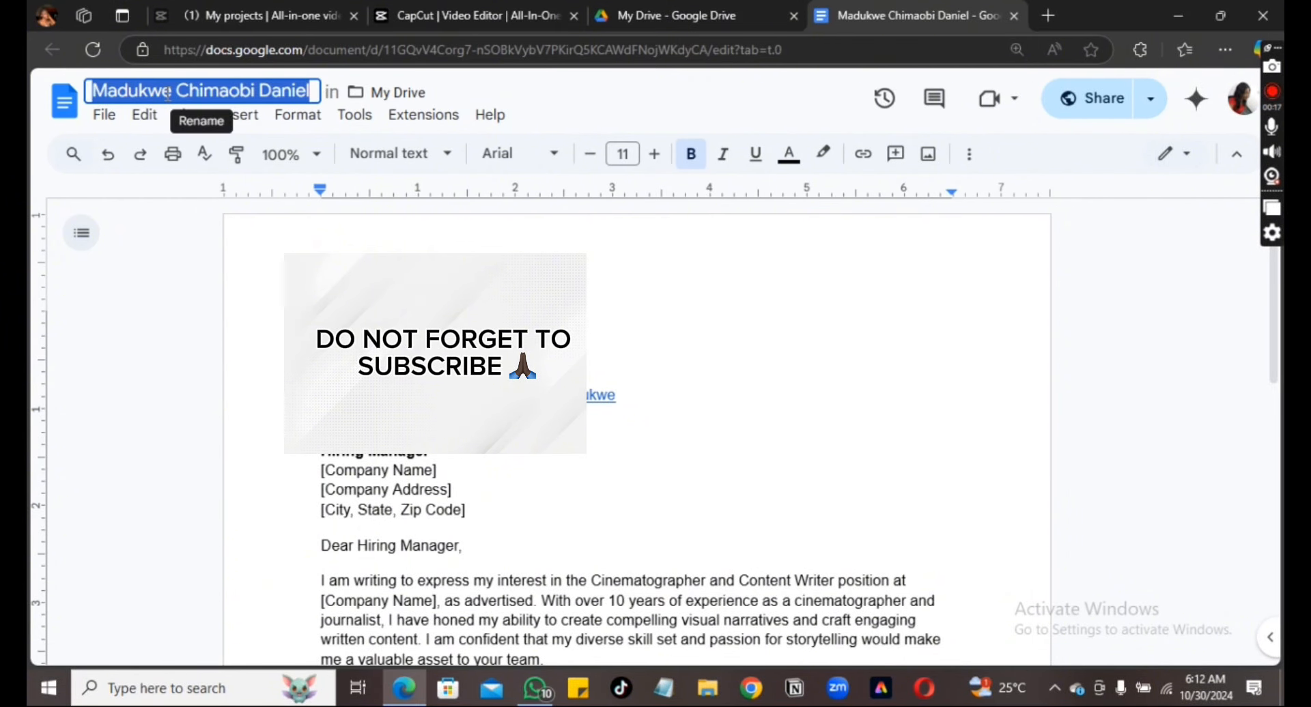
key(BackSpace)
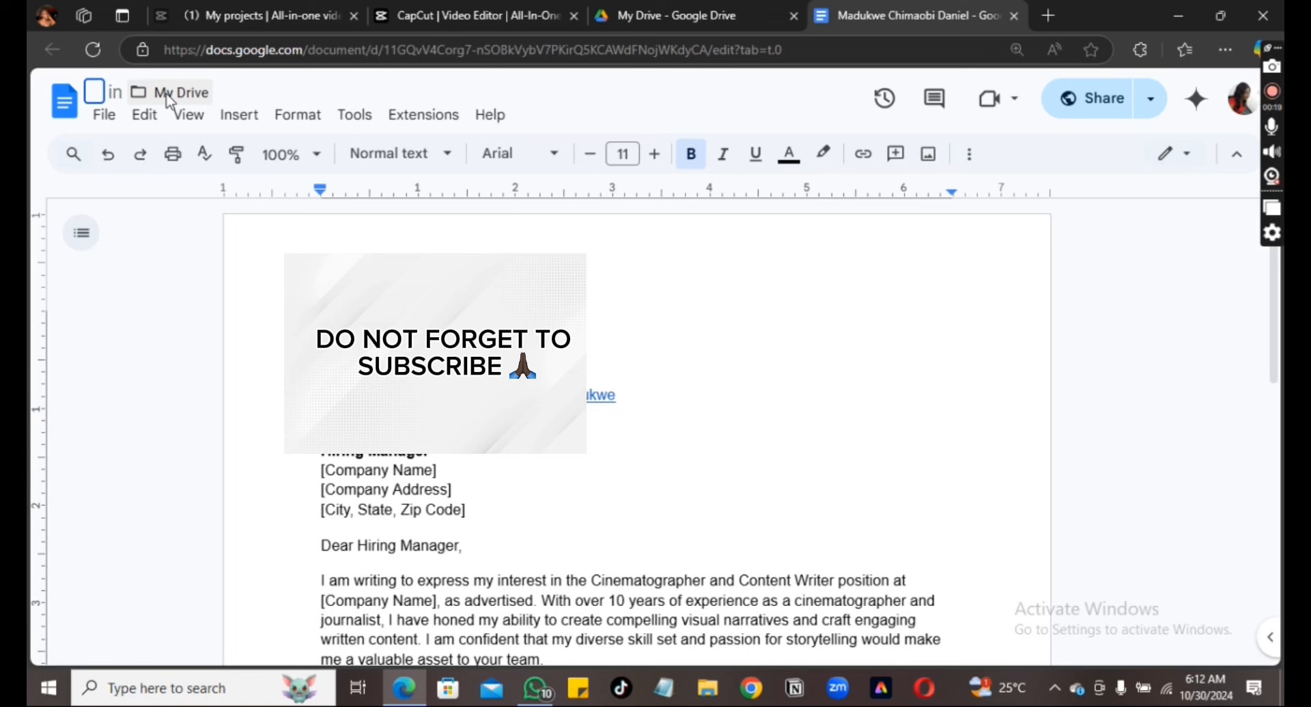
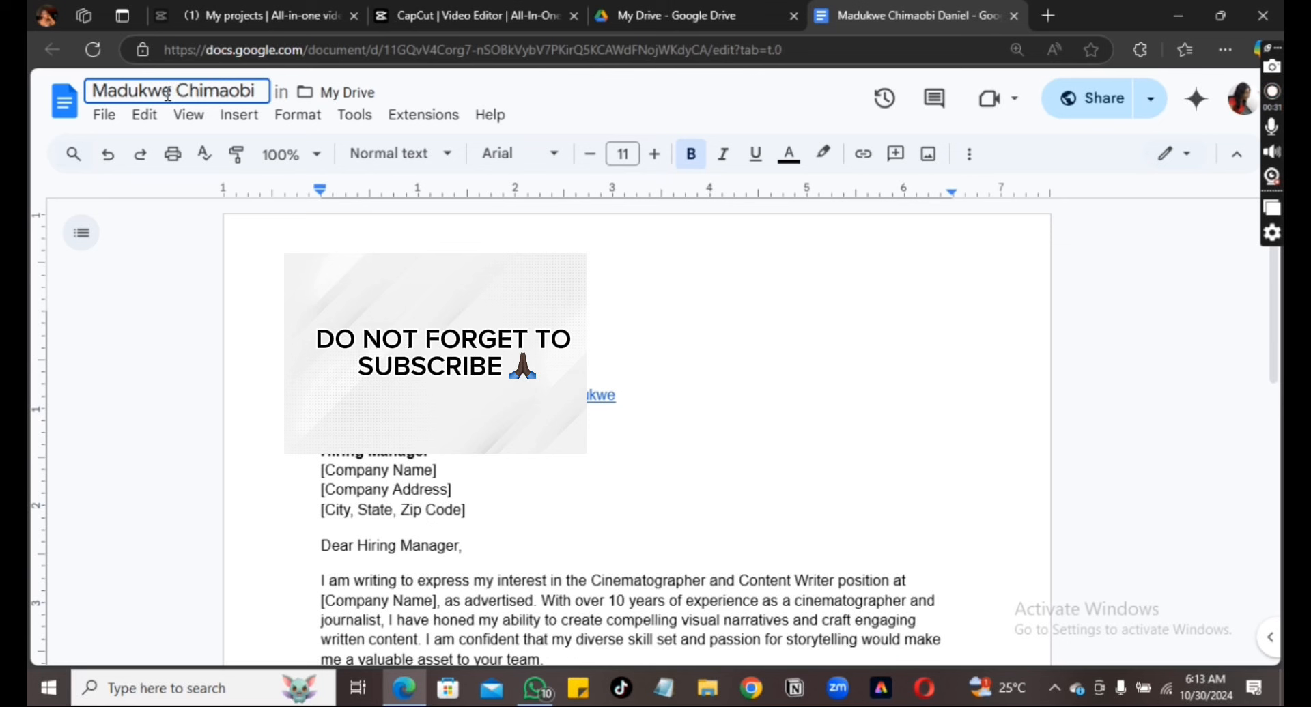
text( - )
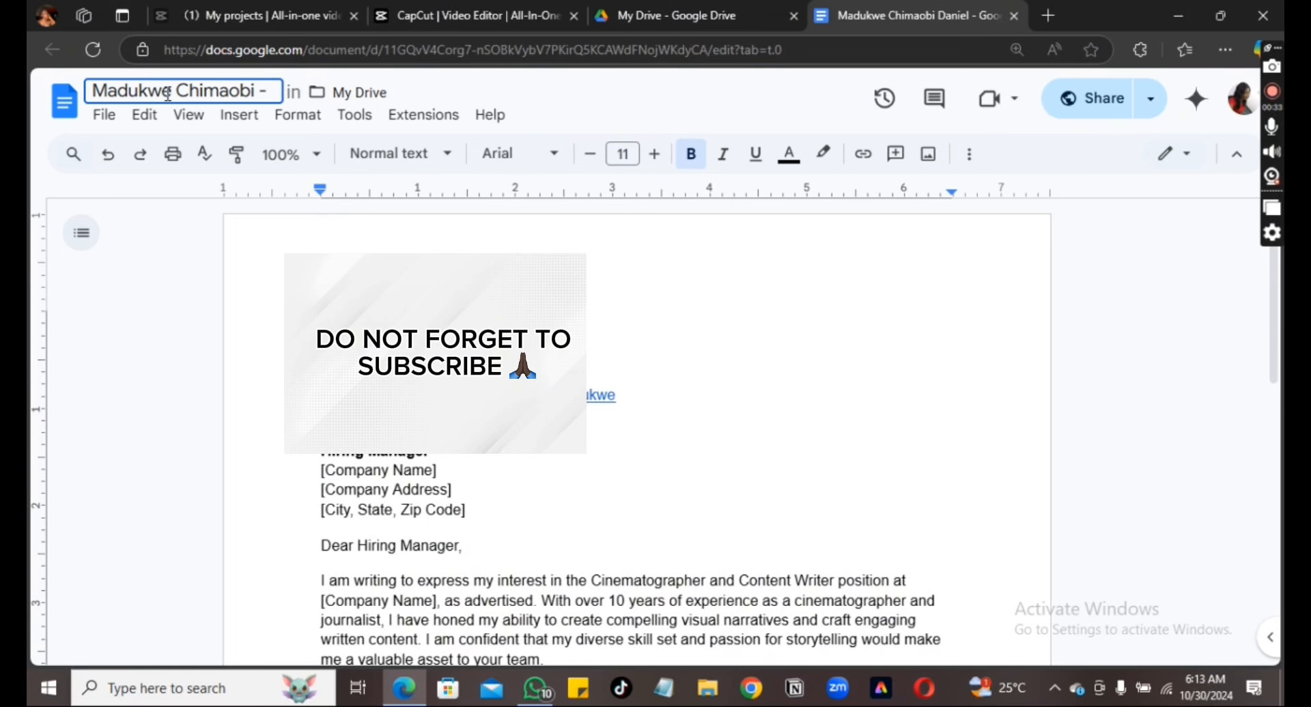
text(Co)
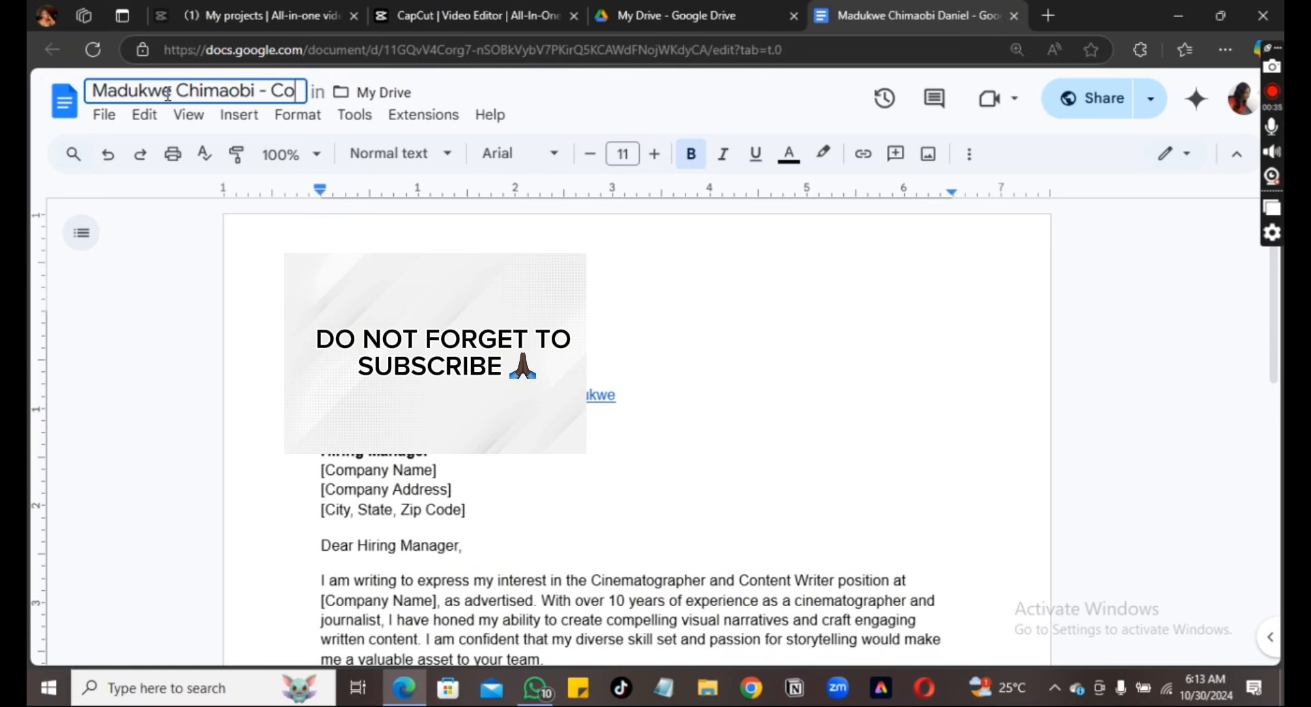
text(ver)
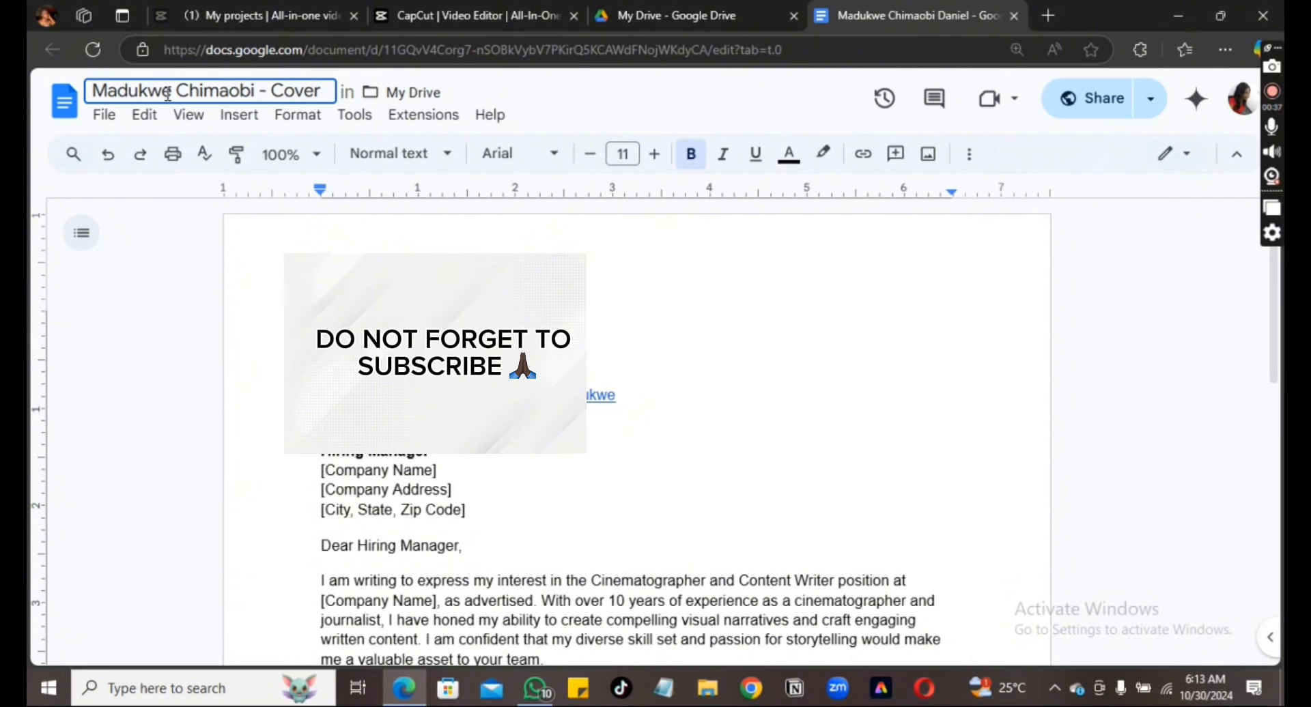
text( letter)
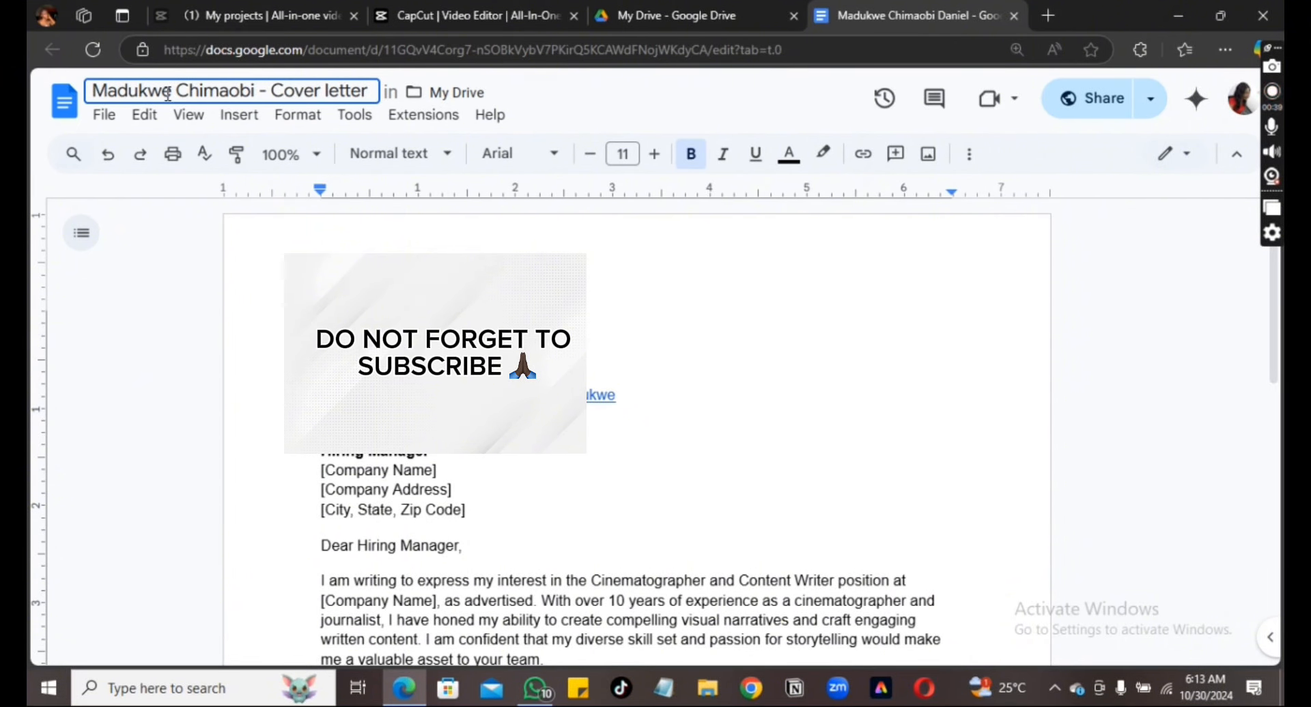
click(500, 223)
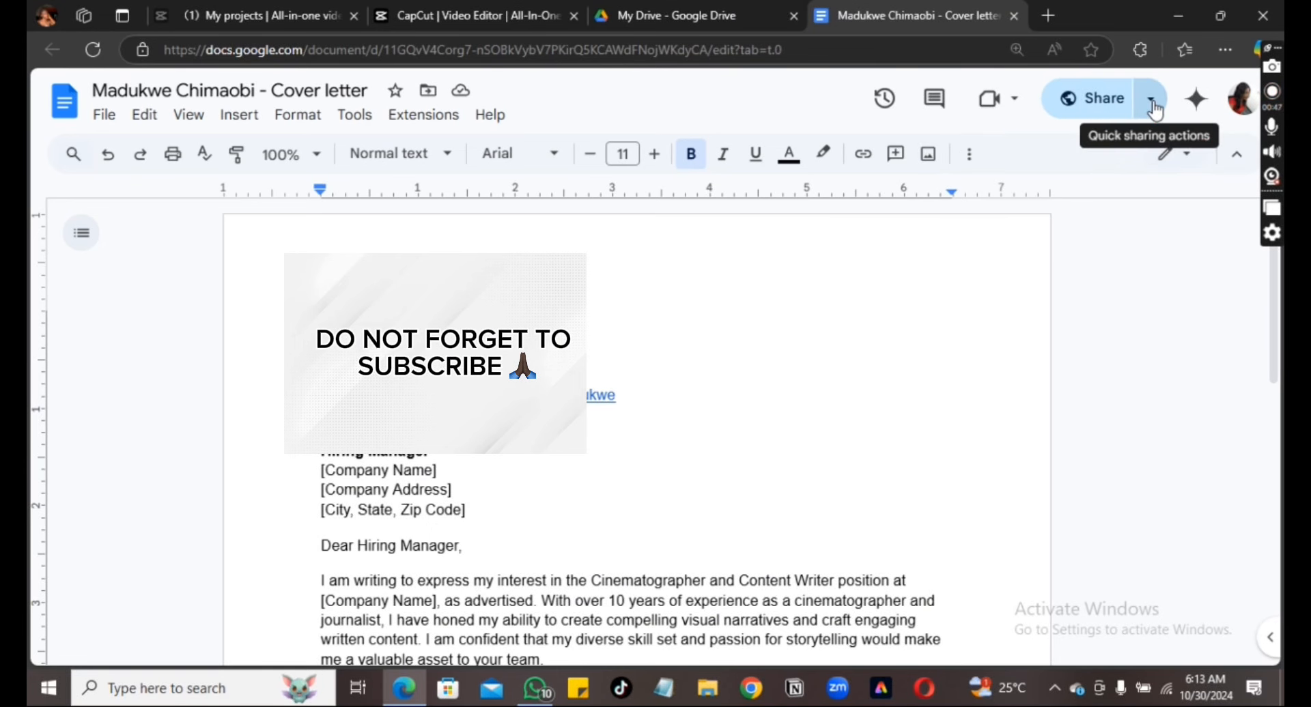
Set general access to Anyone with the link as Viewer, then copy the link
click(1108, 112)
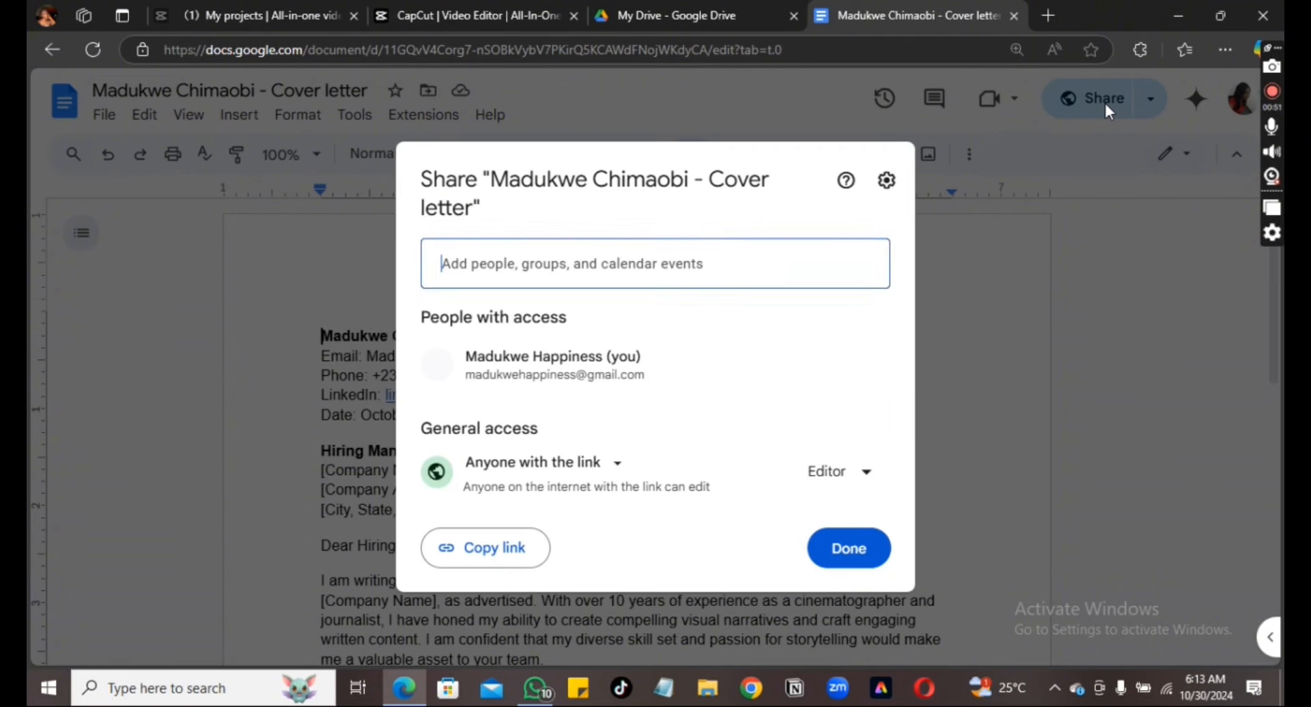
click(618, 477)
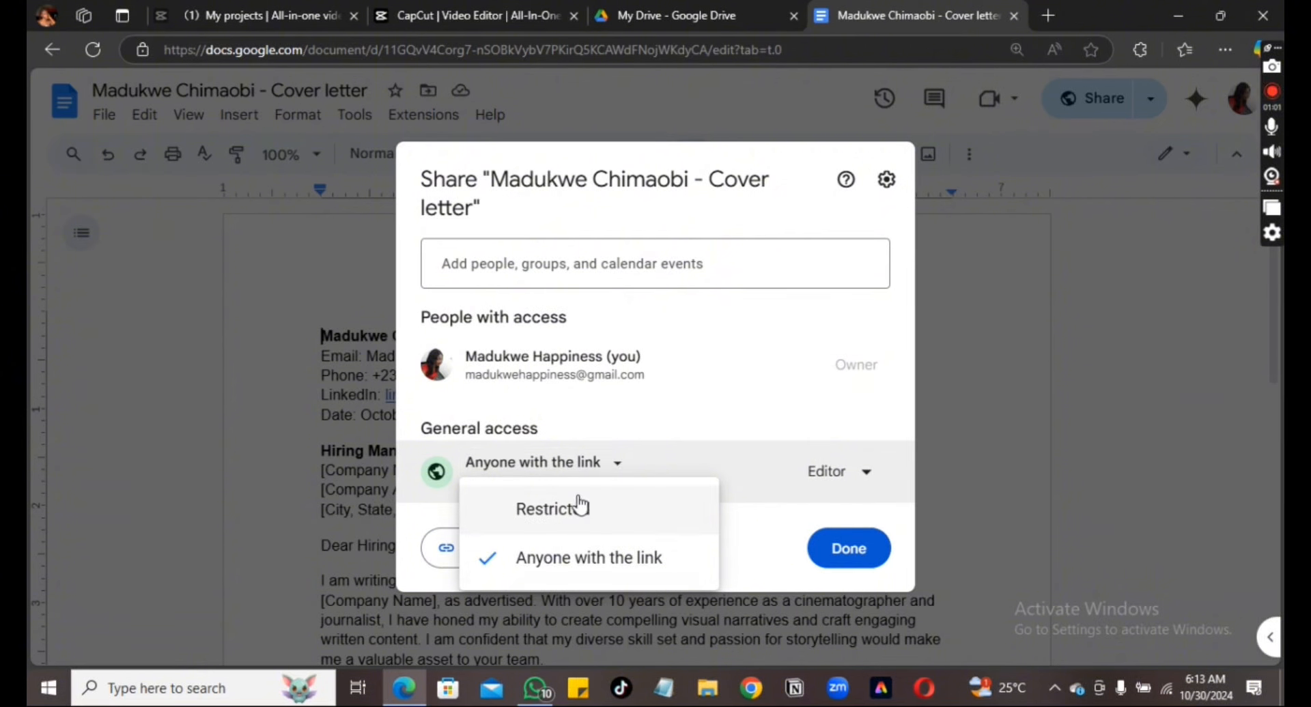
click(563, 567)
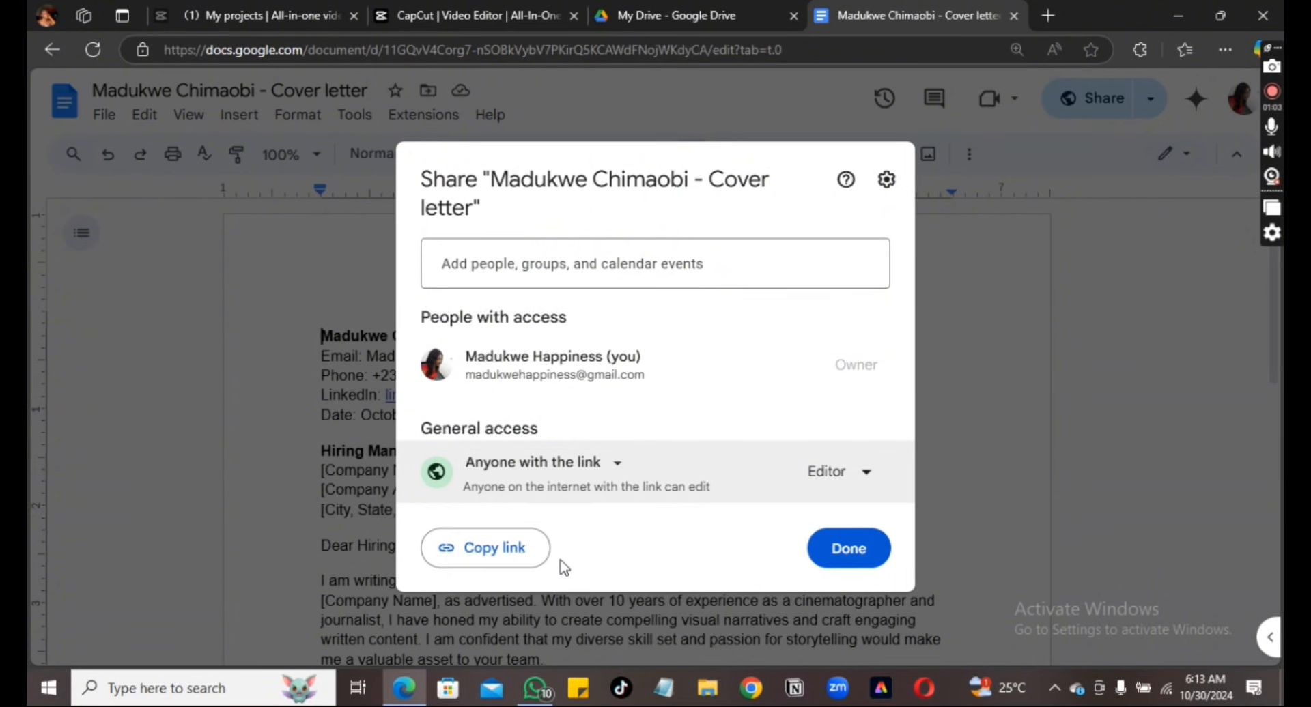
click(867, 473)
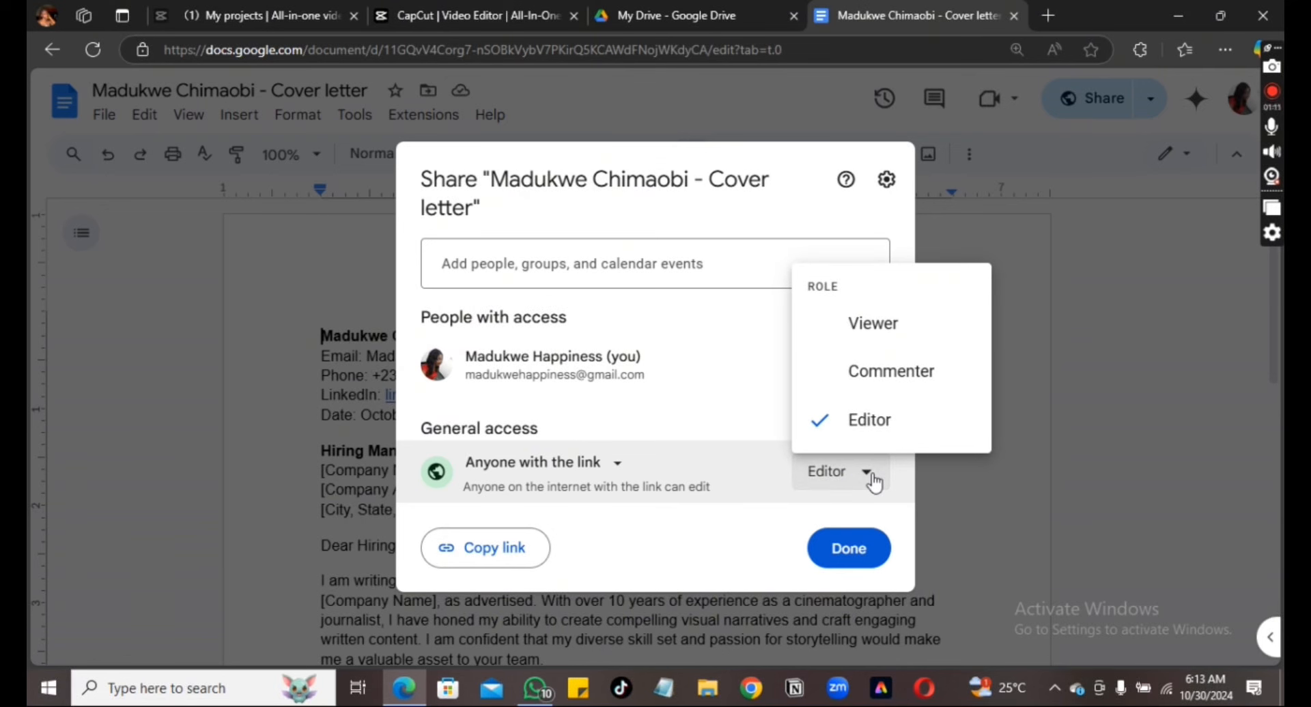
click(888, 322)
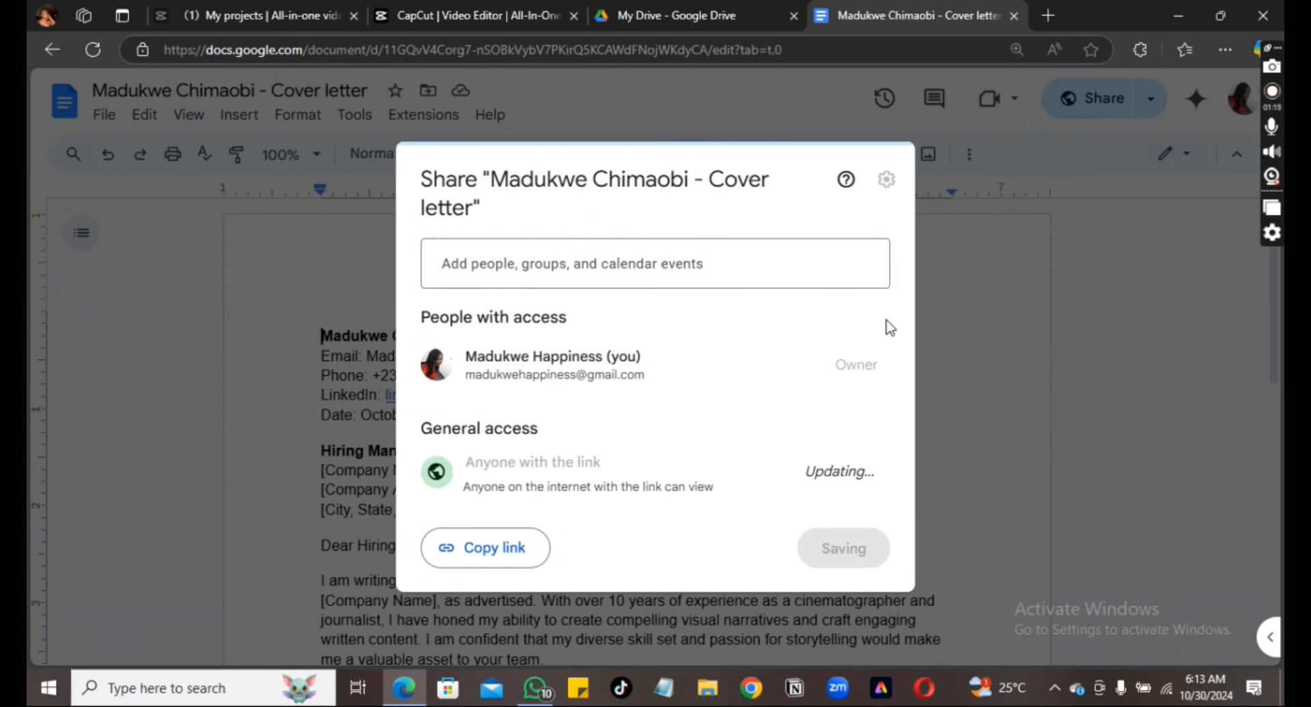
click(505, 555)
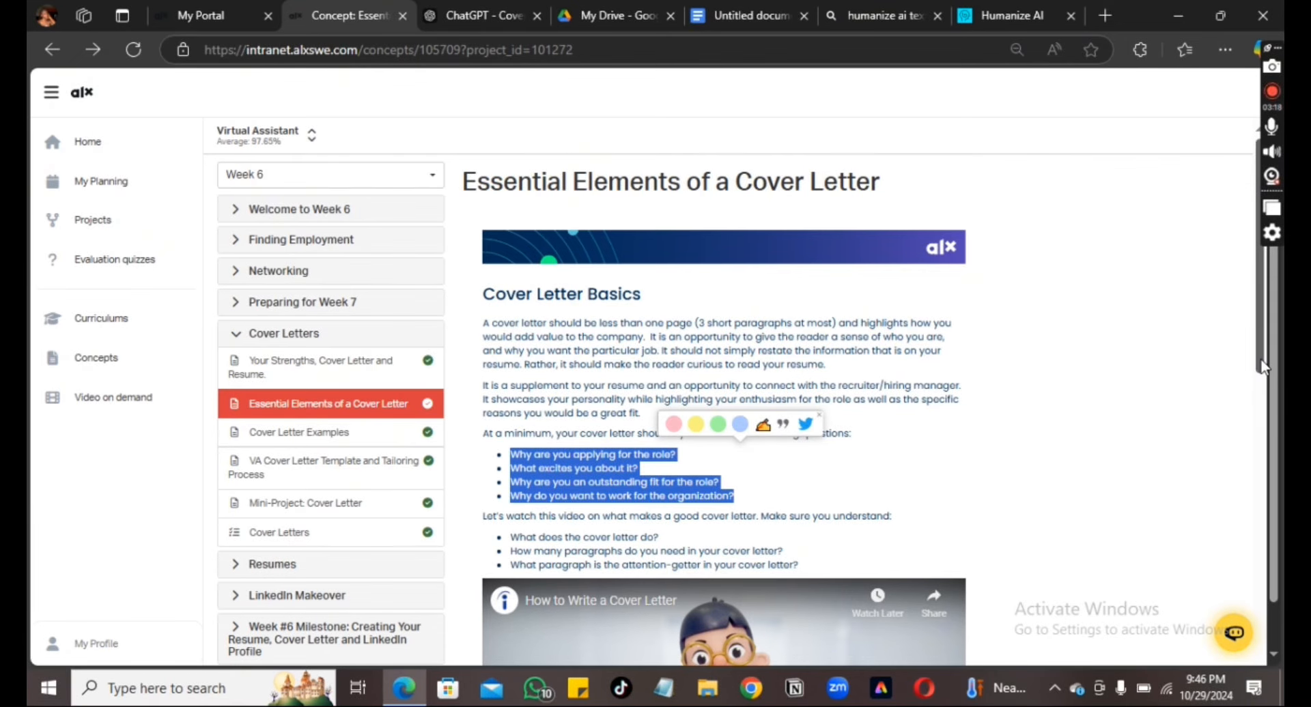
Open the Resumes lesson showing 'How to Make Your Resume Stand Out' tips
scroll(738, 403, down, 3)
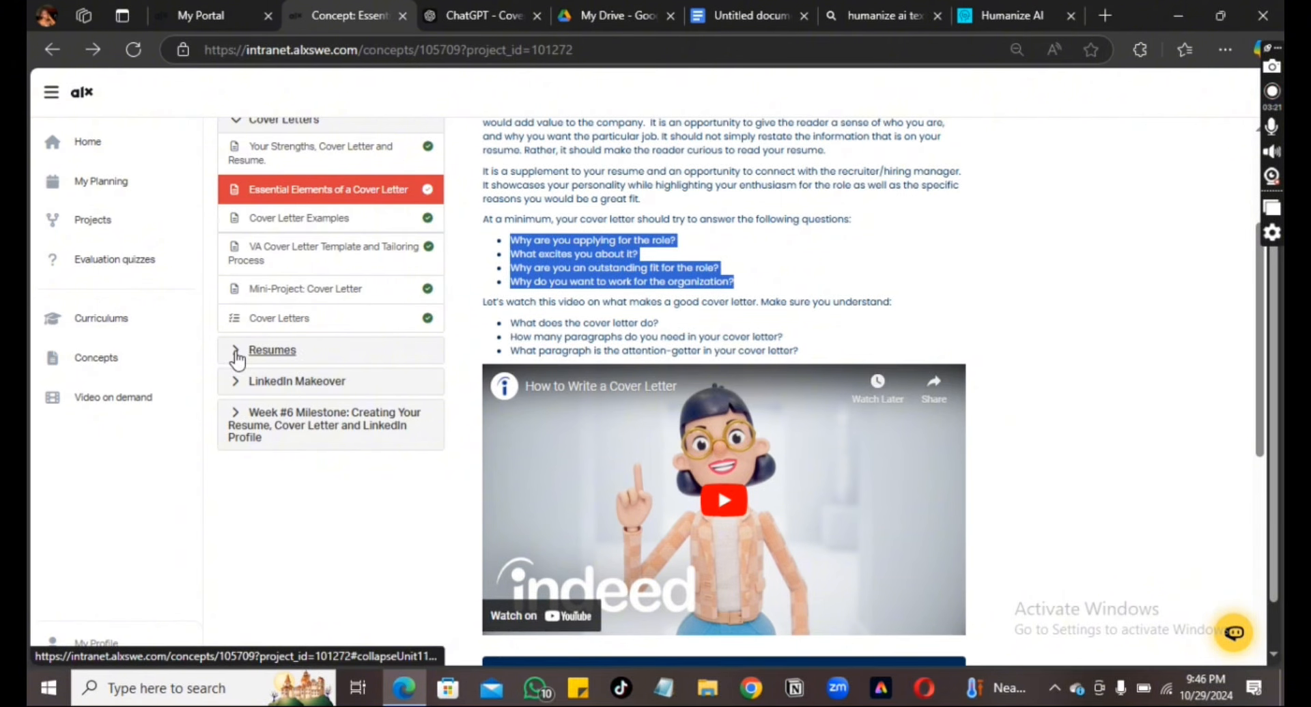
click(238, 352)
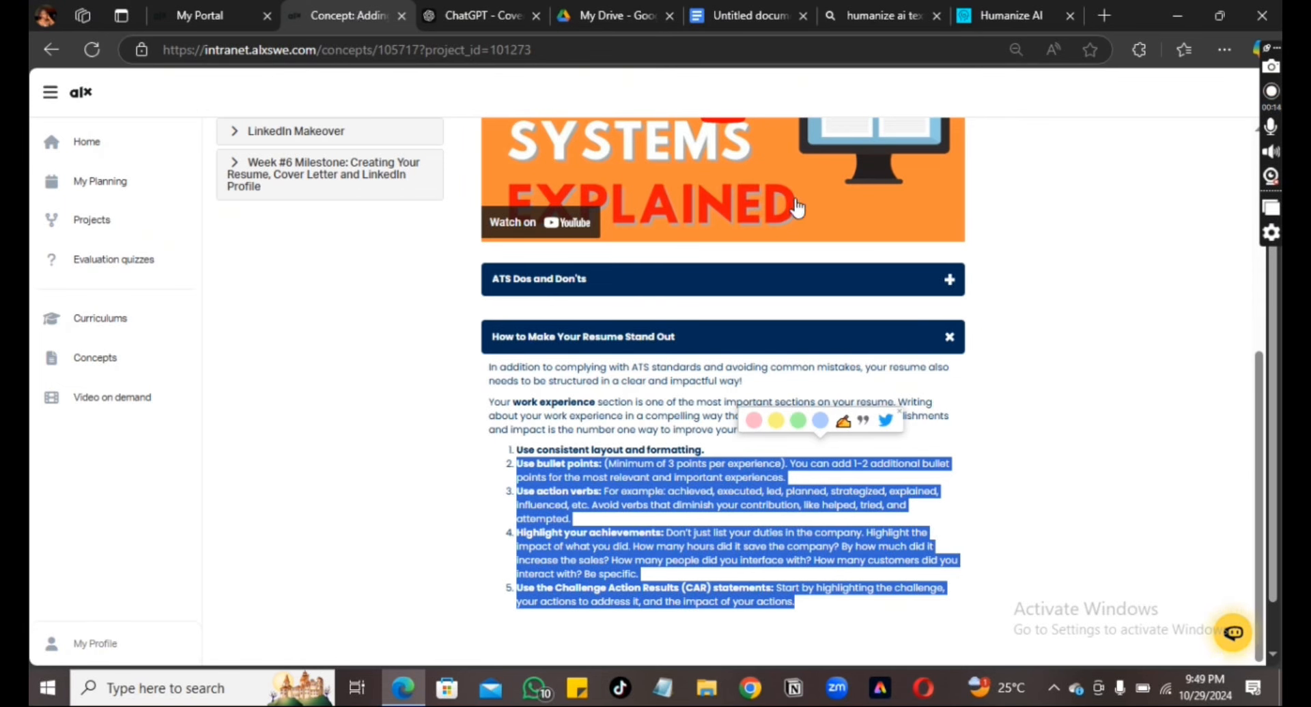
click(1199, 418)
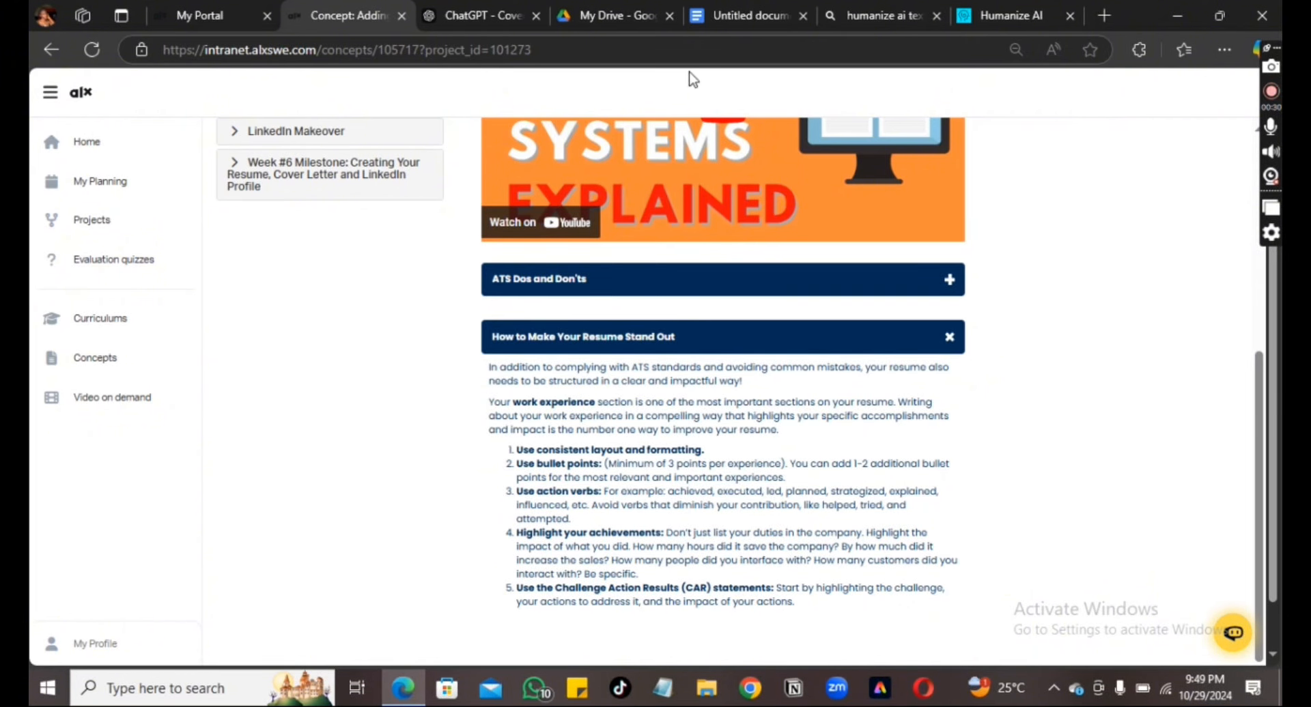
Search the Explore GPTs directory for 'RESUME BUILDER'
click(459, 15)
click(556, 610)
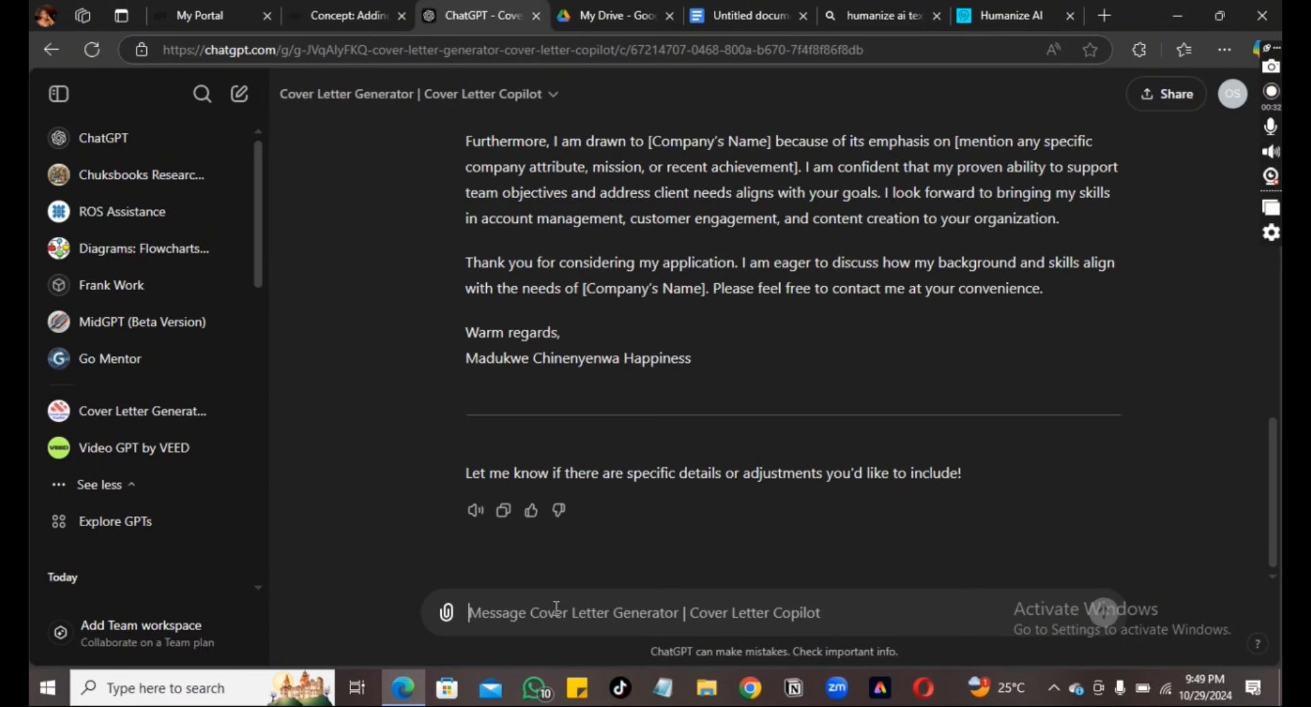
text(H)
click(118, 526)
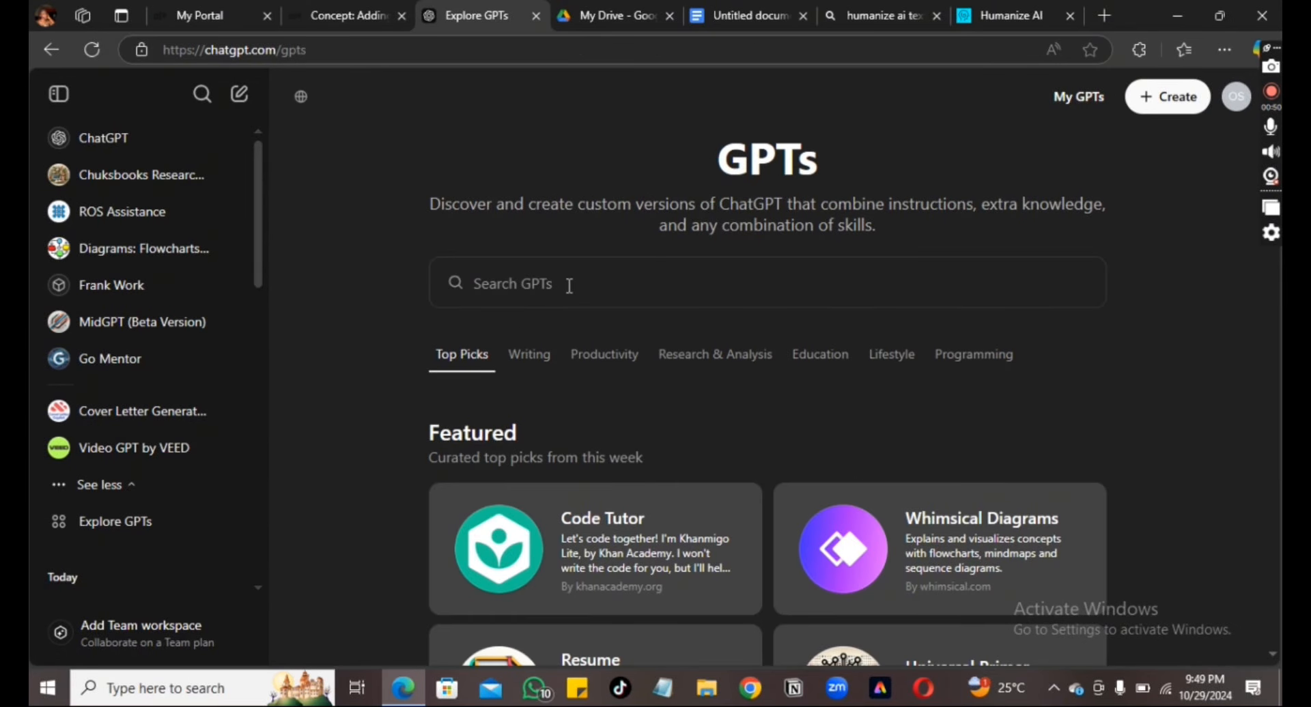
click(569, 285)
text(REU)
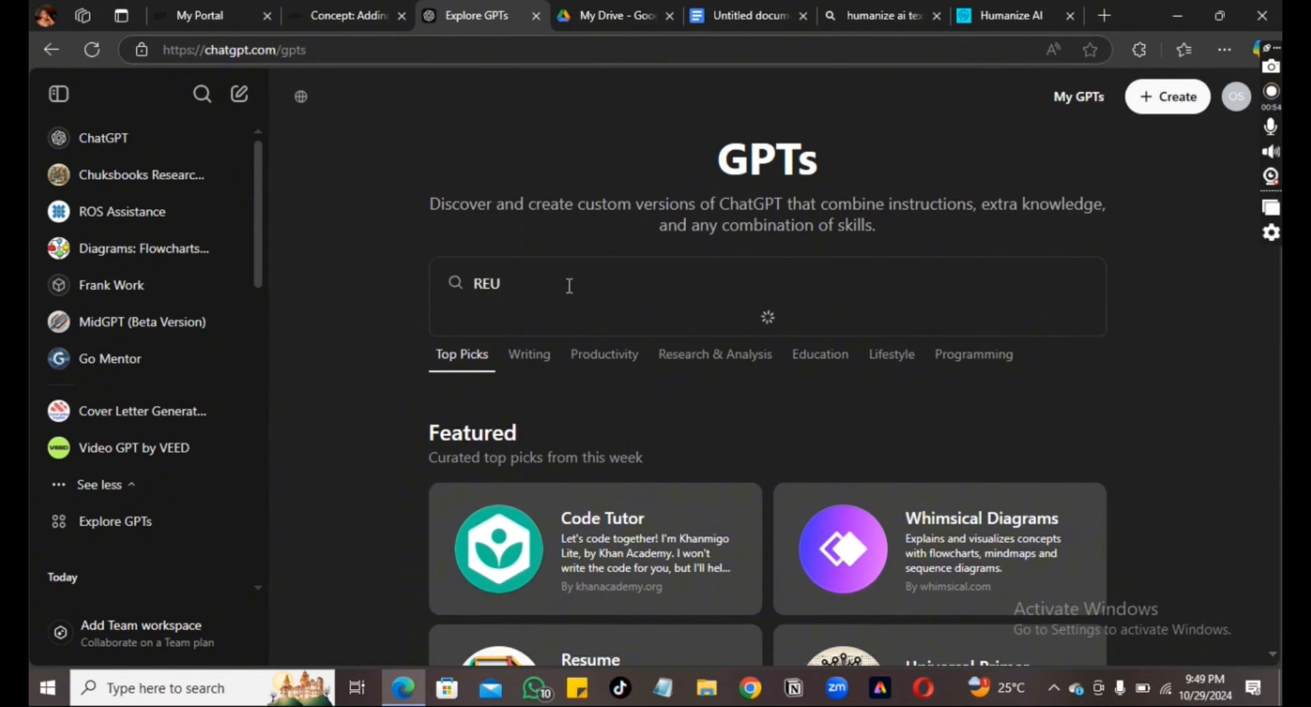
key(BackSpace)
text(SUME)
text(UILDER)
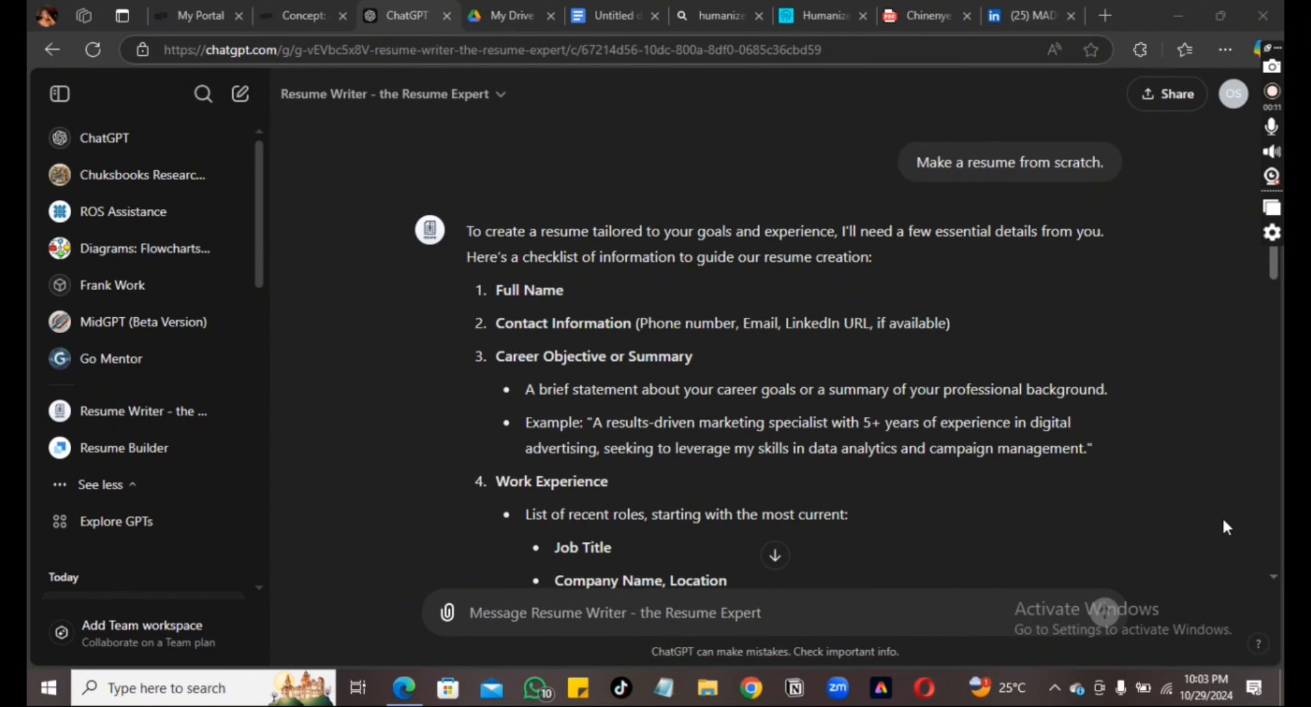
scroll(1275, 583, down, 4)
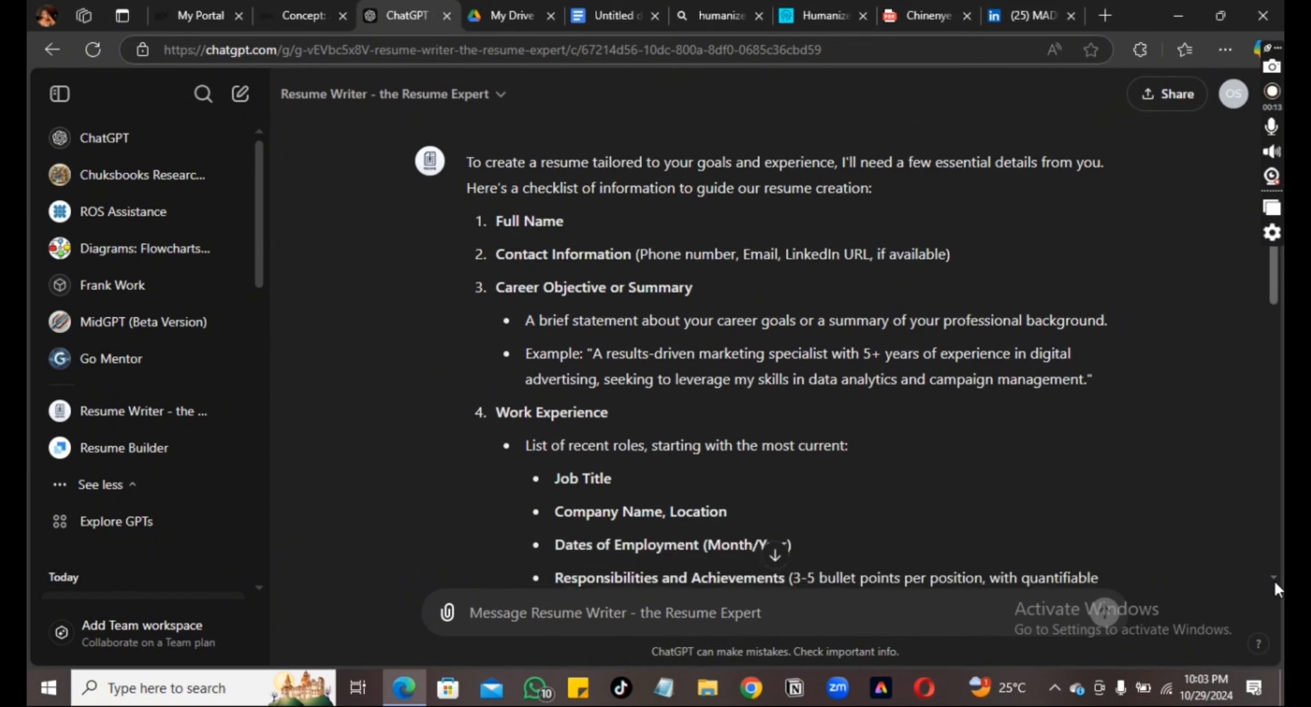
scroll(1274, 588, down, 5)
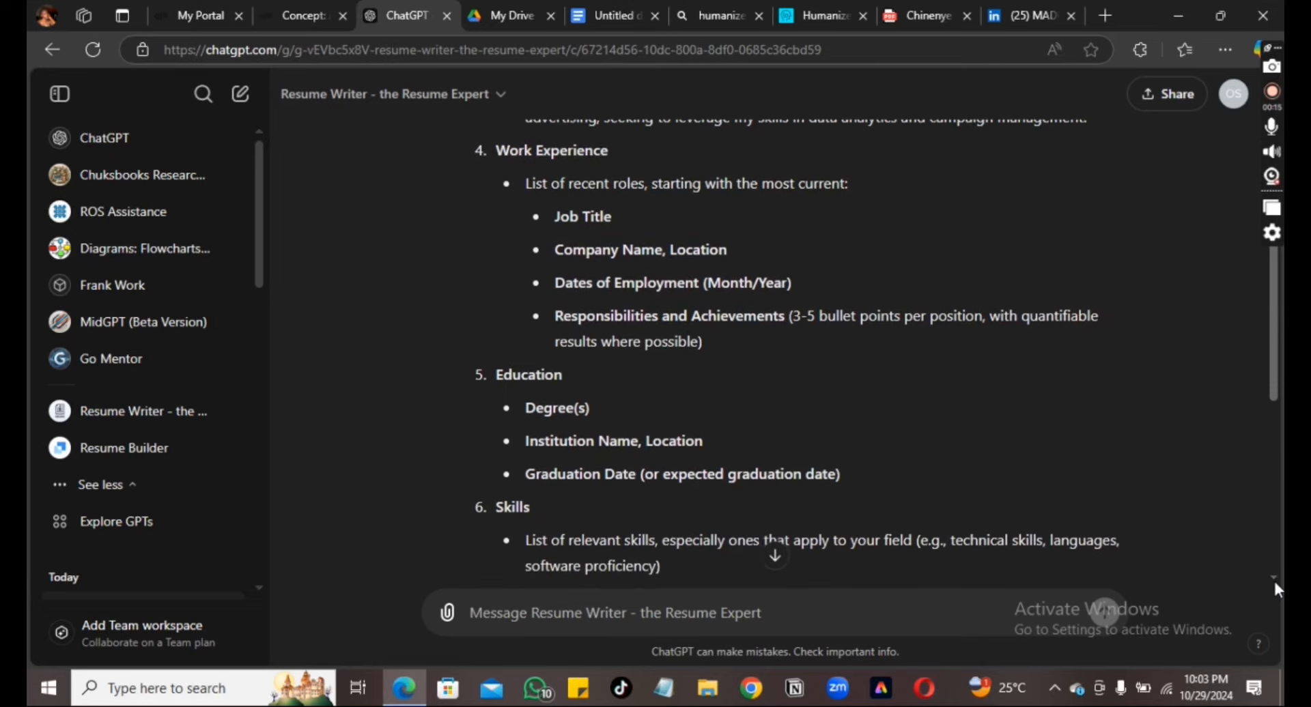
scroll(1275, 584, down, 2)
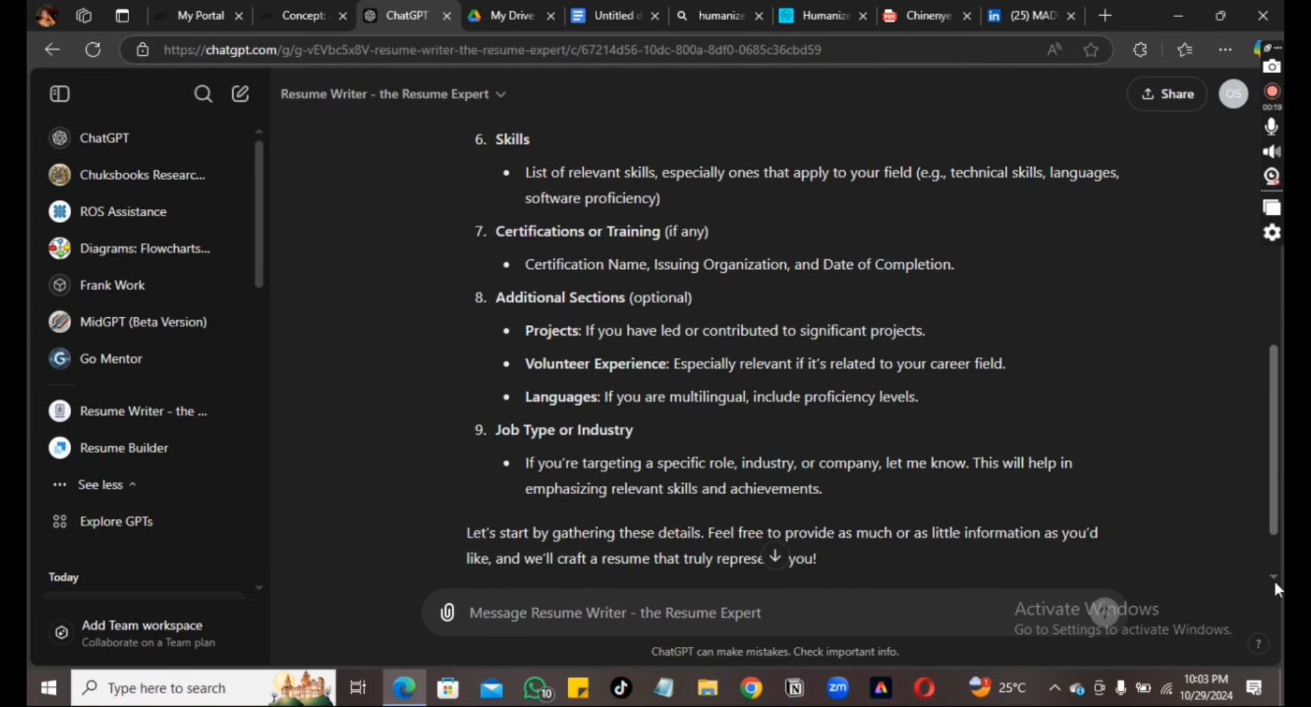
scroll(1274, 584, down, 2)
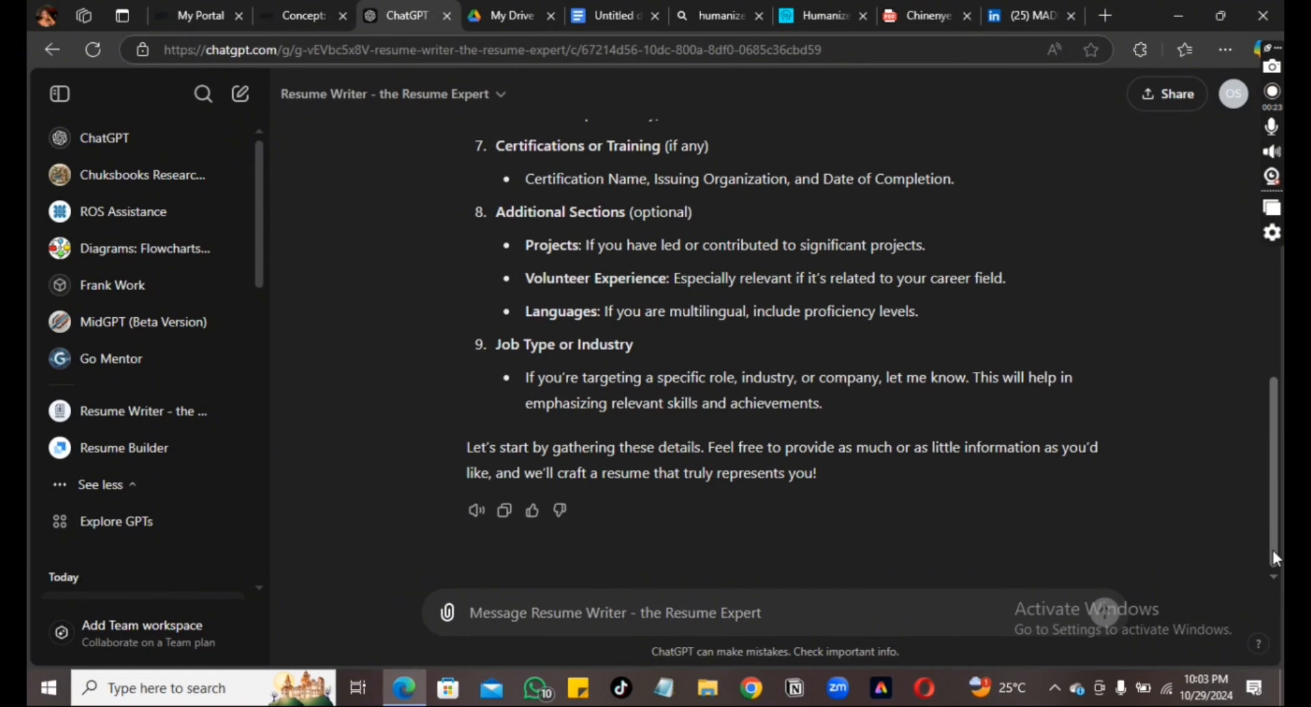
drag(1272, 552, 1279, 262)
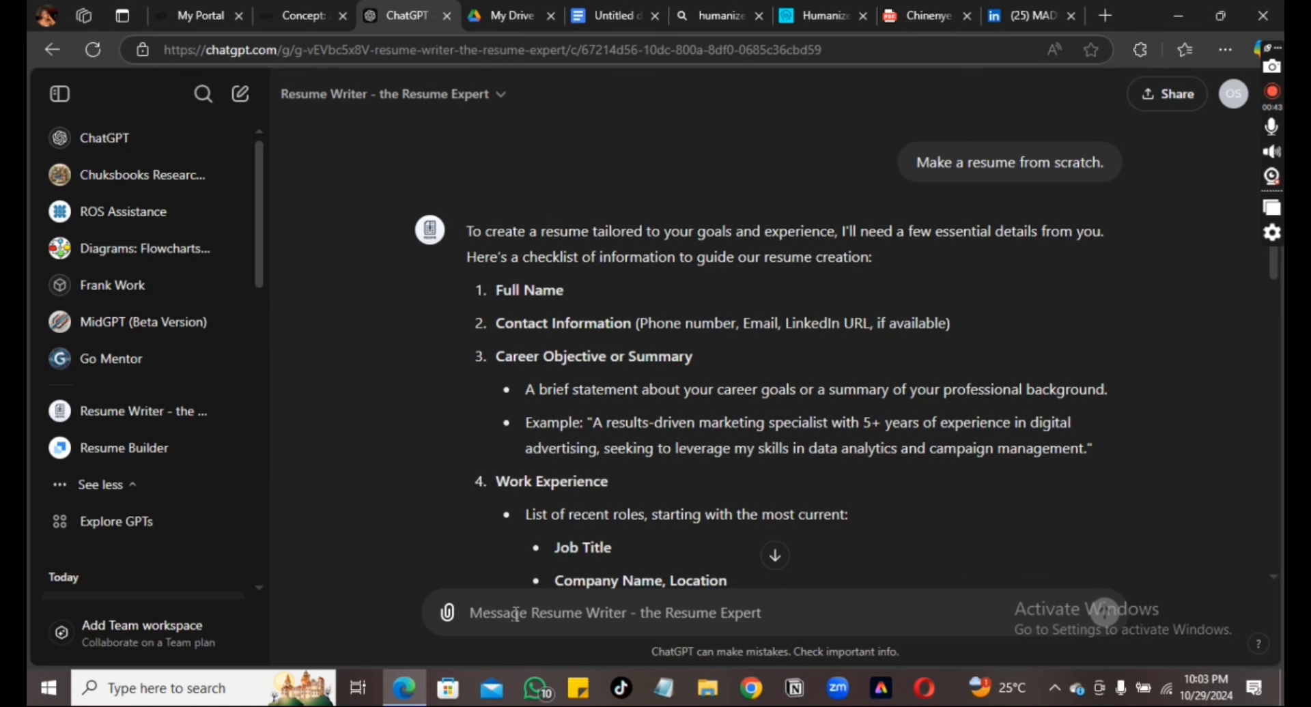
Enter a numbered list with the candidate's full name, phone number and e-mail address
text(1)
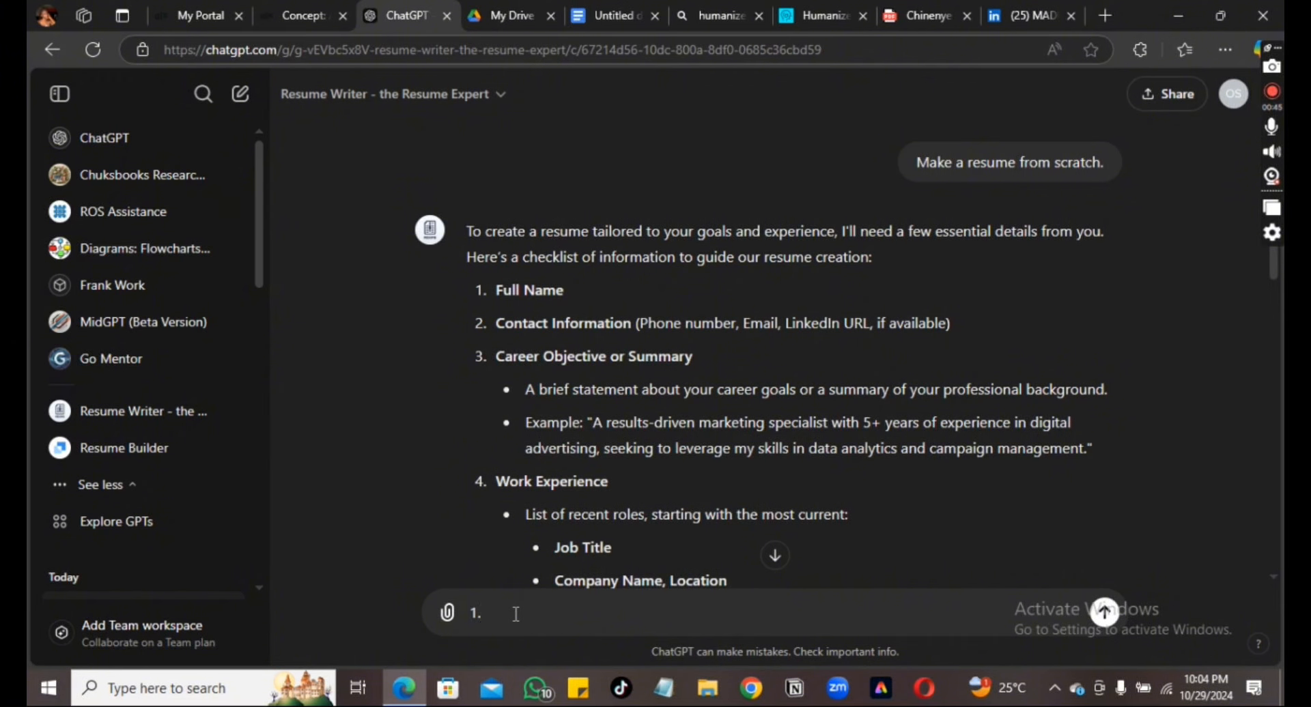
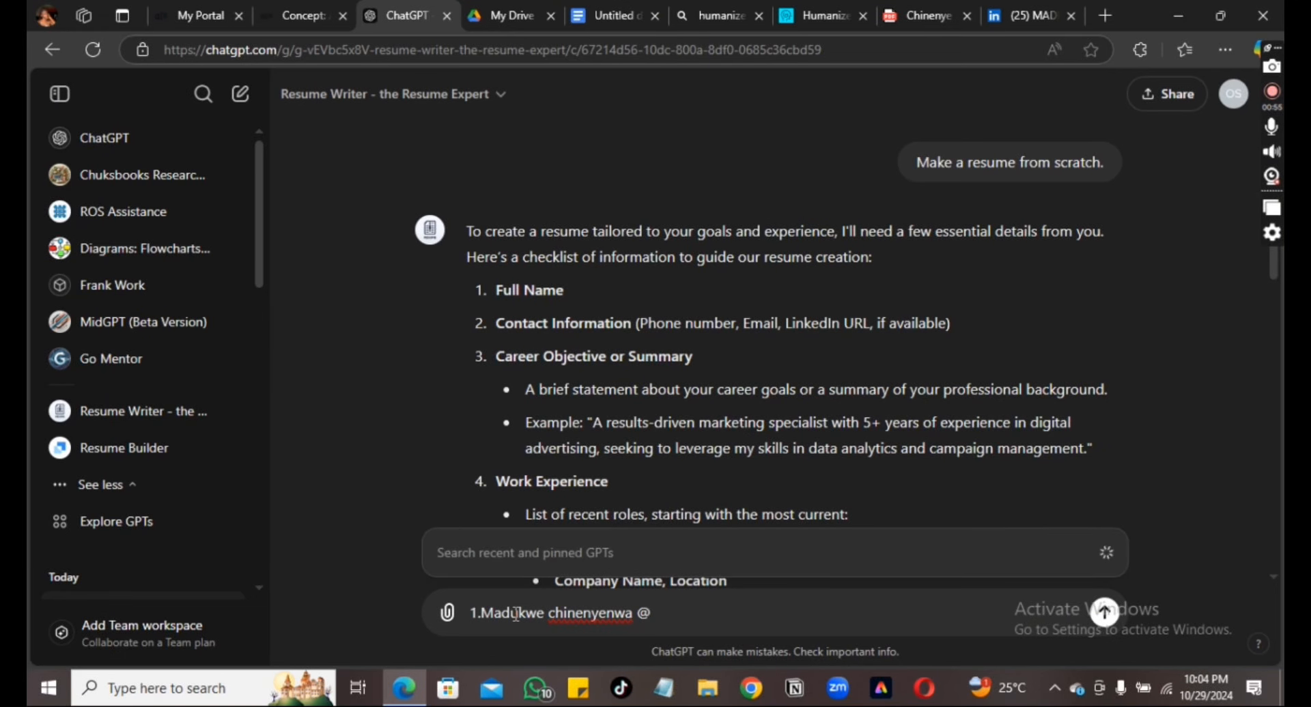
key(Escape)
text(2)
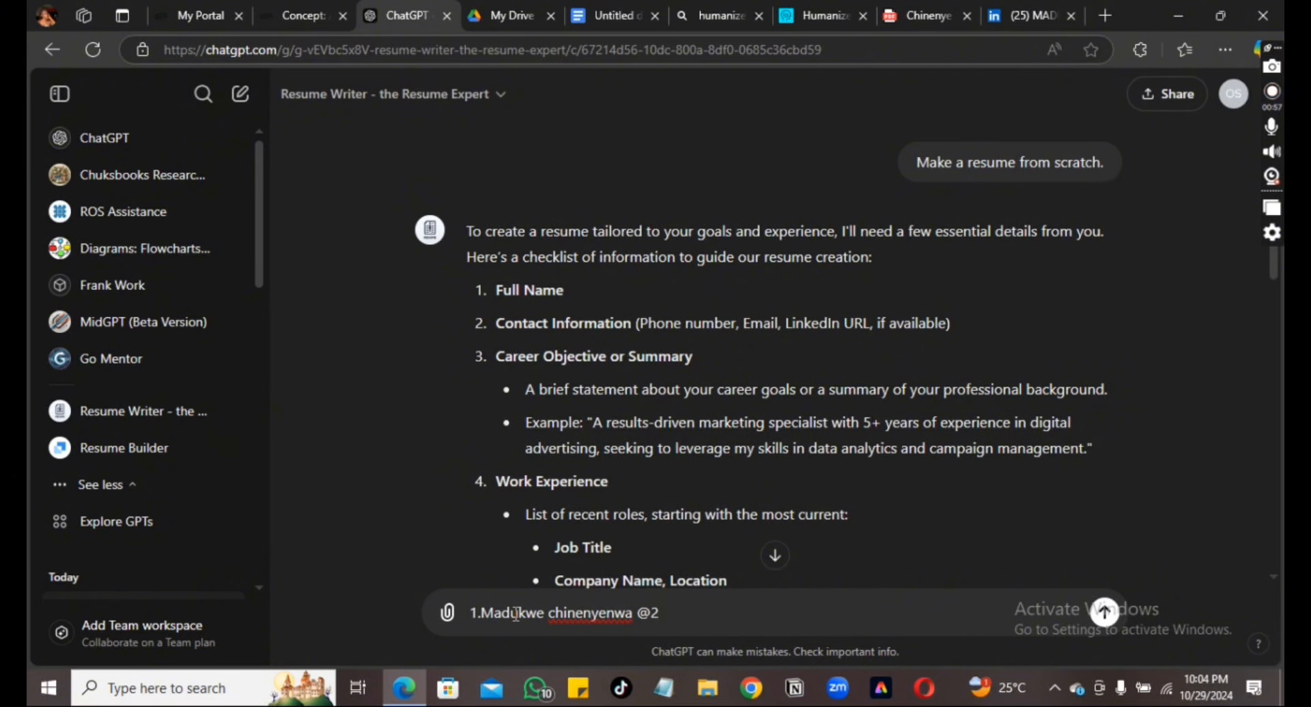
key(BackSpace)
key(BackSpace)
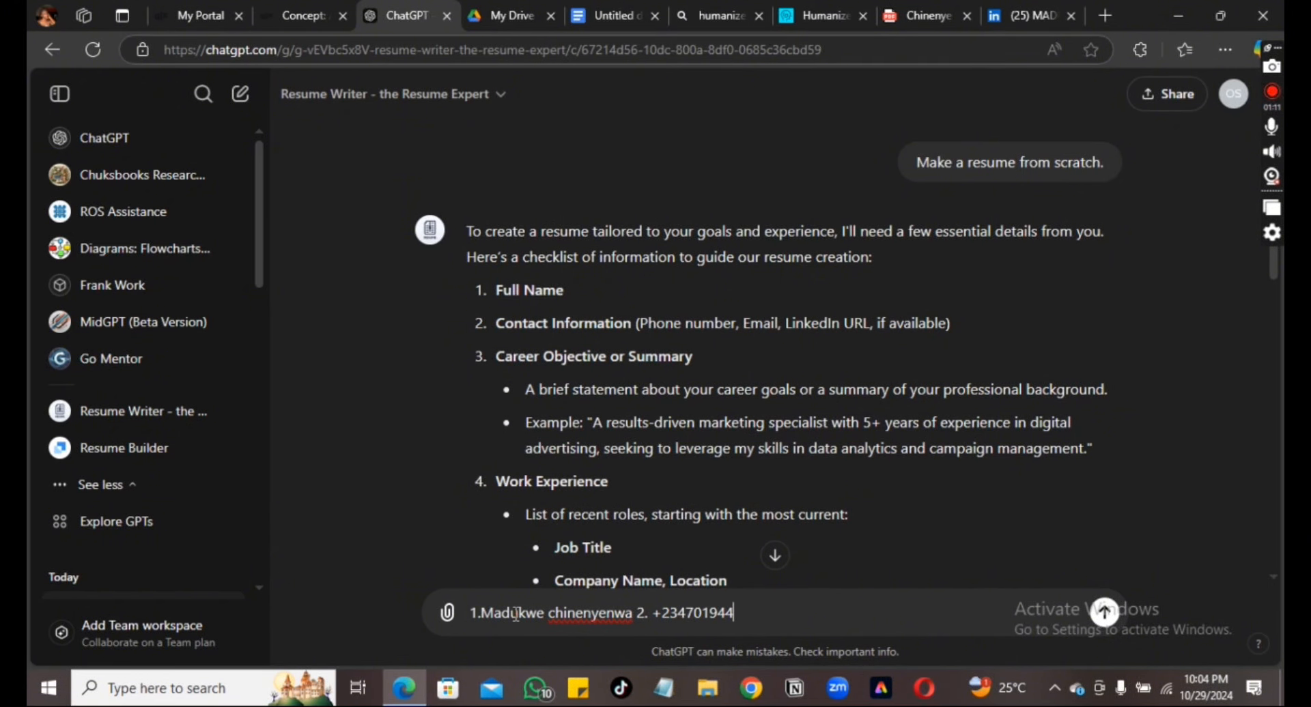
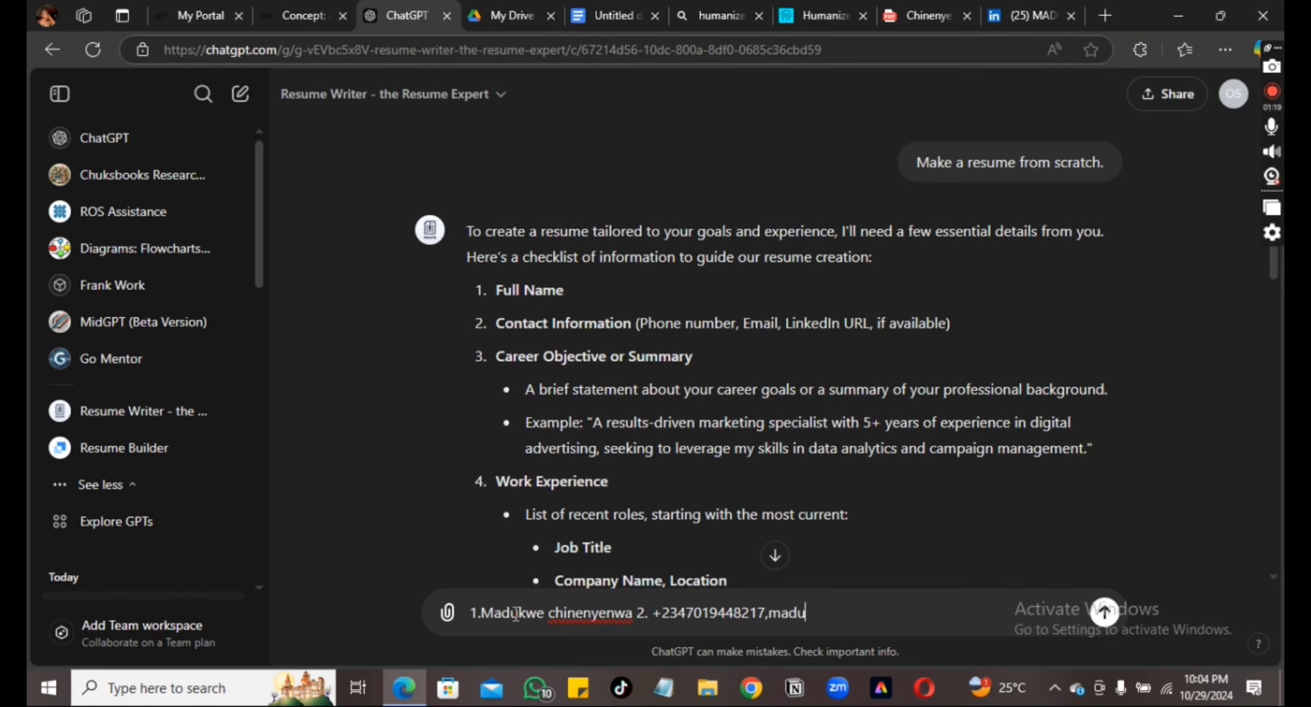
text(kwe)
key(BackSpace)
key(BackSpace)
key(BackSpace)
key(BackSpace)
key(BackSpace)
key(BackSpace)
key(BackSpace)
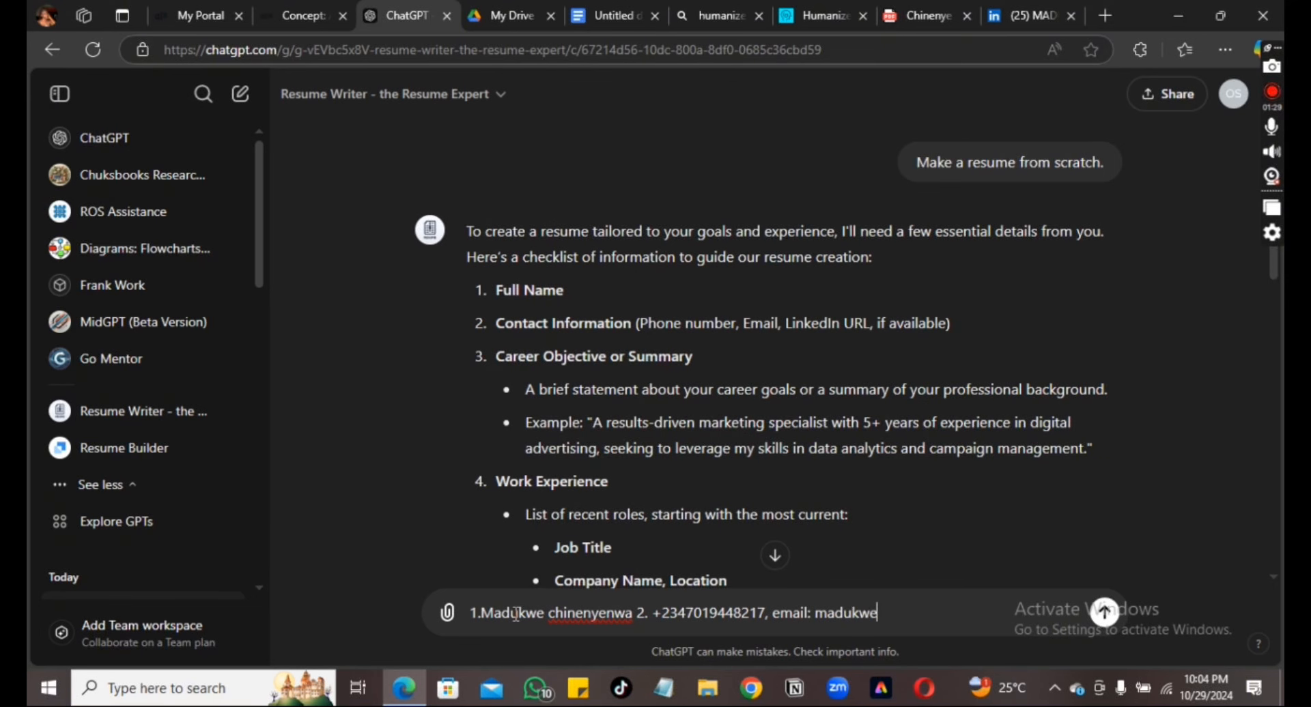
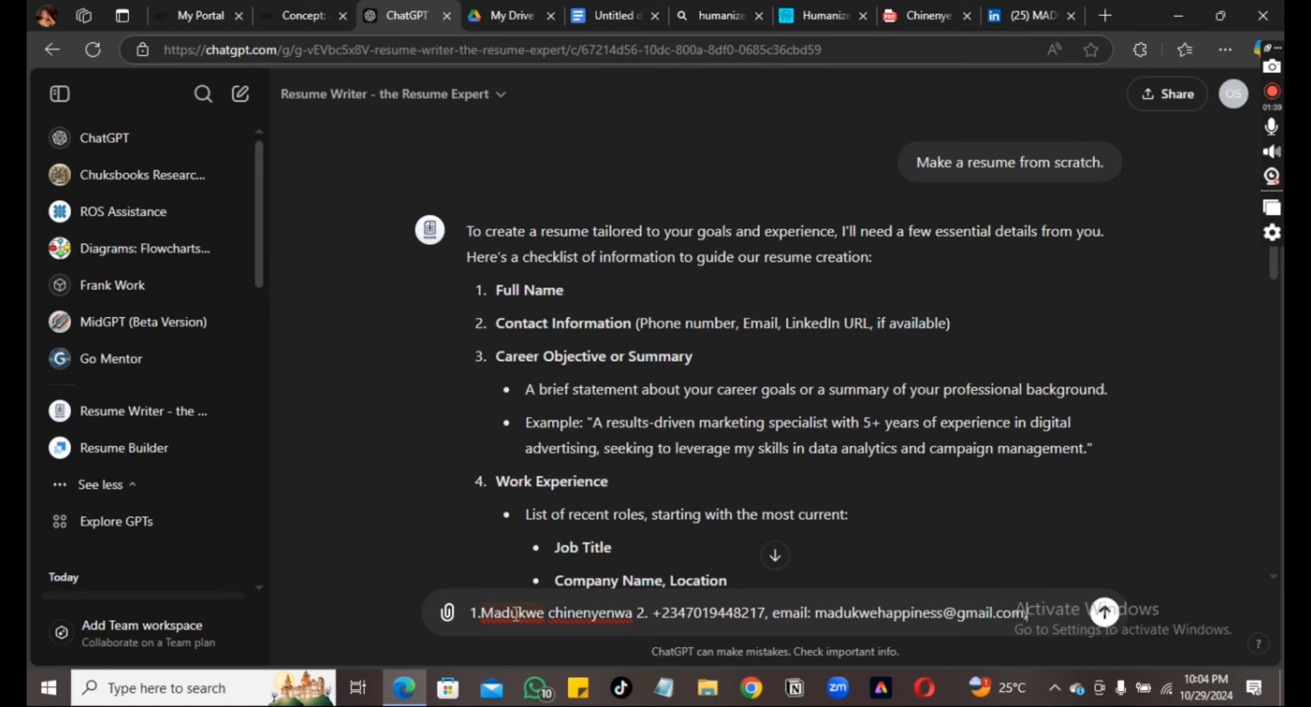
Copy the LinkedIn profile URL from the address bar and return to ChatGPT
click(1025, 15)
click(541, 51)
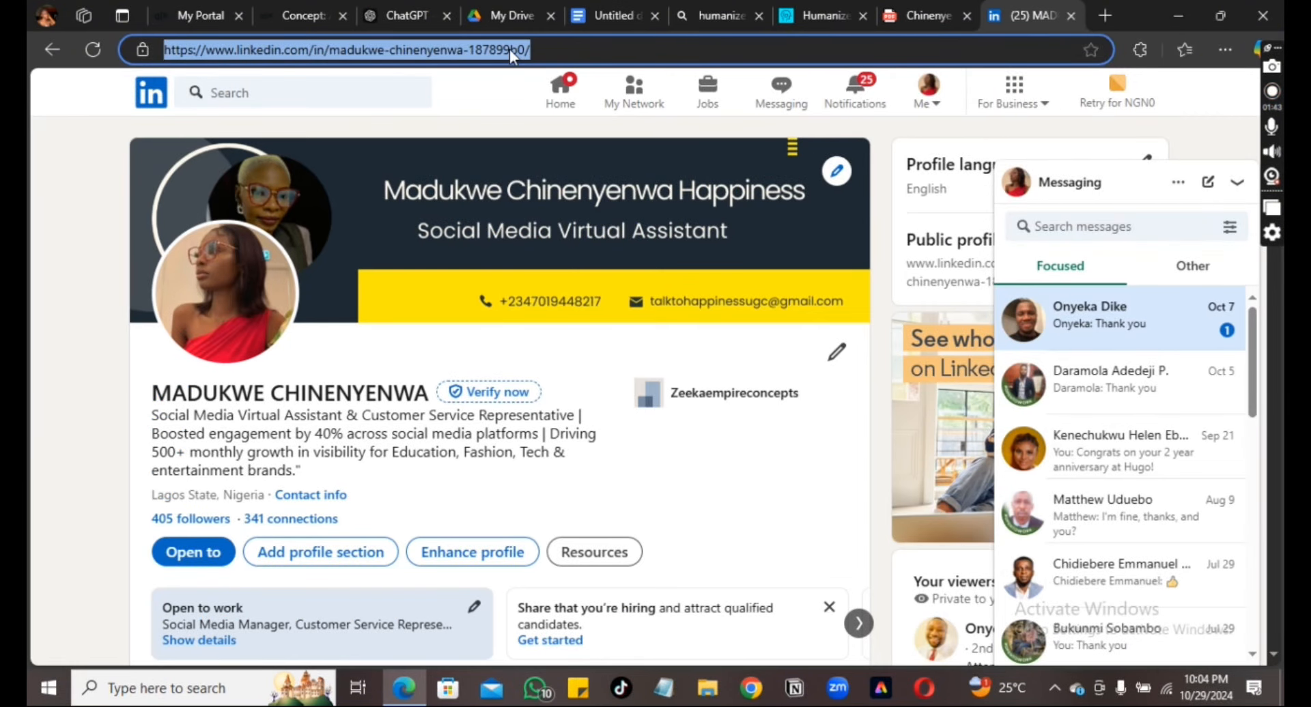
right_click(510, 49)
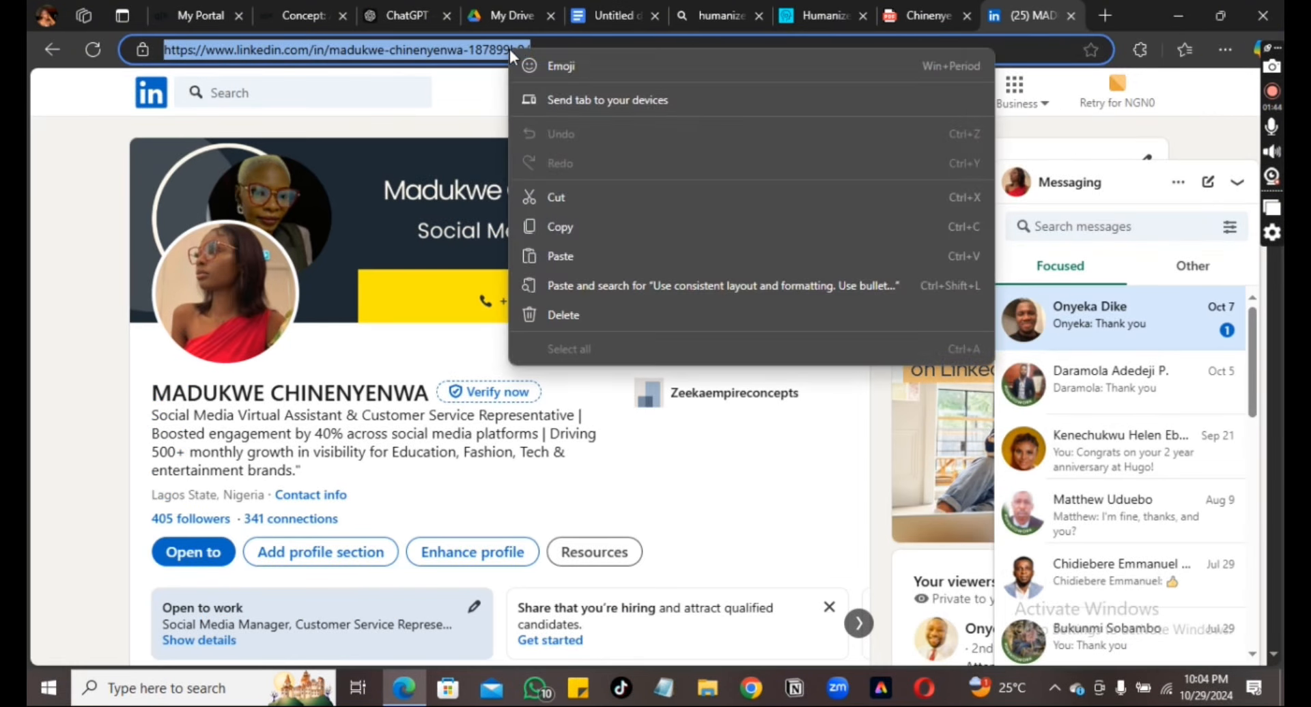
click(580, 227)
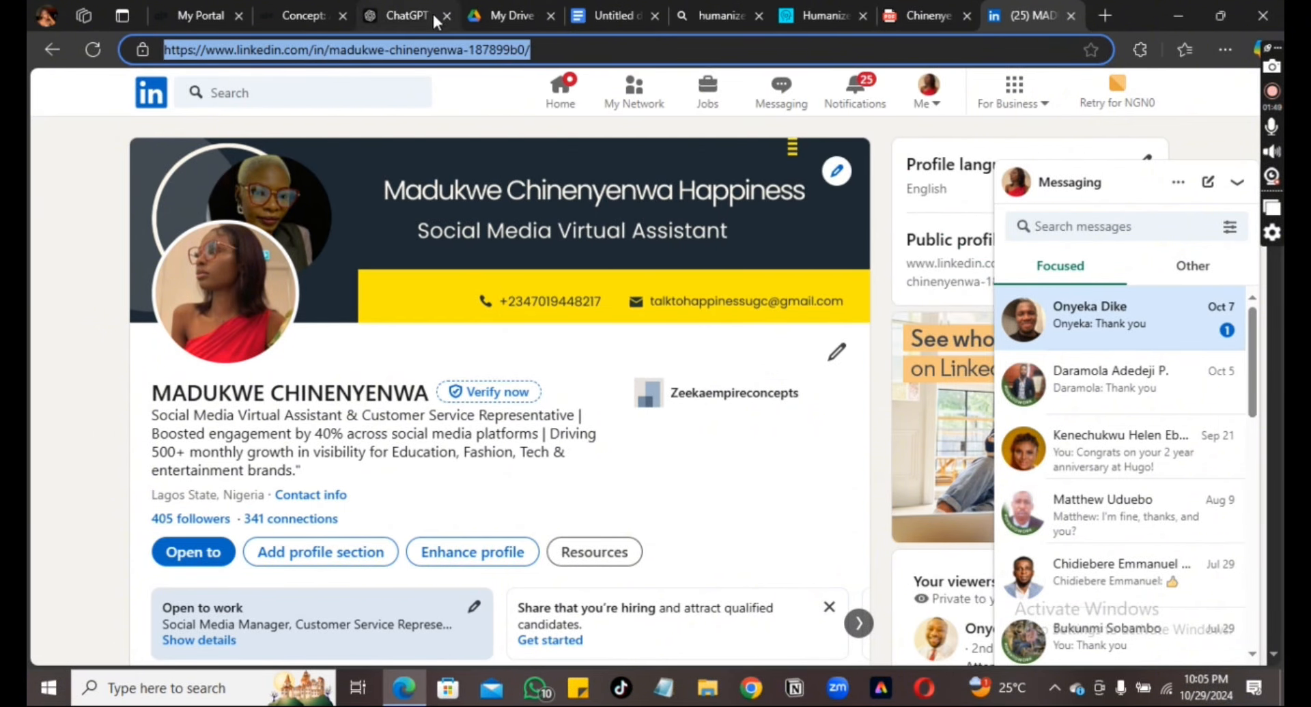
click(404, 11)
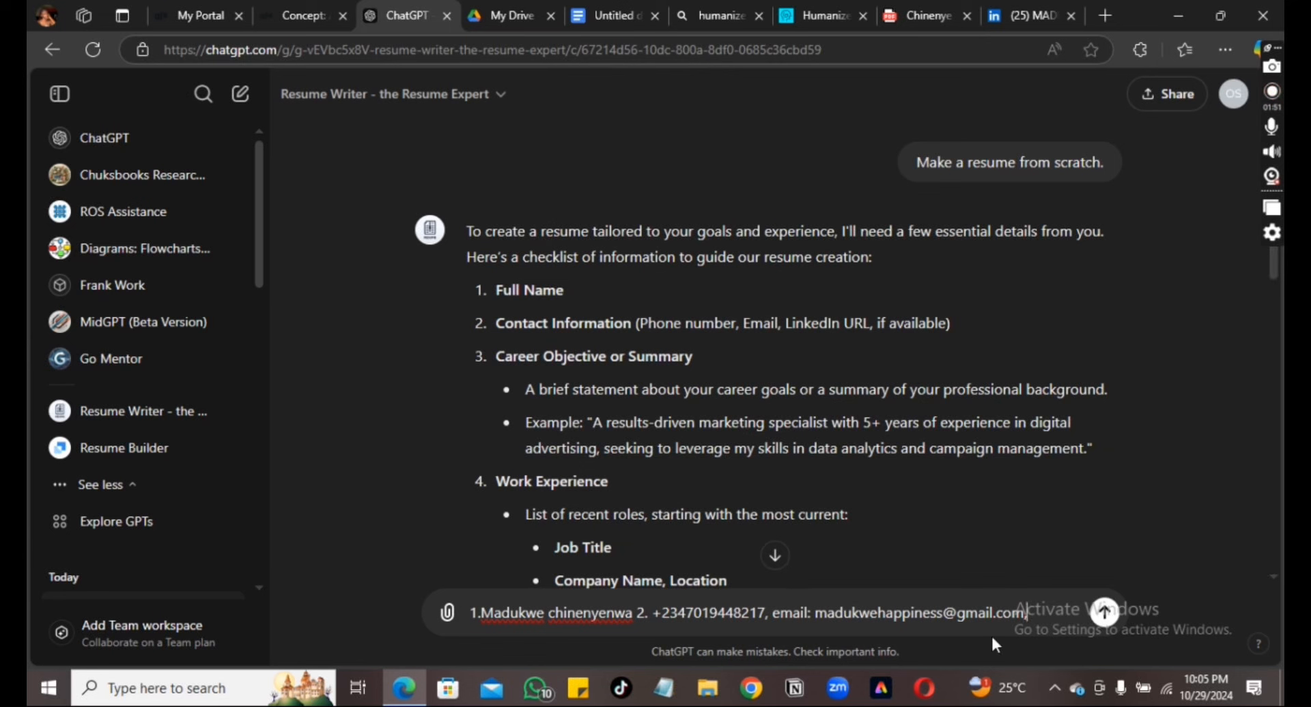
Append 'linkedin:' with the pasted profile URL and begin item 3 in the message
click(1037, 613)
text(linked)
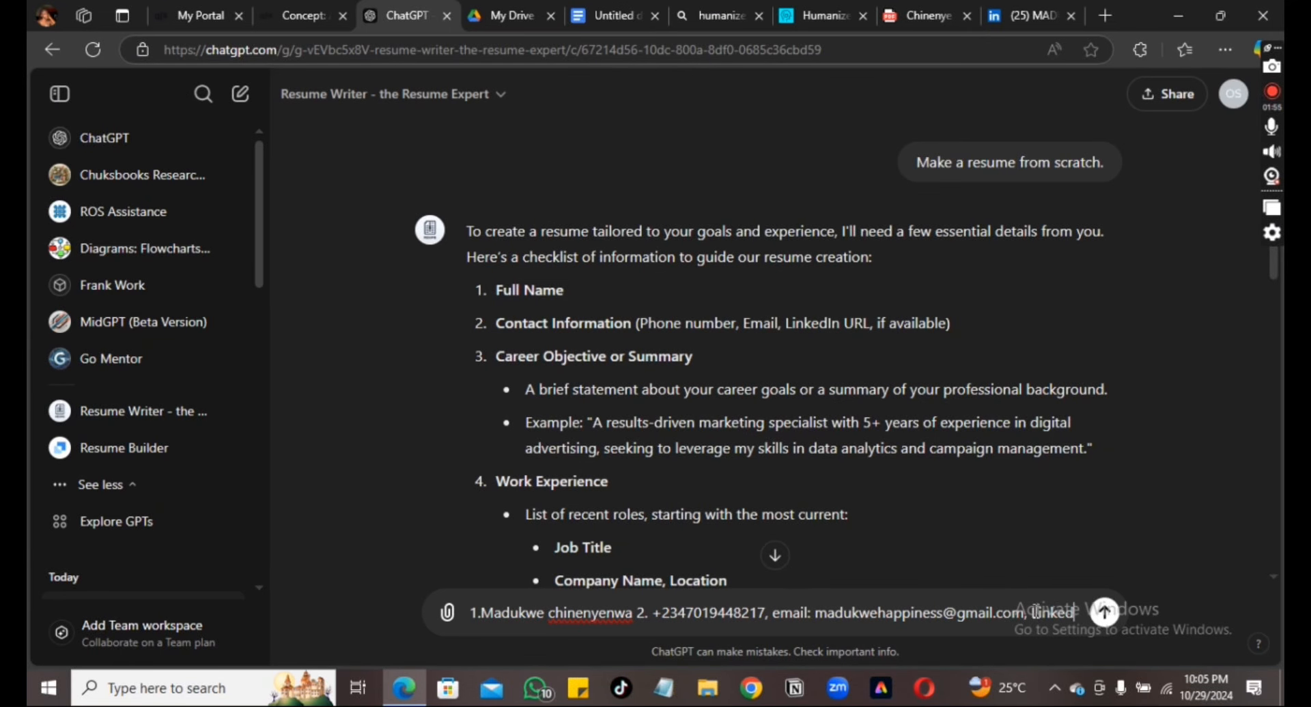
text(in)
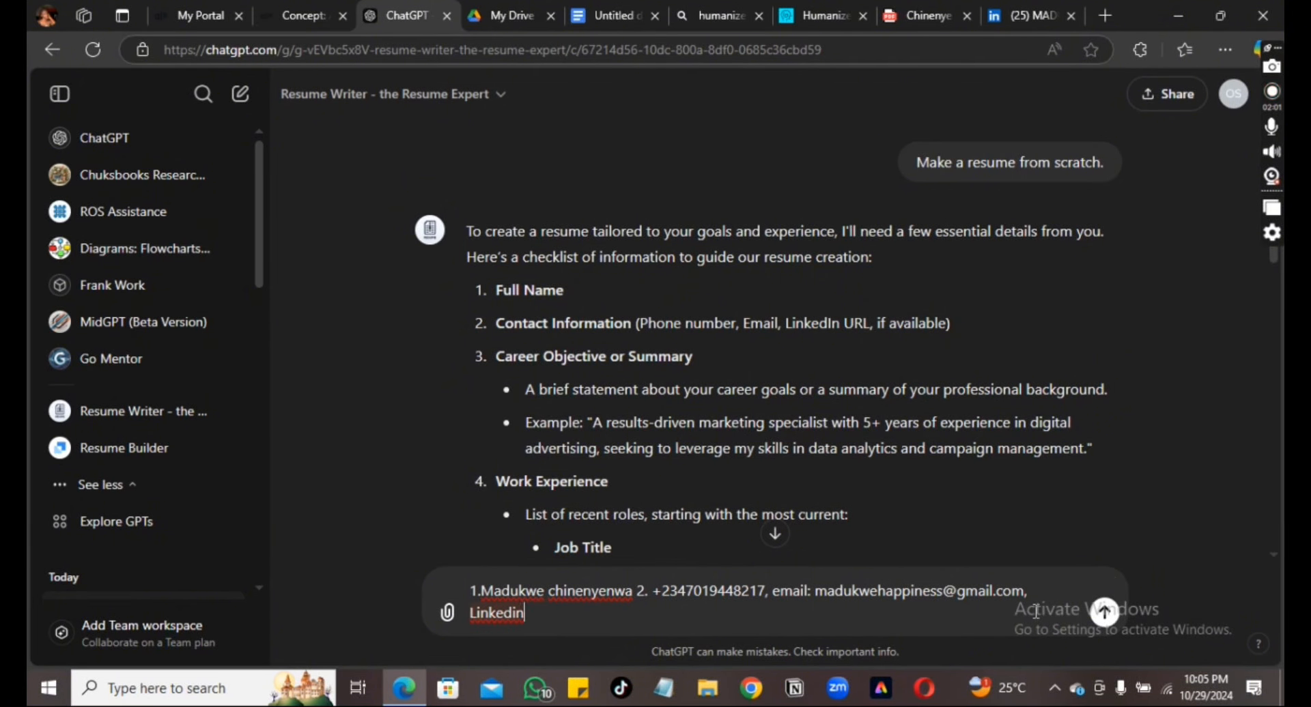
text(:)
key(ctrl+v)
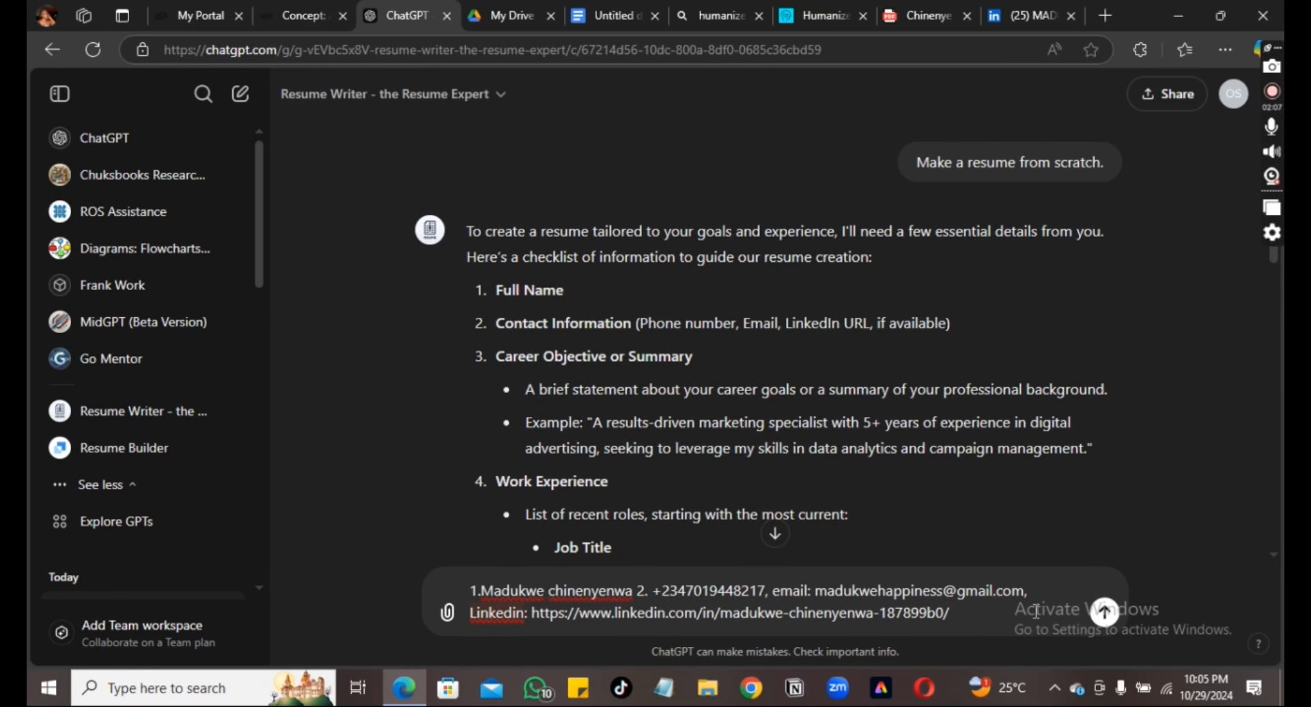
text(3.)
Copy the profile summary paragraph from the PDF resume and go back to ChatGPT
click(908, 13)
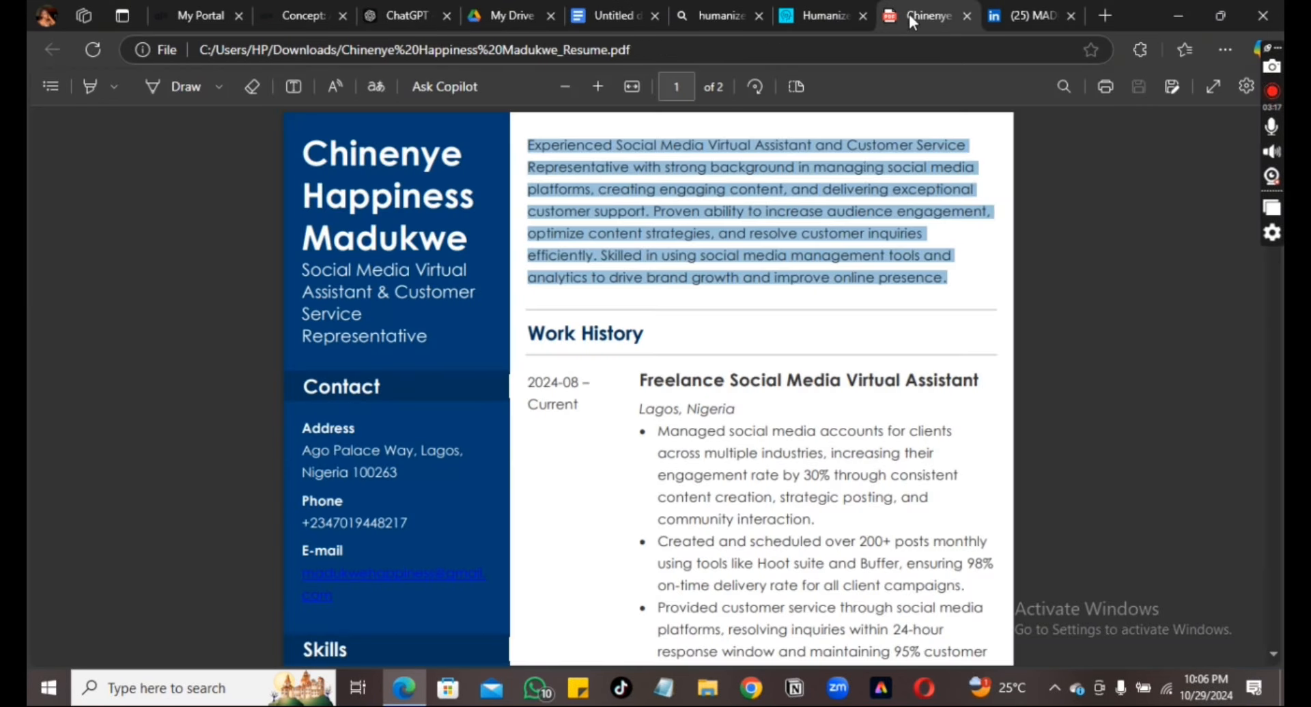
right_click(809, 258)
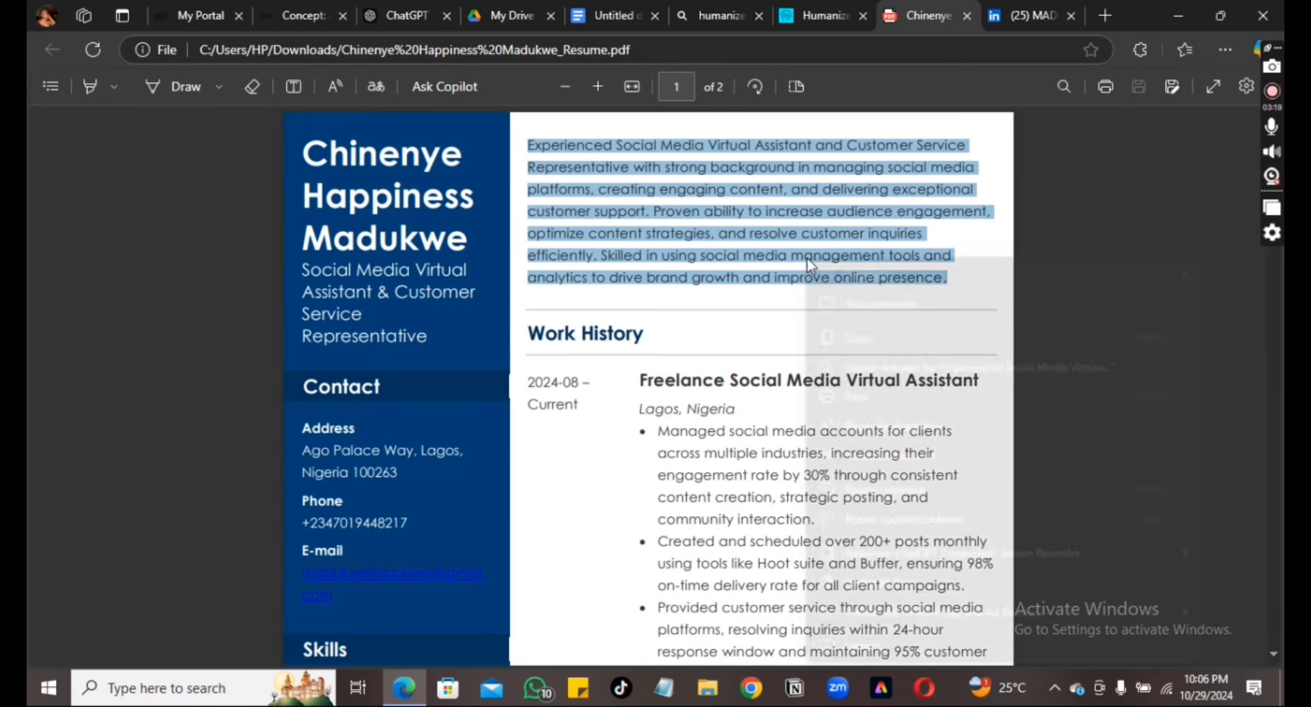
click(860, 340)
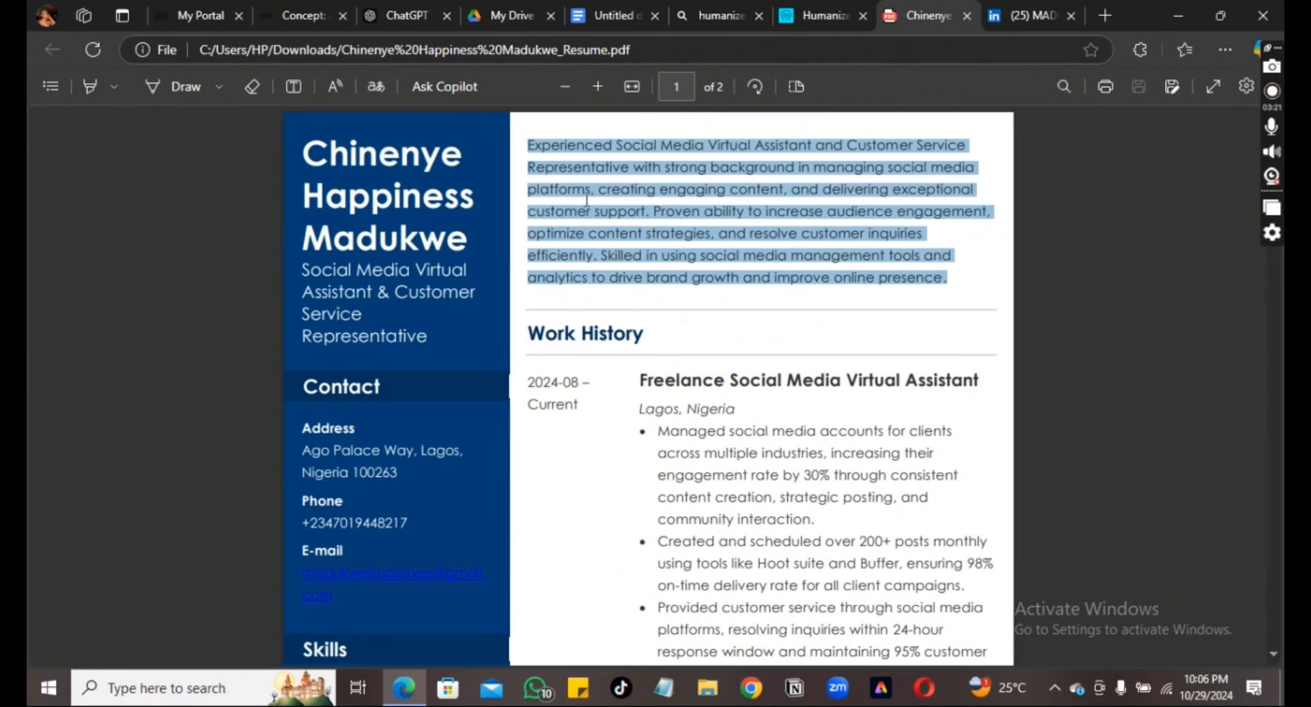
click(407, 14)
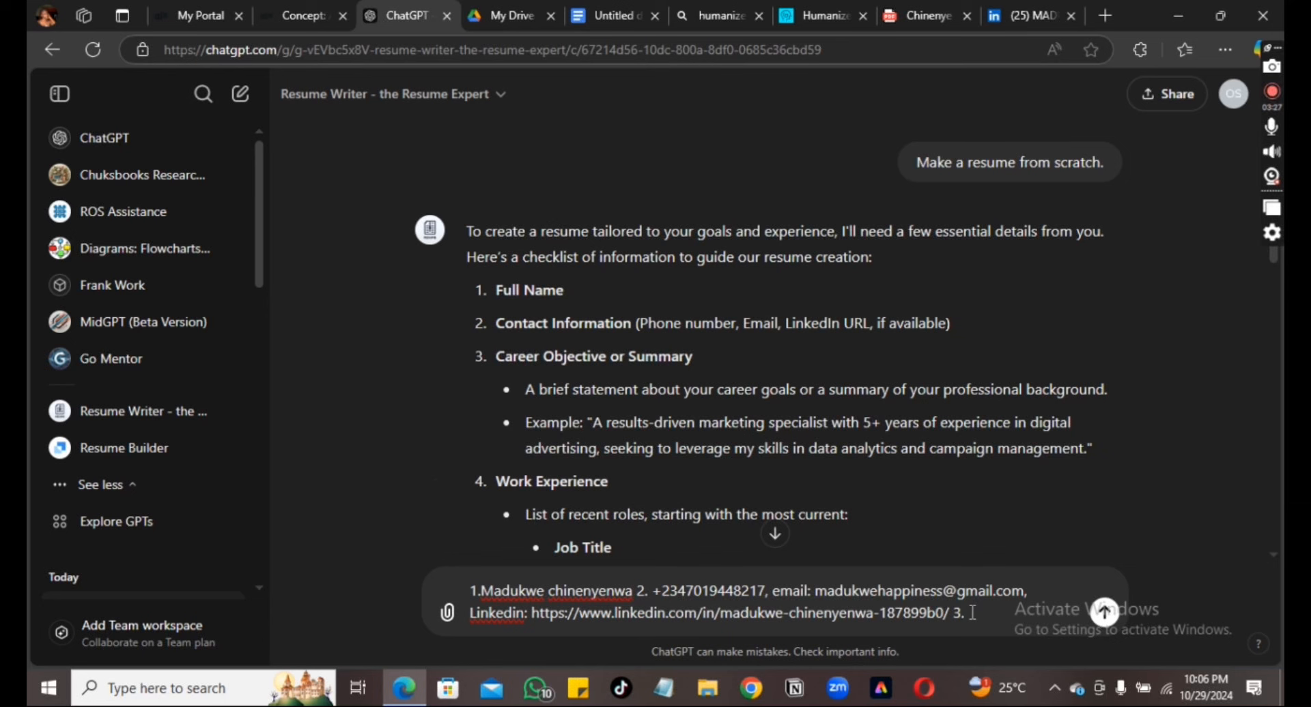
Paste the copied profile summary as item 3 of the resume-details message
key(ctrl+v)
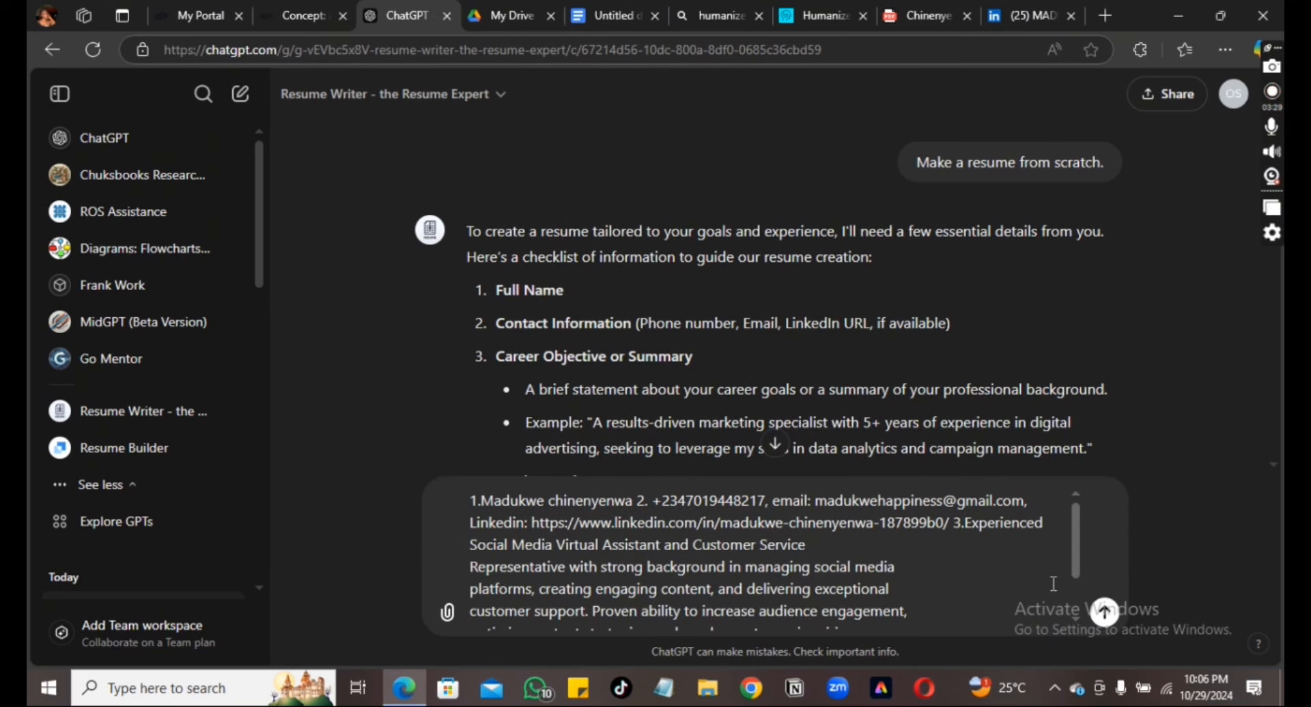
drag(1075, 544, 1076, 612)
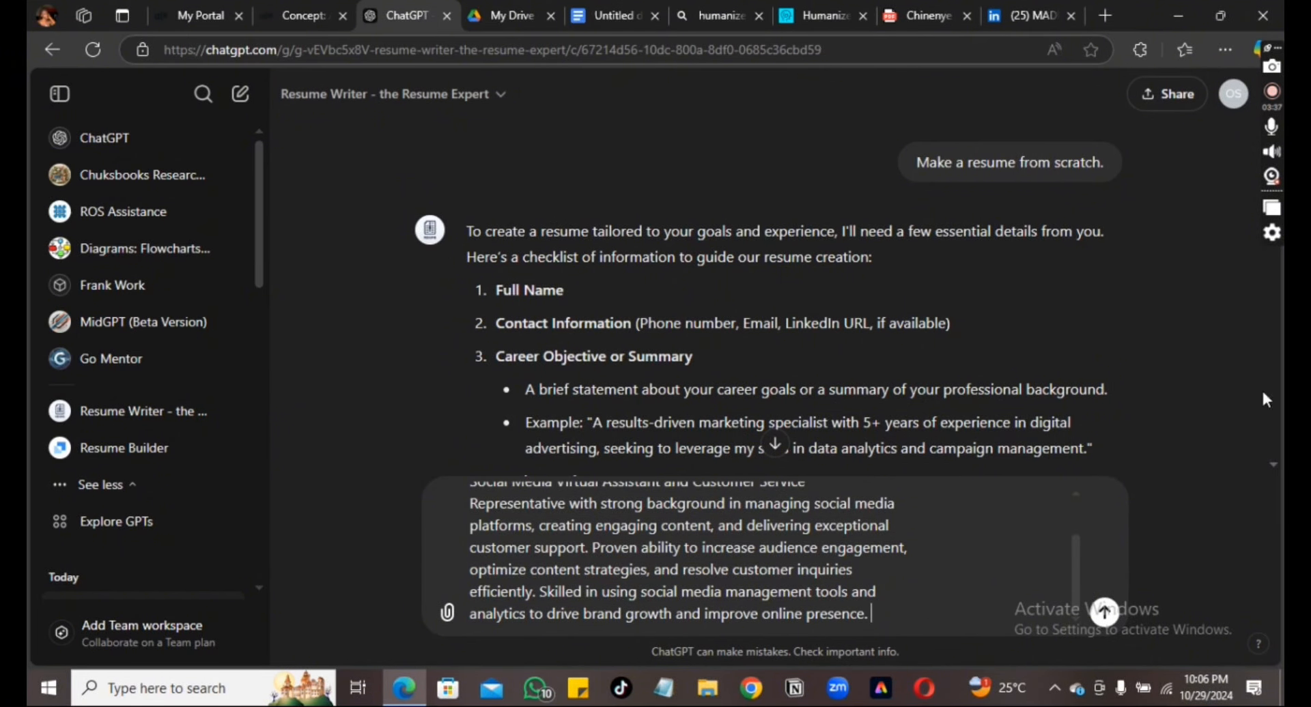
scroll(1272, 464, down, 4)
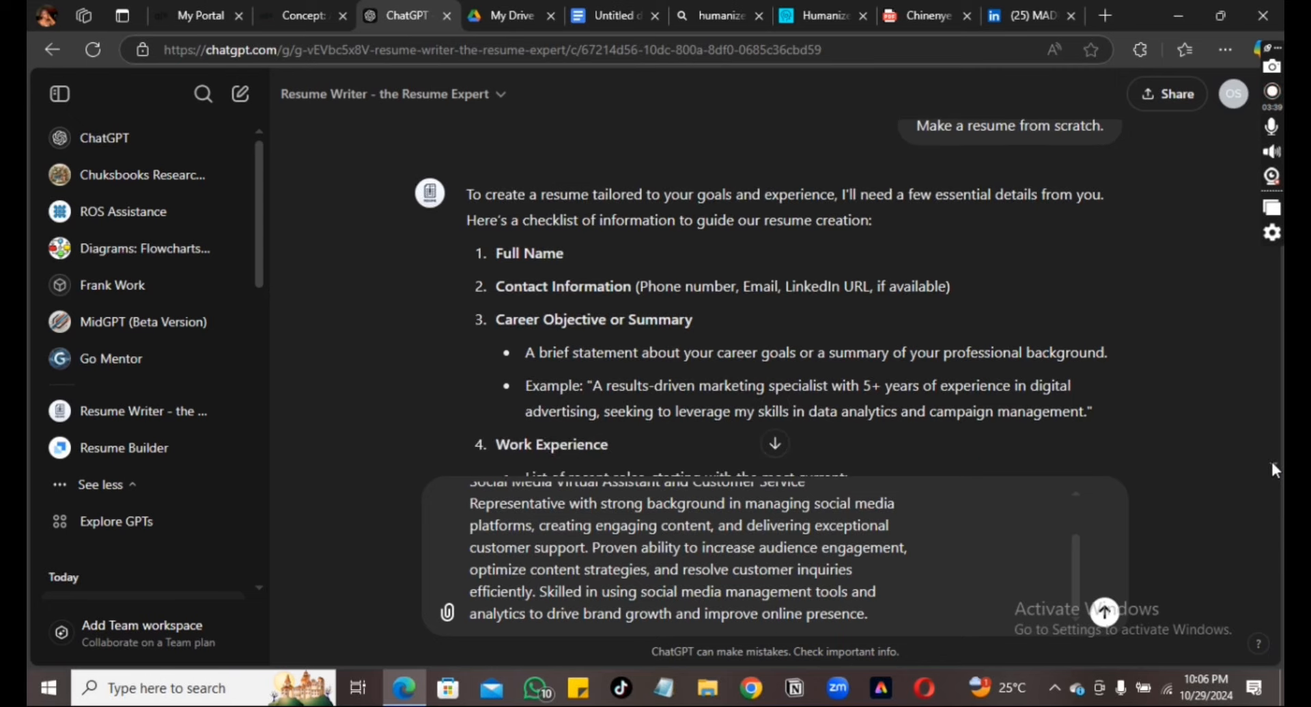
click(1272, 465)
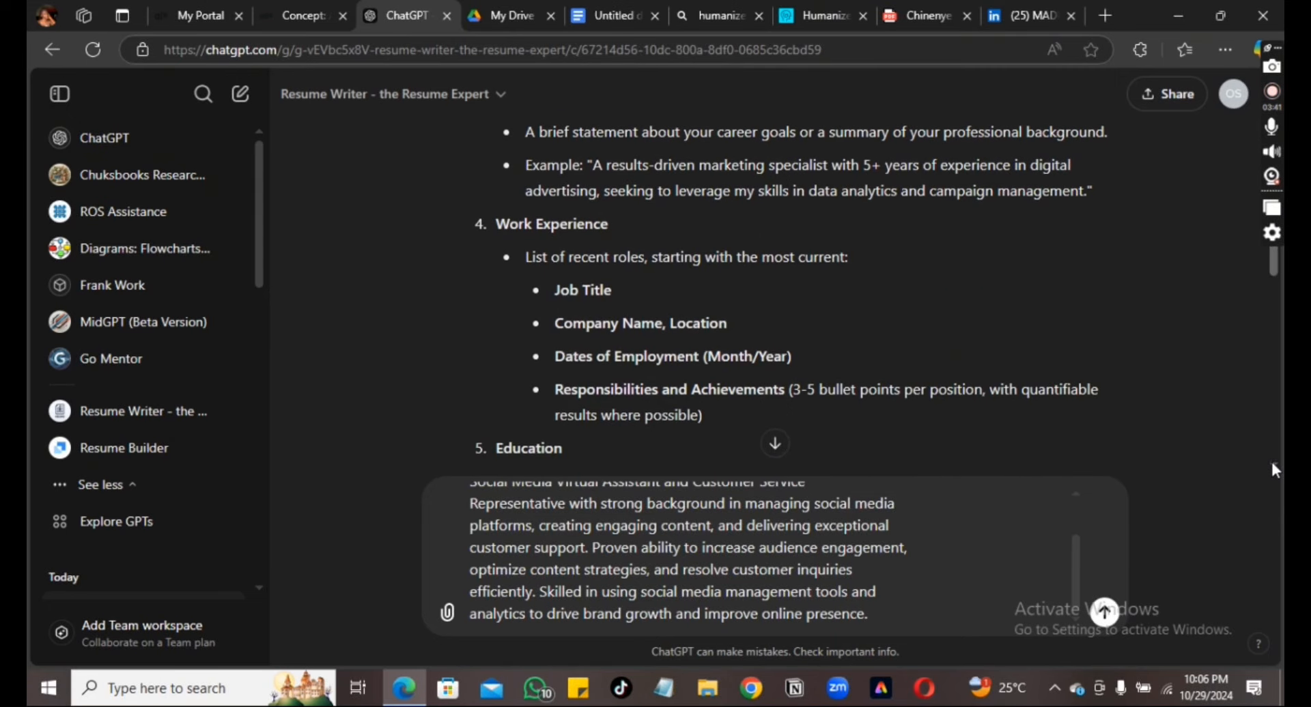
Type '4' at the end of the message to start the next item
click(935, 611)
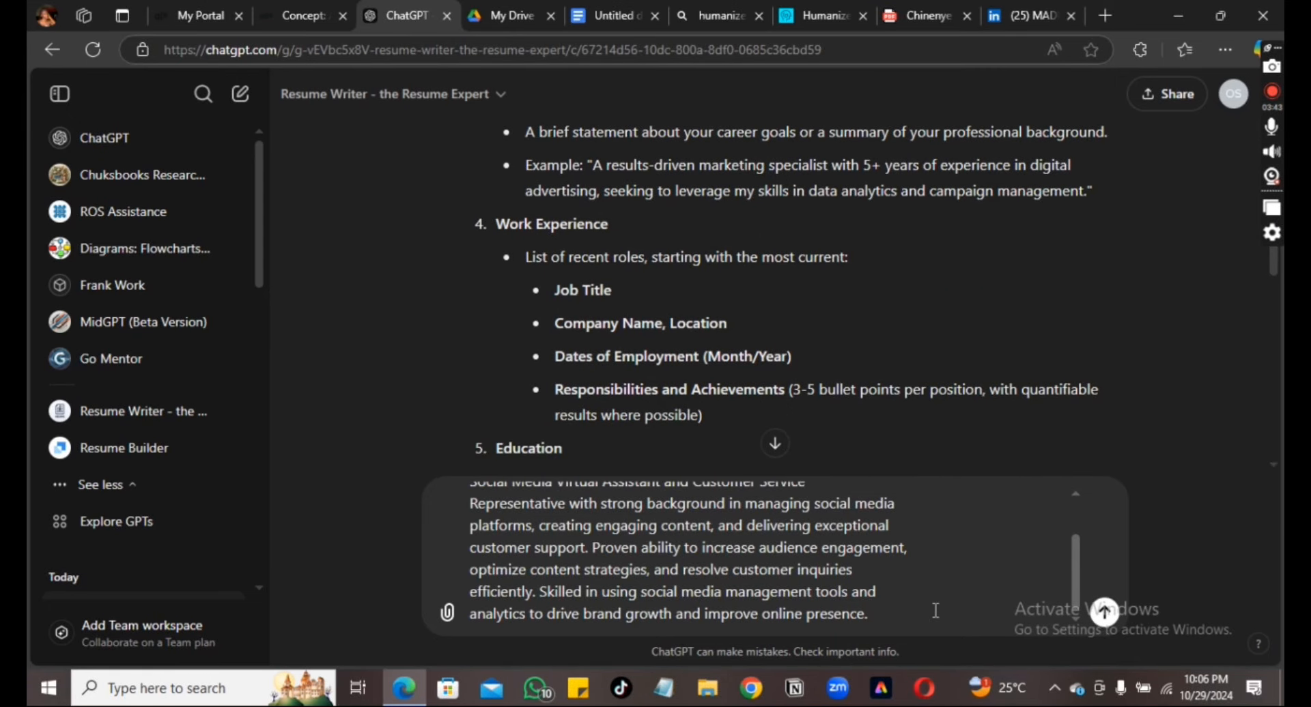
text(4.)
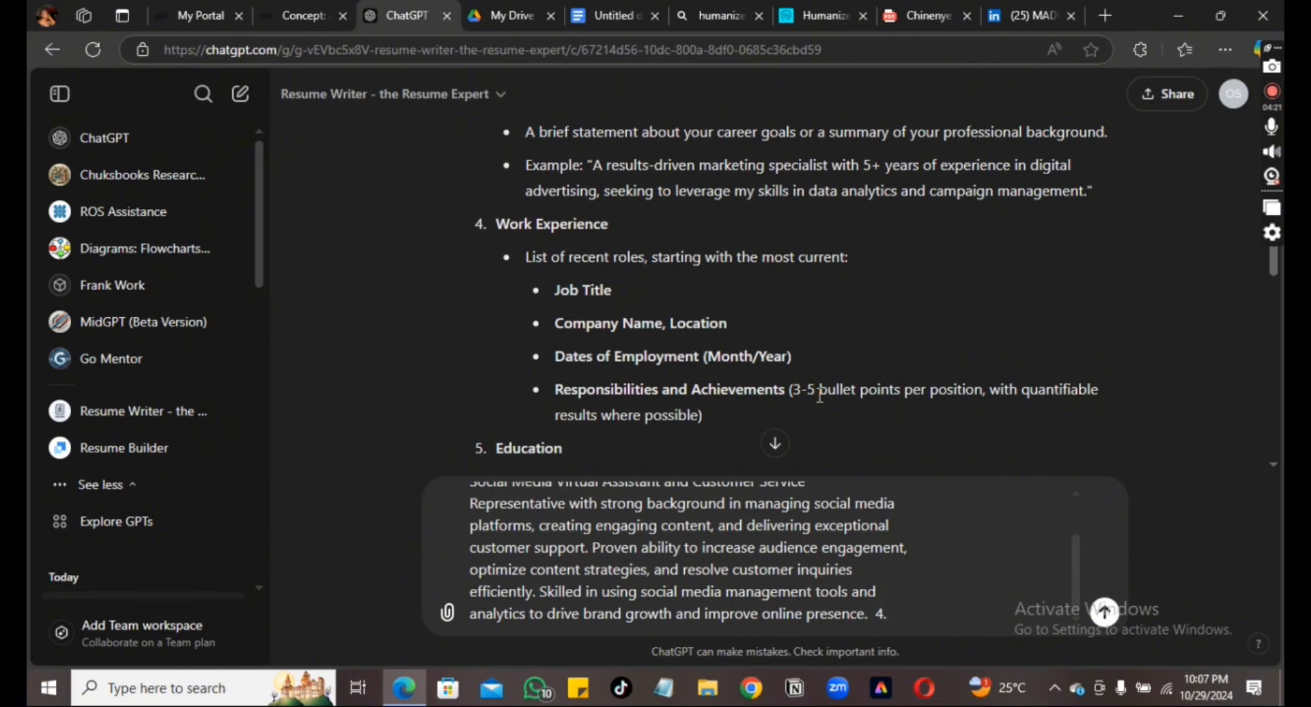
click(1274, 465)
click(1275, 467)
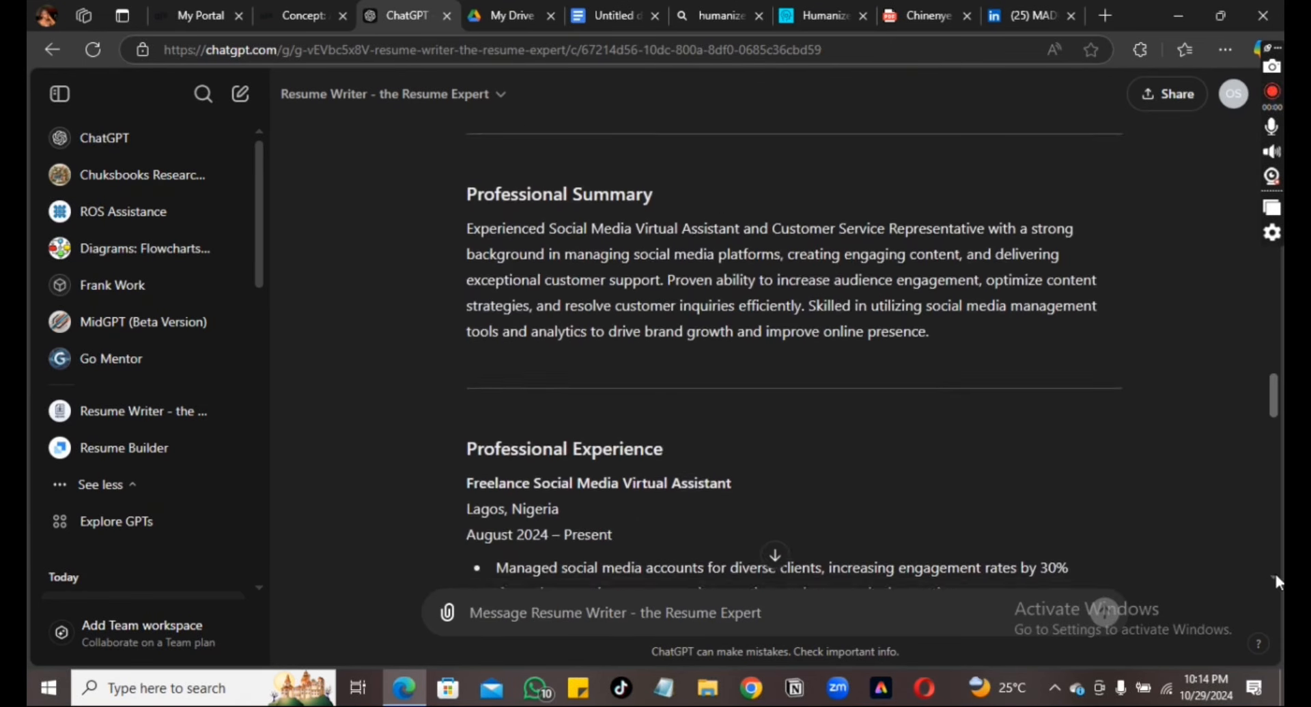
Scroll through the generated resume, from work experience down to Interests and the closing questions
scroll(1275, 579, down, 6)
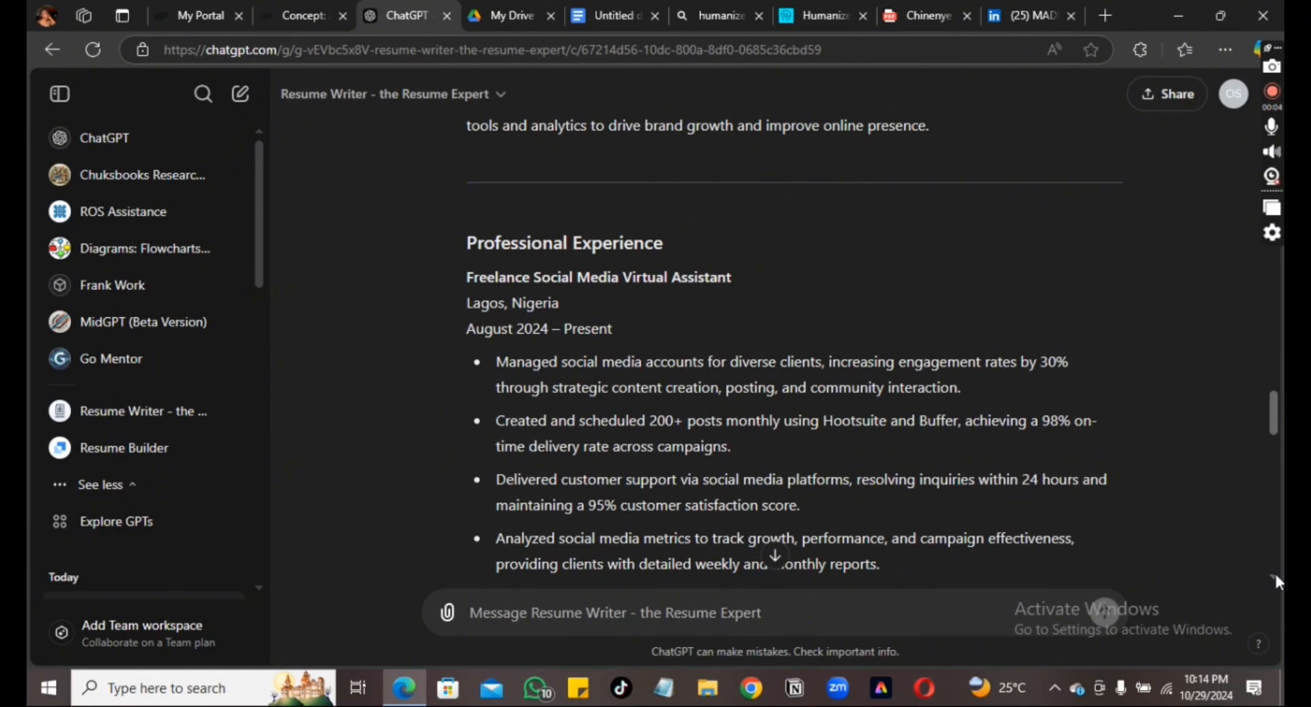
scroll(1277, 582, down, 3)
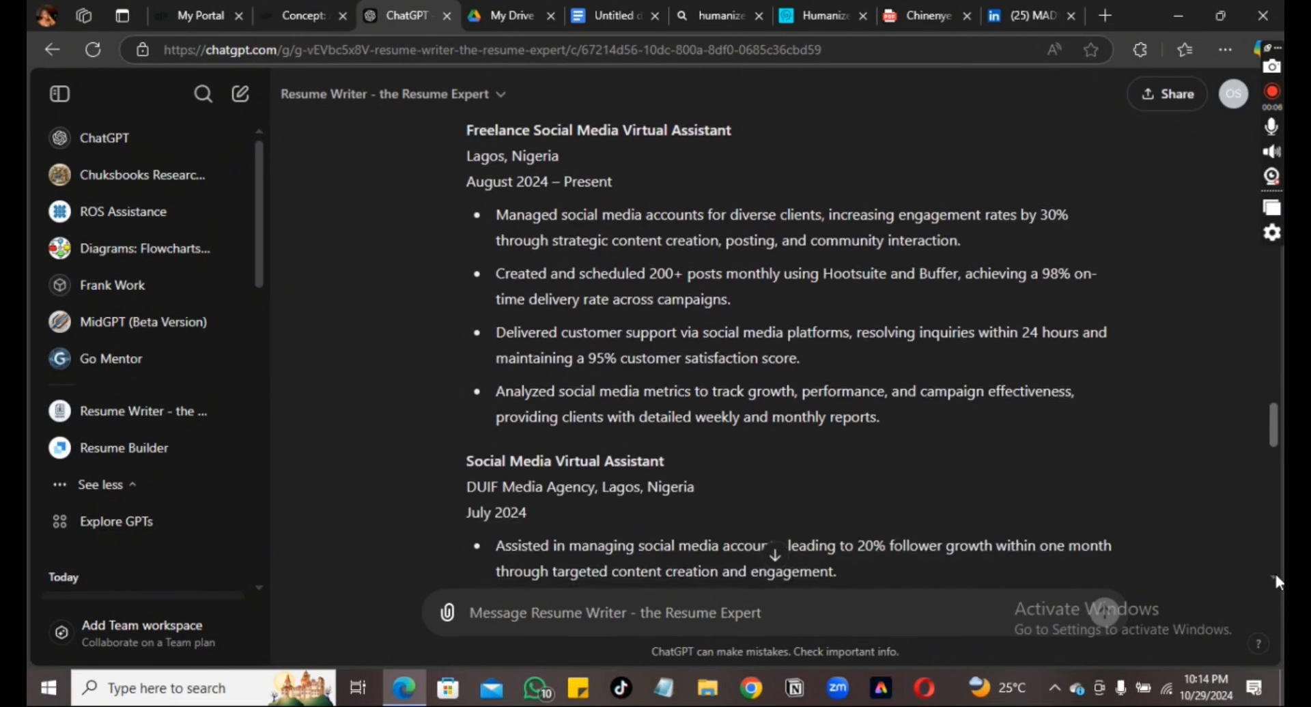
scroll(1276, 582, down, 2)
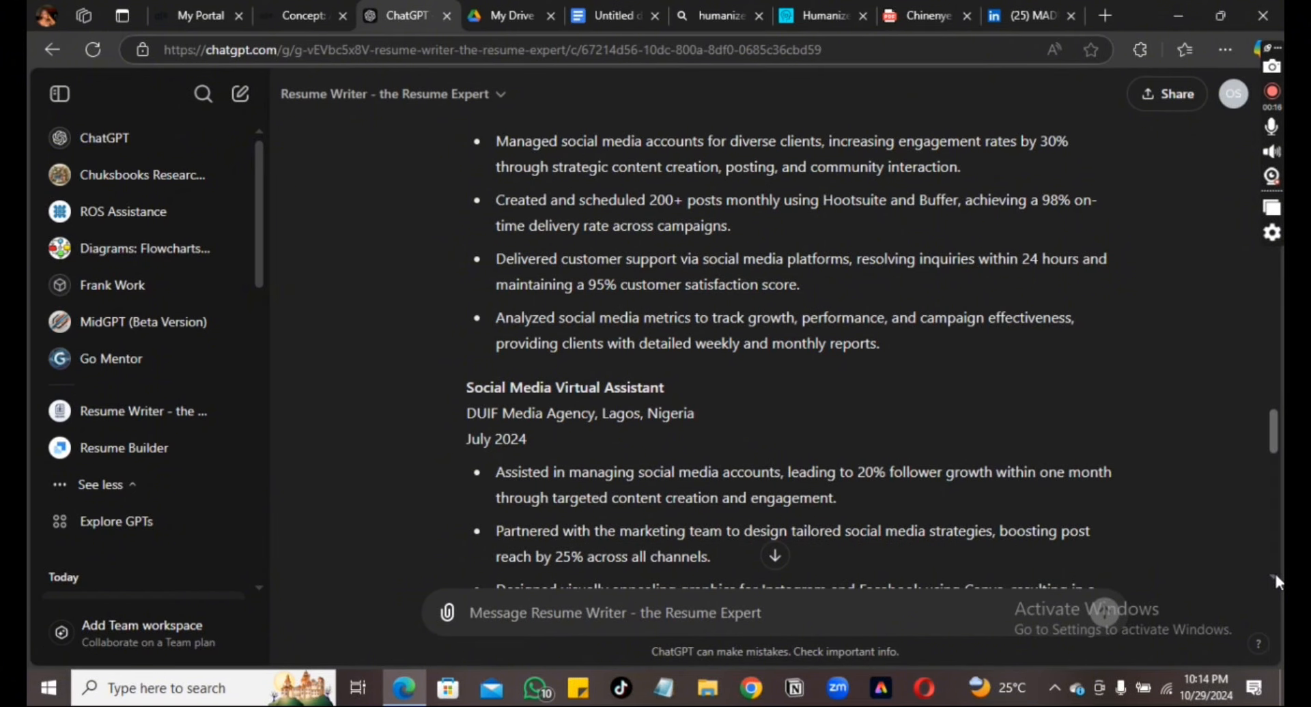
scroll(1275, 578, down, 5)
scroll(1274, 577, down, 8)
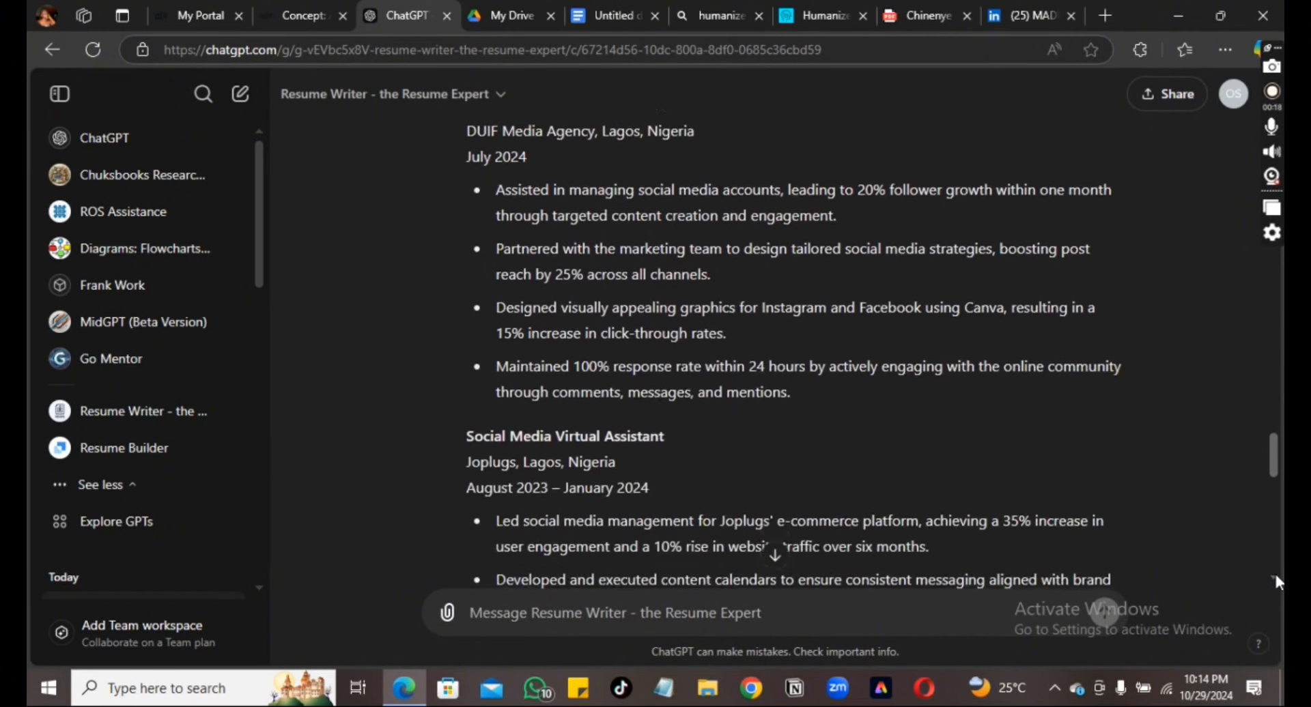
scroll(1276, 578, down, 4)
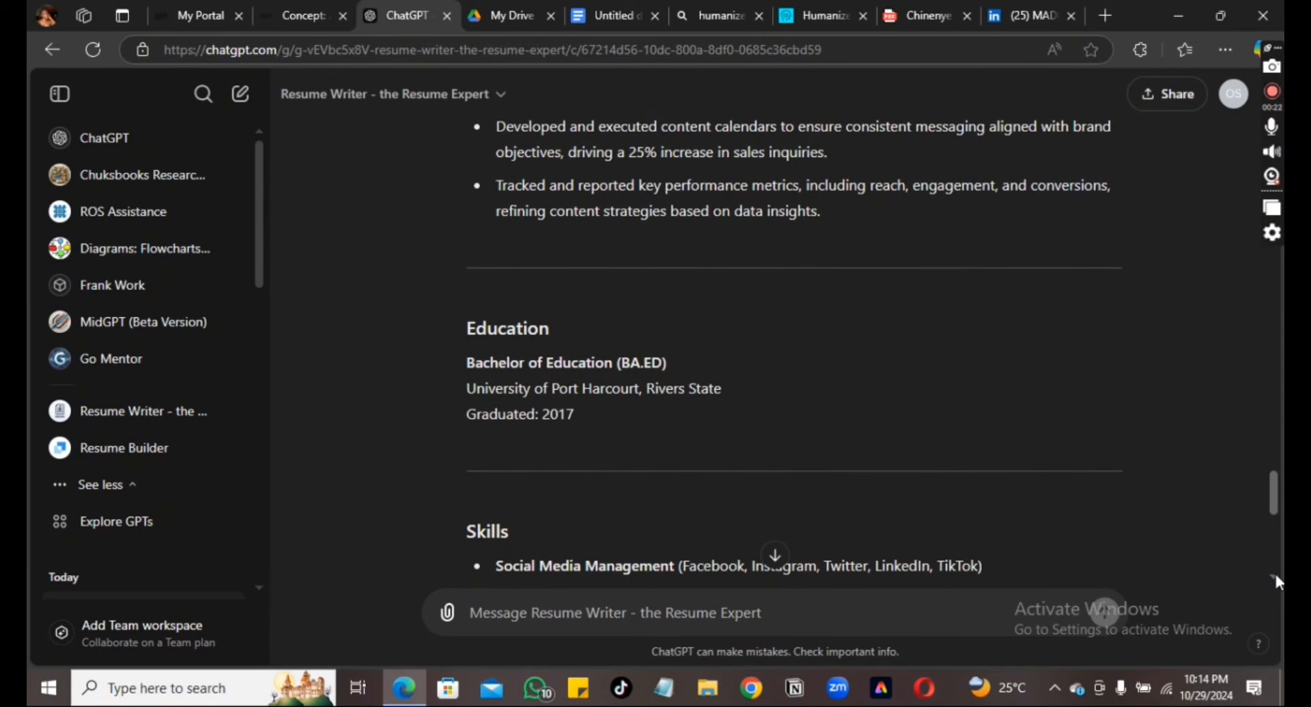
scroll(1276, 578, down, 3)
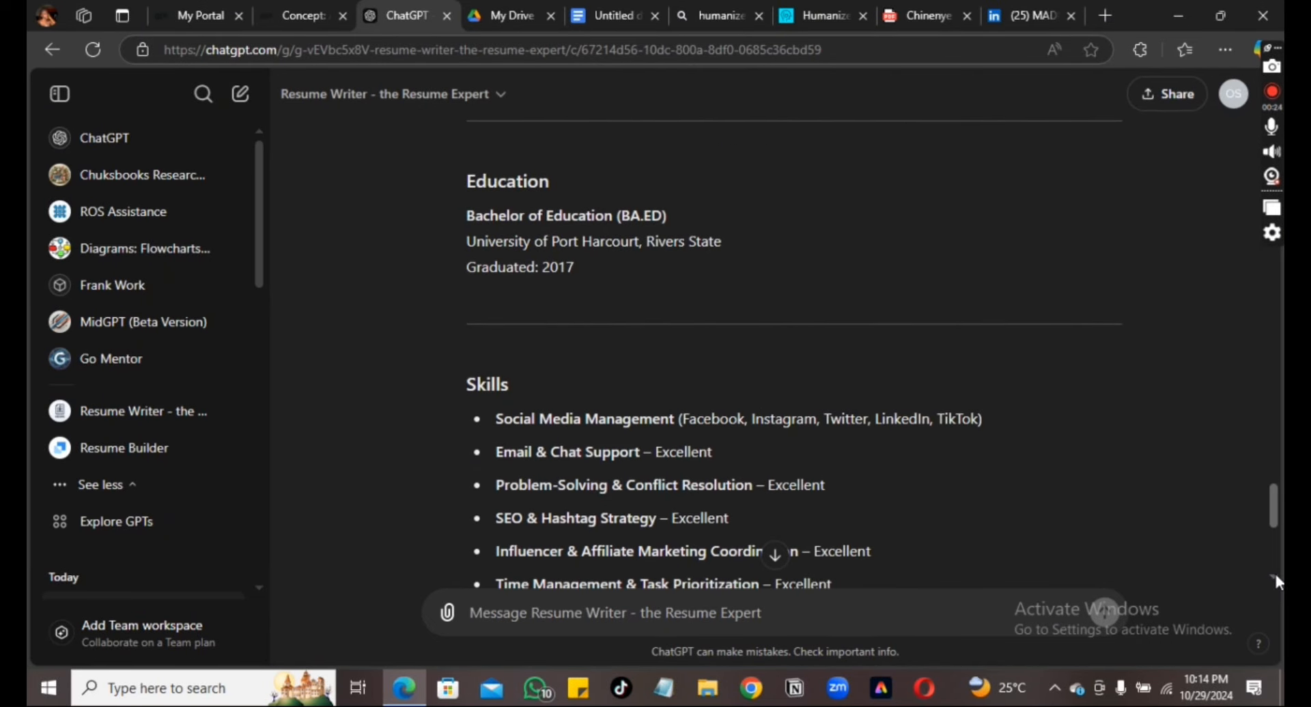
scroll(1276, 577, down, 3)
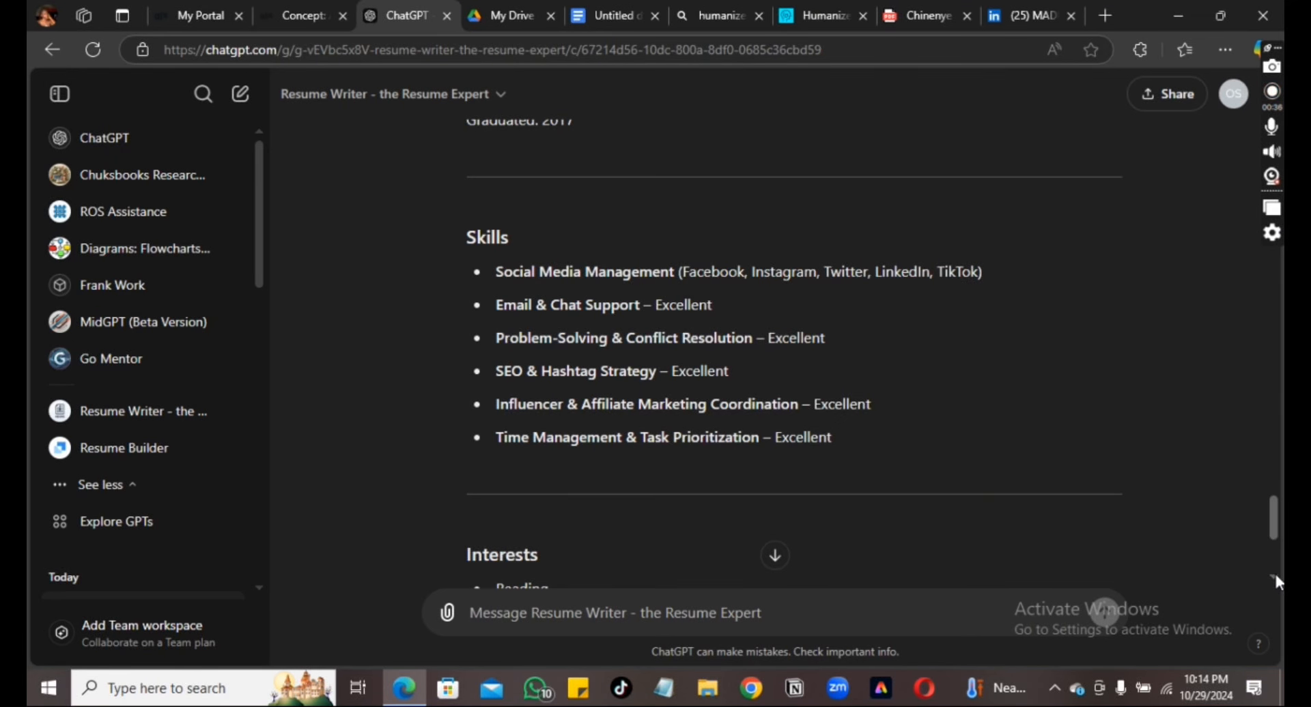
scroll(1276, 582, down, 2)
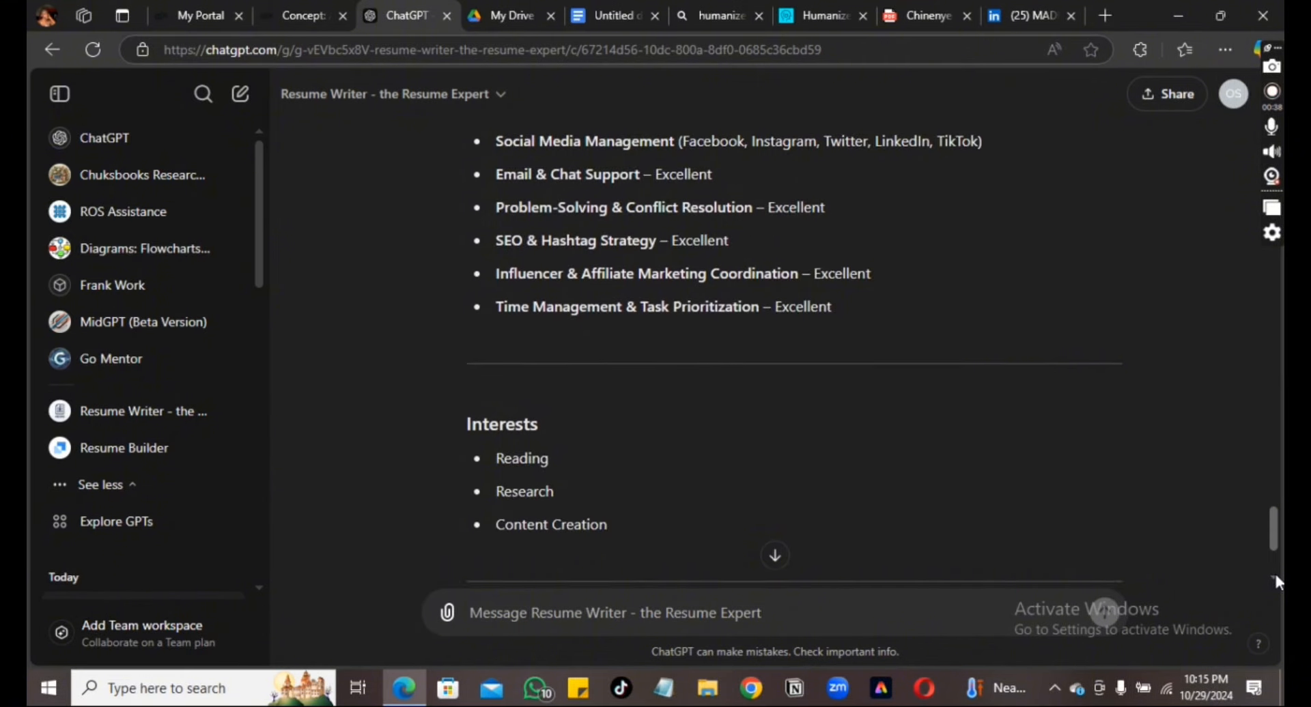
scroll(1275, 582, down, 1)
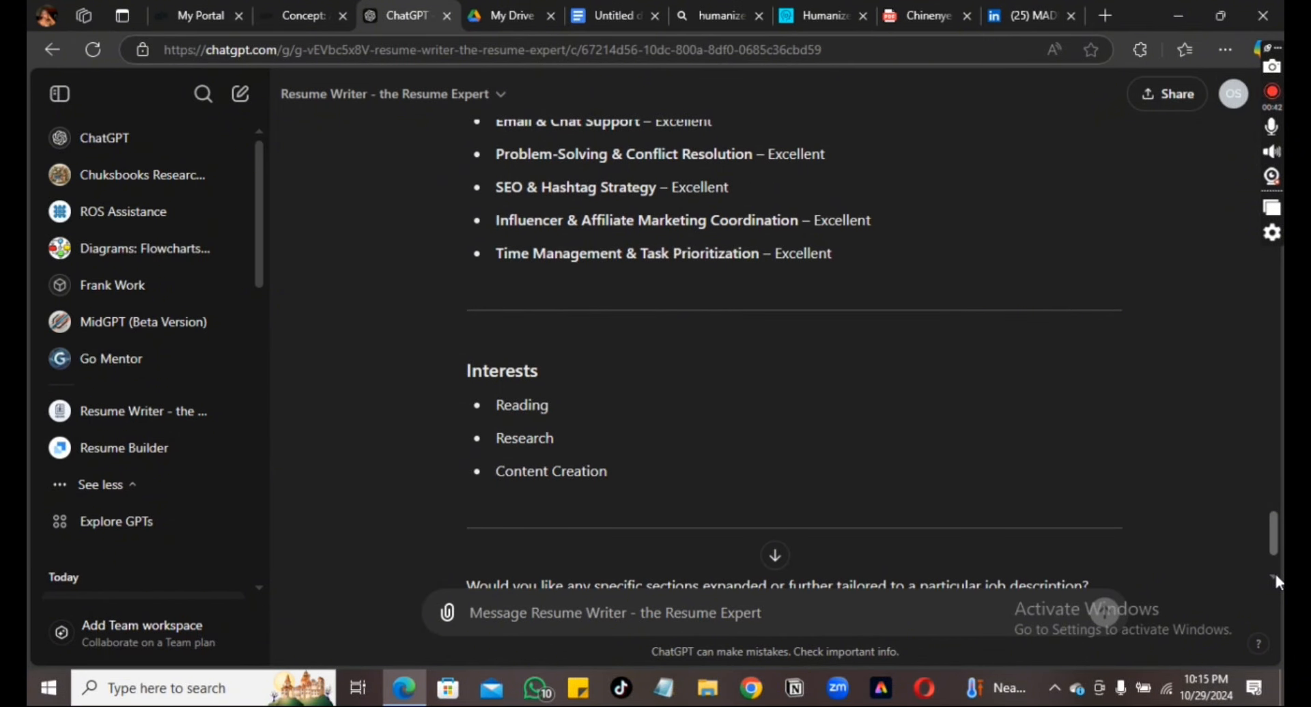
scroll(1276, 578, down, 2)
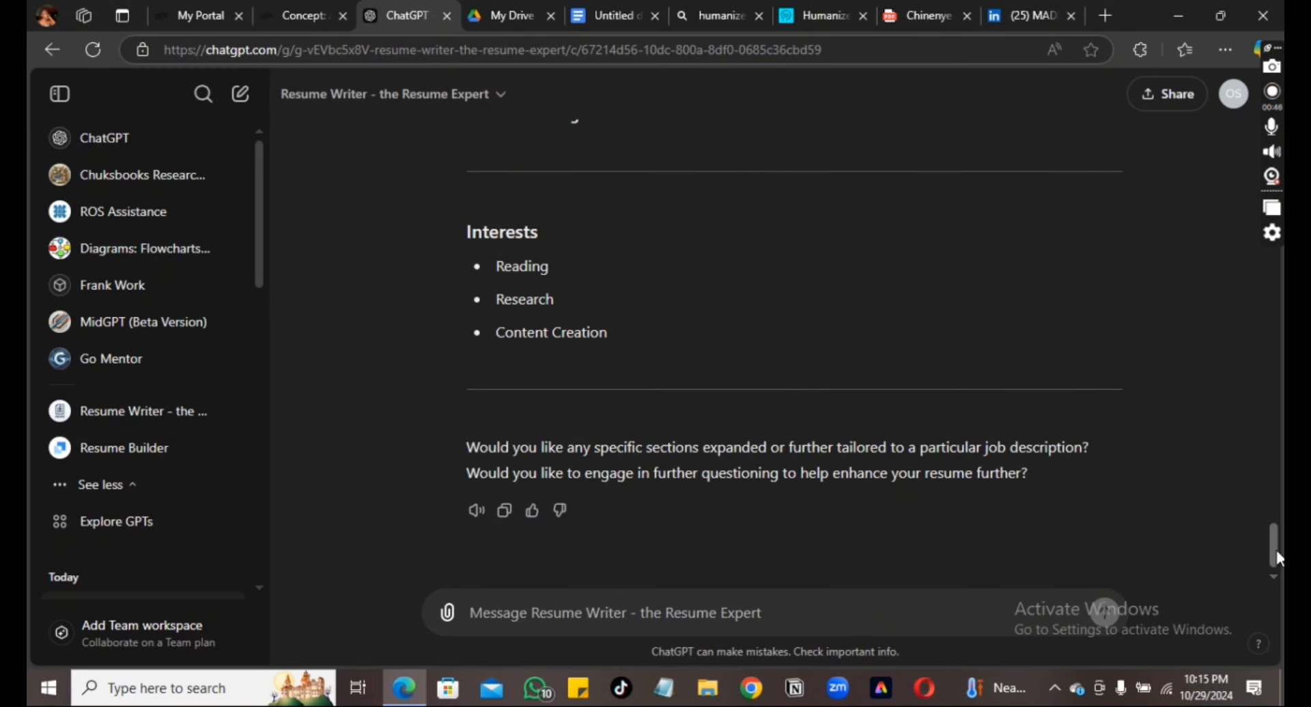
drag(1279, 558, 1279, 213)
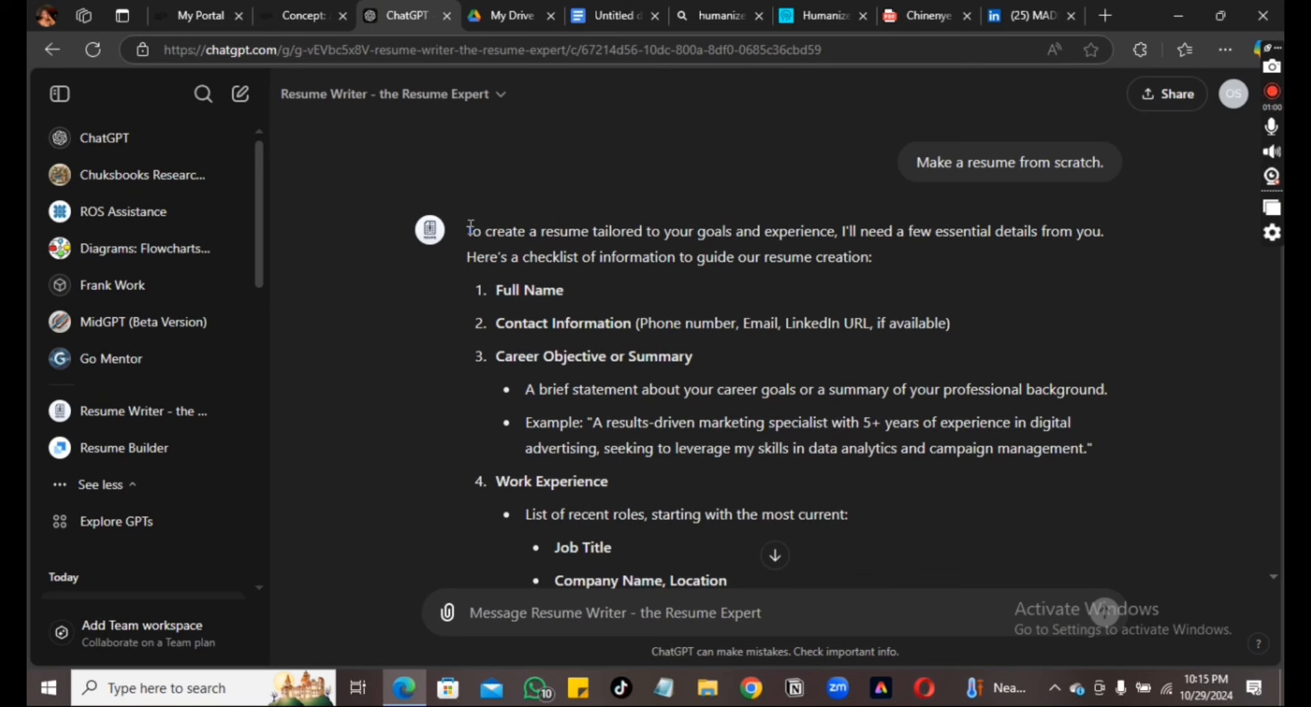
Select the whole generated resume reply and copy it
drag(471, 227, 730, 368)
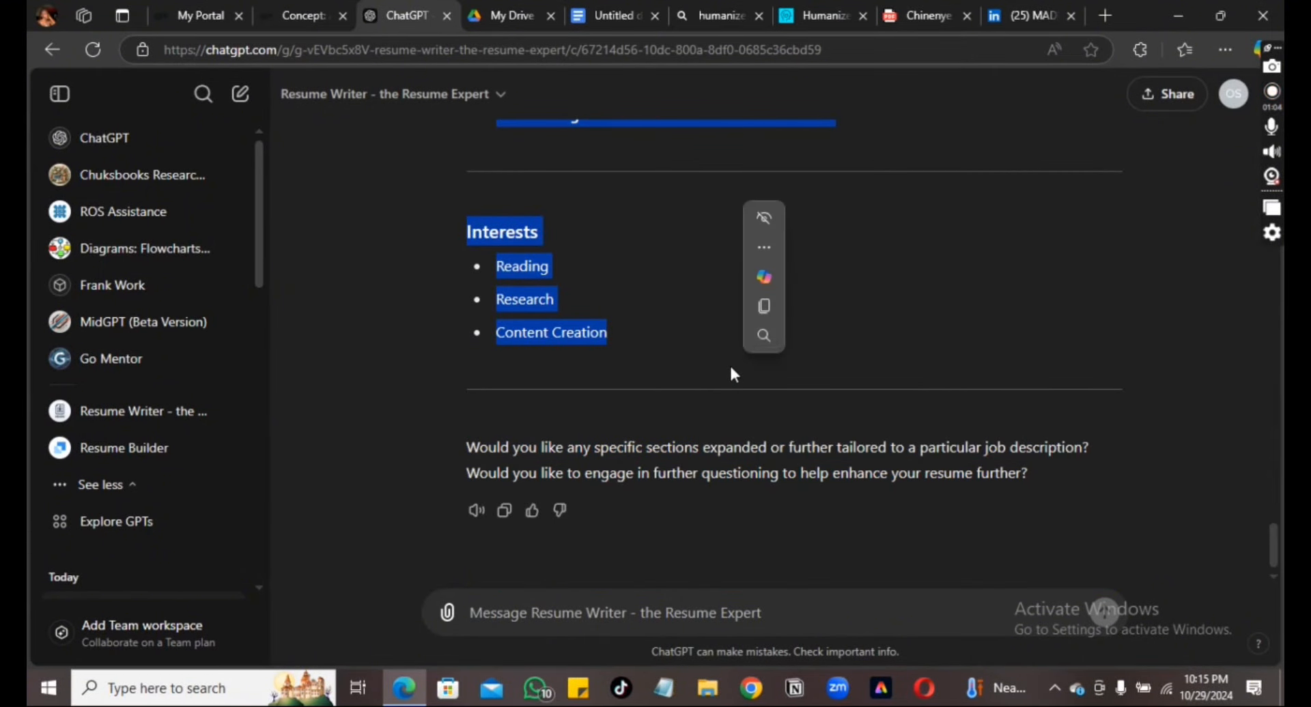
click(766, 301)
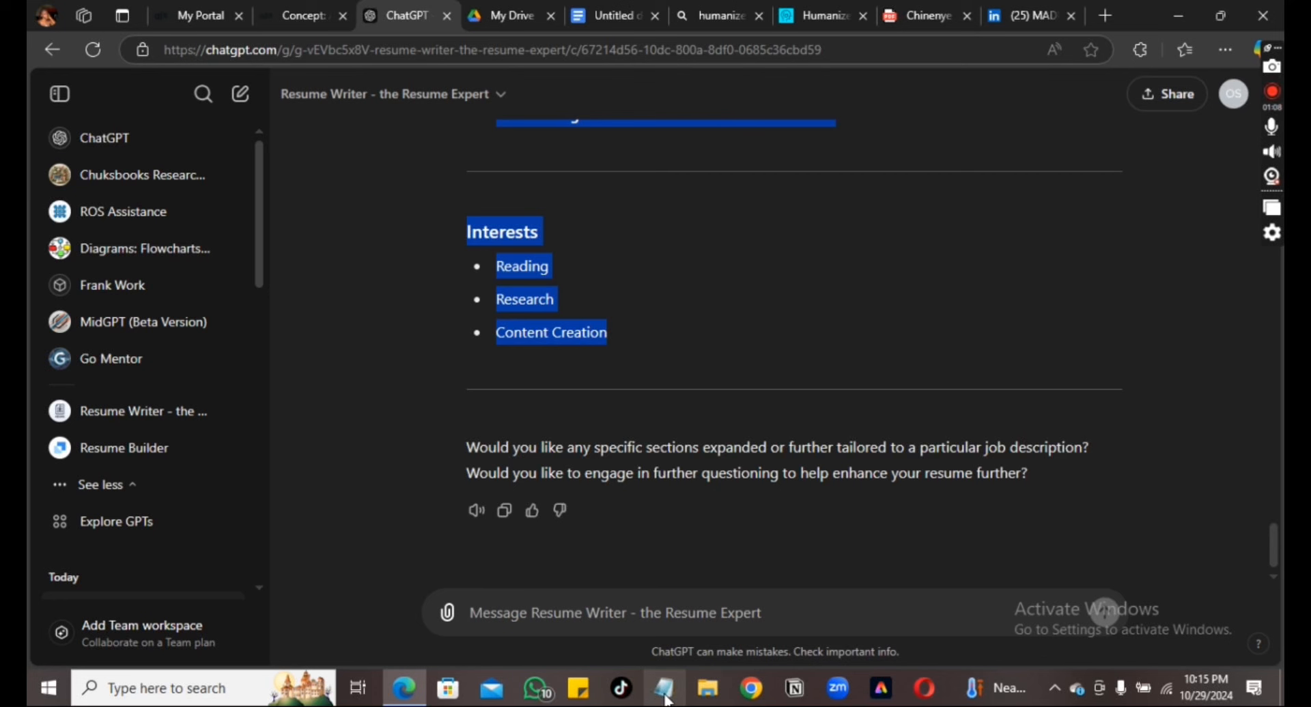
Paste the copied resume into a new Sticky Notes note, then close both notes
click(593, 696)
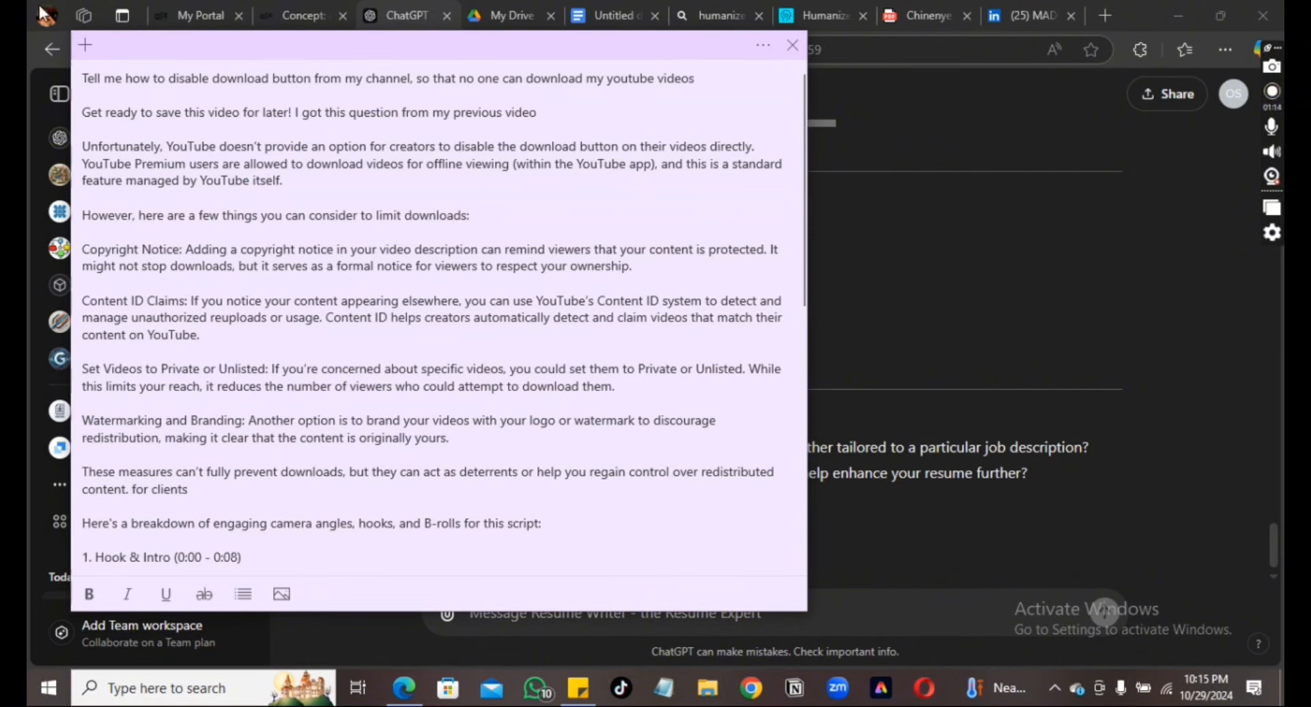
click(85, 39)
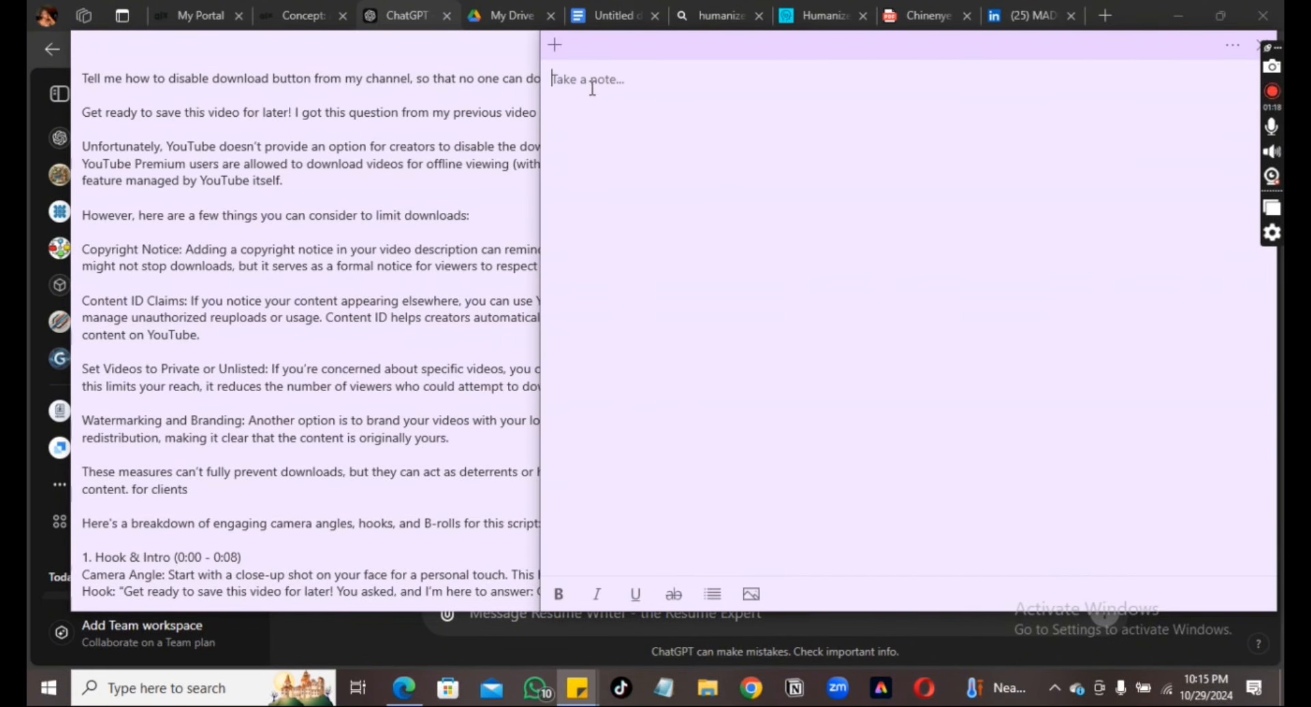
key(ctrl+v)
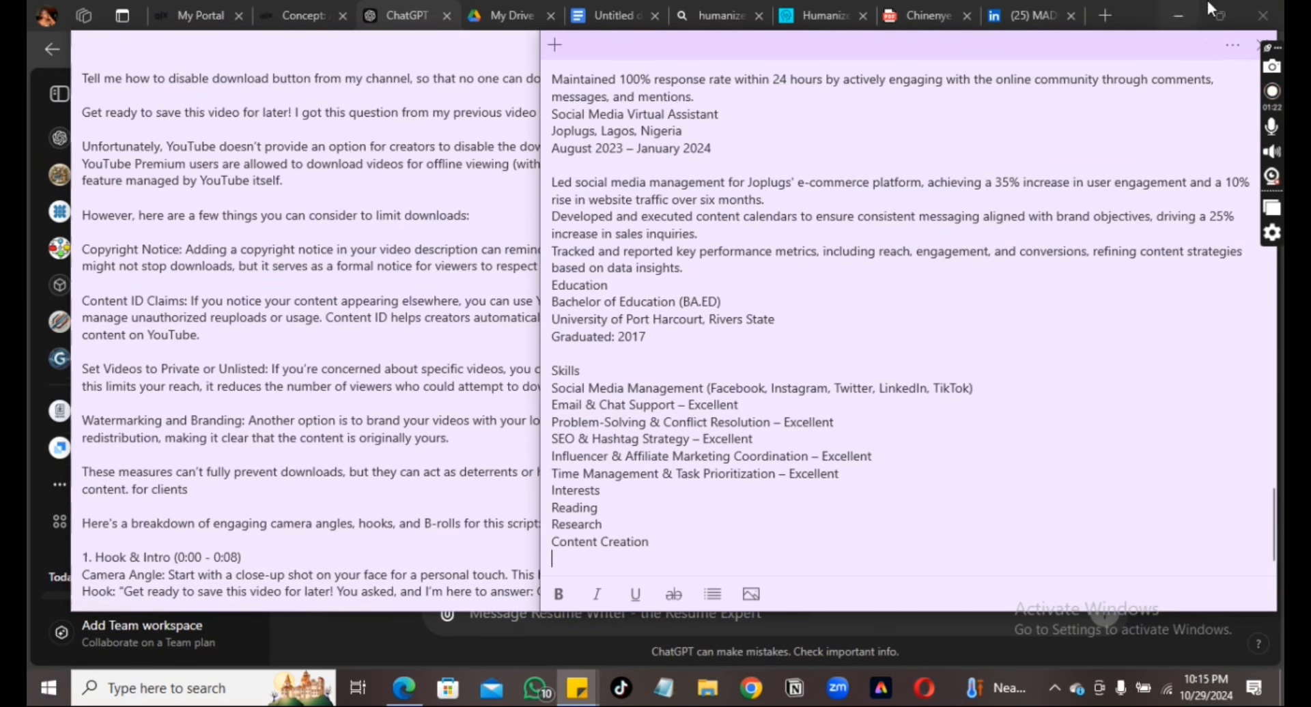
click(1260, 45)
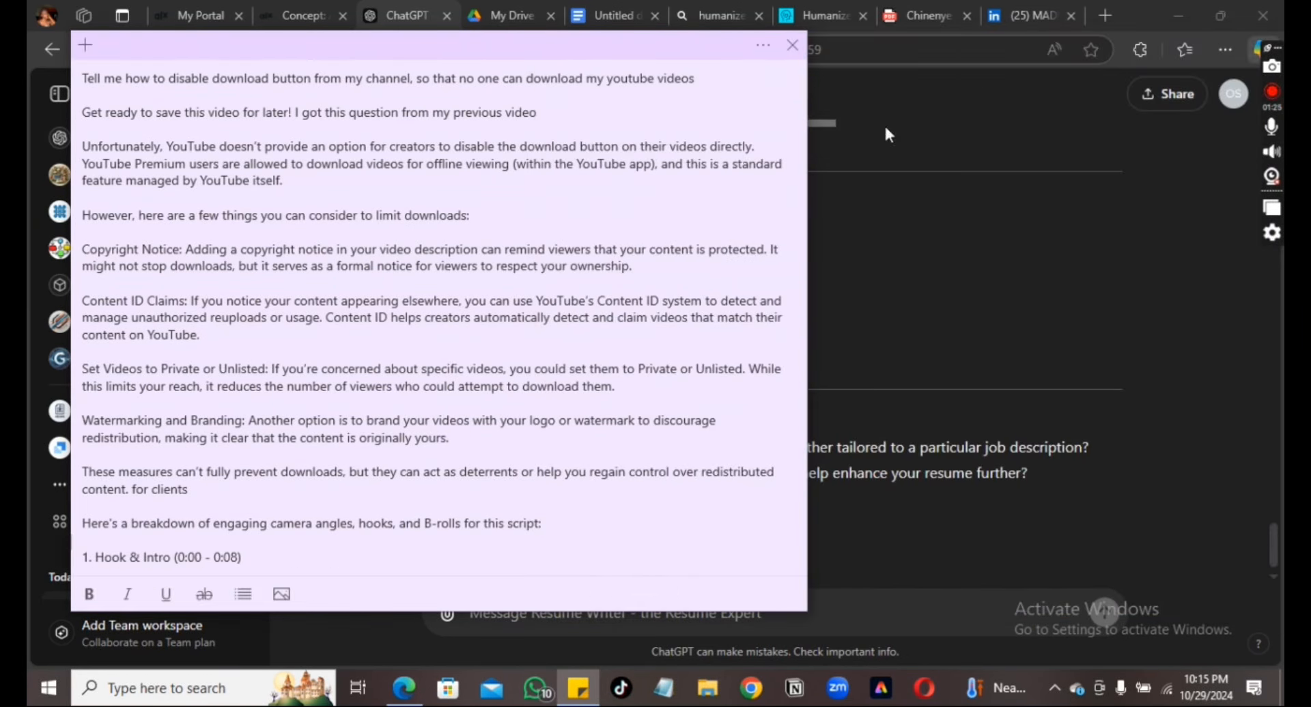
click(795, 56)
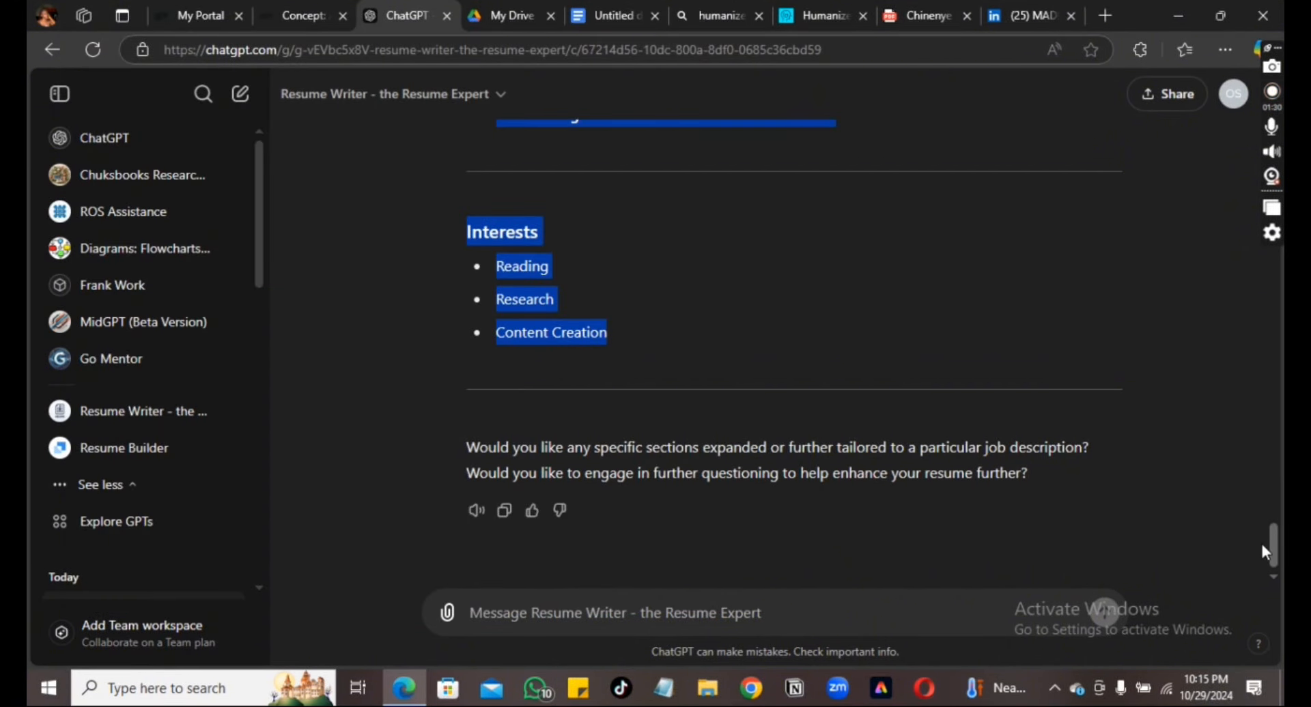
Reselect the resume text from the name line through Interests and copy it again
drag(1273, 547, 1271, 374)
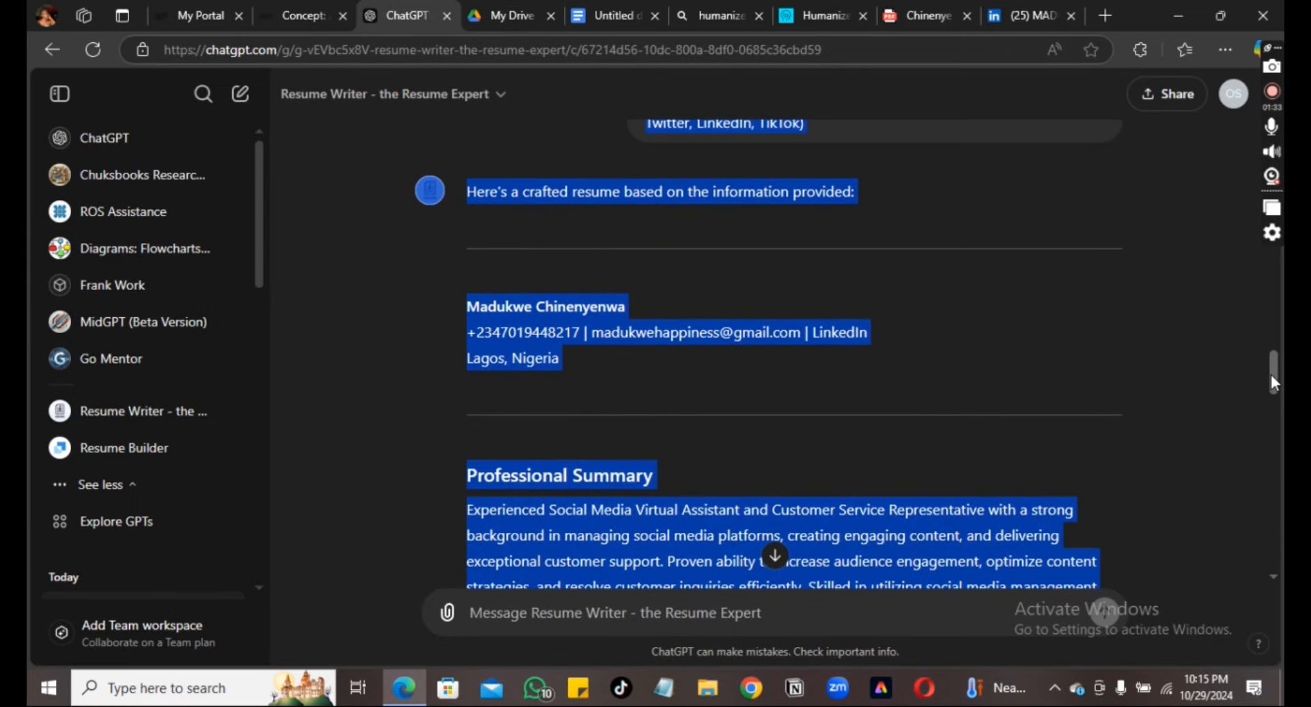
click(1049, 329)
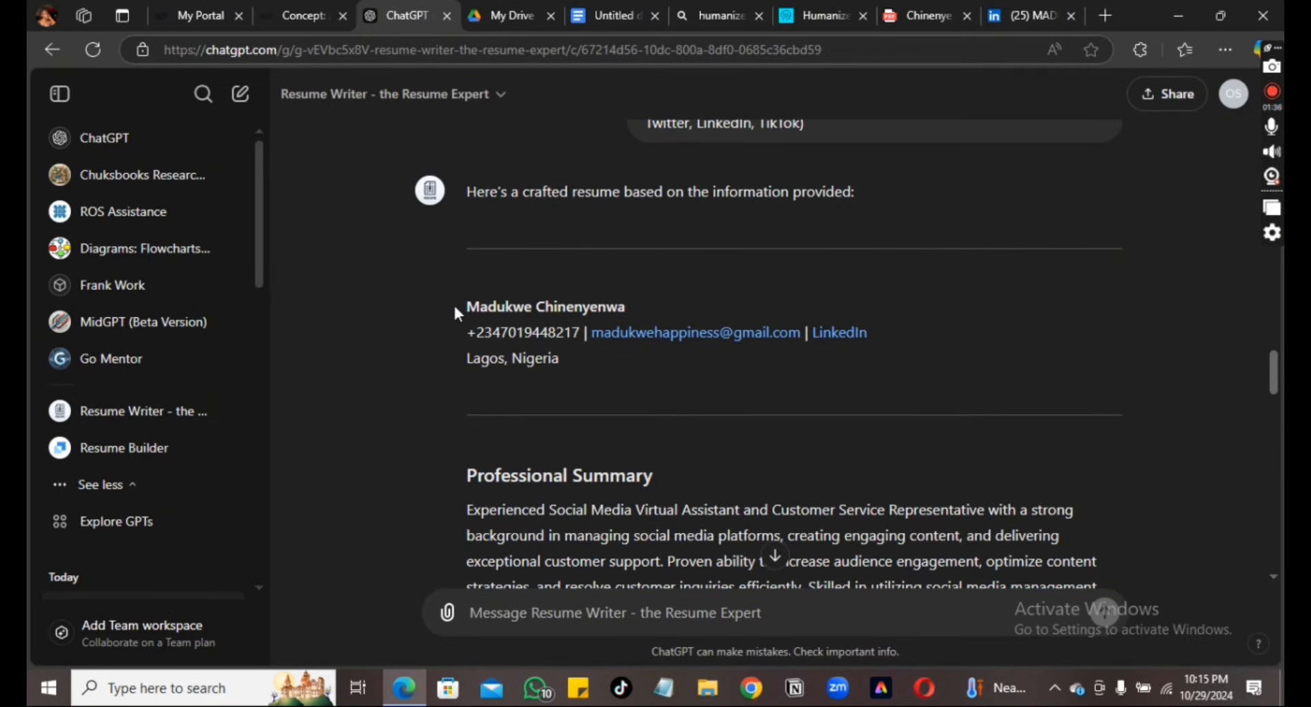
mouse_move(456, 300)
mouse_down()
mouse_move(715, 481)
mouse_move(752, 527)
mouse_up()
click(919, 342)
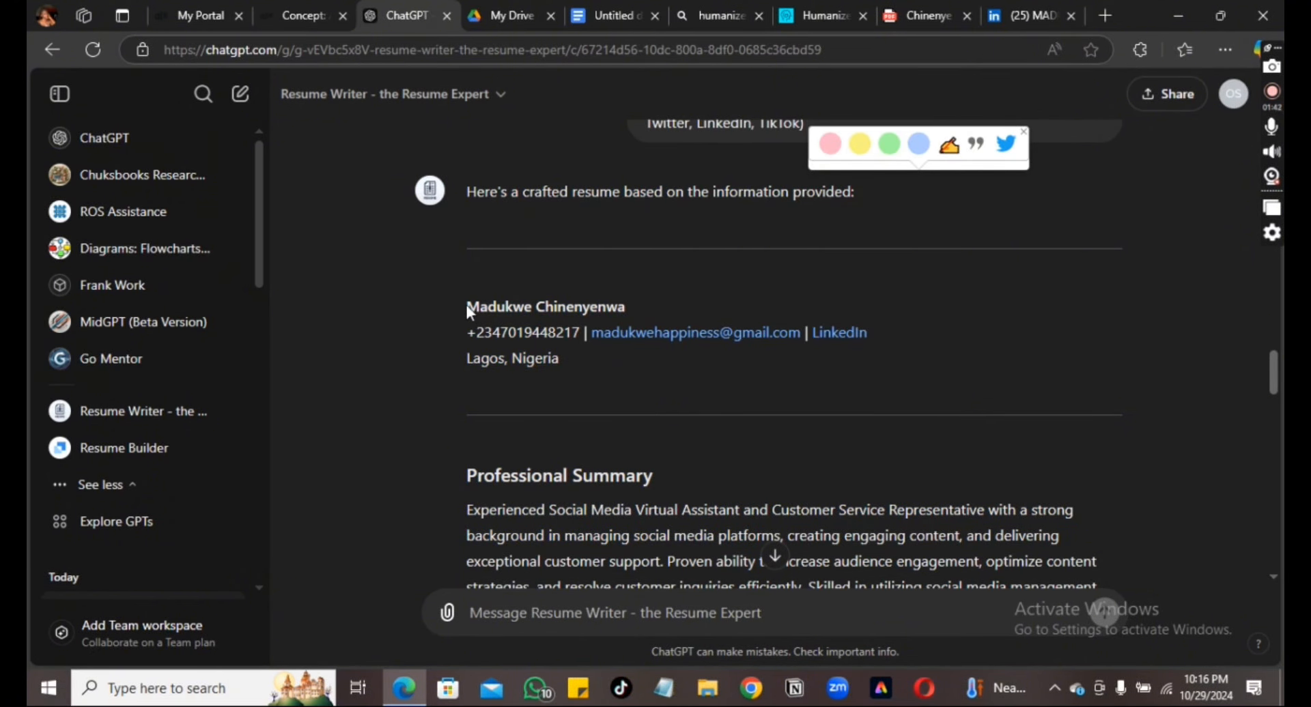
drag(461, 302, 713, 326)
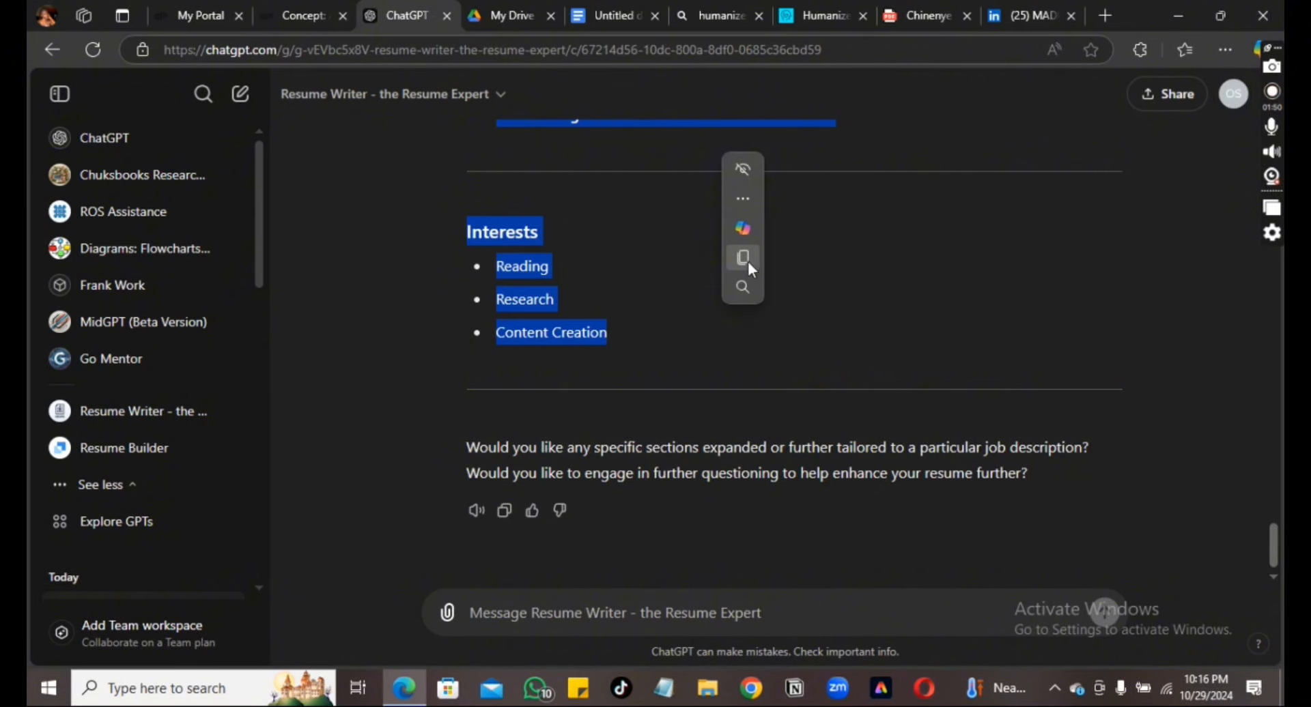
click(748, 263)
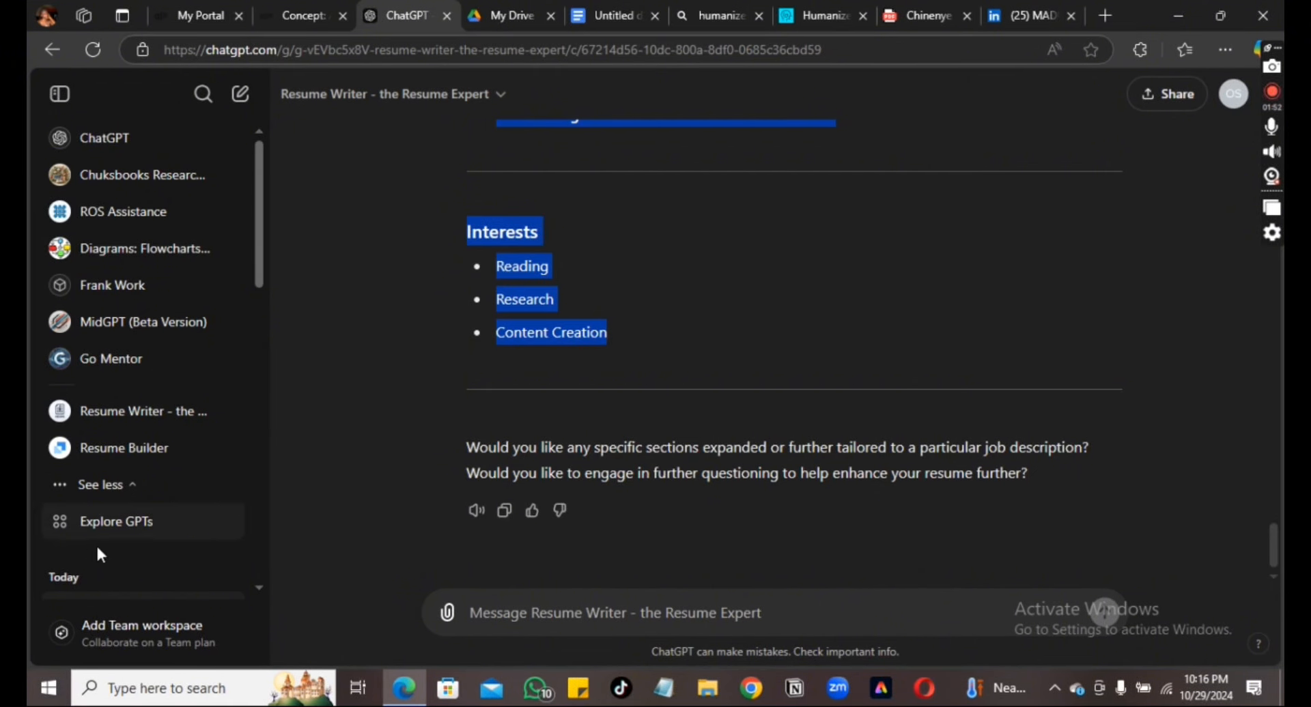
Search Explore GPTs for 'RESUME' and open the Documents Maker: Words, Excels, PDFs, Resume & CV details
click(118, 525)
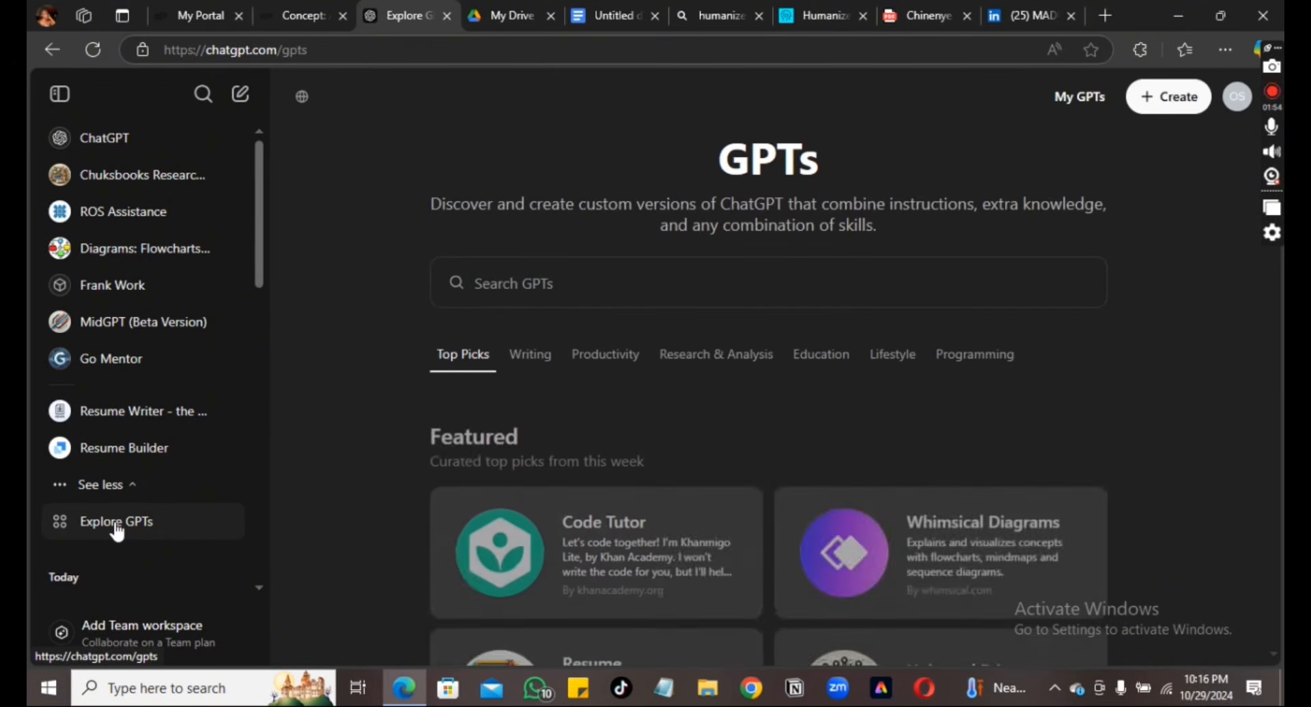
click(601, 302)
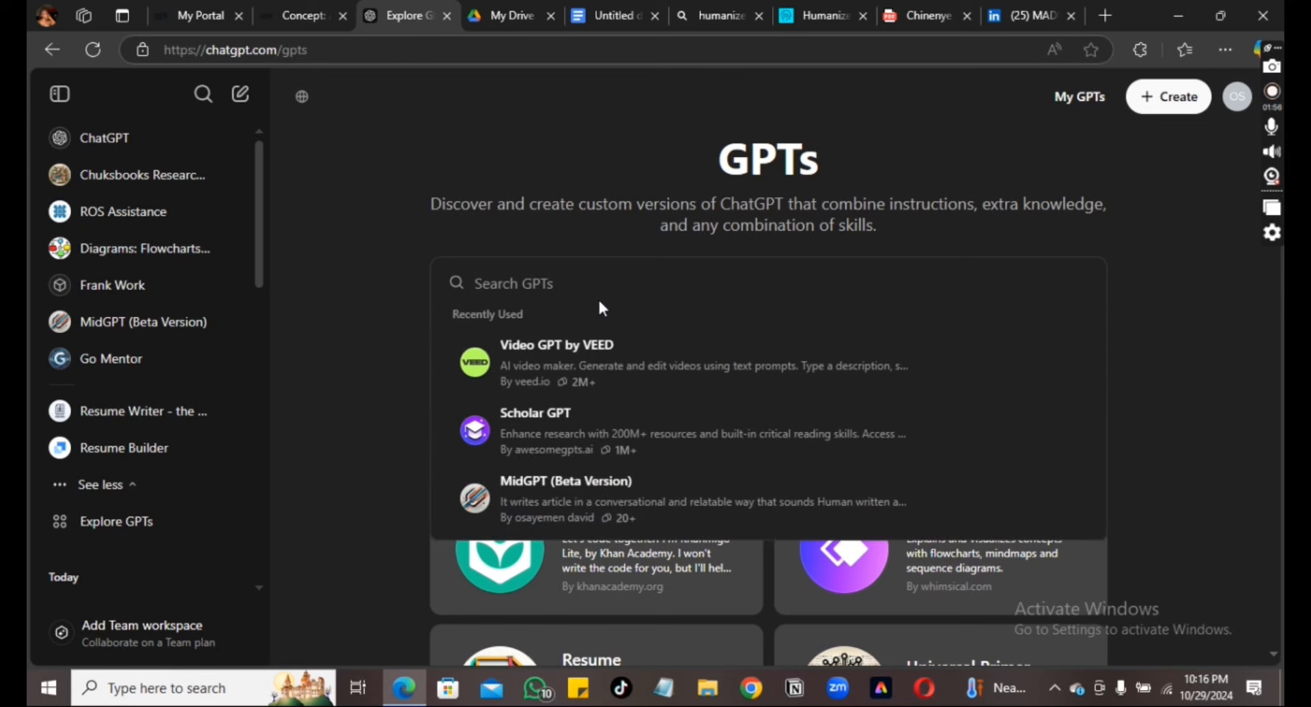
text(REUE)
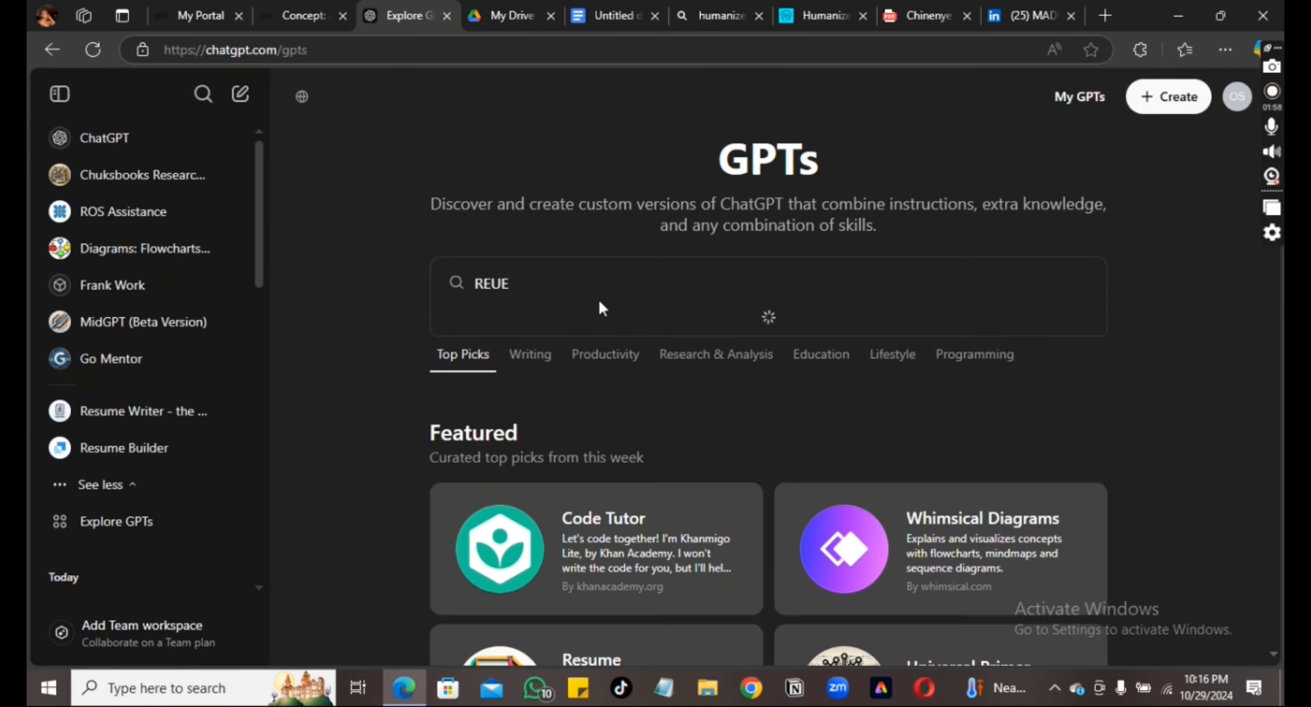
key(BackSpace)
key(BackSpace)
text(SUME)
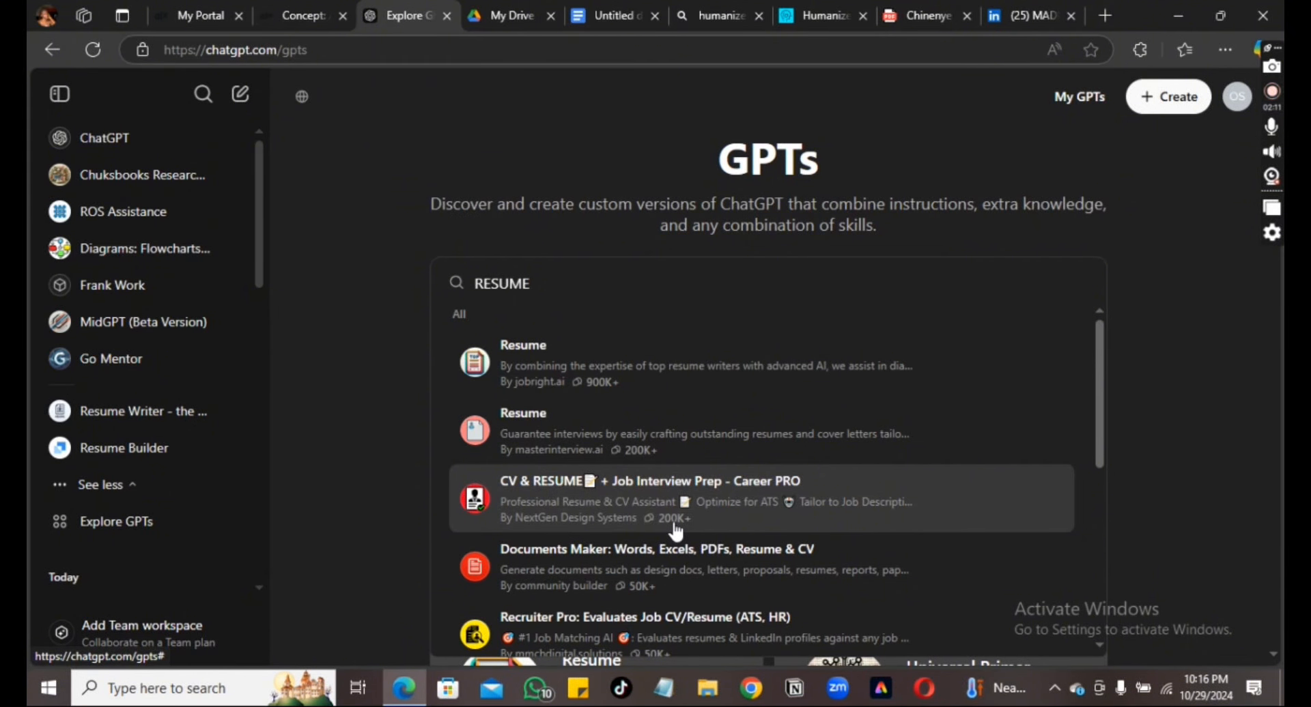
click(666, 567)
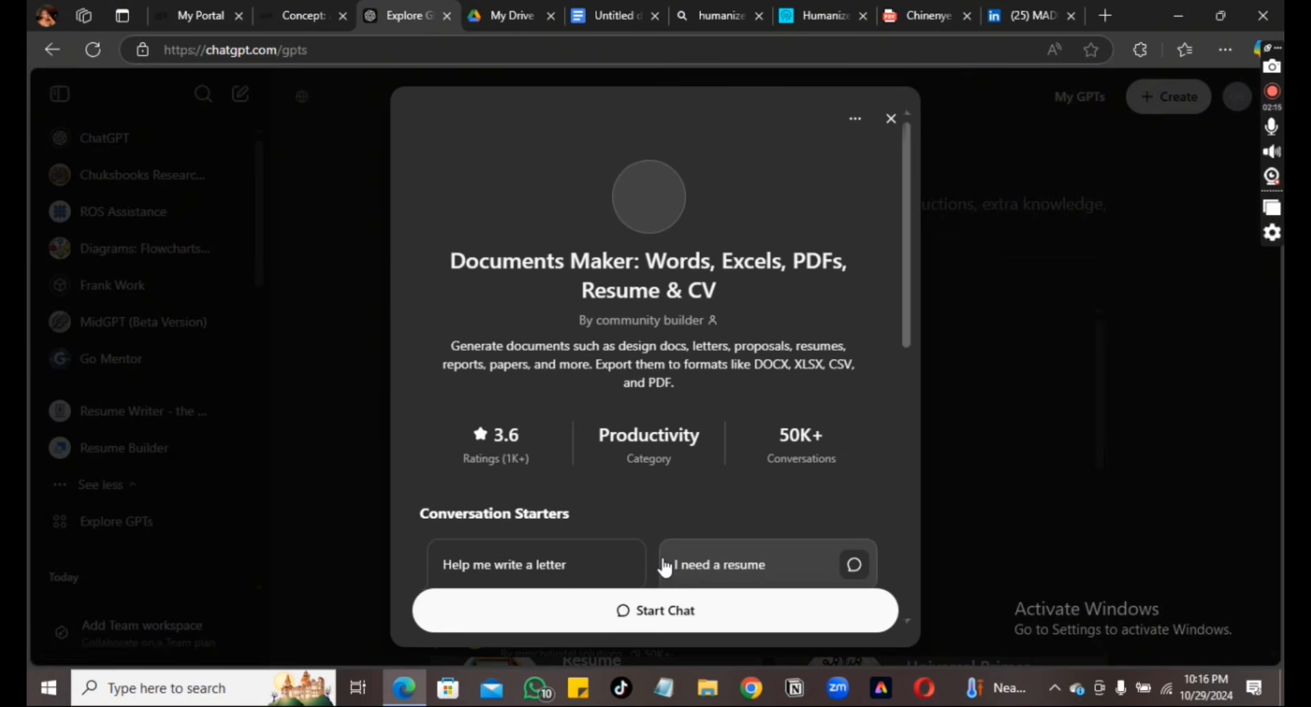
Start the 'I need a resume' prompt, paste the resume after the PDF instruction, and send it
click(705, 568)
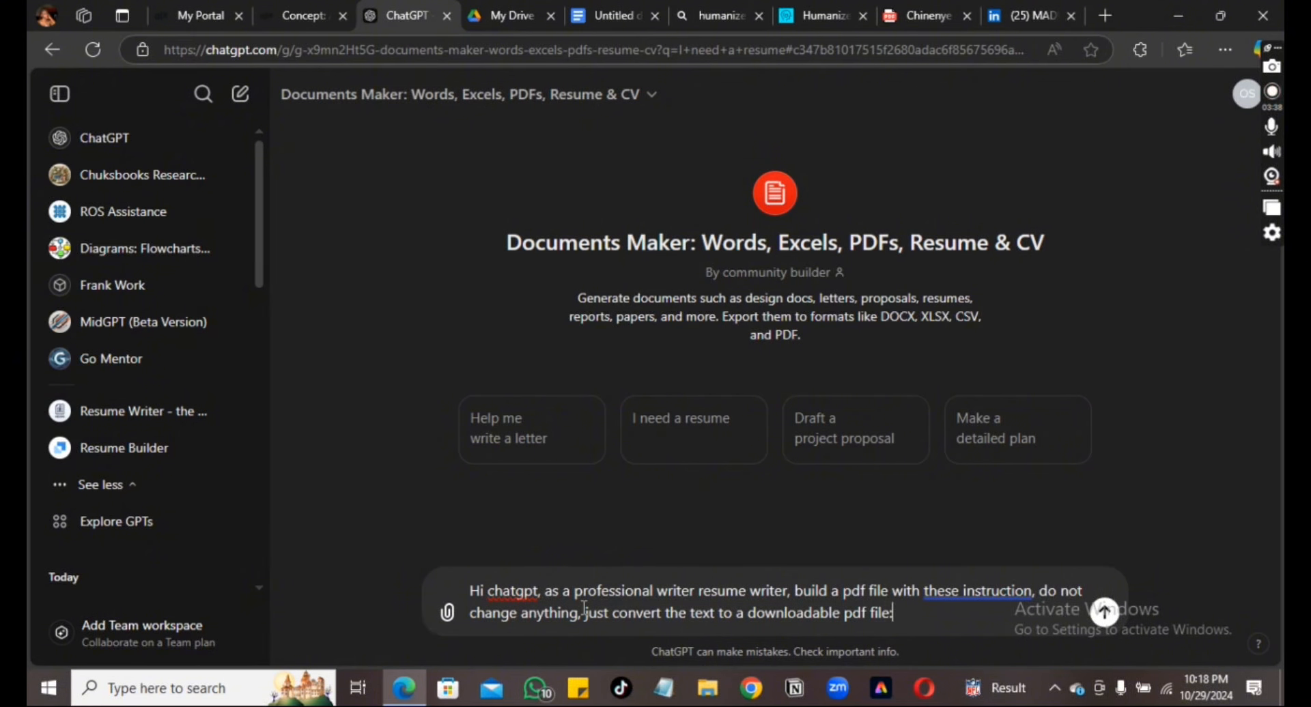
key(ctrl+v)
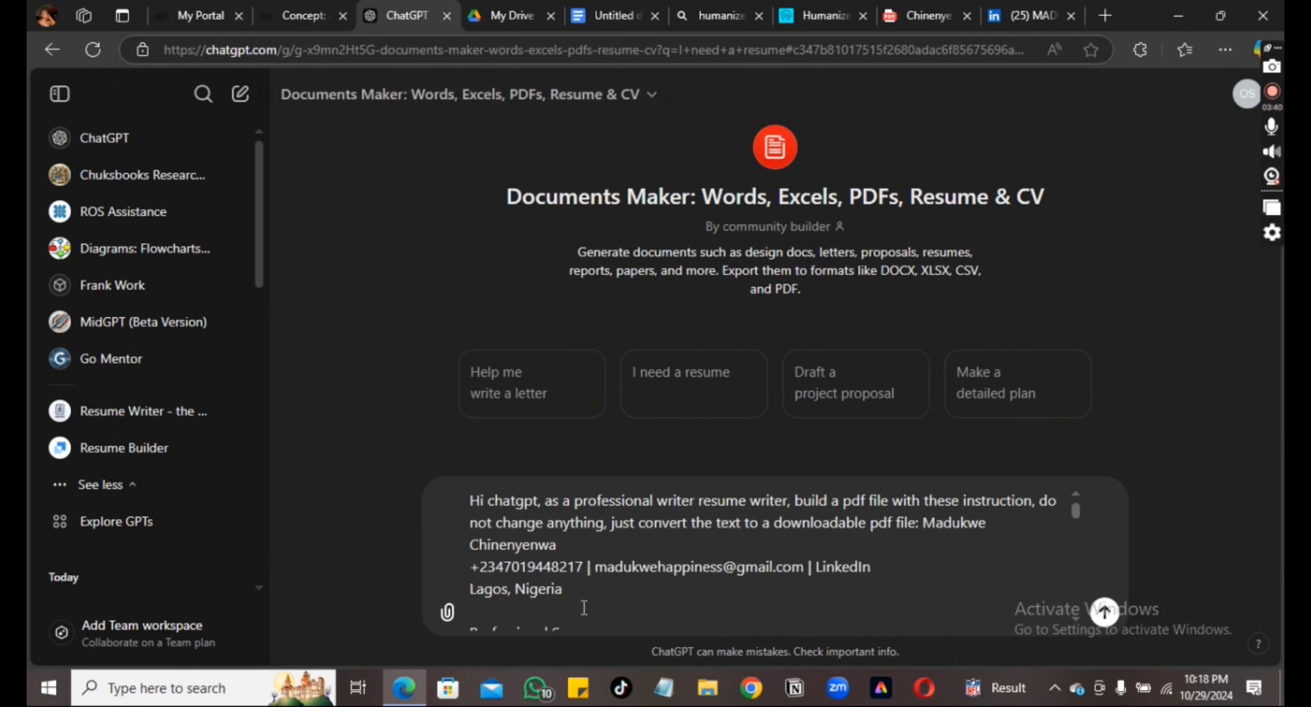
key(Return)
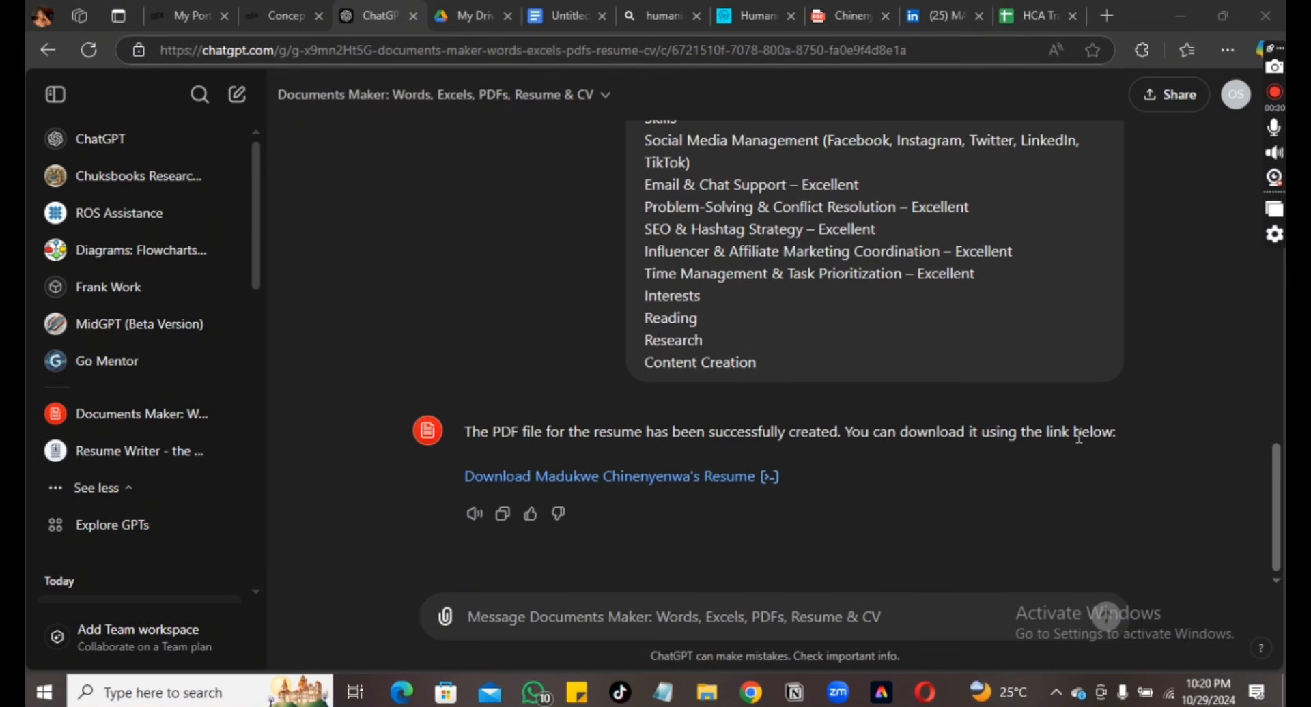
Download the generated resume PDF and open it in the browser
click(734, 486)
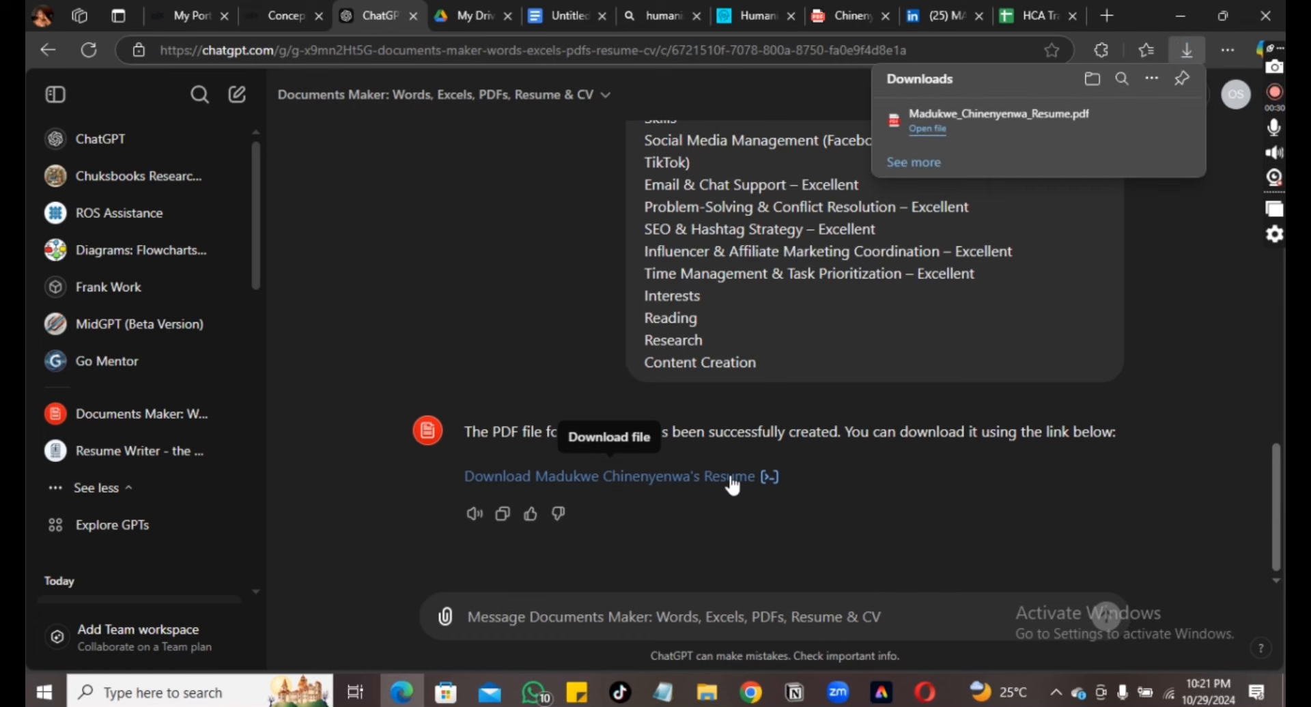
click(929, 130)
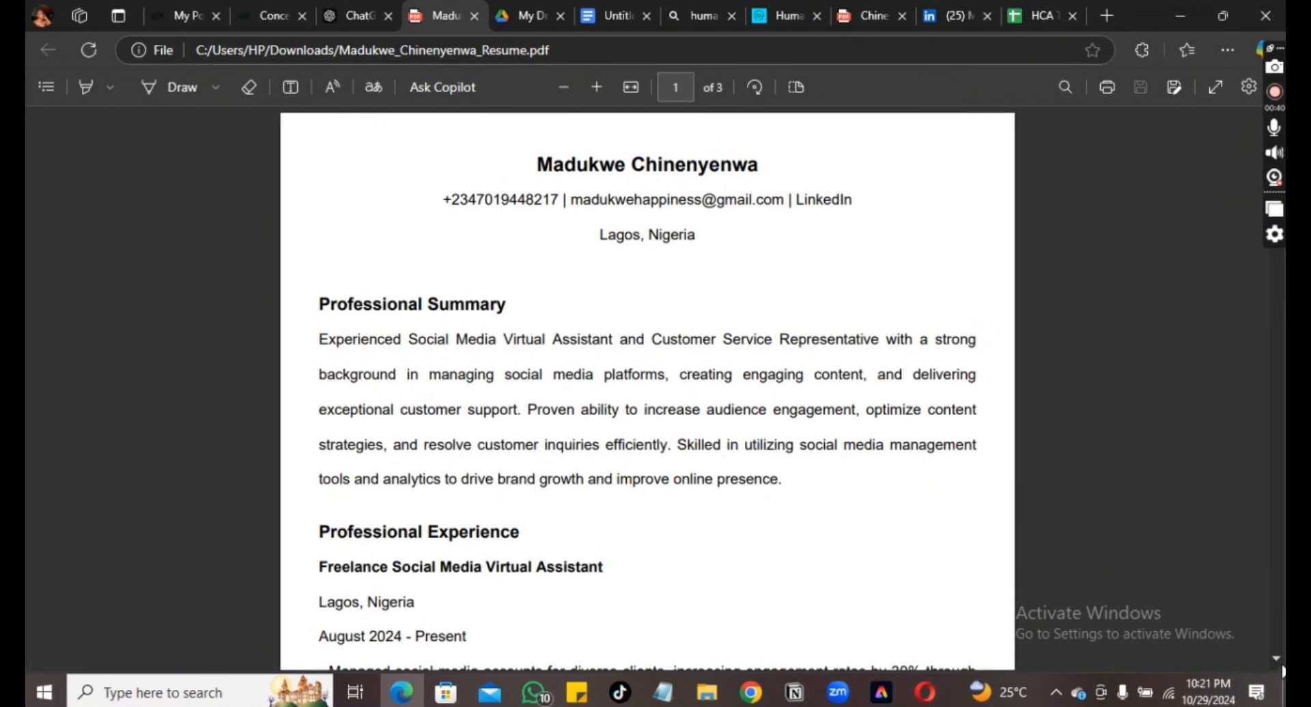
scroll(1274, 653, down, 5)
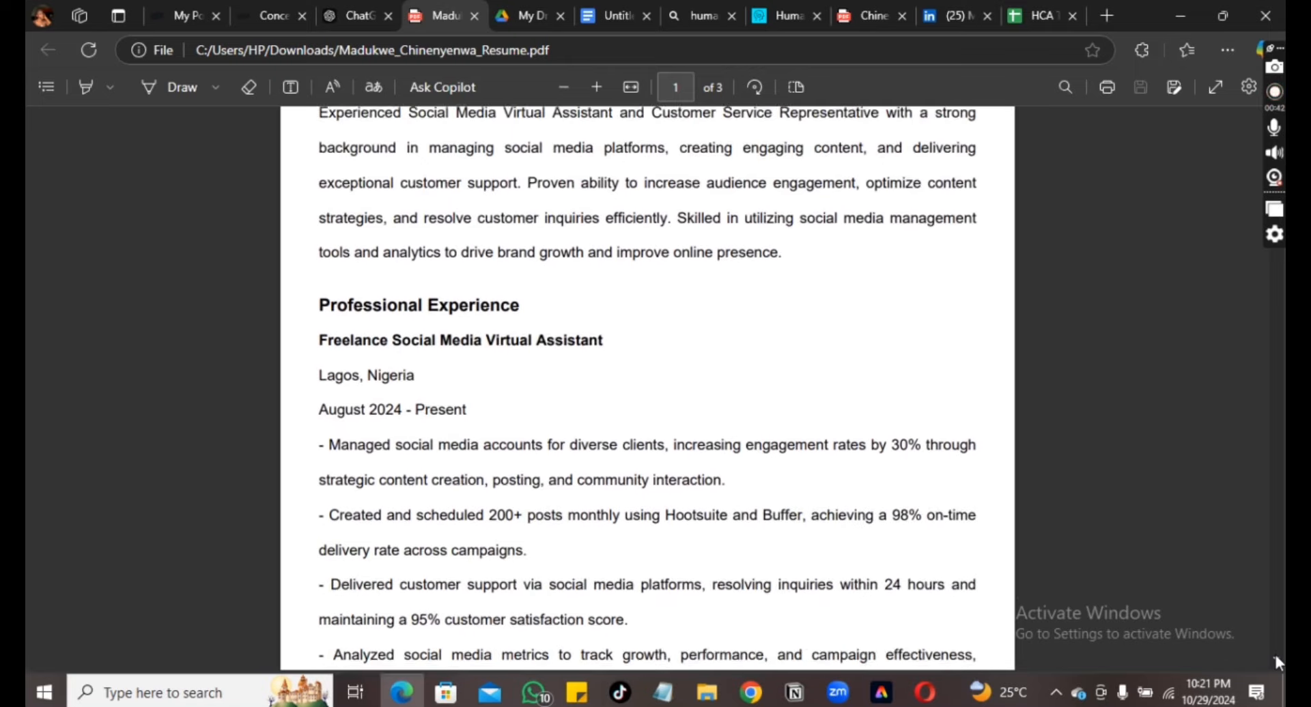
scroll(1274, 653, down, 5)
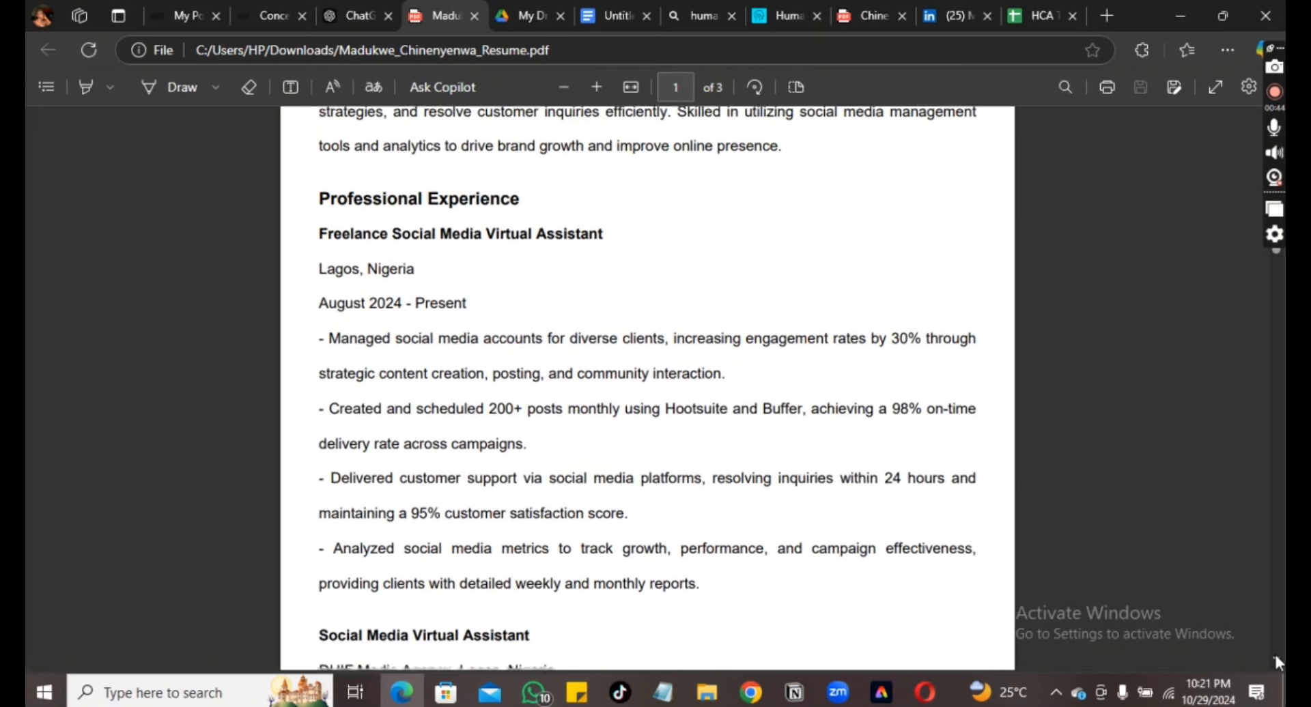
scroll(1276, 657, down, 6)
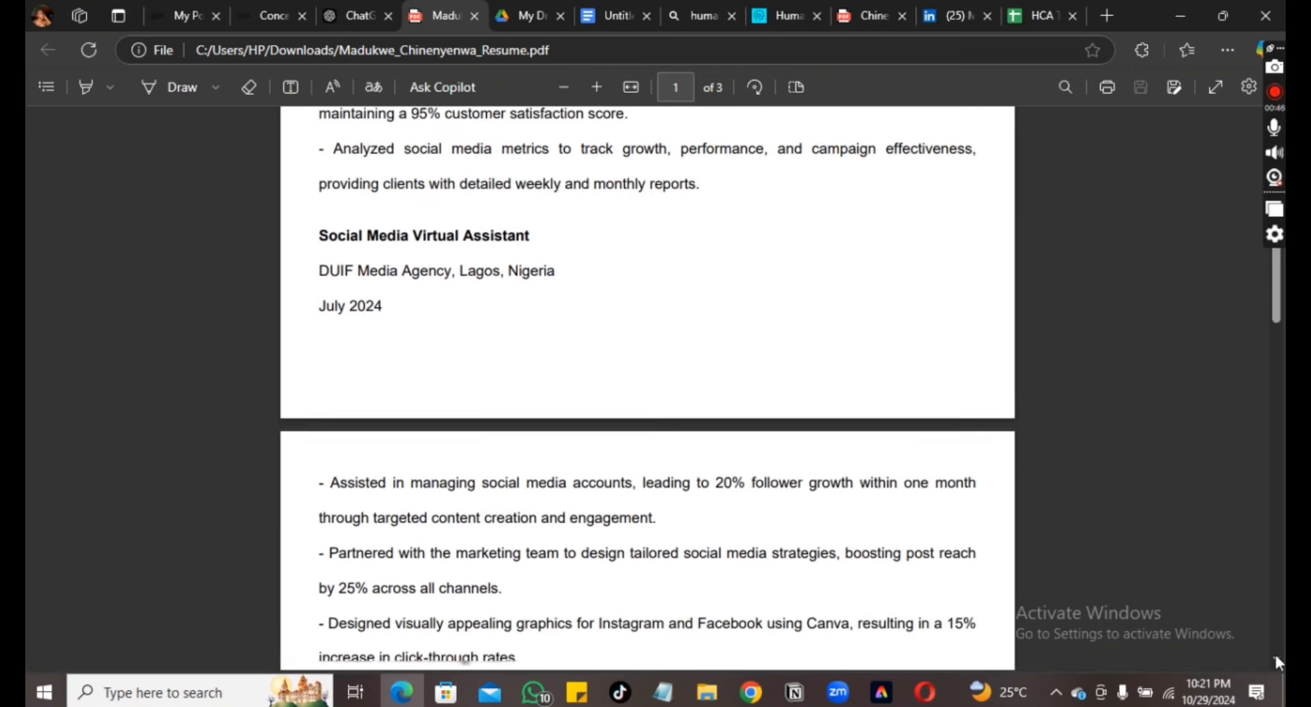
scroll(1275, 657, down, 6)
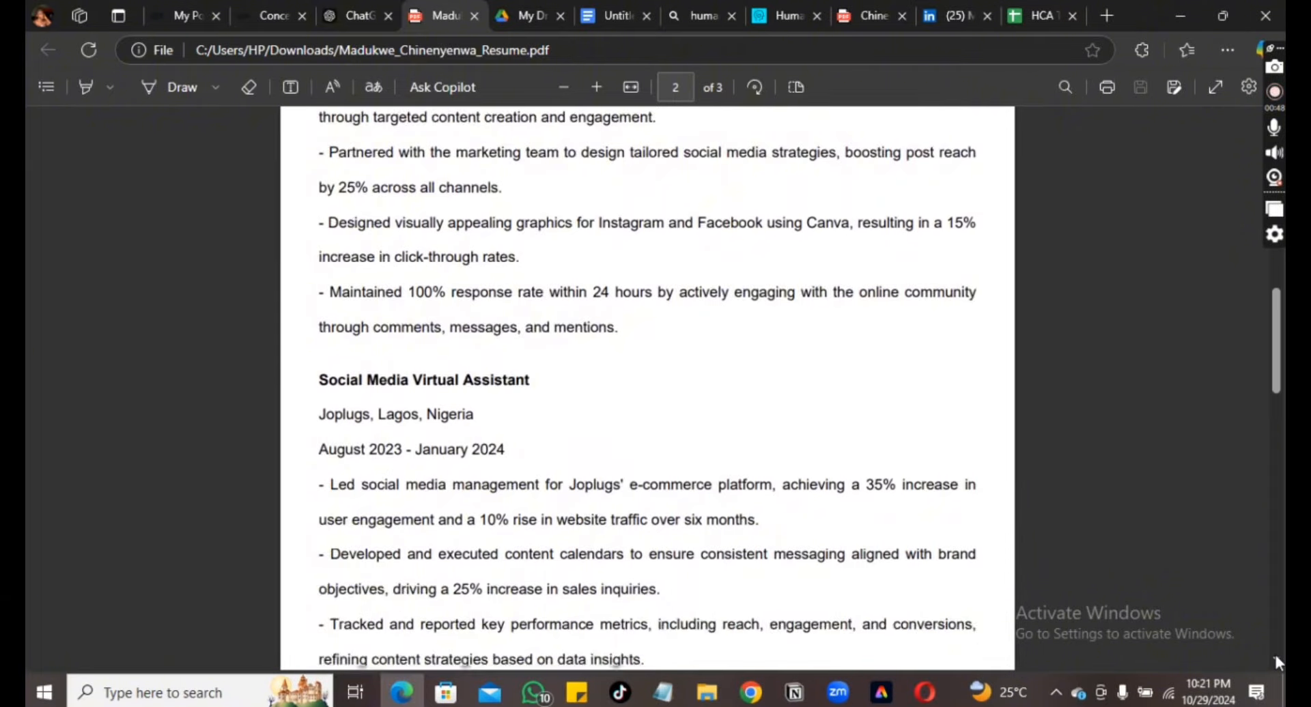
scroll(1275, 660, down, 6)
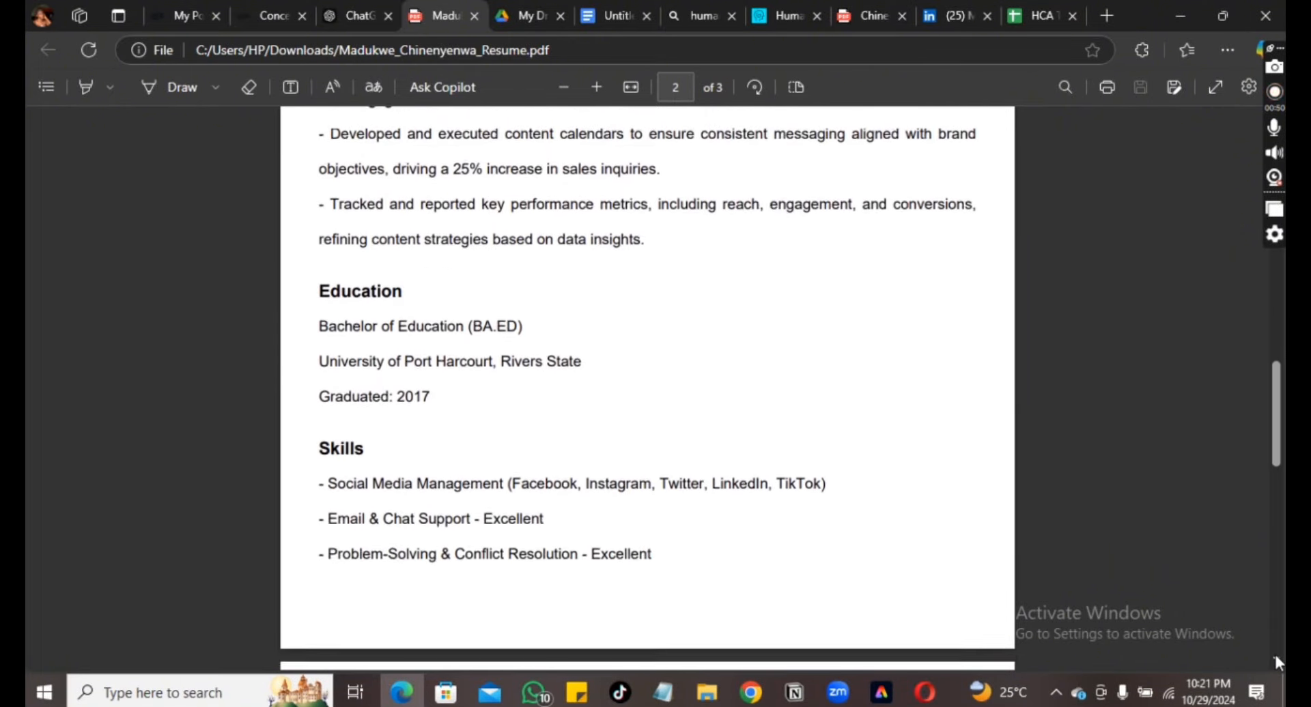
Ask Documents Maker to 'generate it in word format', then download and open the .docx resume
scroll(1277, 662, down, 8)
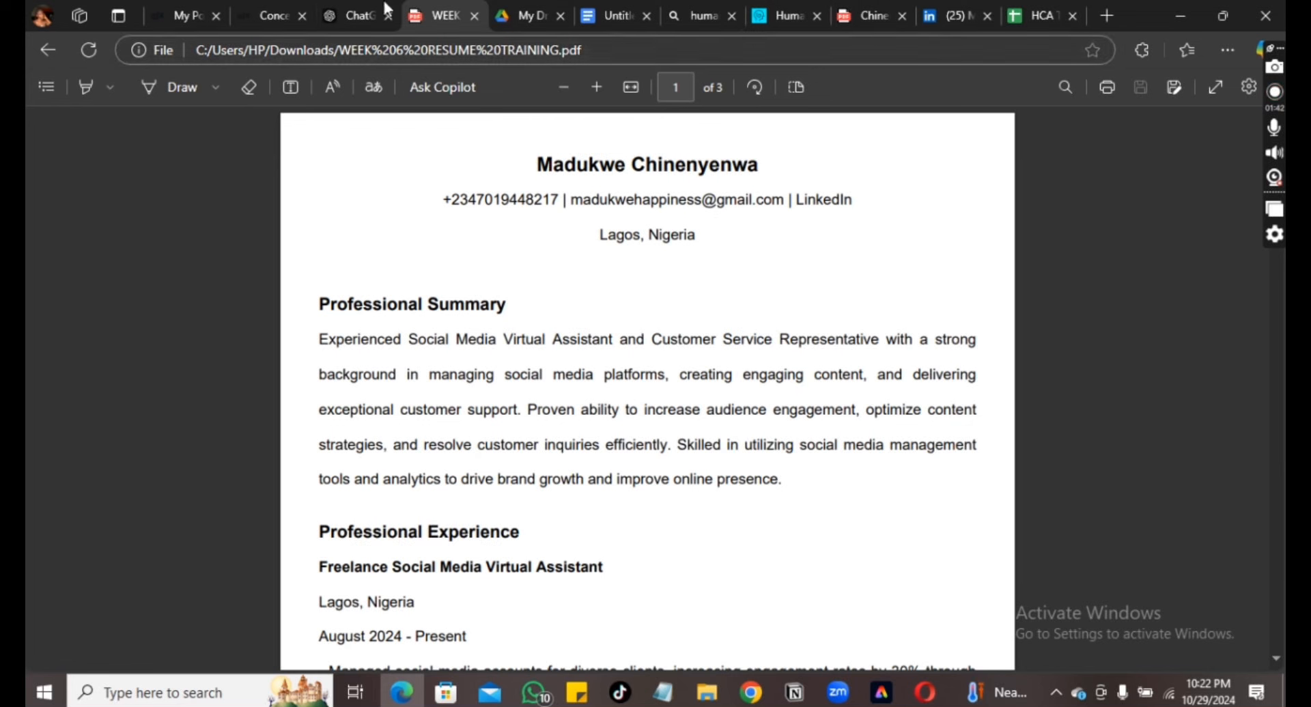
click(348, 15)
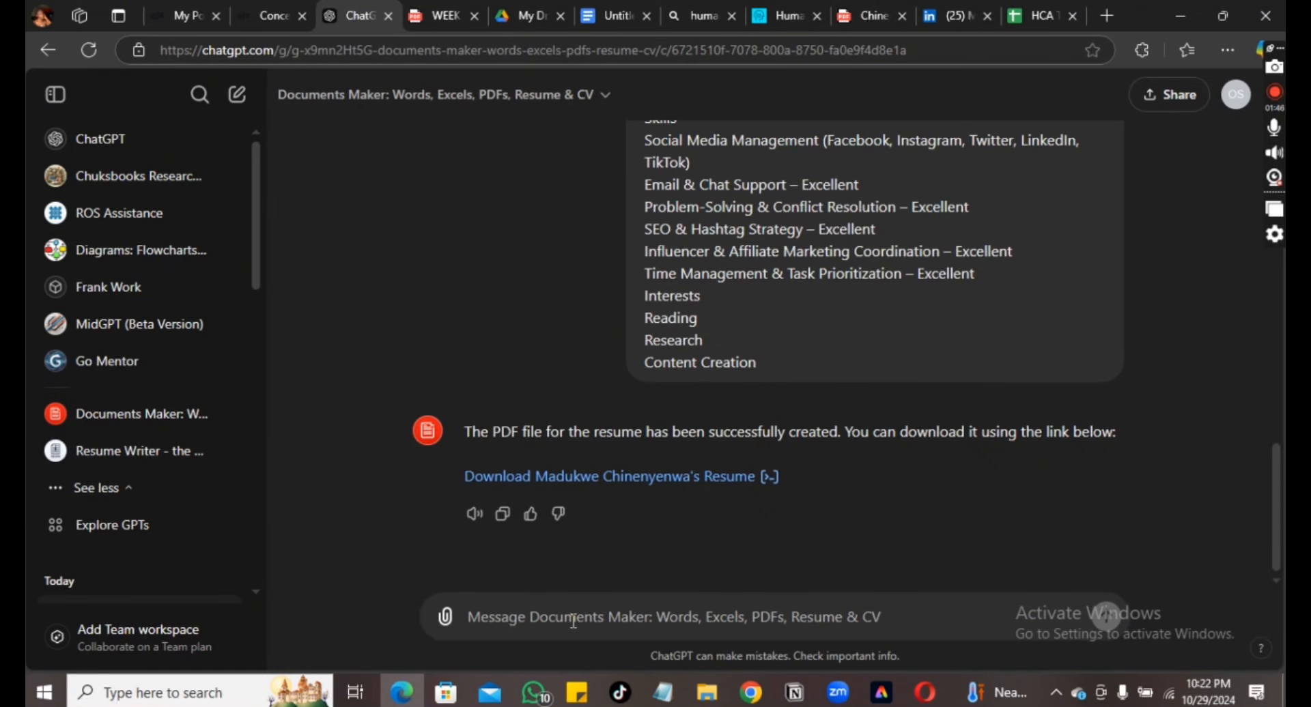
text(generate )
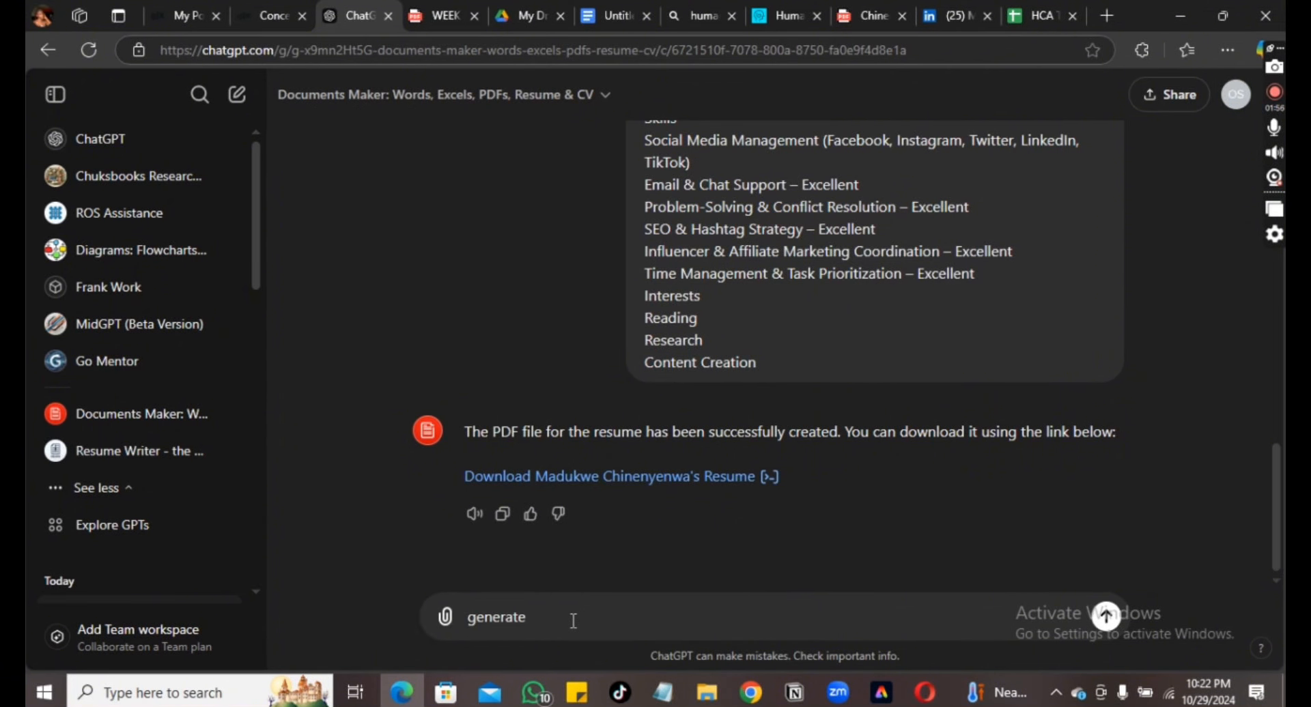
text(it in word formate)
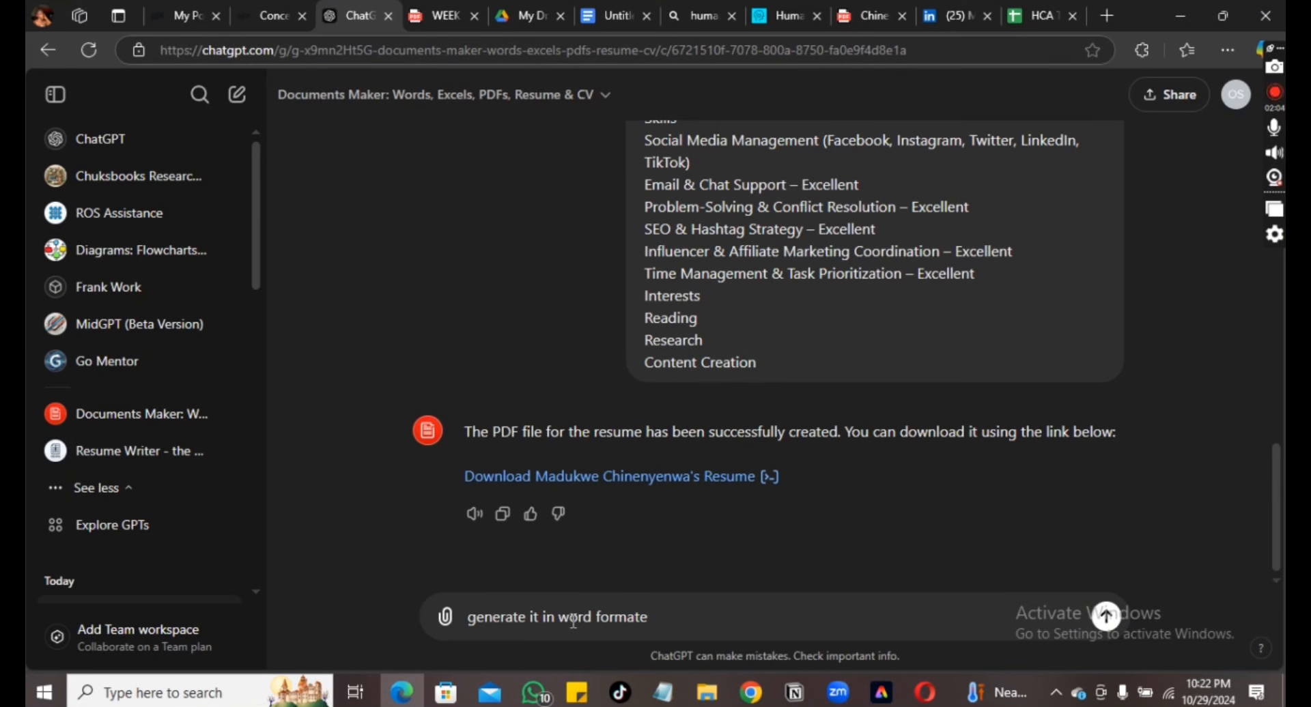
key(BackSpace)
key(Return)
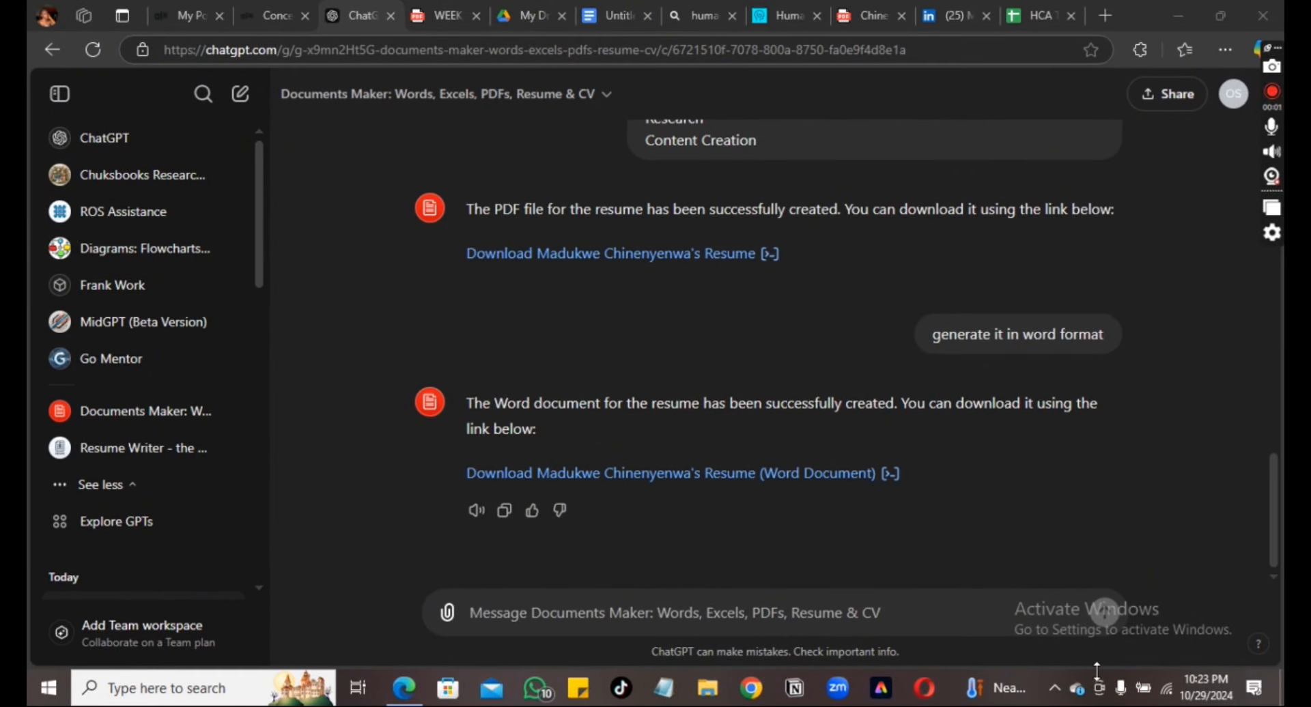
click(809, 484)
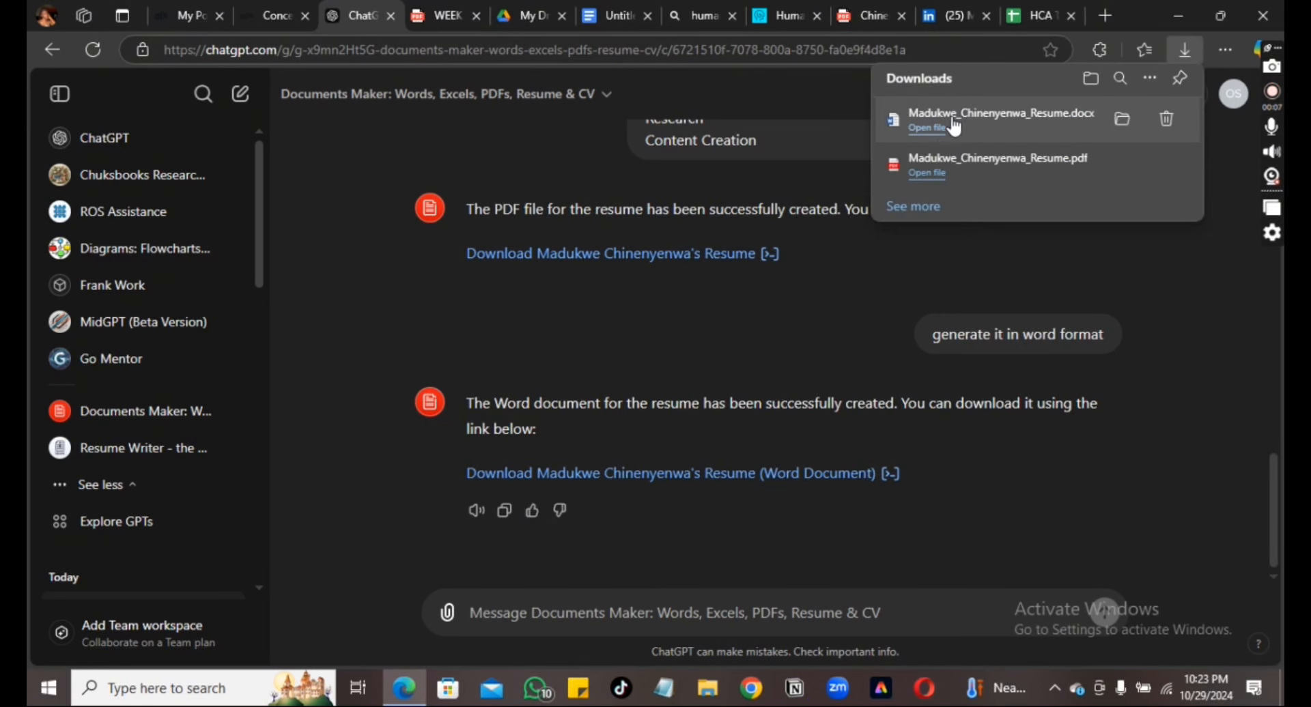
click(943, 136)
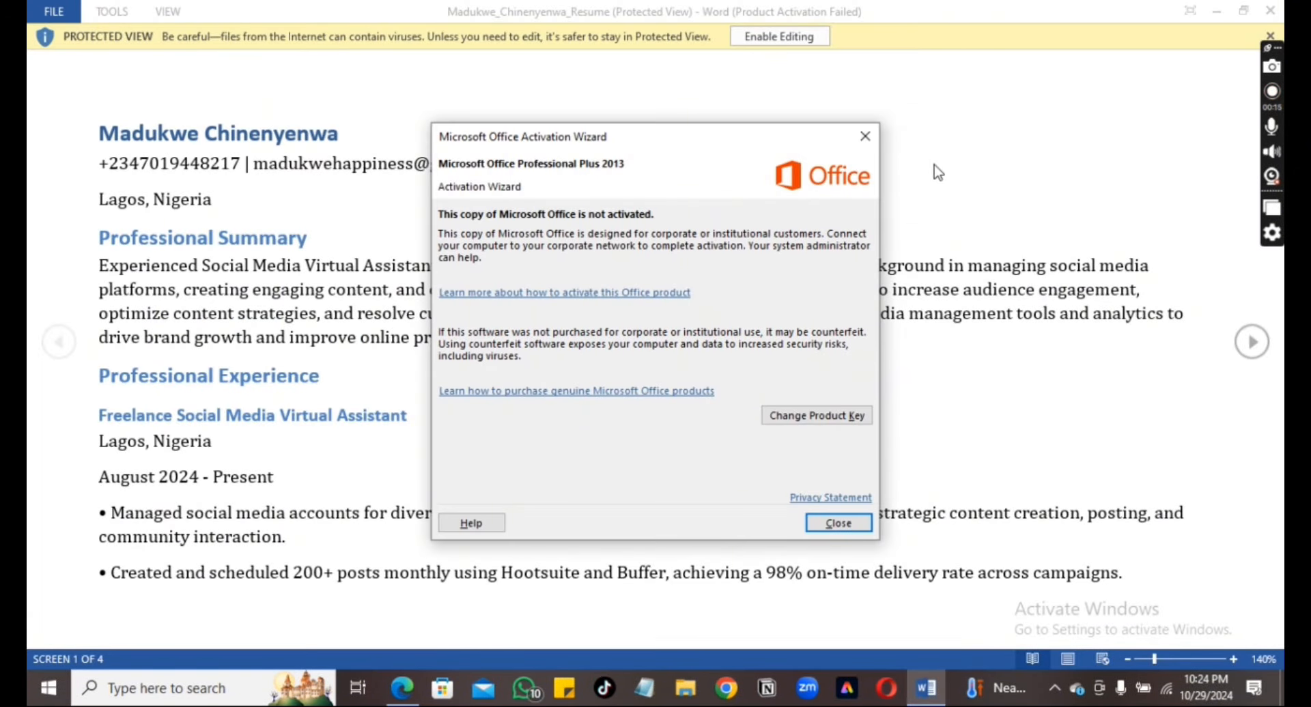
Close the Office activation notice and enable editing of the resume document
click(838, 521)
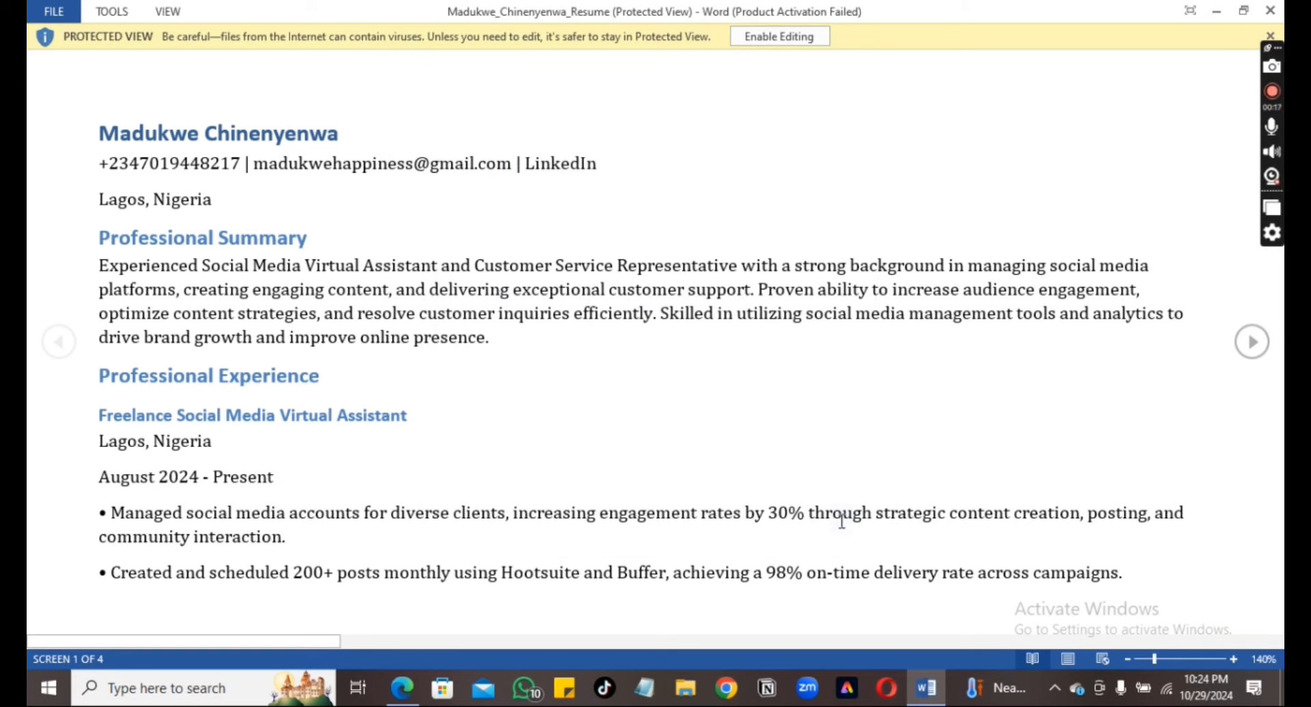
click(792, 40)
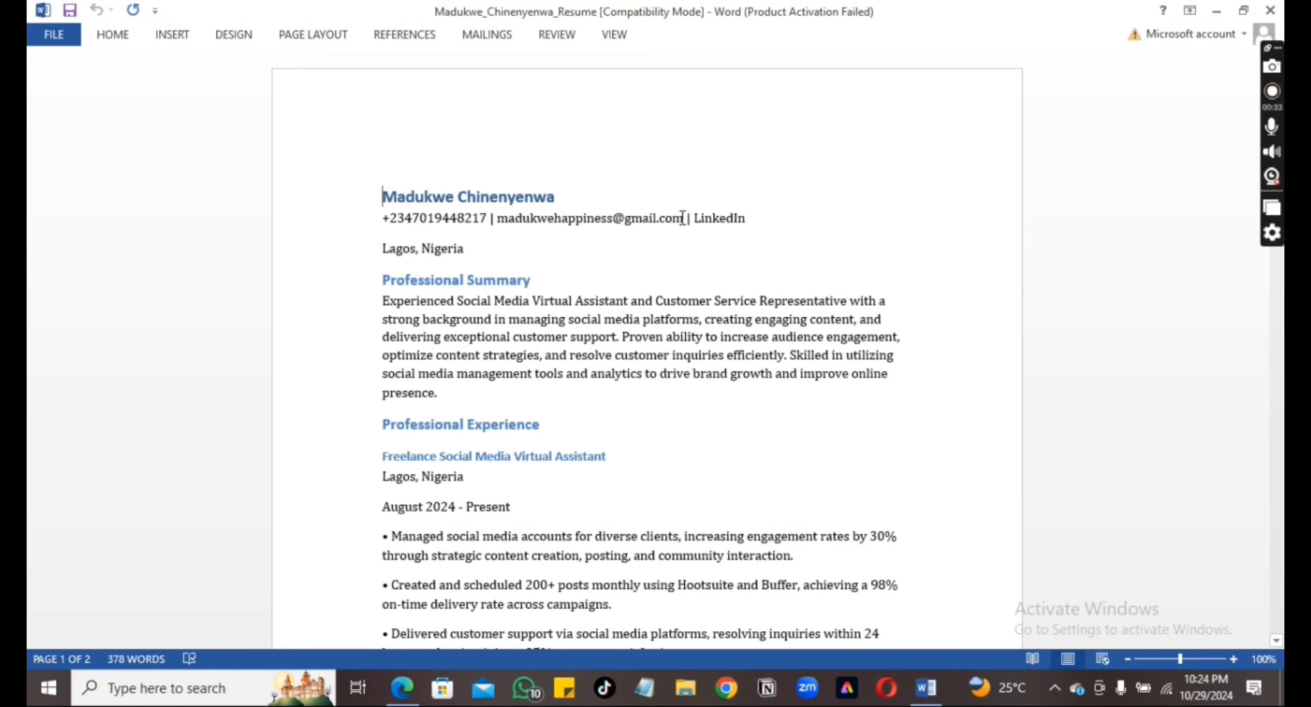
Select the e-mail address in the contact line and link it as a mailto hyperlink to the applicant's e-mail address
double_click(621, 218)
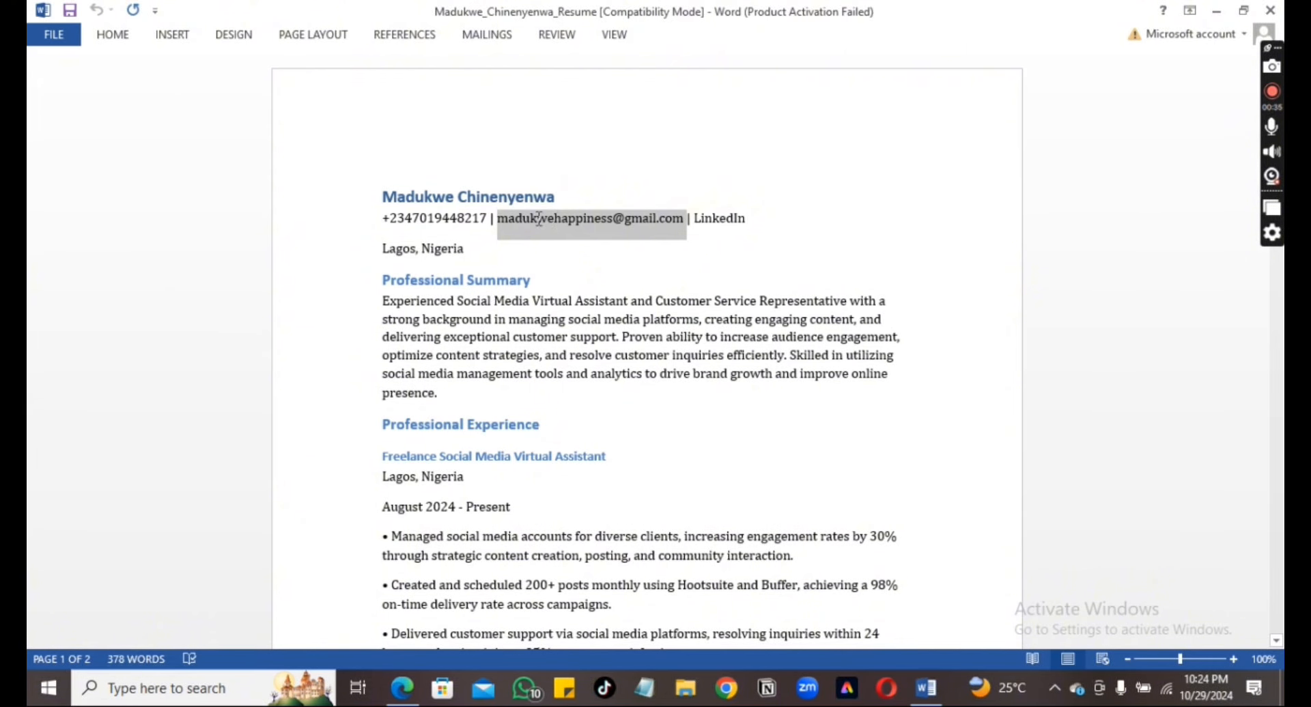
click(172, 34)
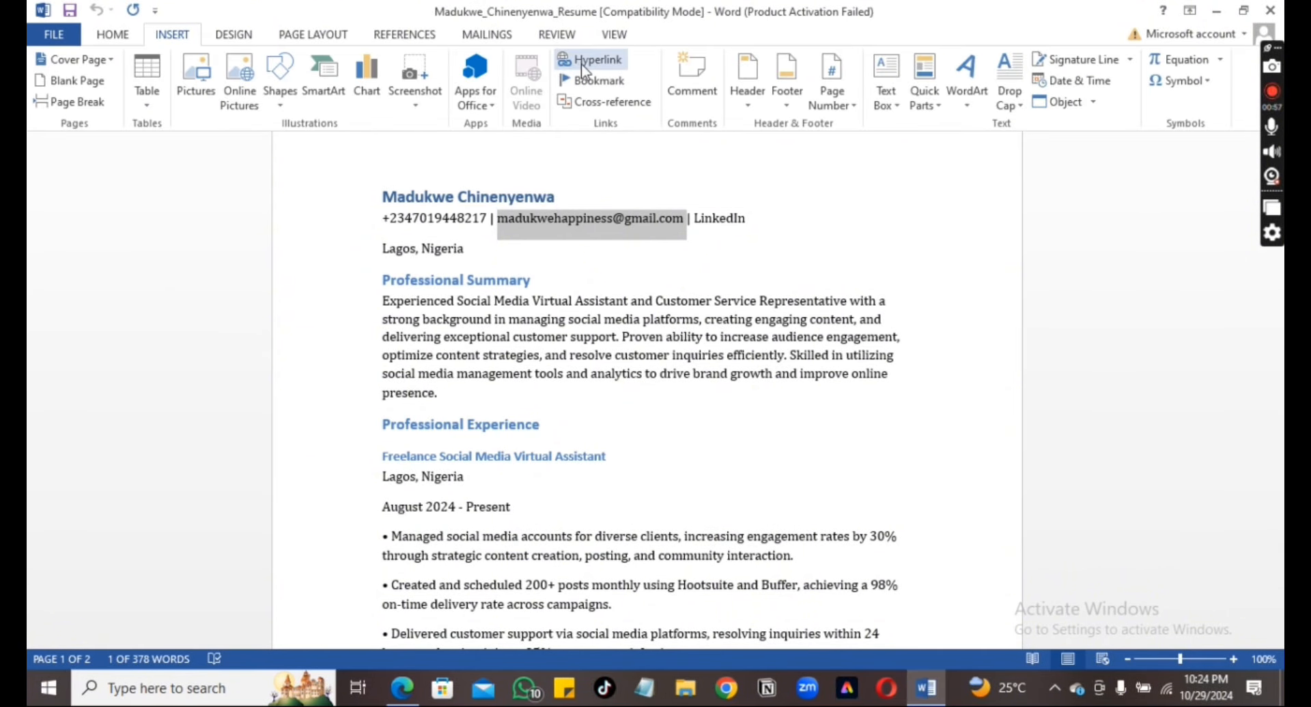
click(580, 64)
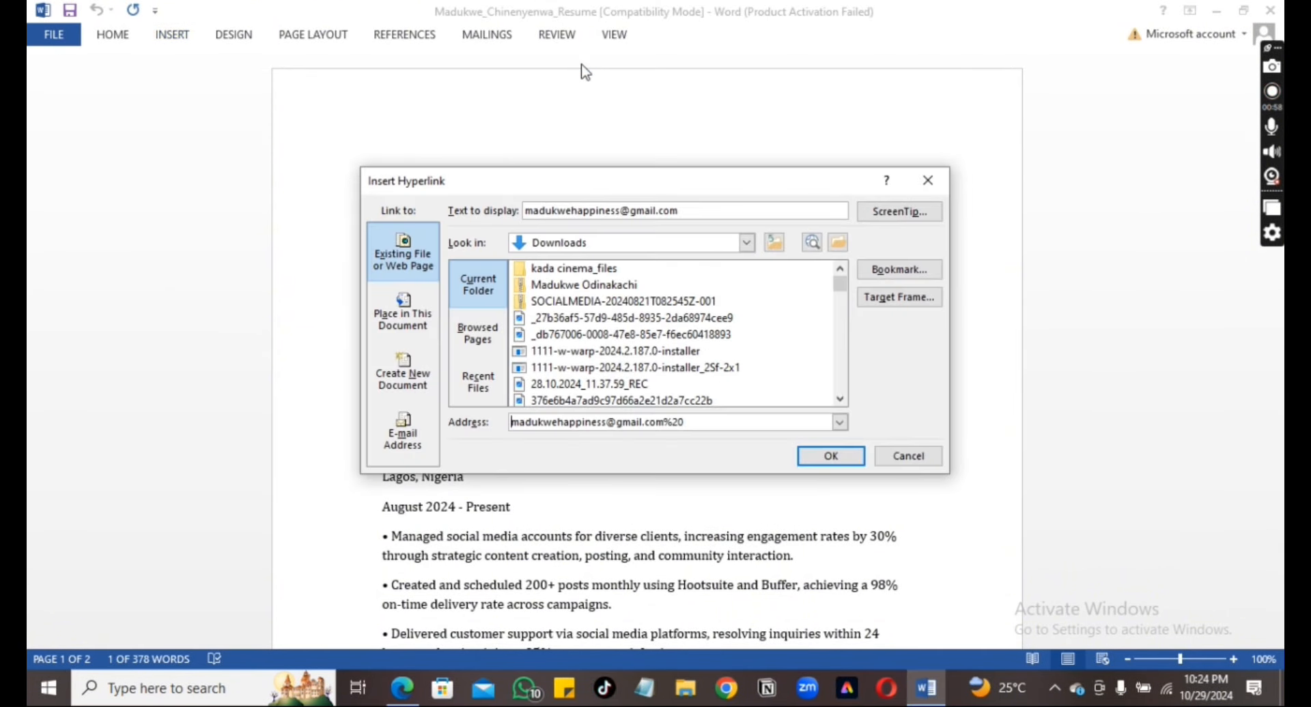
click(395, 451)
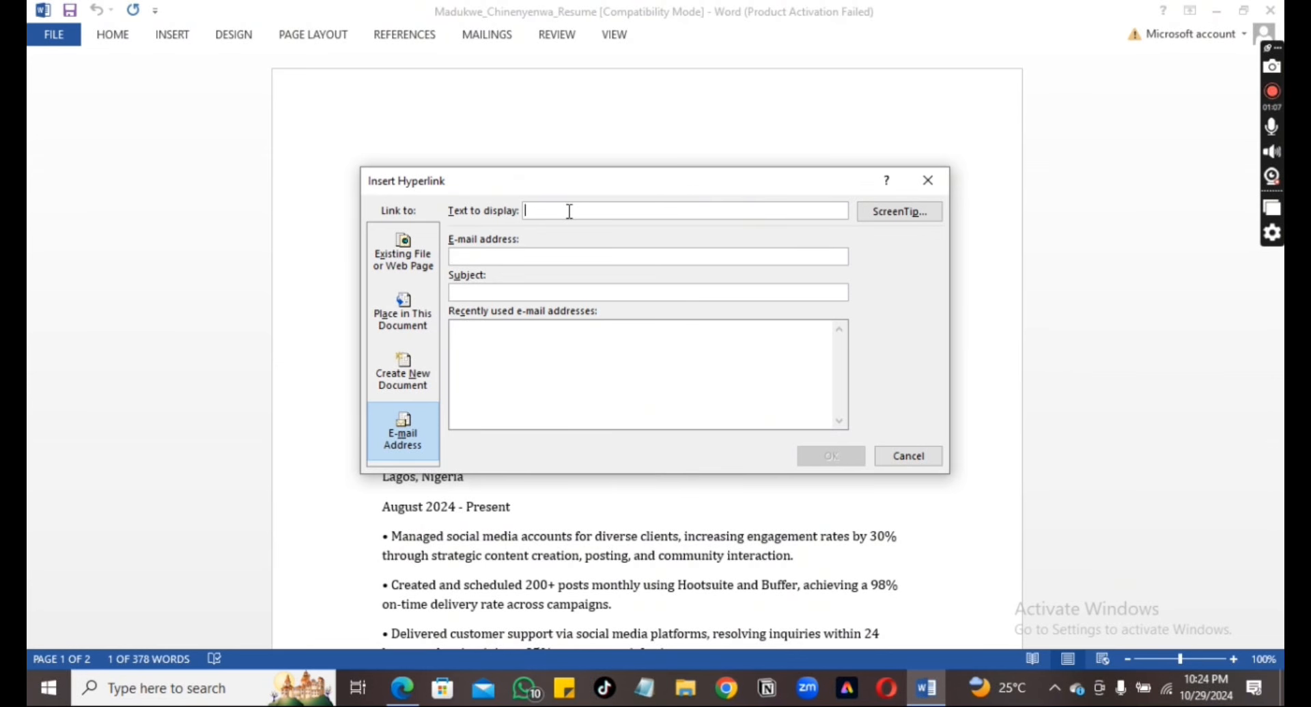
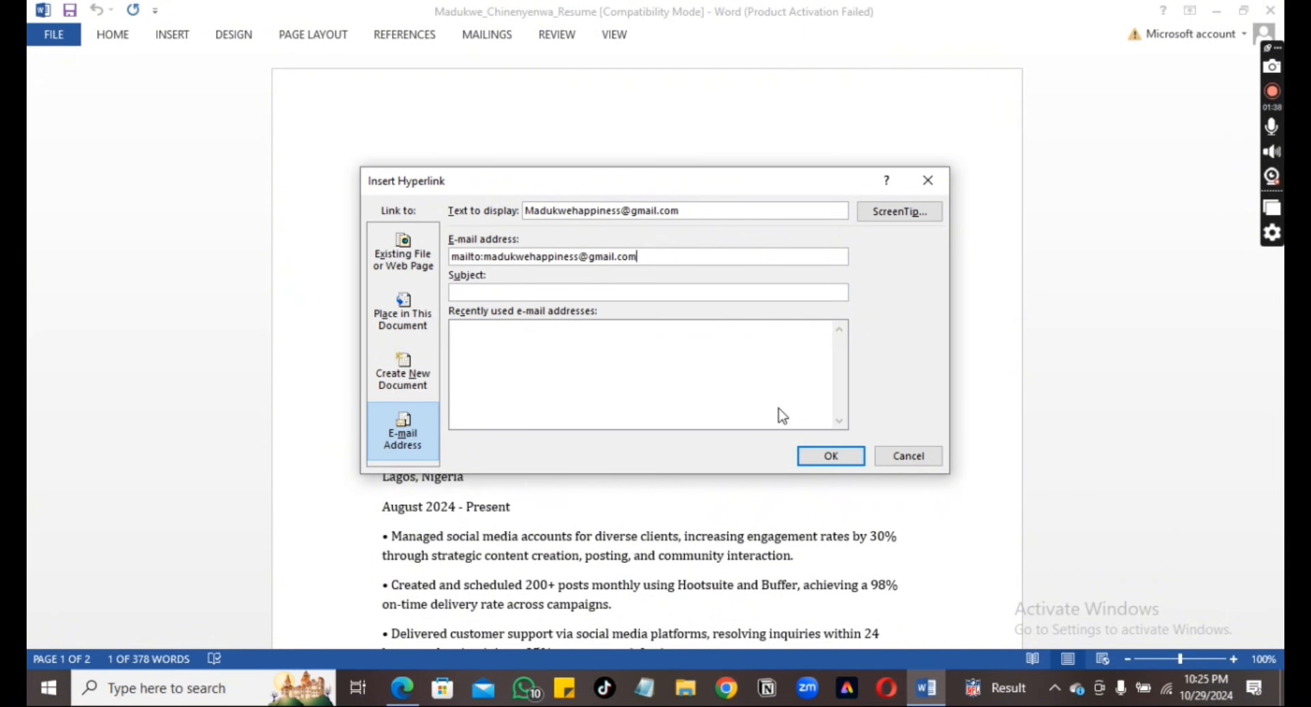
click(814, 459)
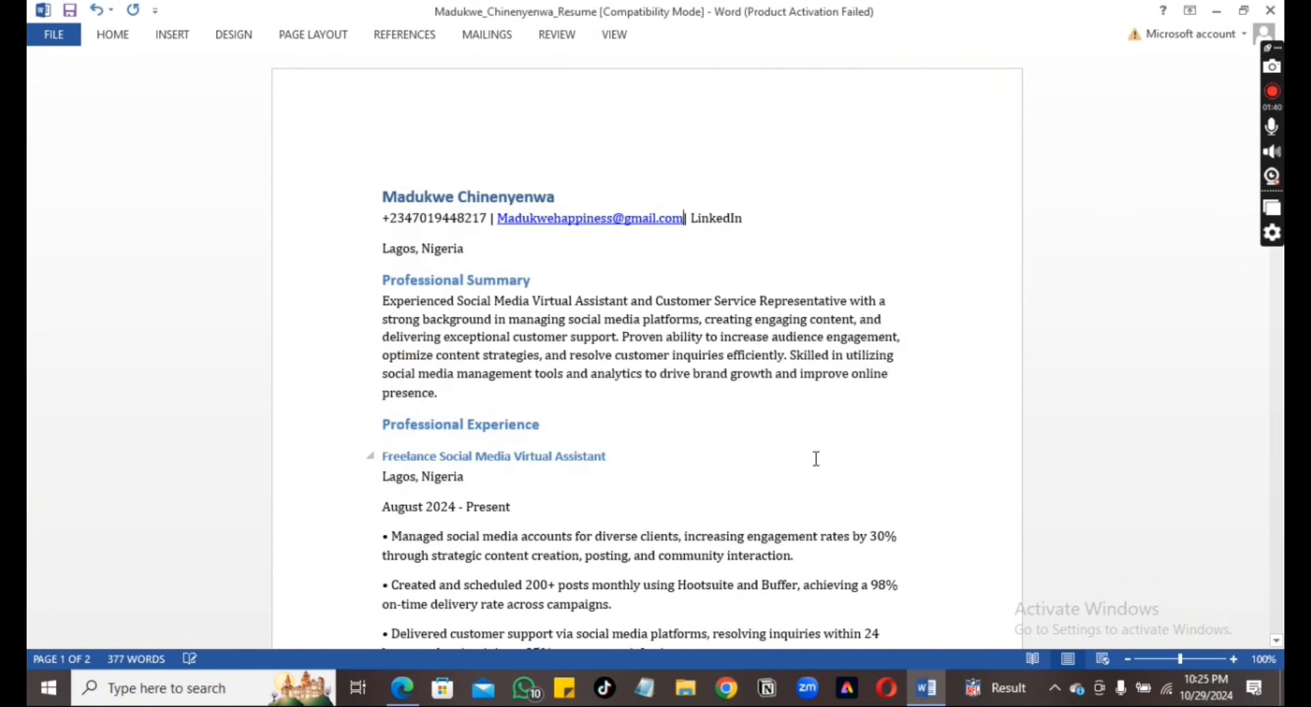
Select the word 'LinkedIn' in the contact line and open its Insert Hyperlink dialog, ready for the address
mouse_move(605, 217)
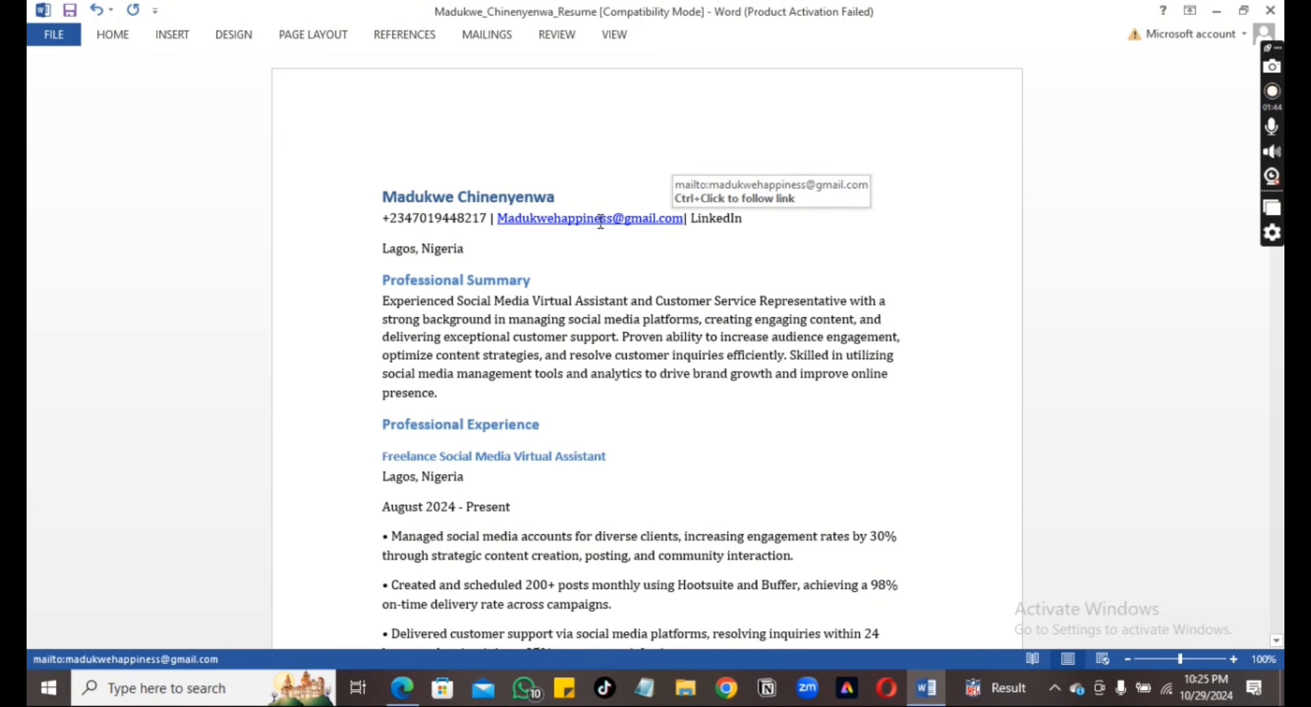
click(680, 220)
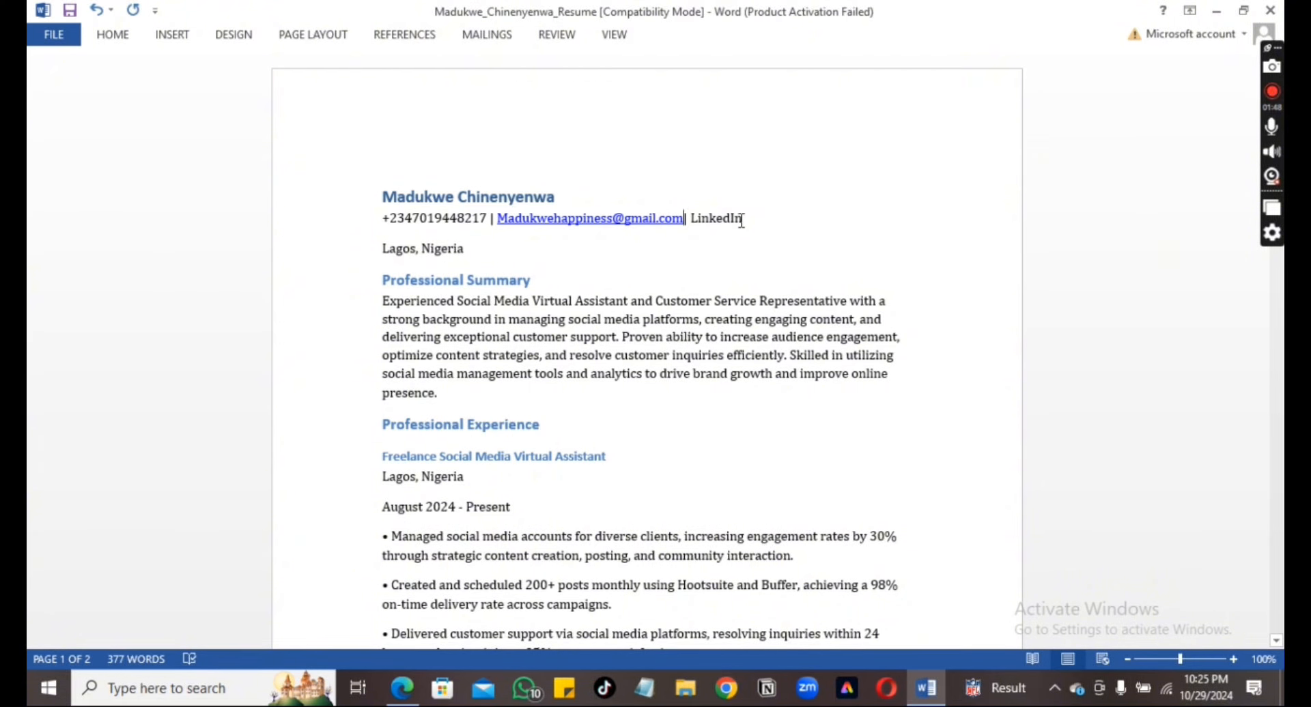
drag(742, 220, 696, 230)
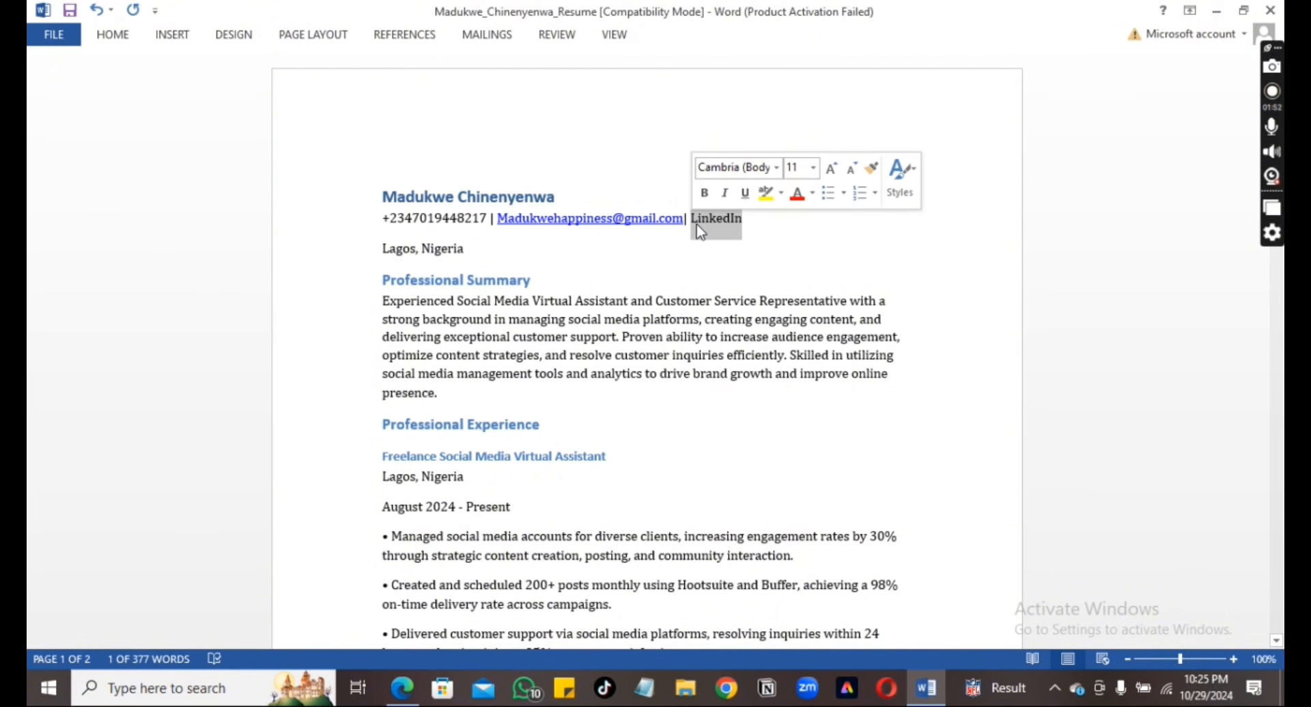
right_click(700, 231)
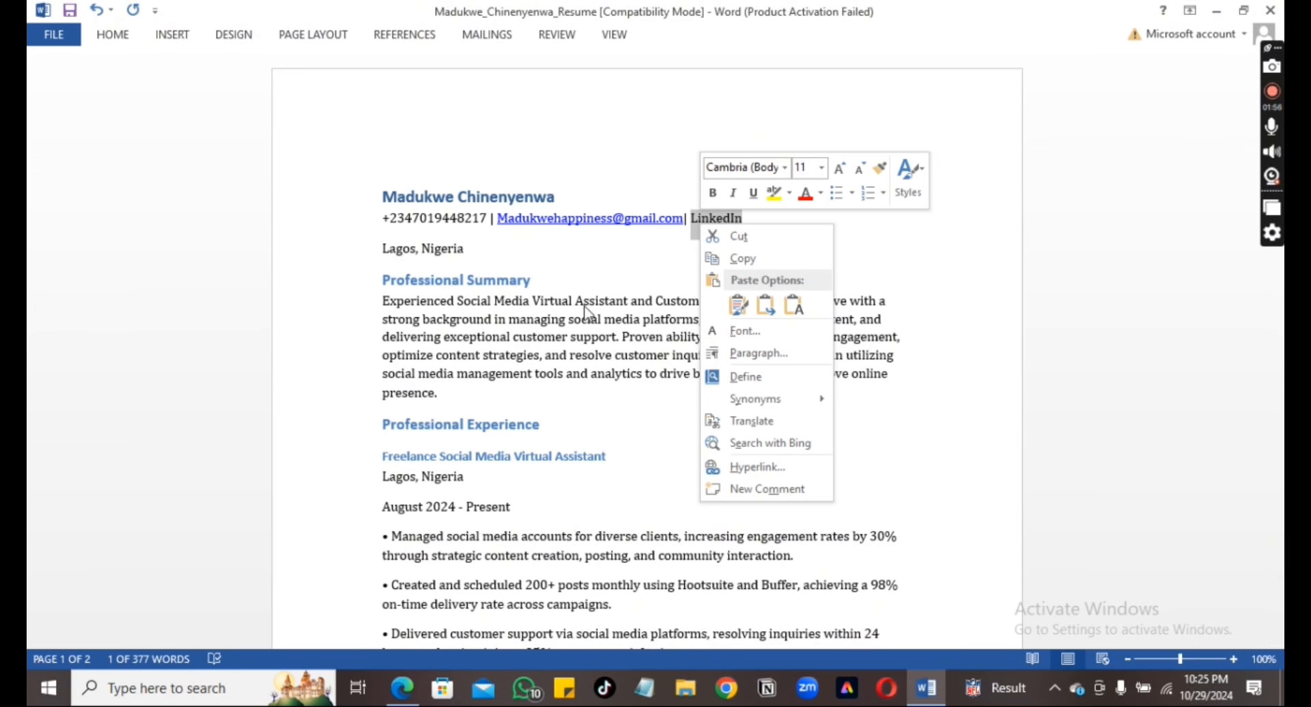
click(743, 469)
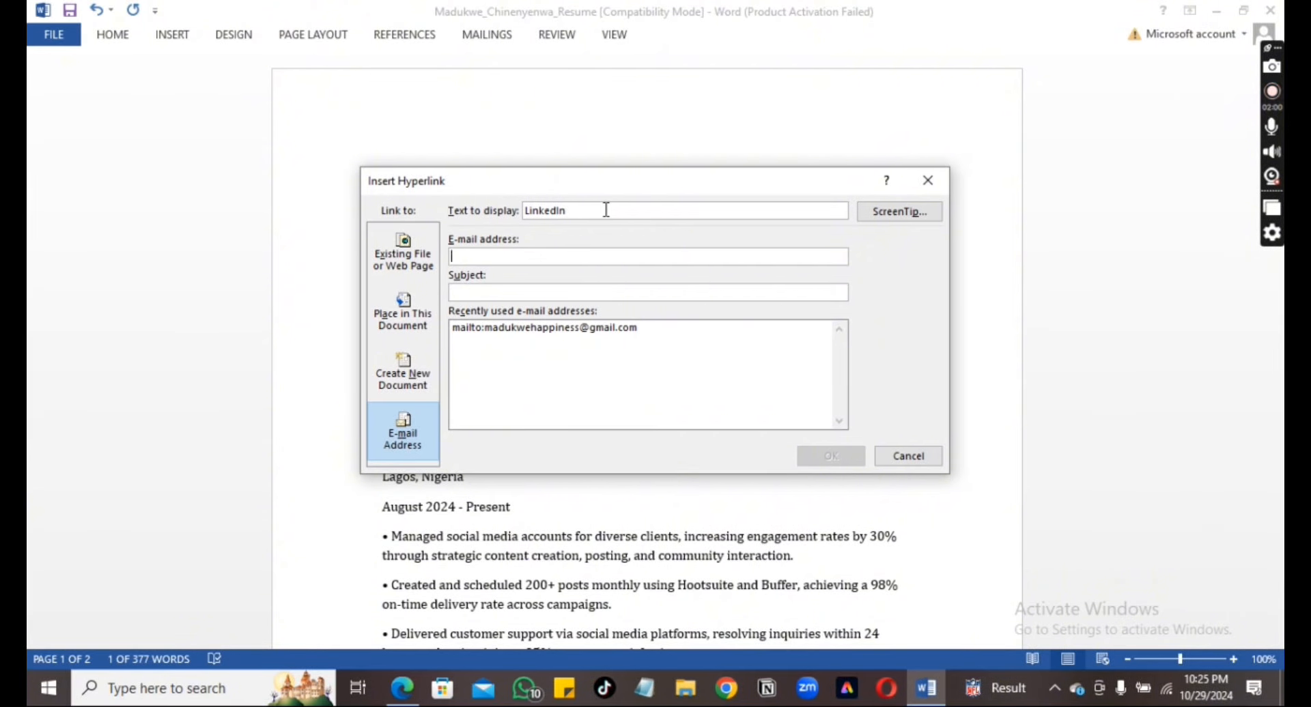
click(548, 254)
click(402, 688)
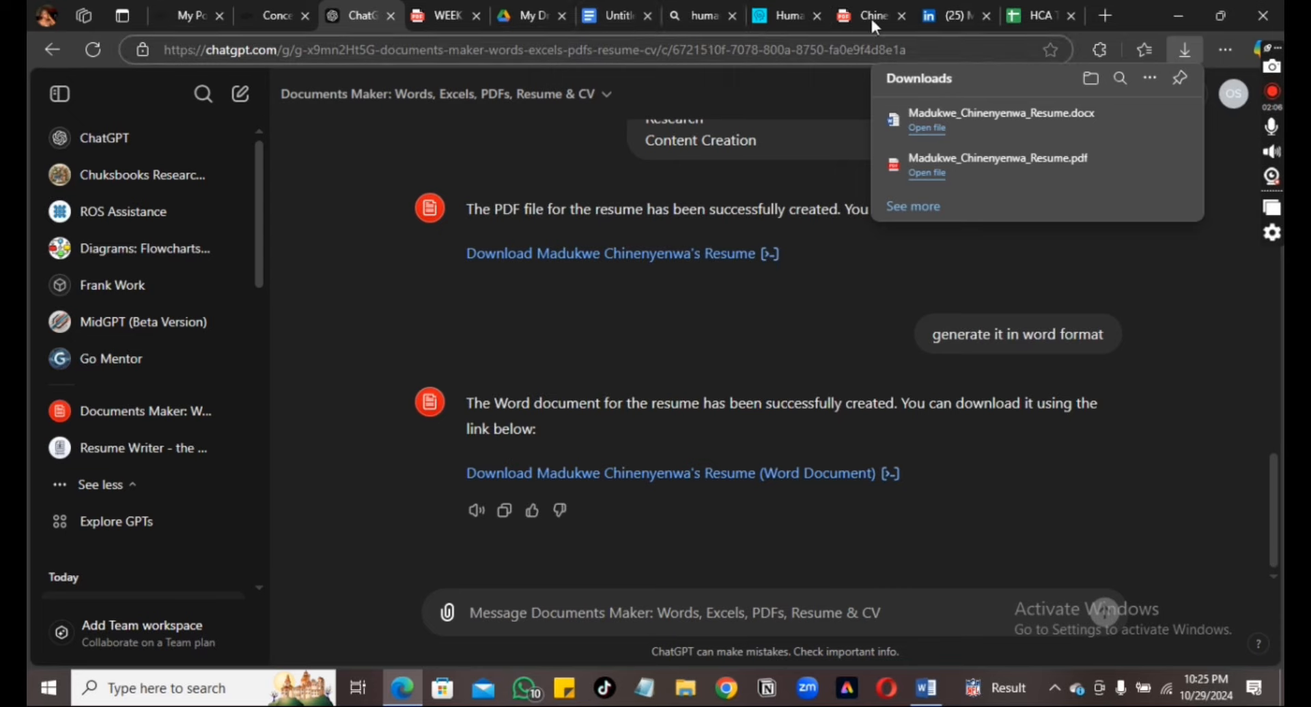
Copy the LinkedIn profile page's URL from the Edge address bar and return to Word
click(932, 15)
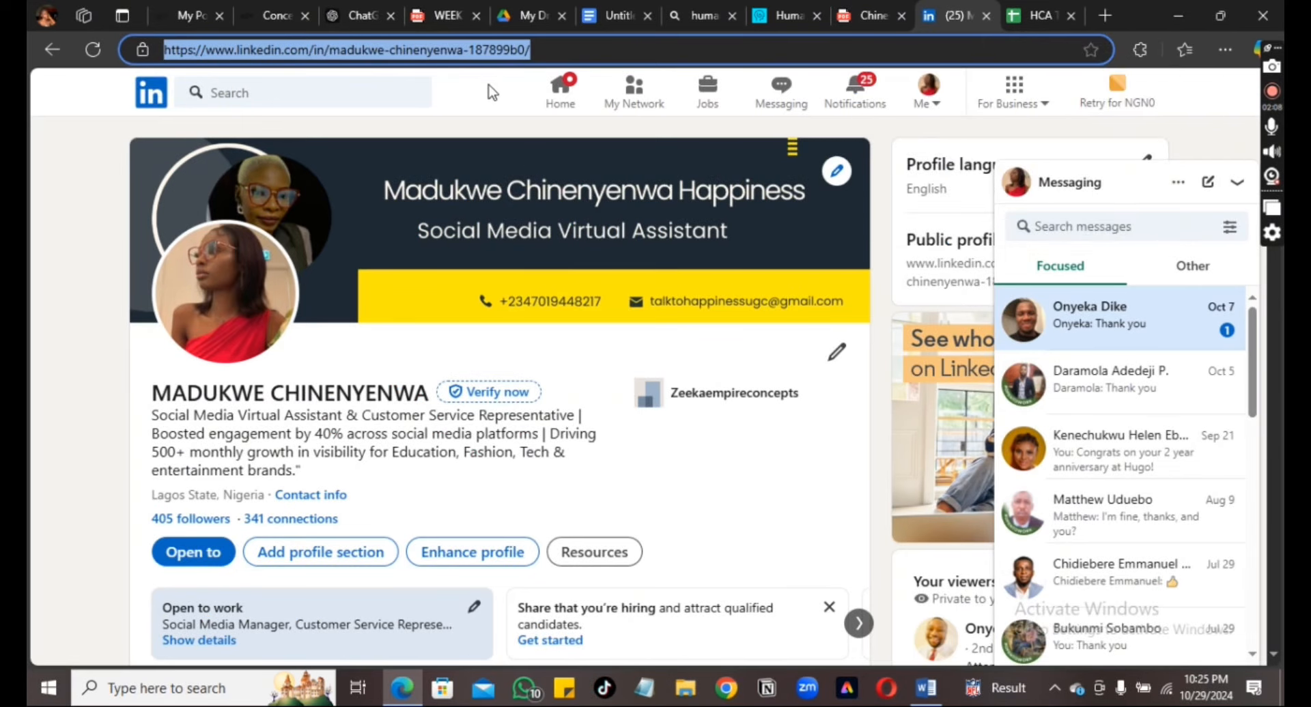
right_click(475, 47)
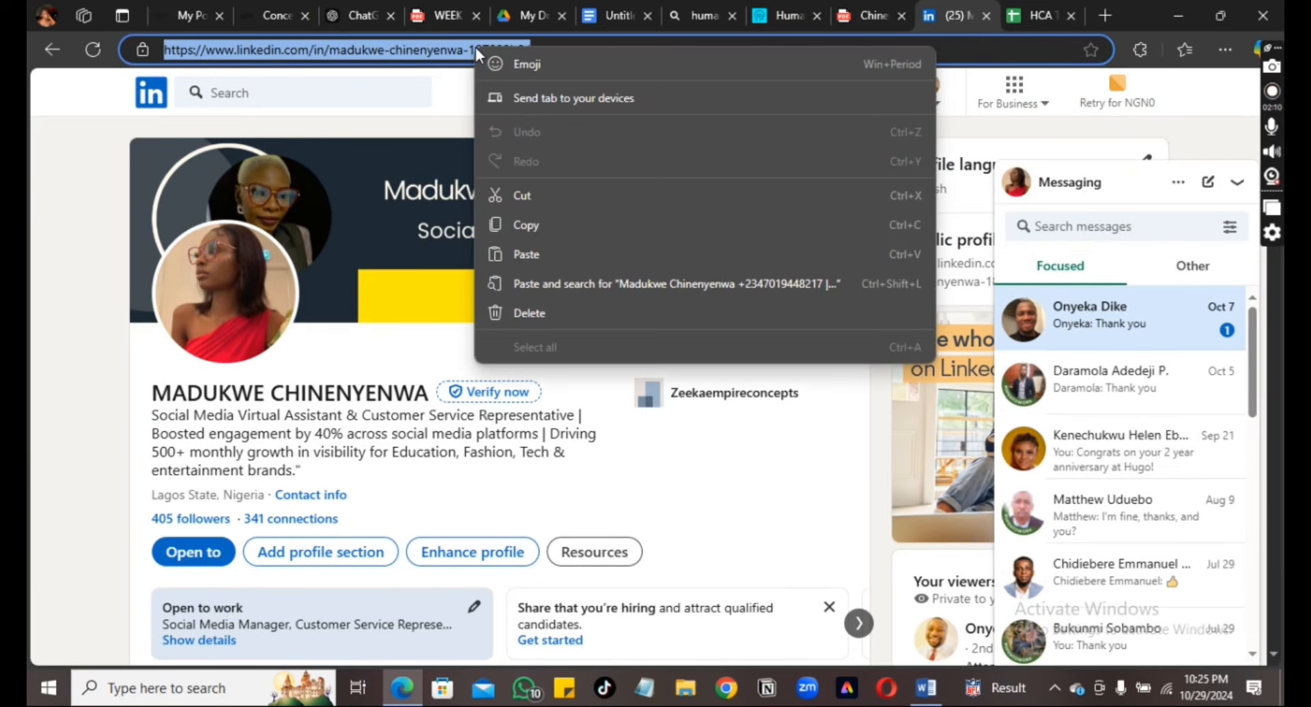
click(554, 224)
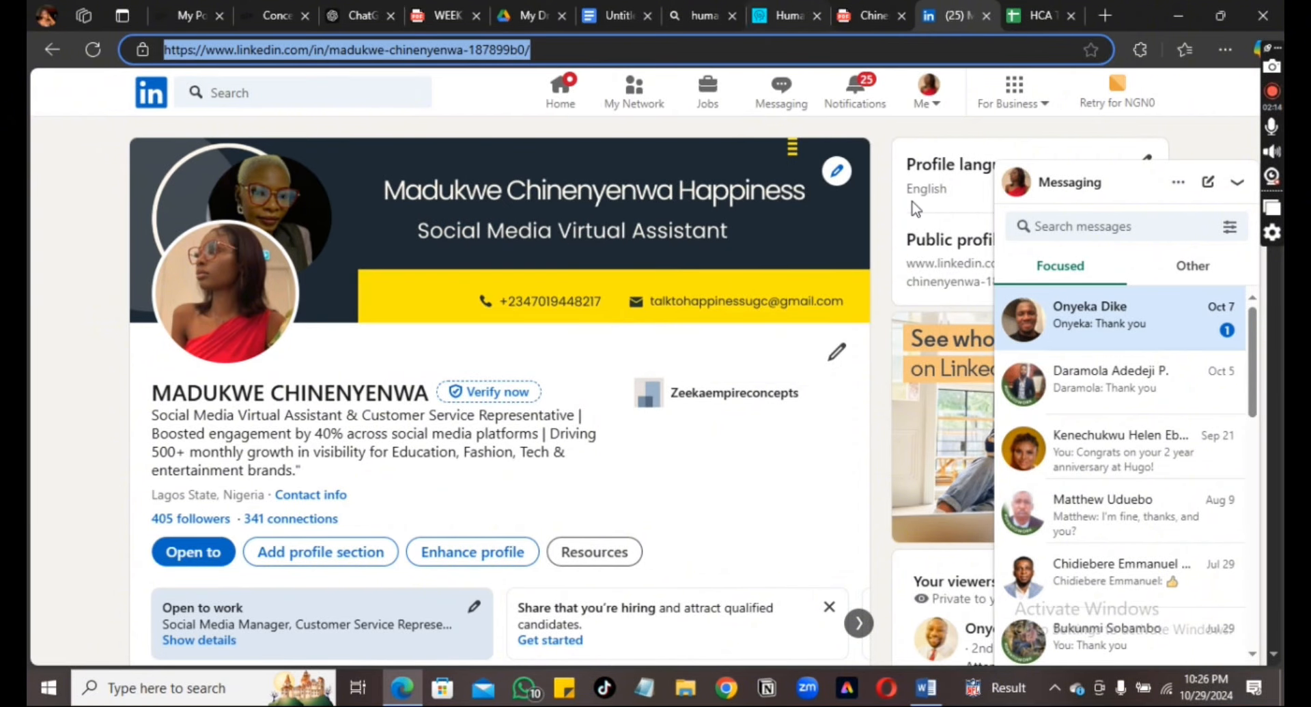
click(926, 702)
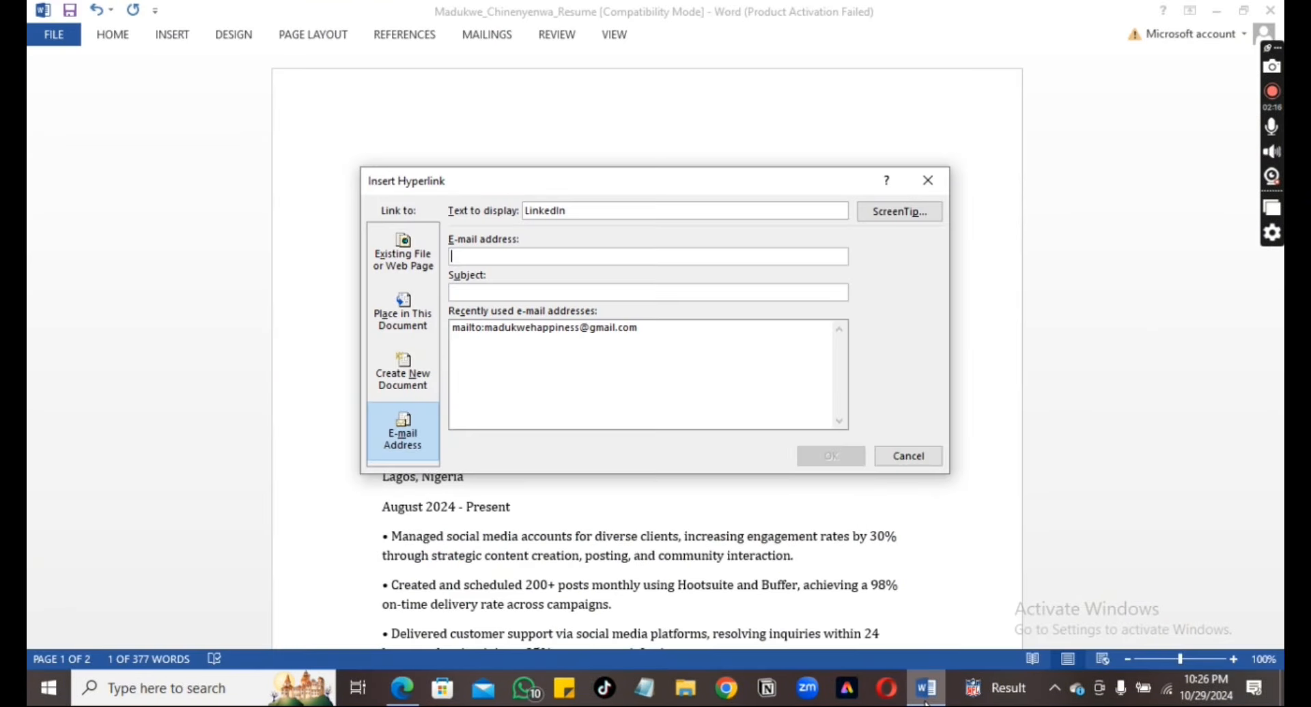
Paste the copied LinkedIn profile URL as the hyperlink for 'LinkedIn' and confirm it
click(543, 256)
key(ctrl+v)
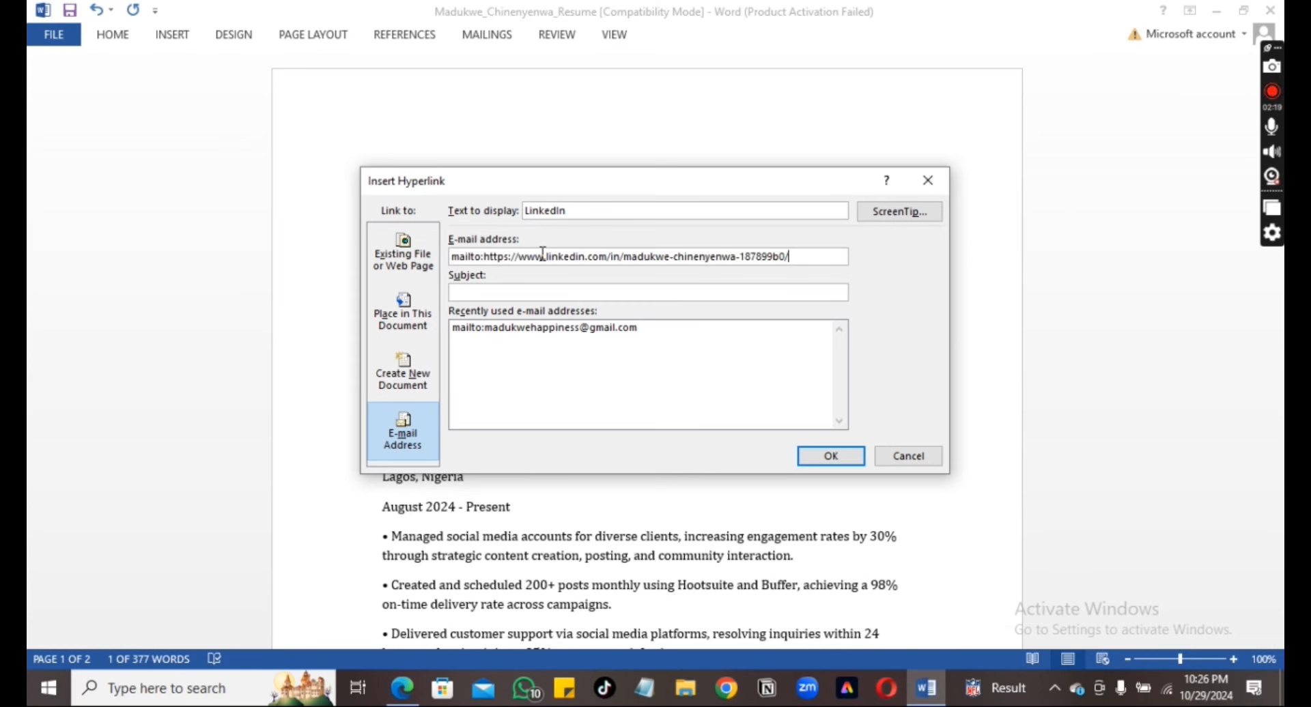
click(831, 458)
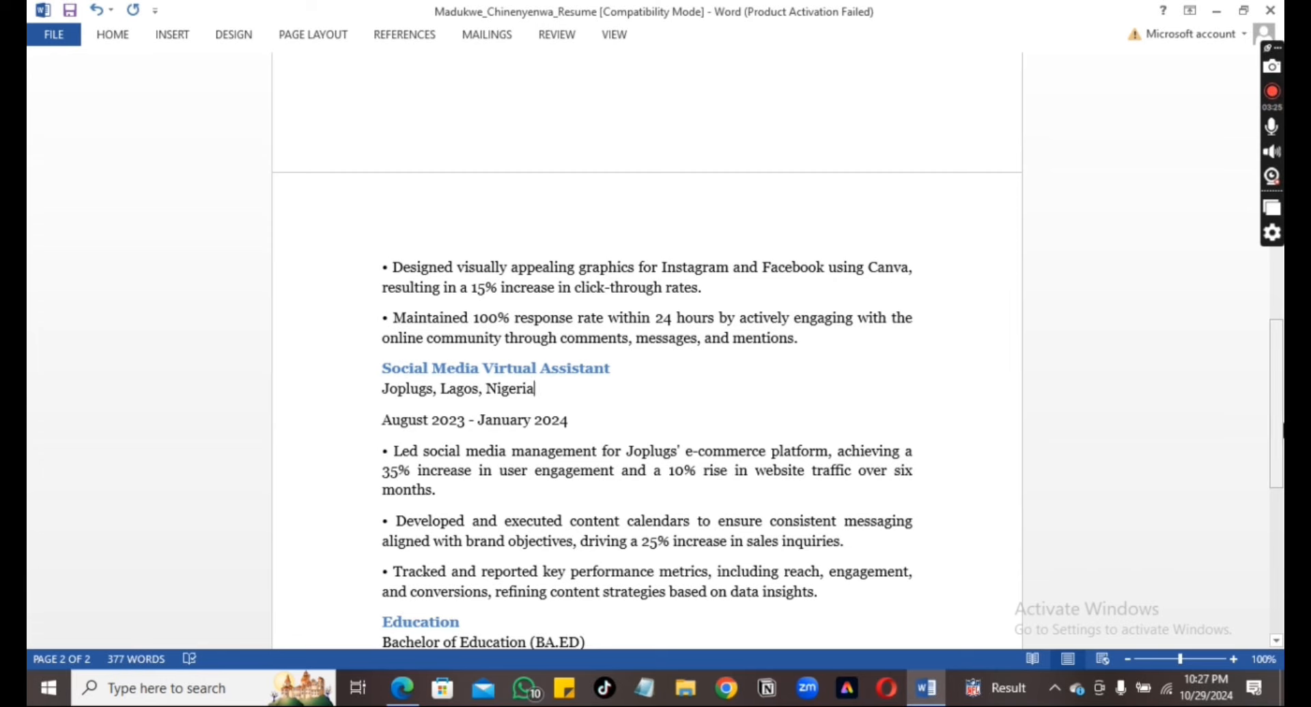
drag(1277, 445, 1159, 110)
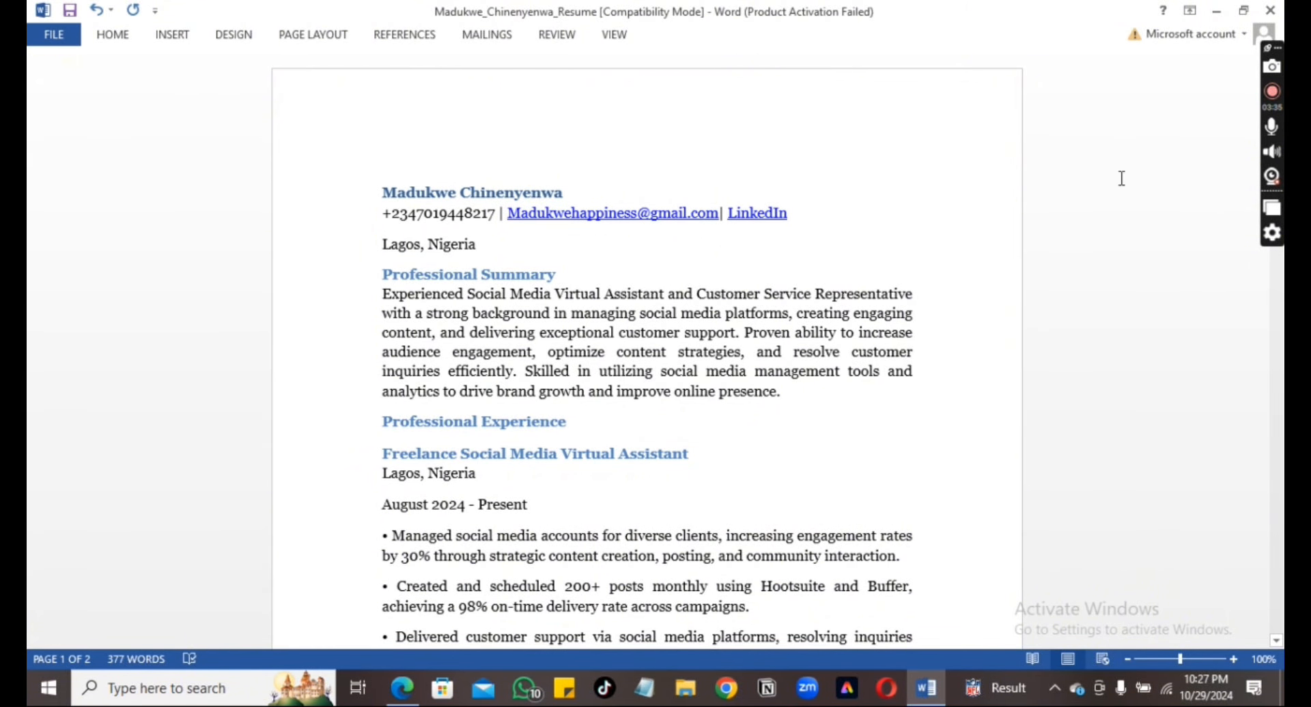
click(403, 698)
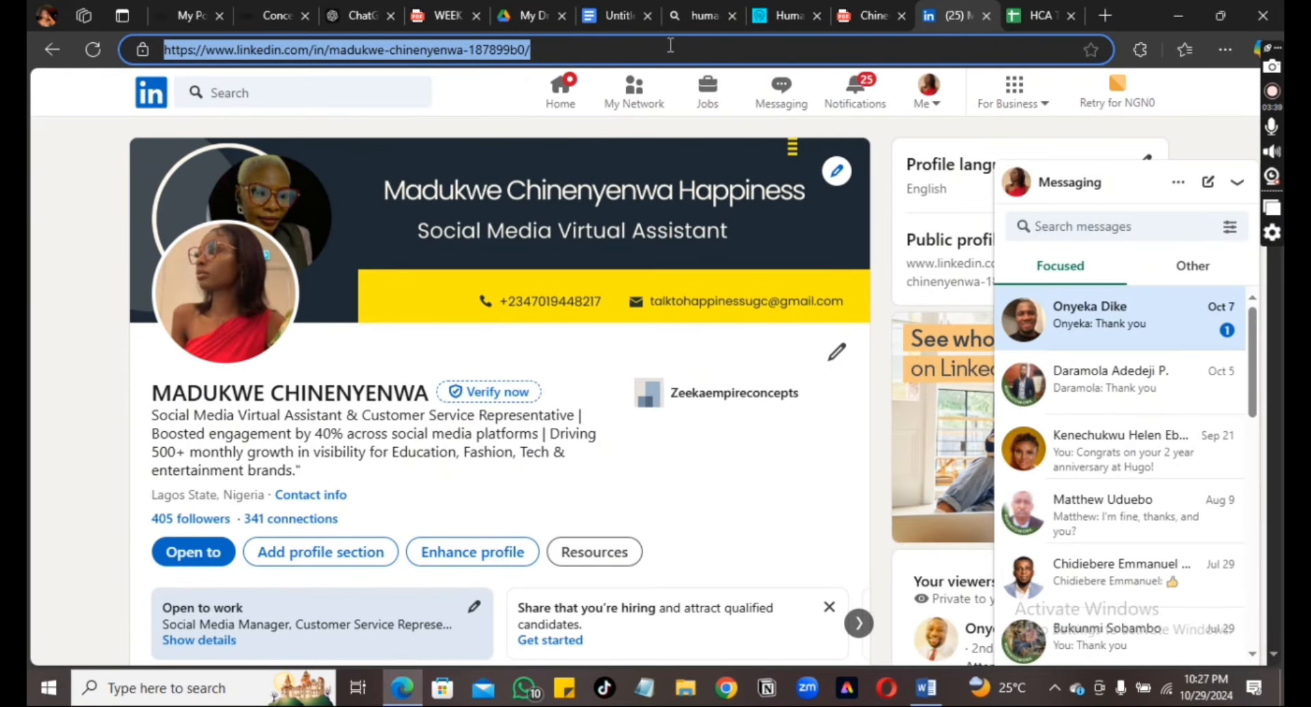
Scroll through both pages of the exported resume PDF in Edge, briefly checking the ChatGPT conversation
click(861, 16)
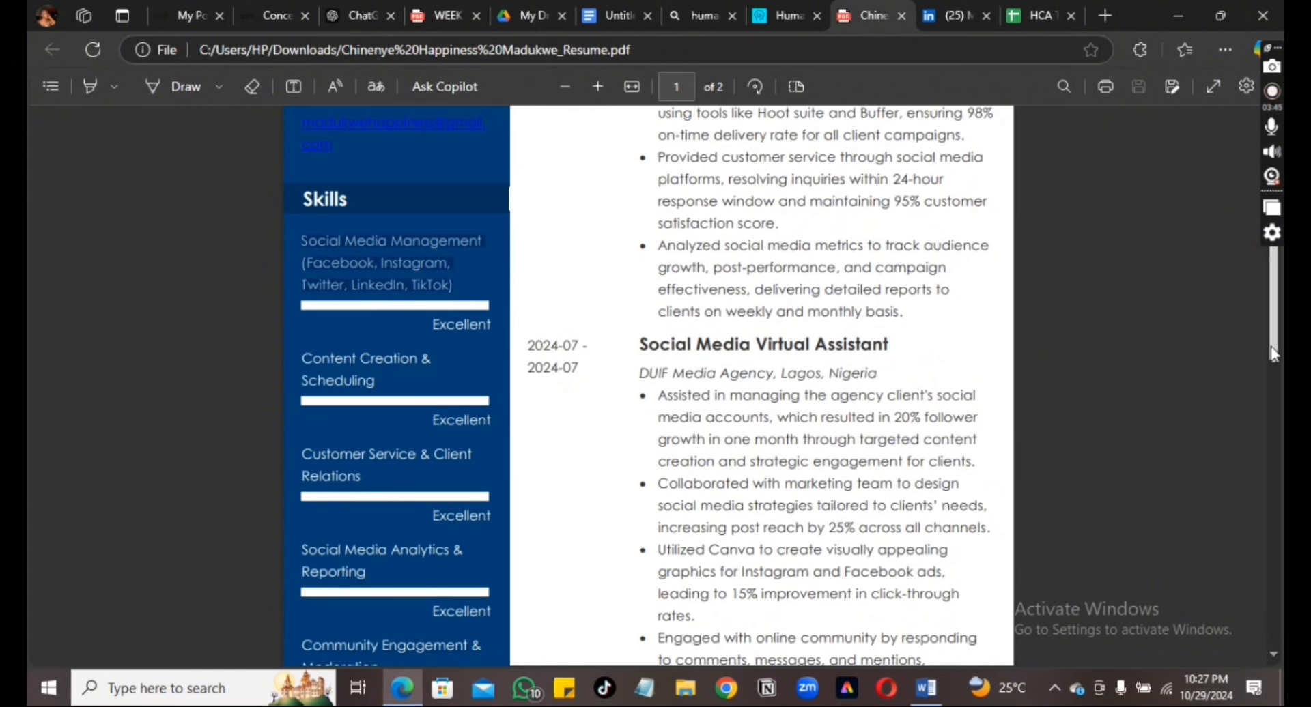
drag(1271, 347, 1235, 196)
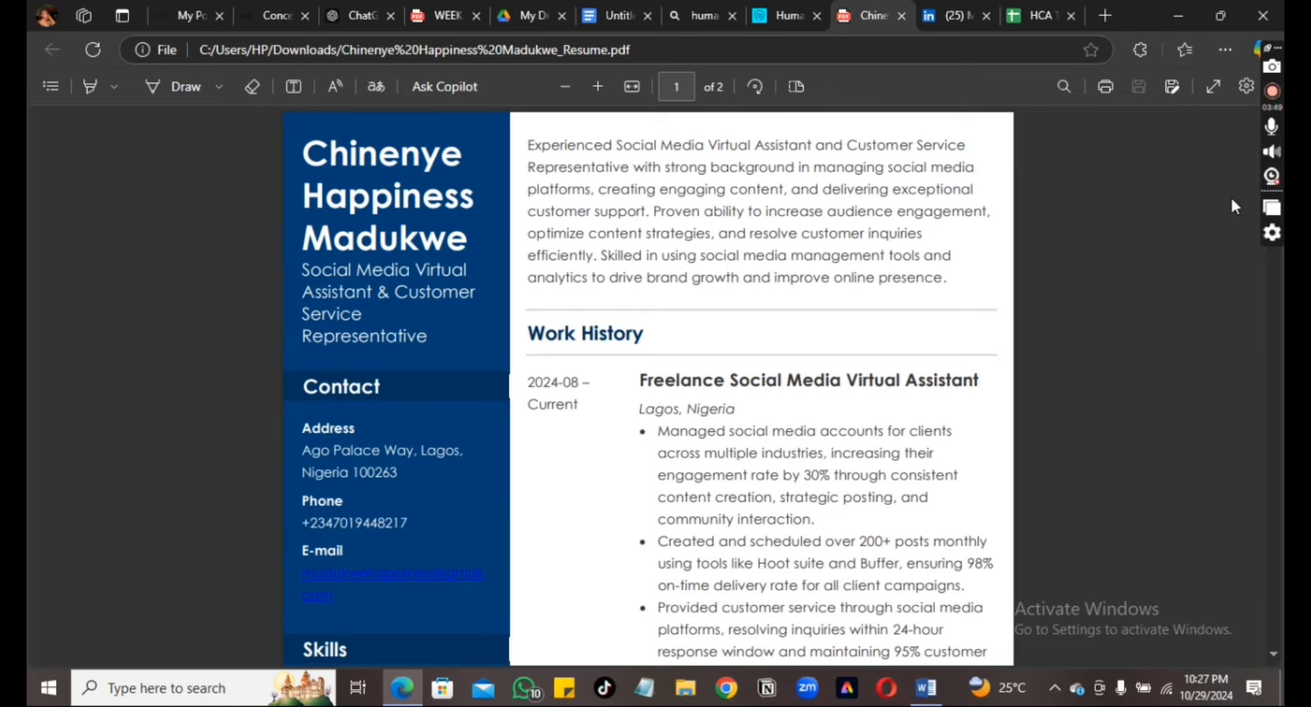
scroll(1230, 195, down, 10)
scroll(1244, 384, down, 10)
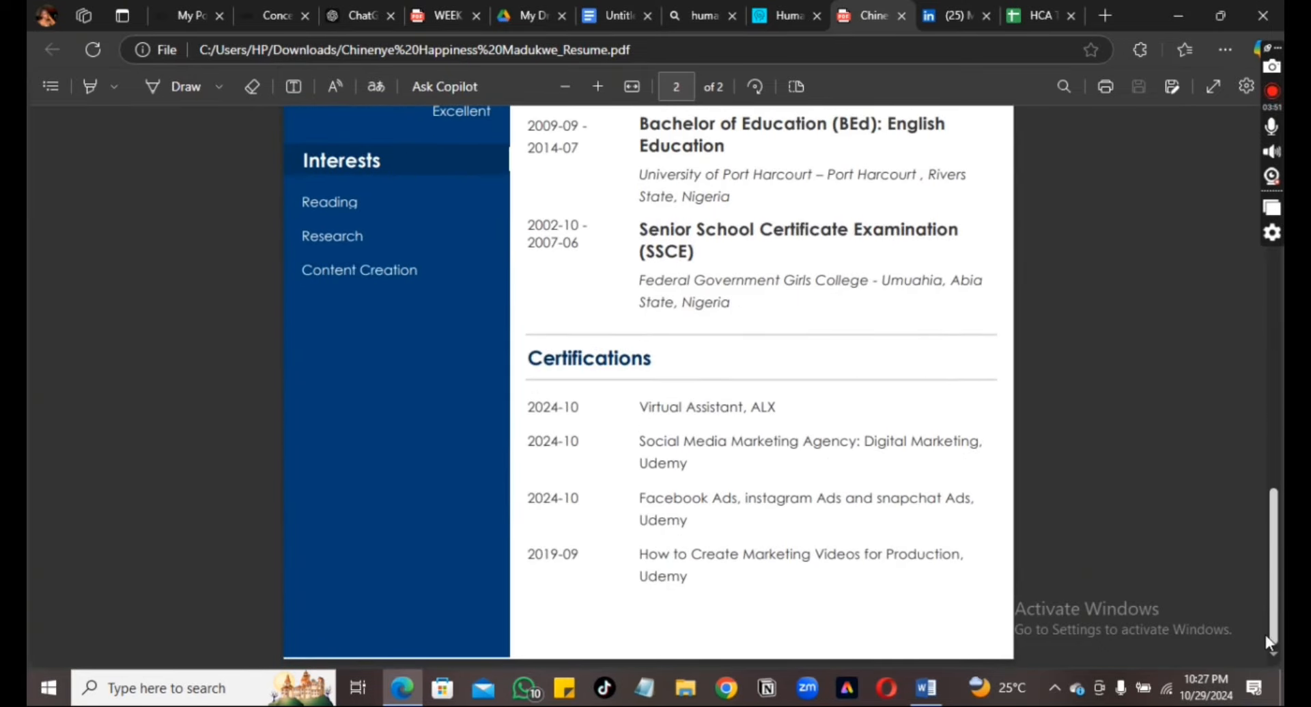
scroll(1256, 535, up, 10)
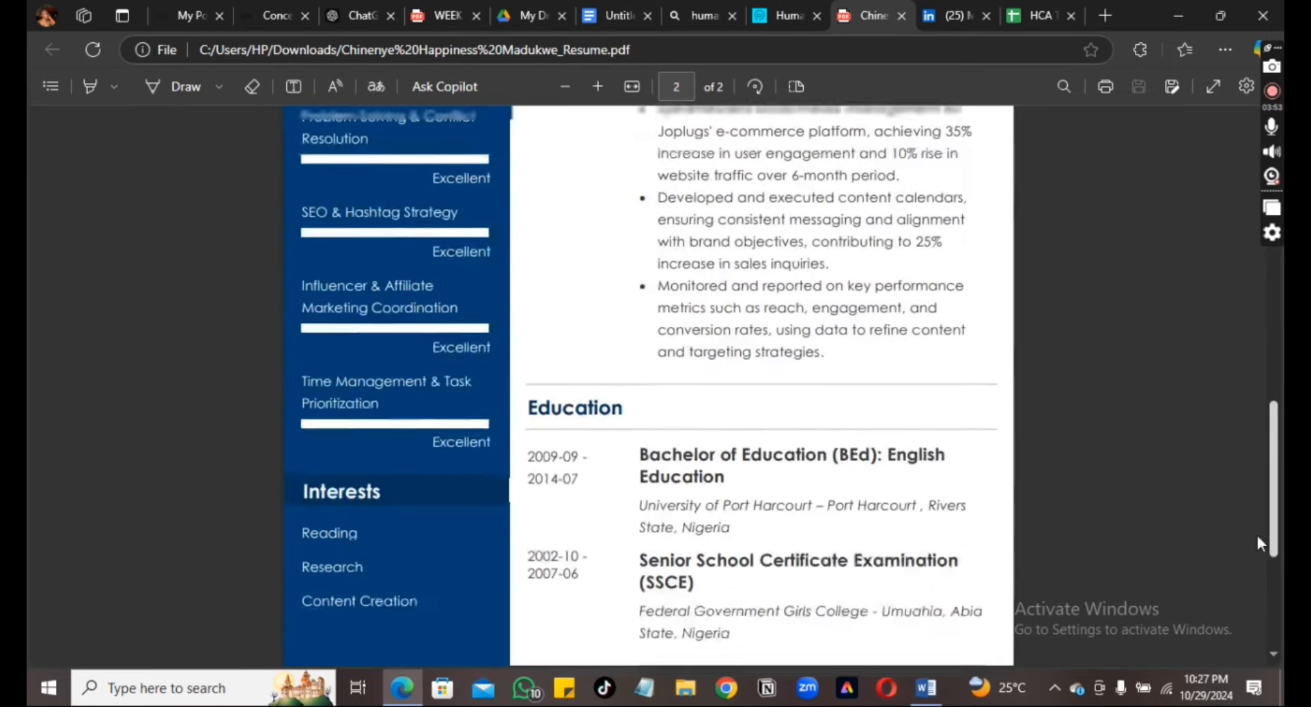
scroll(1202, 239, up, 5)
scroll(1154, 129, down, 6)
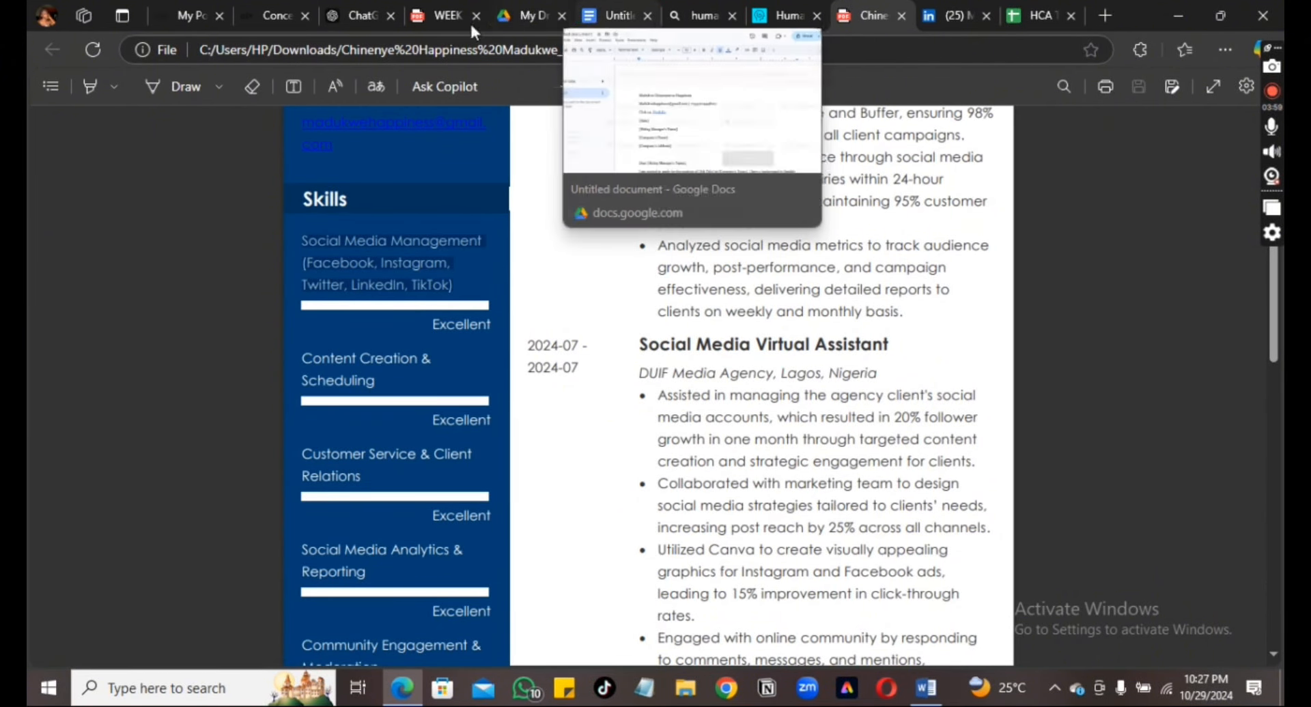
click(355, 15)
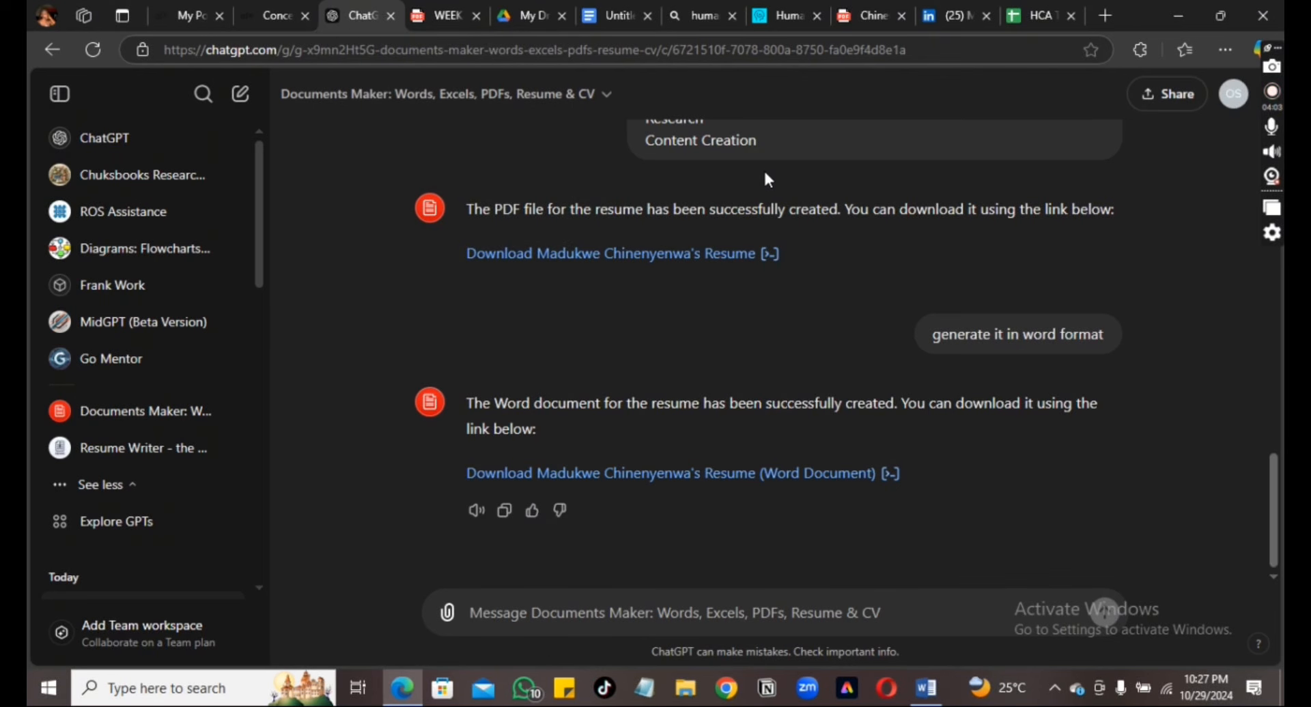
click(865, 17)
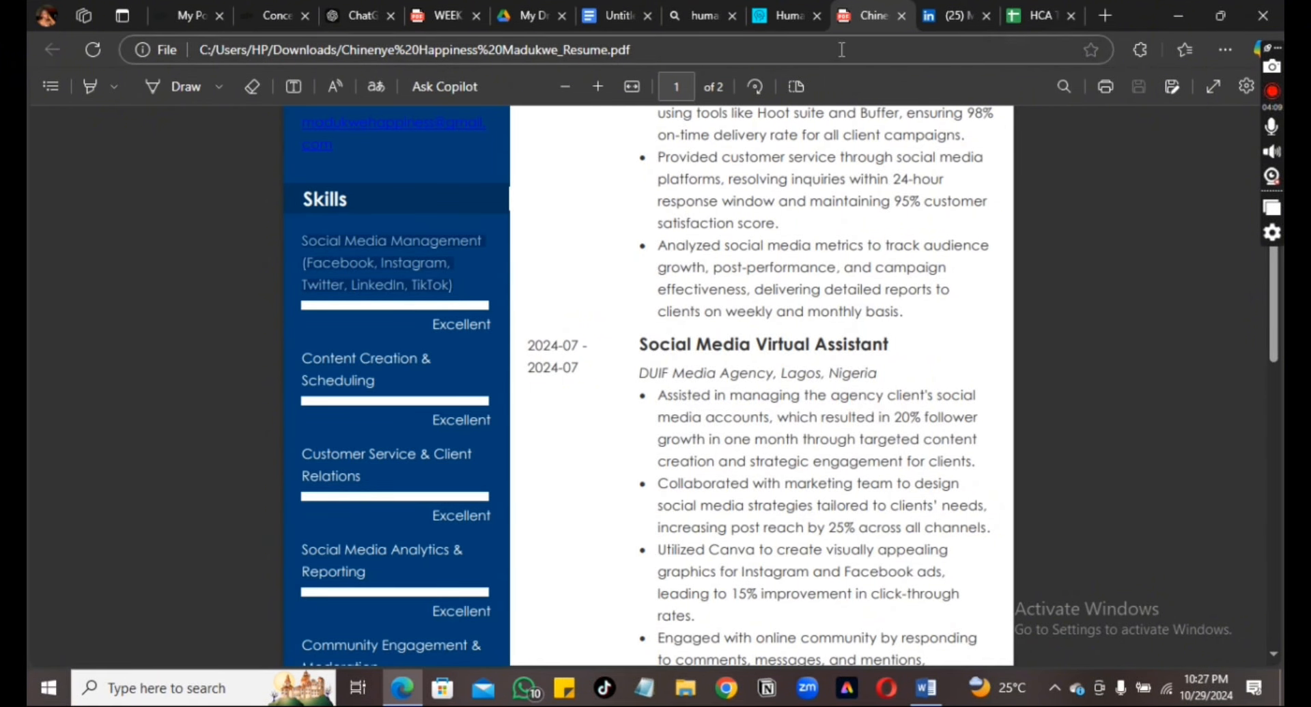
mouse_move(607, 19)
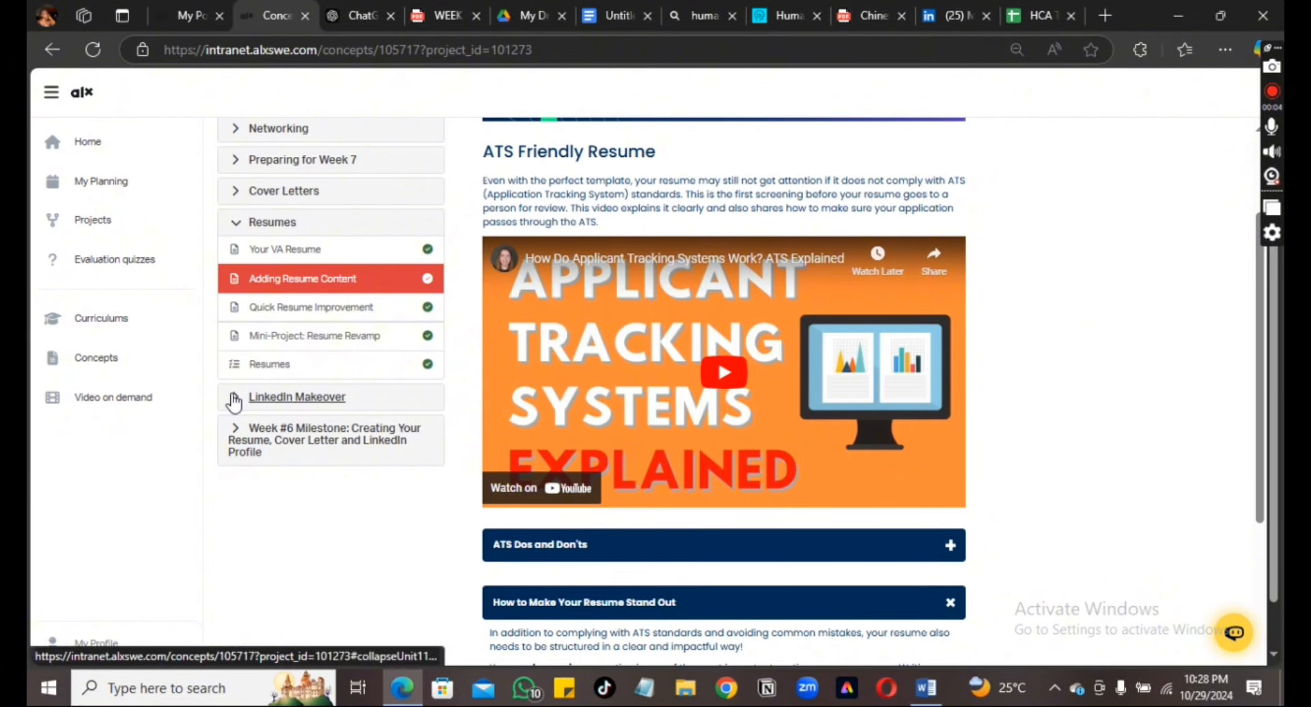
Expand the LinkedIn Makeover section and open the 'Mini-Project: LinkedIn Makeover' lesson
click(235, 398)
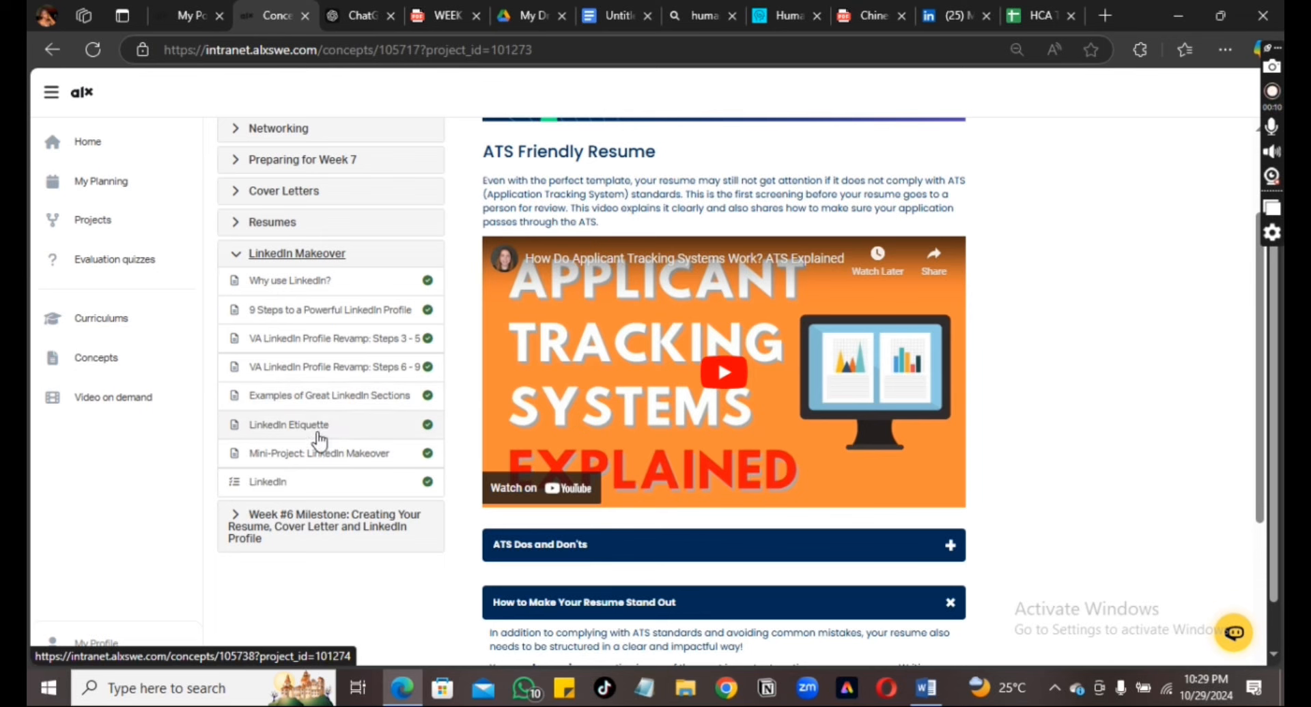
click(318, 440)
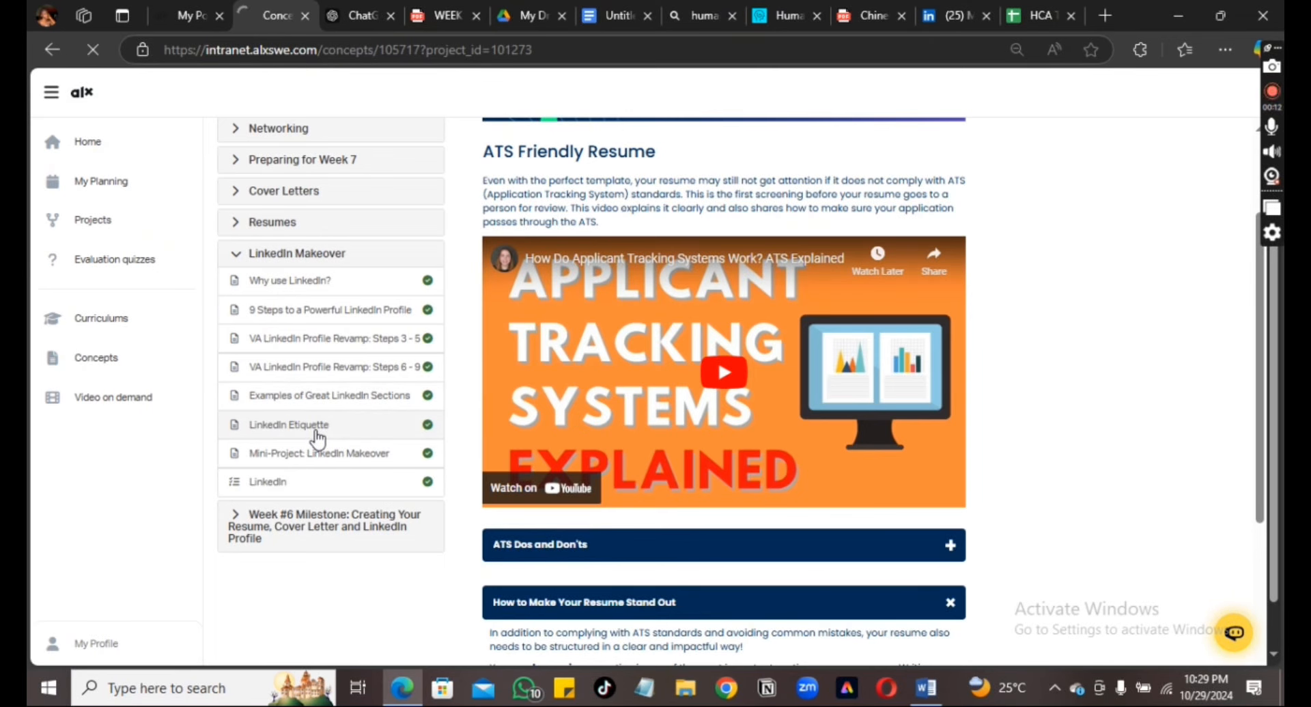
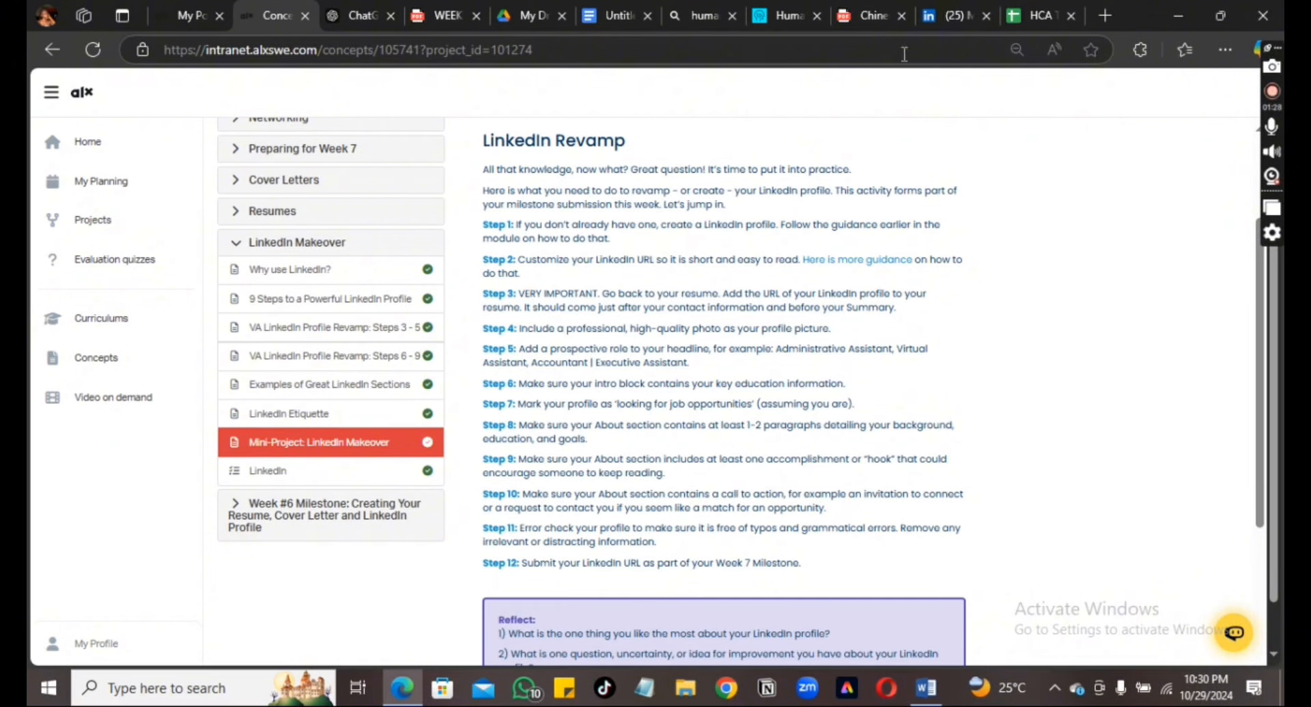
Compare the ALX LinkedIn Revamp instructions against the ChatGPT resume chat and the live LinkedIn profile
click(938, 25)
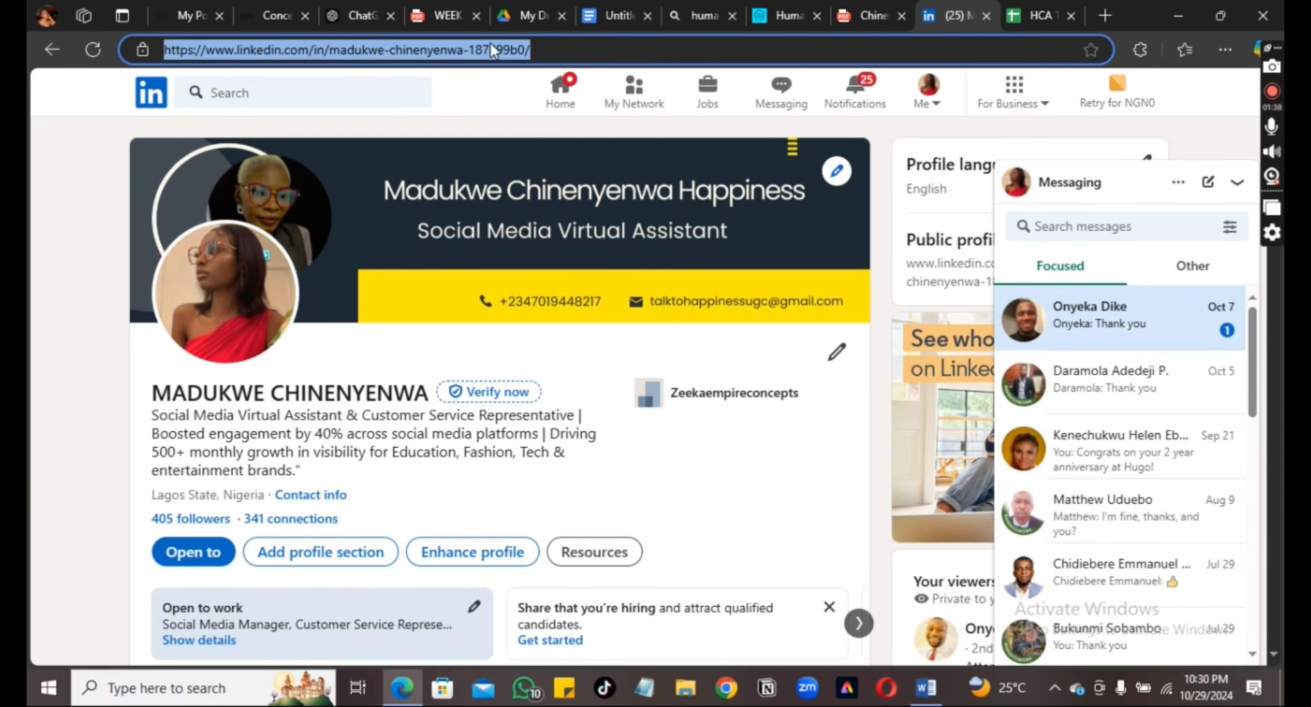
click(350, 21)
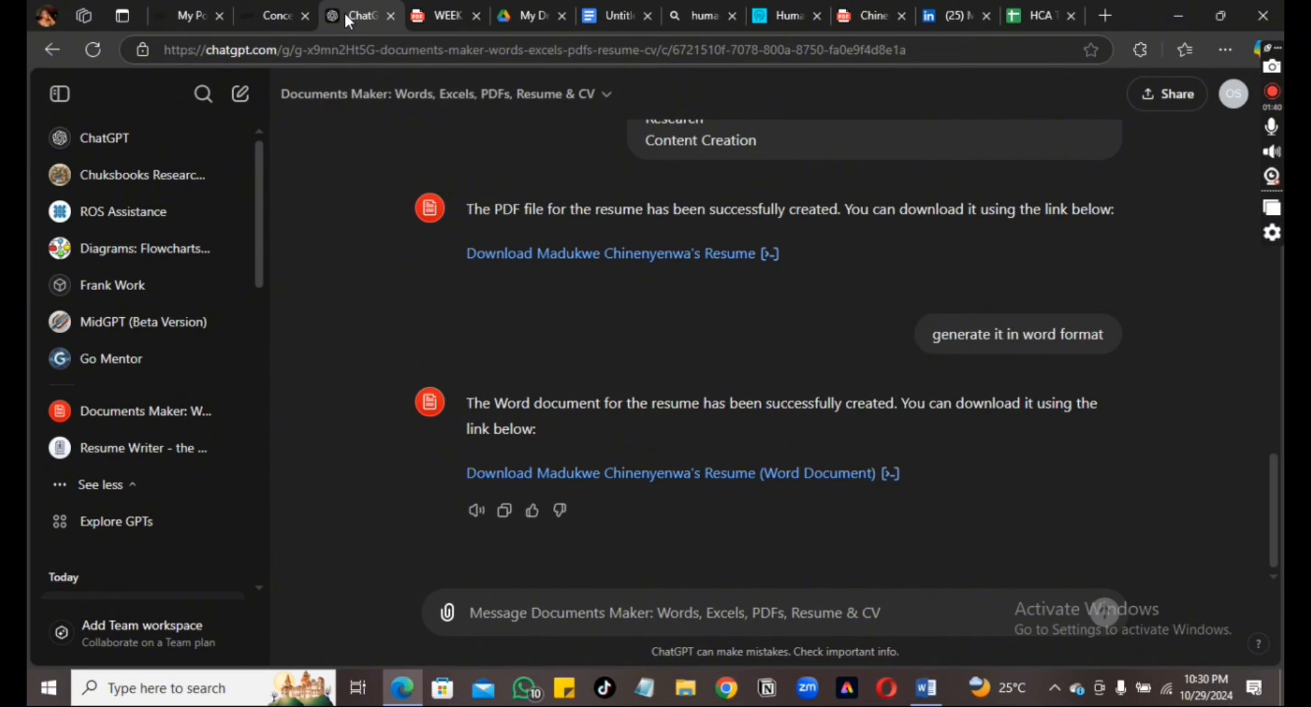
click(271, 15)
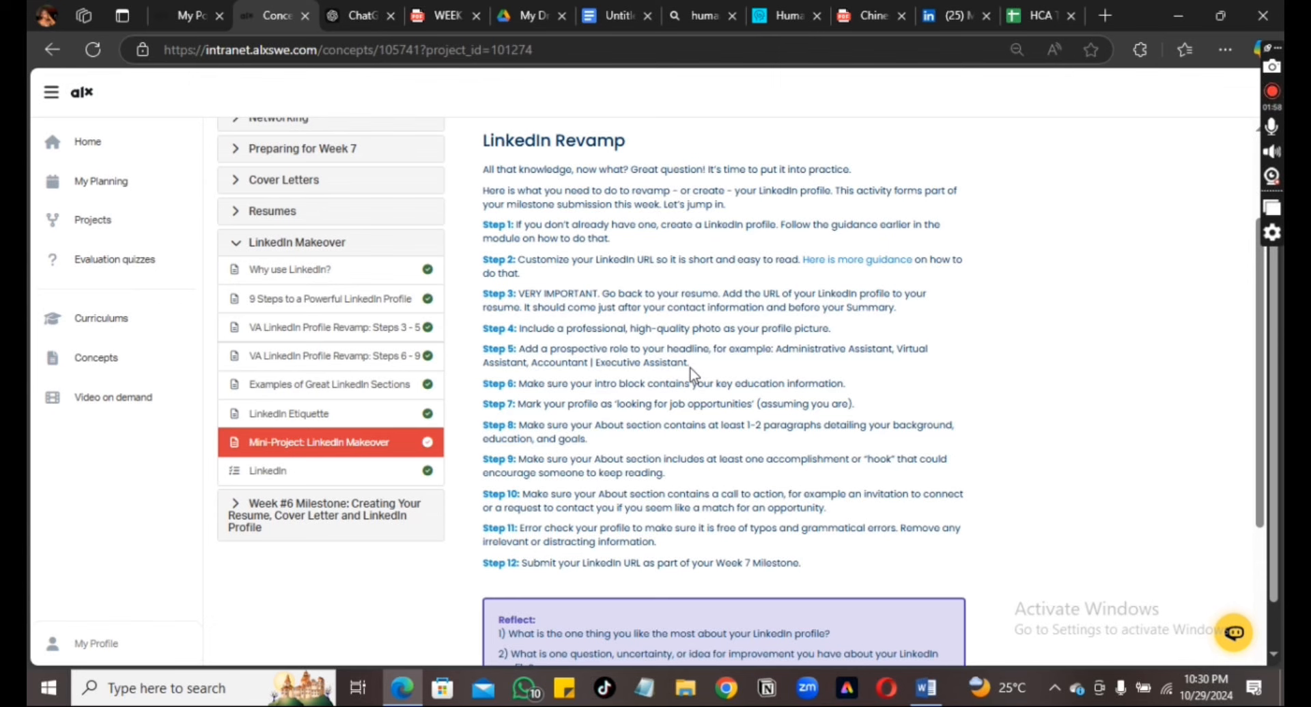
click(935, 25)
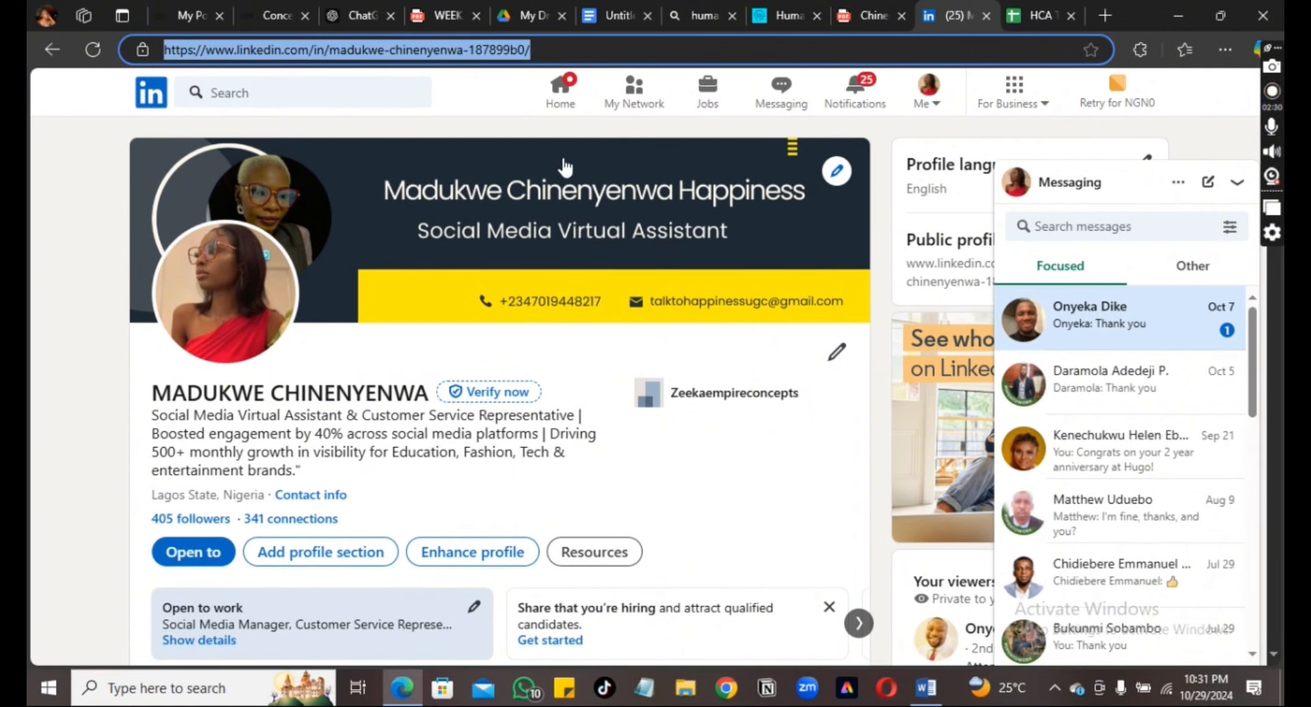
Recheck the ALX Revamp steps and review the profile's open-to options
click(278, 20)
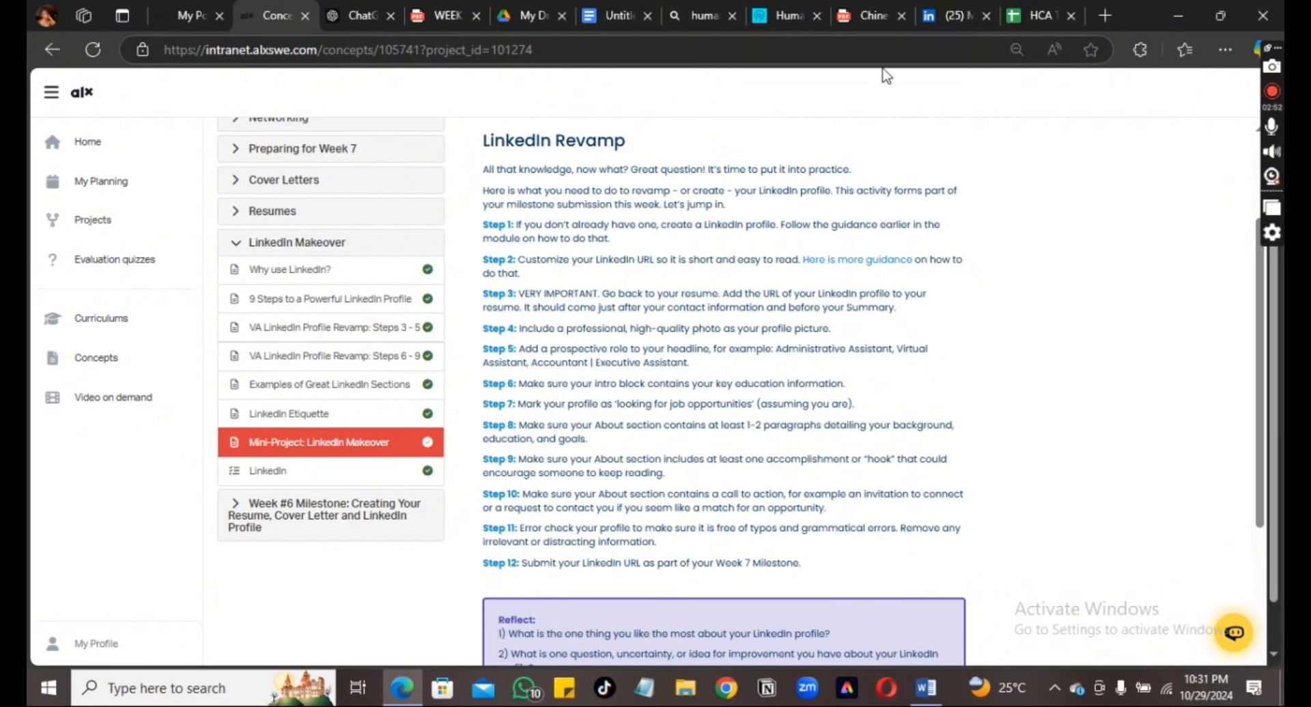
click(930, 18)
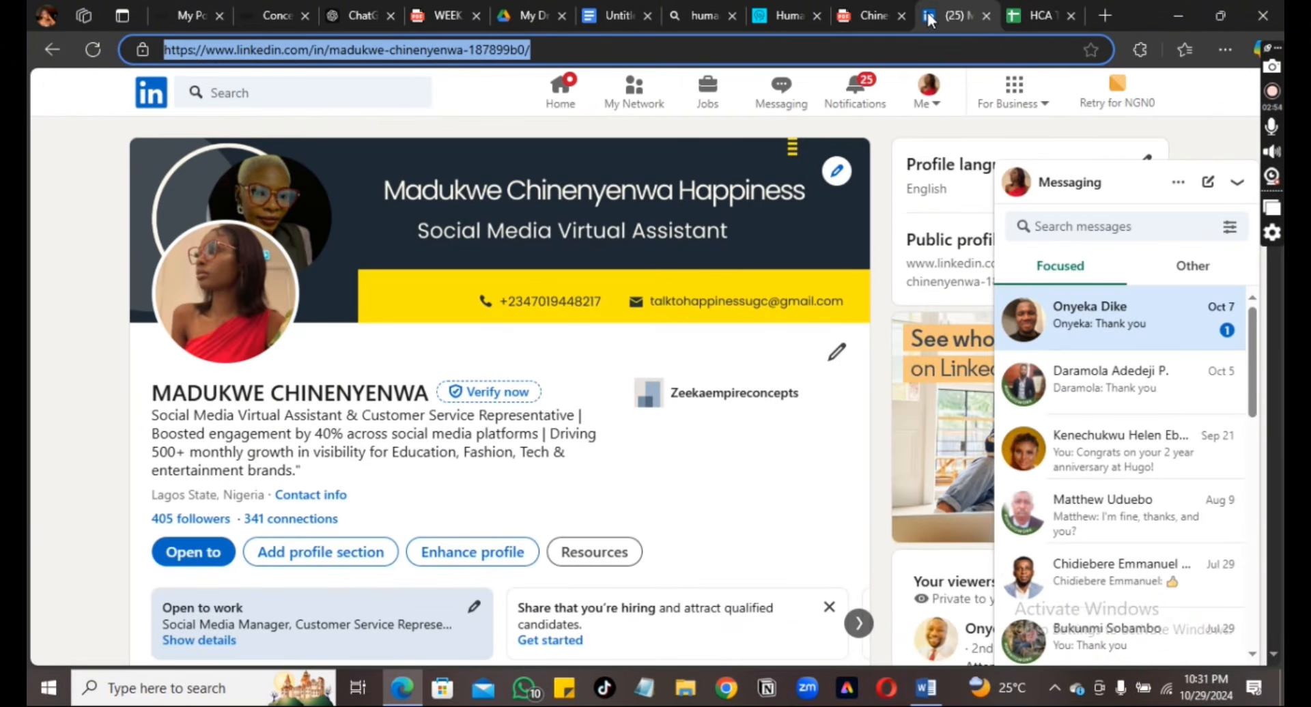
click(196, 559)
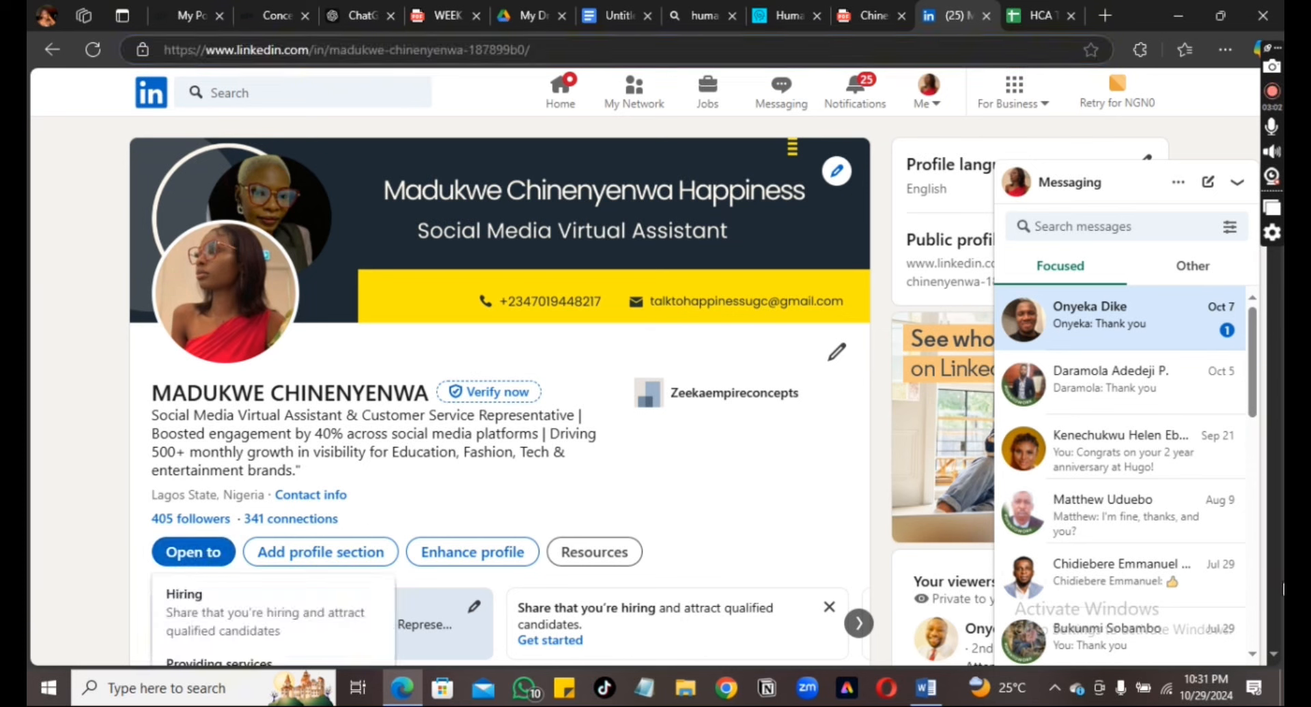
scroll(1271, 657, down, 3)
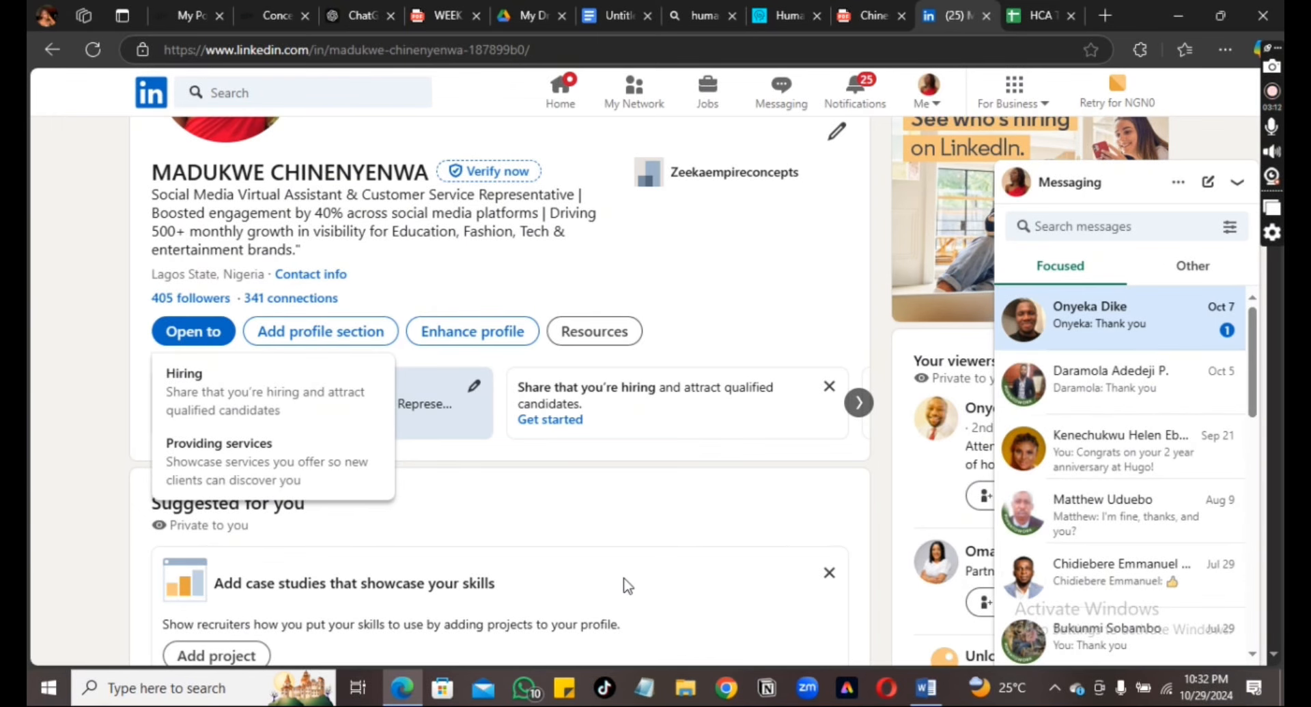
key(ctrl+2)
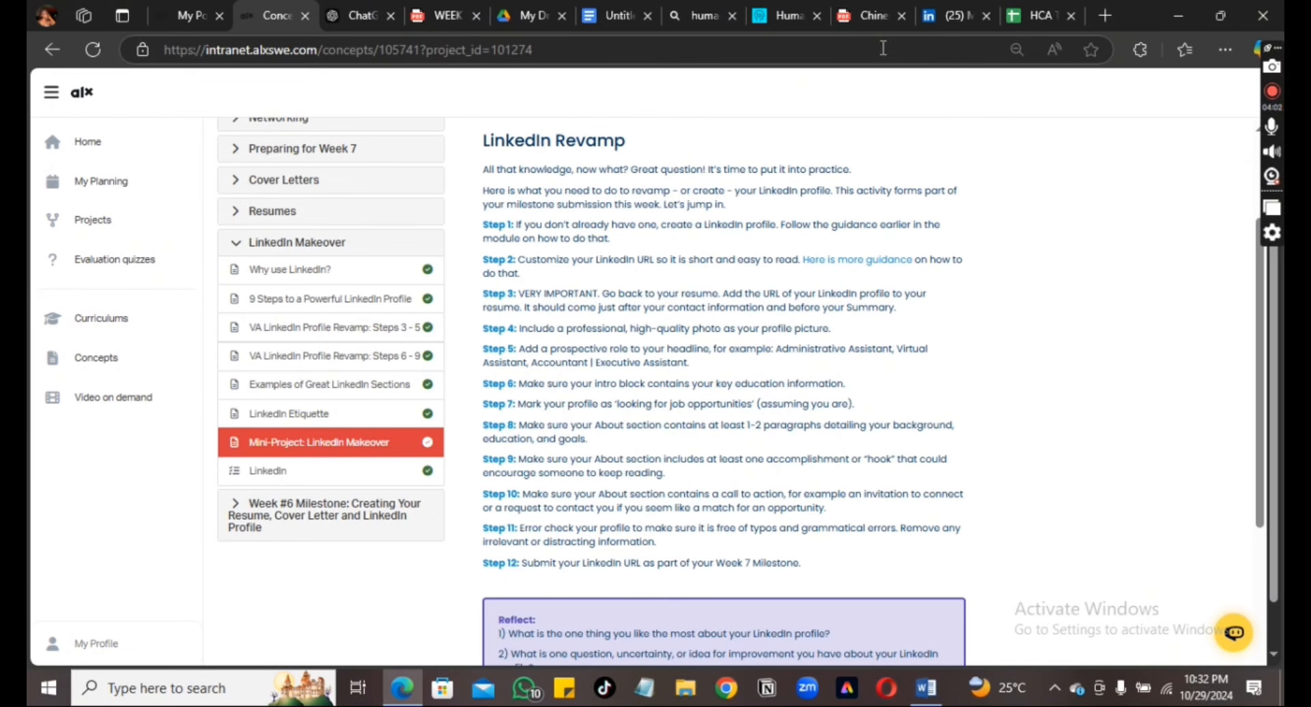
click(946, 18)
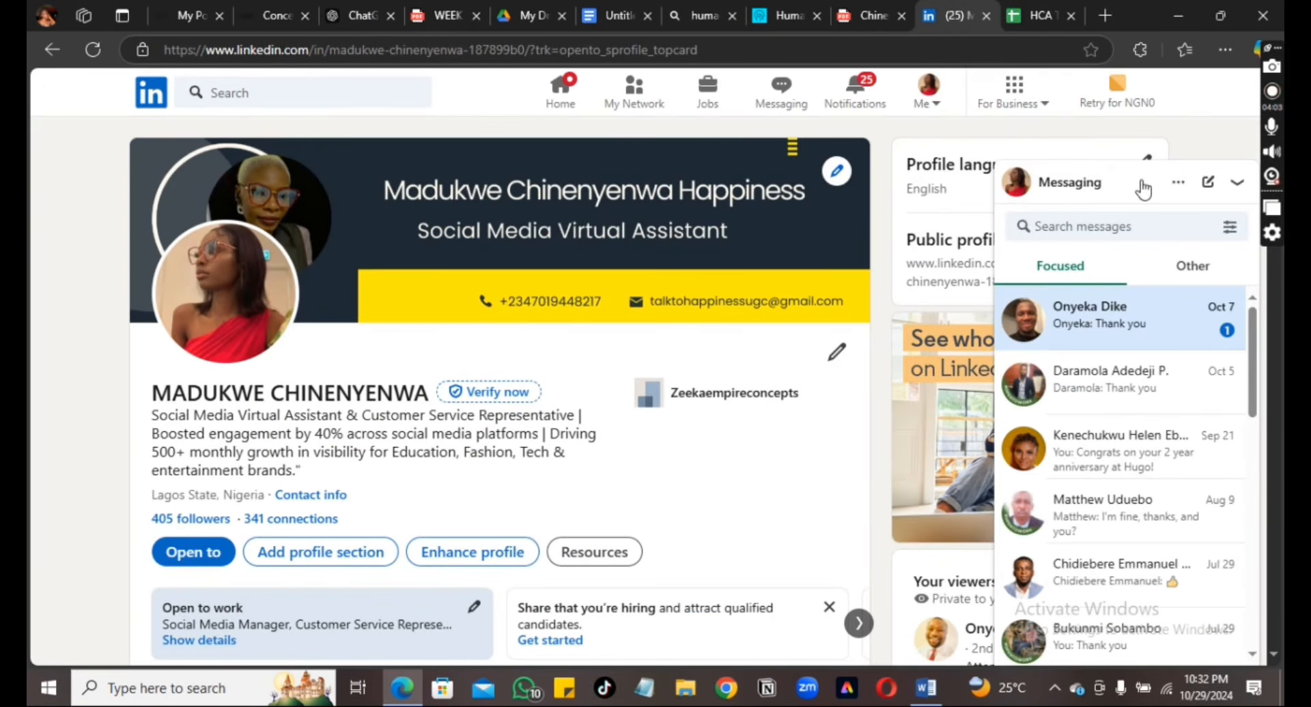
Scroll down to the About section, open its editor, then go to the ChatGPT conversation
click(1274, 655)
scroll(1276, 657, down, 6)
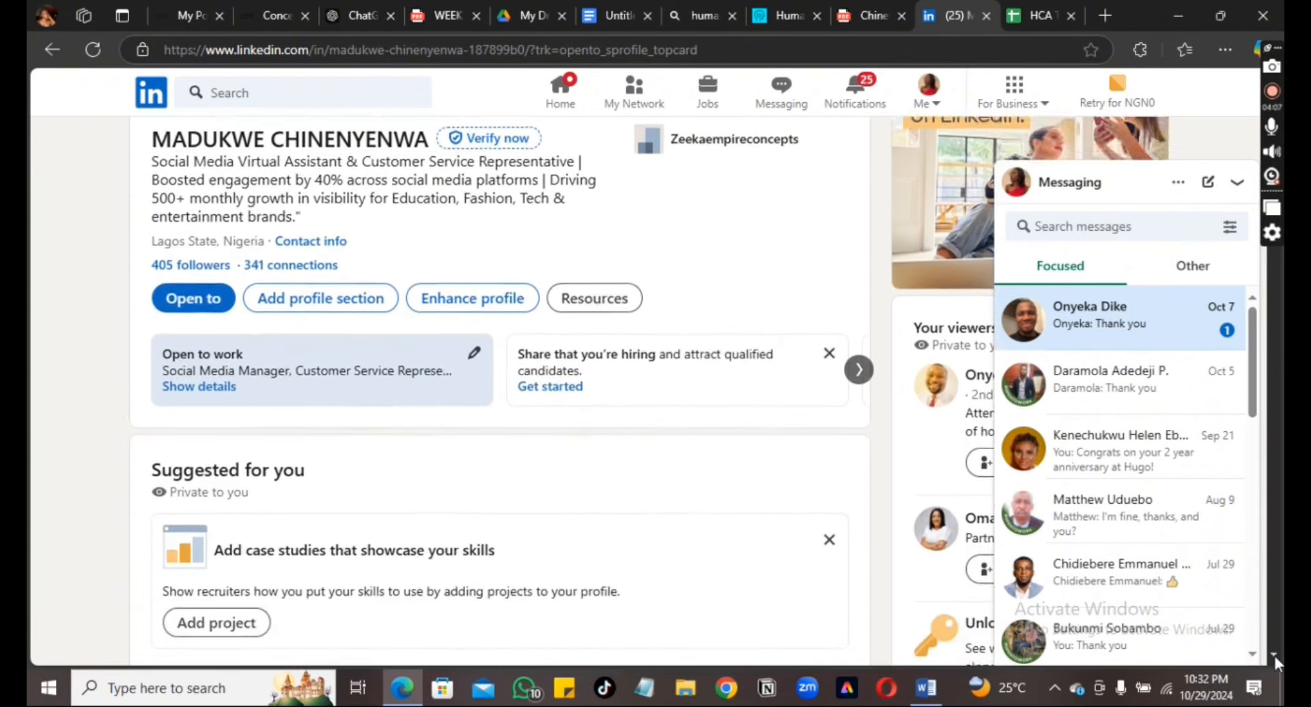
scroll(1276, 656, down, 5)
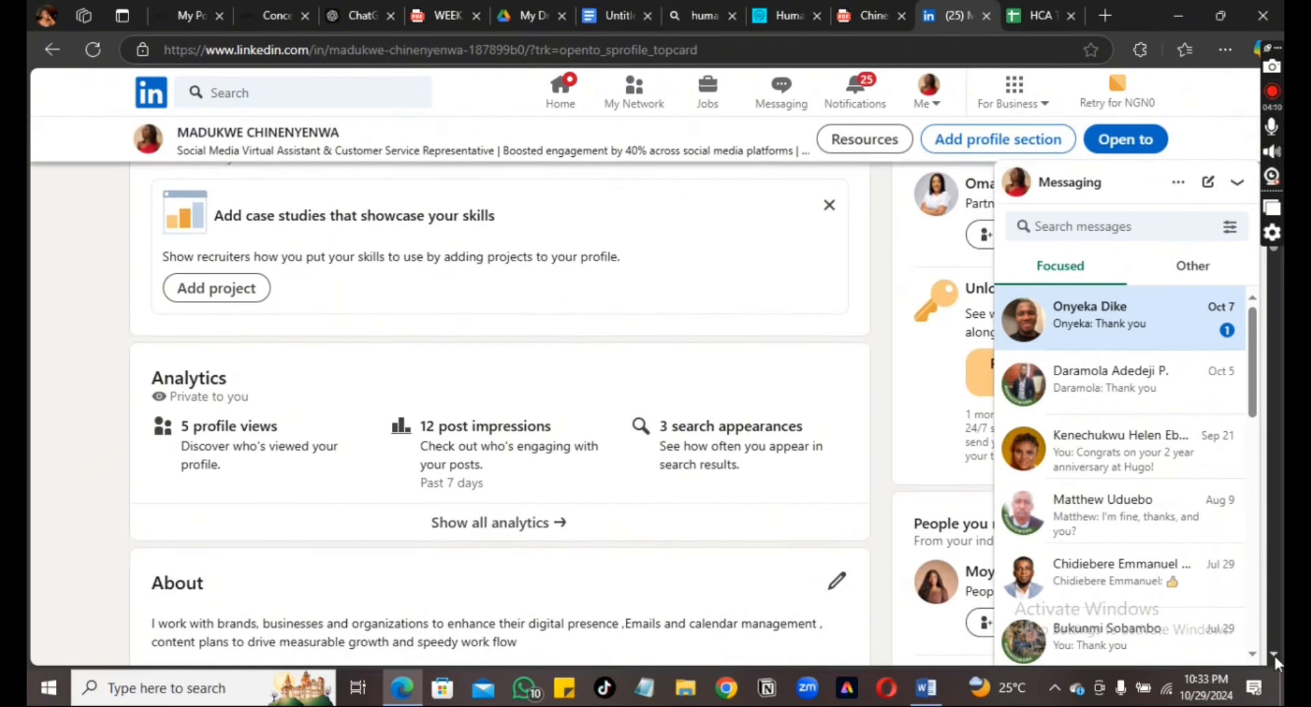
scroll(1275, 657, down, 1)
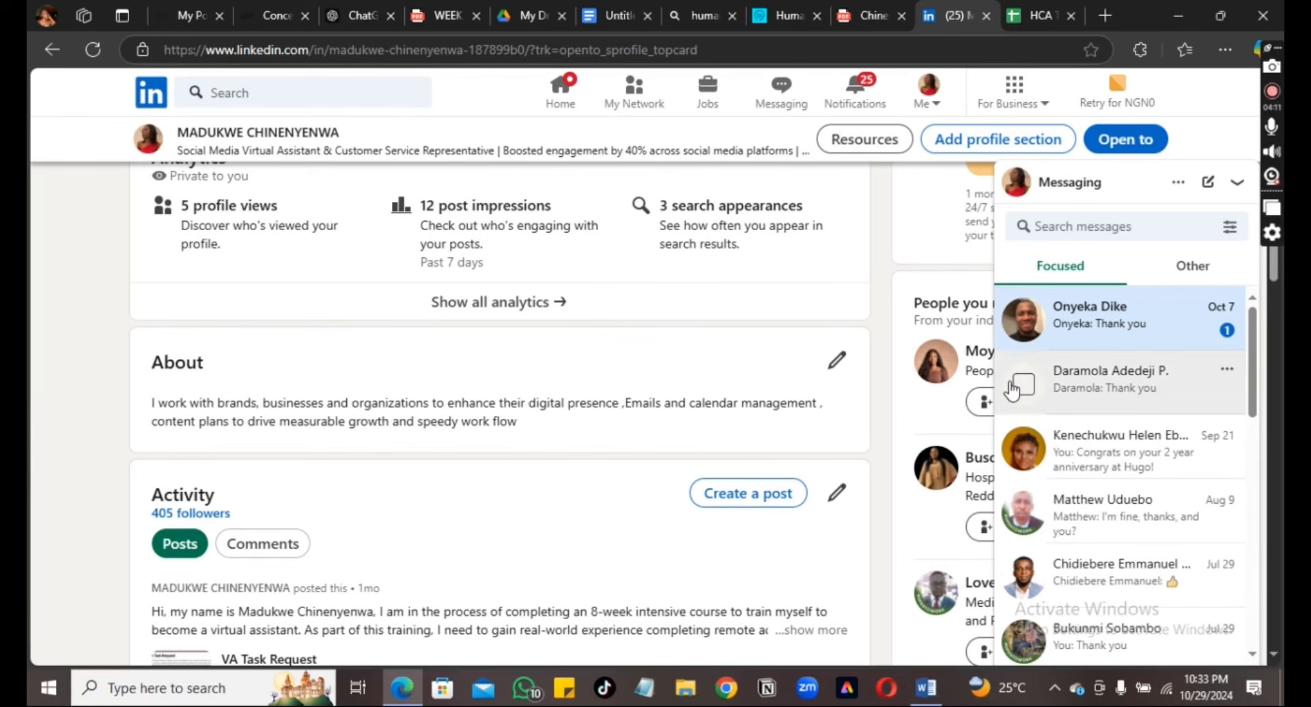
click(836, 362)
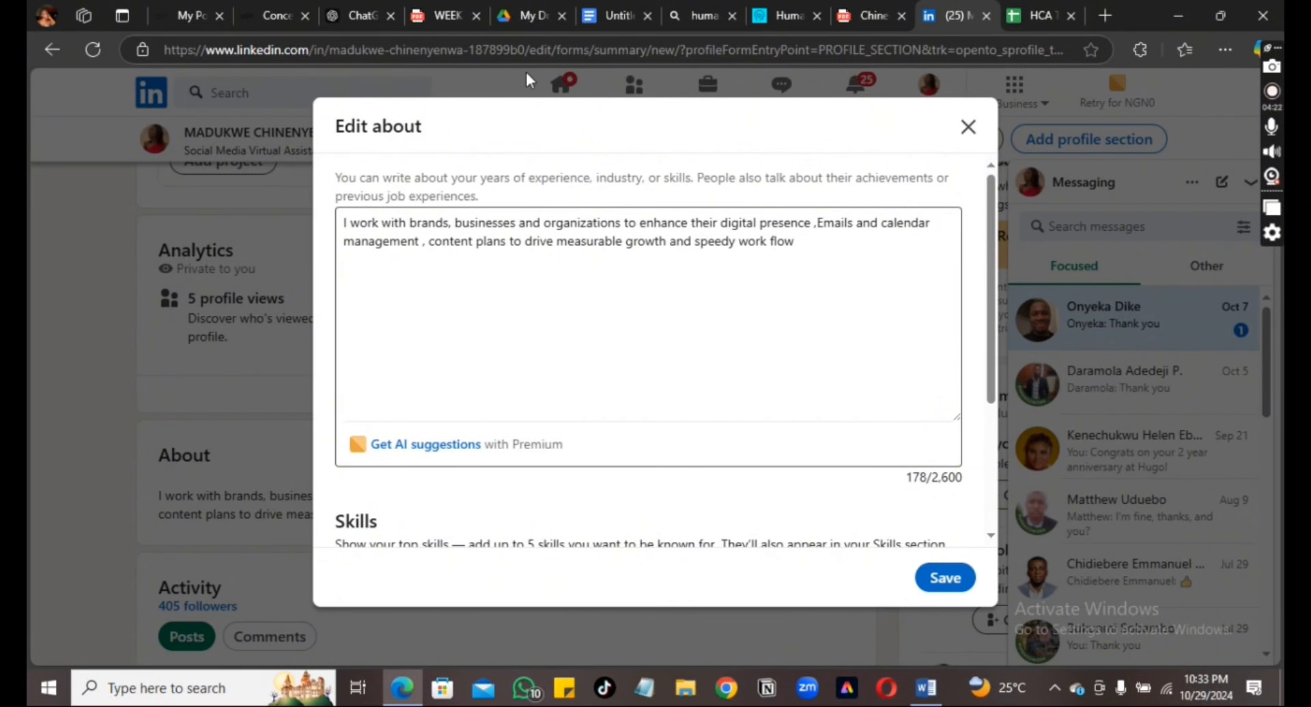
click(338, 12)
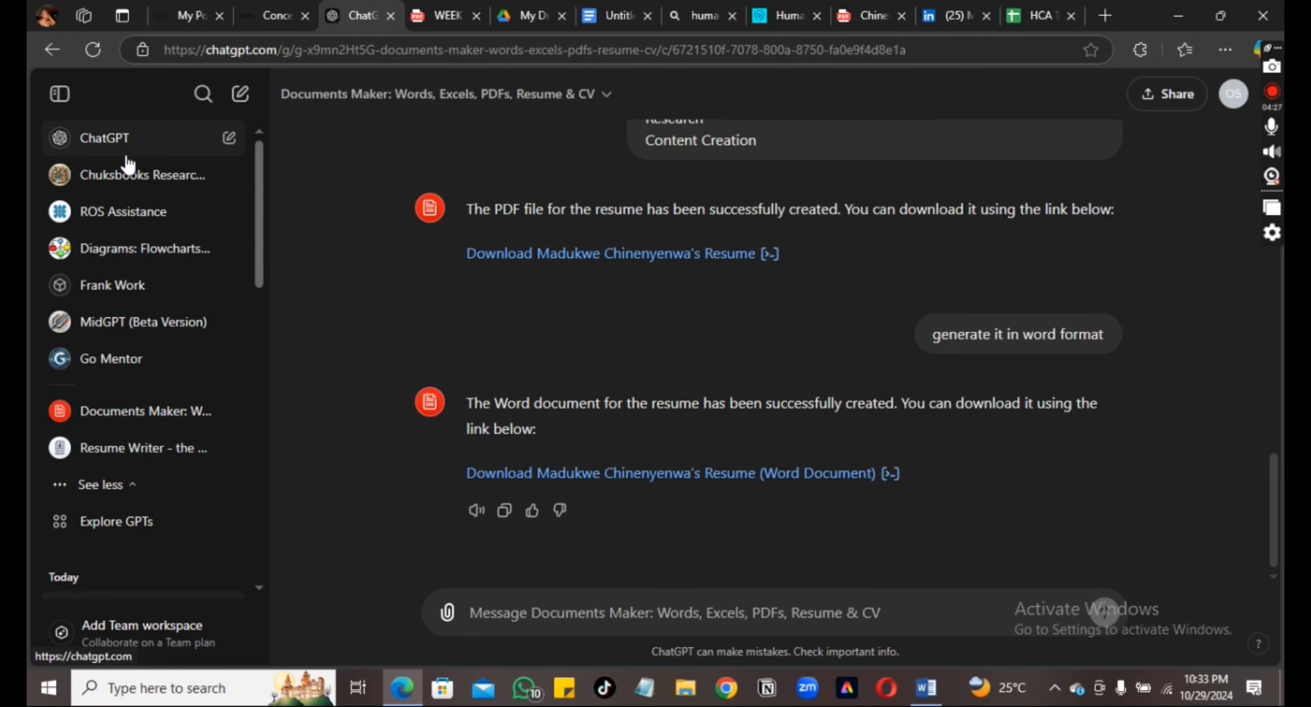
Search the GPT catalogue for 'linkedin' and view the Linkedi n Profile Otimizator GPT's details
click(103, 153)
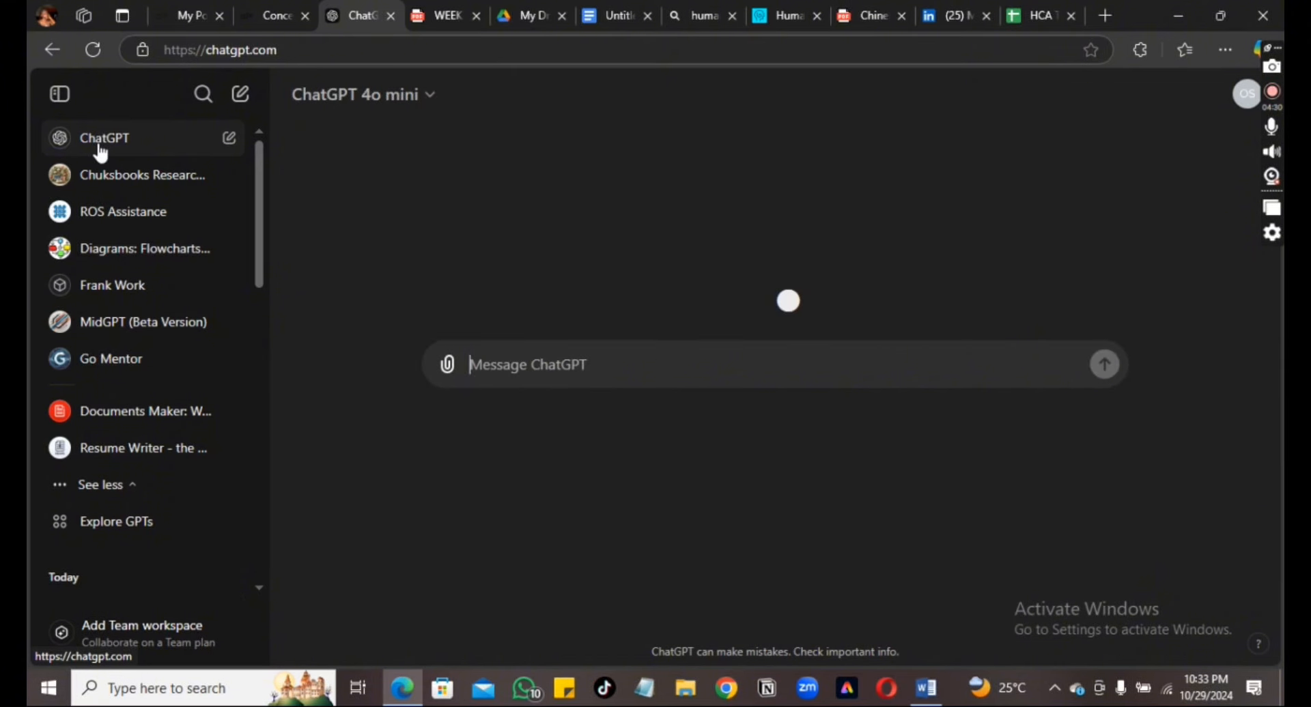
click(101, 535)
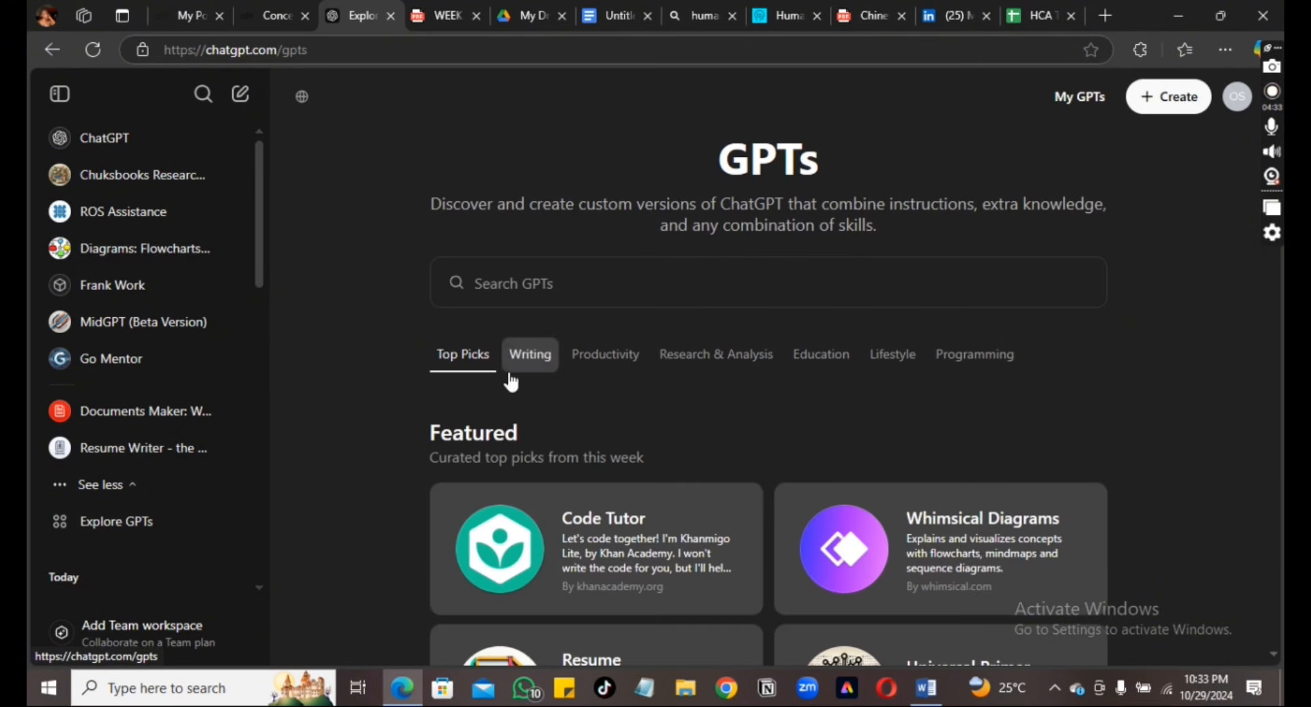
click(584, 275)
text(link)
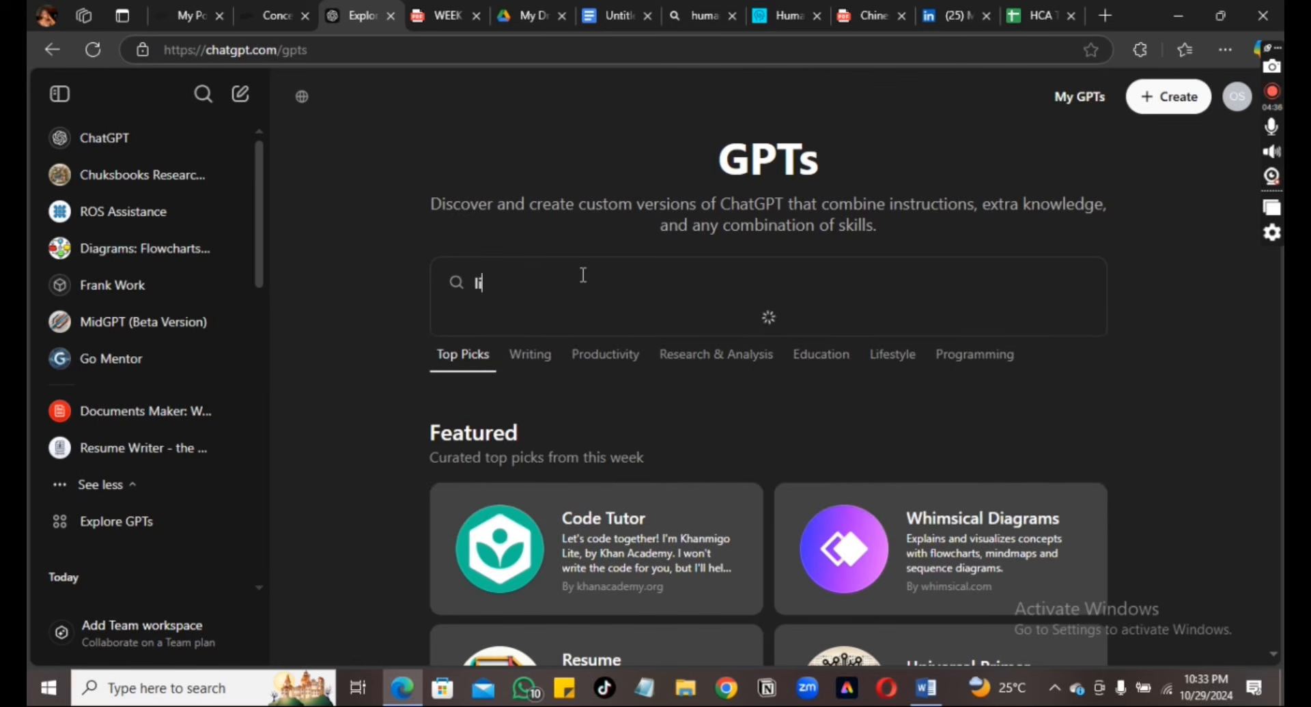
text(edin)
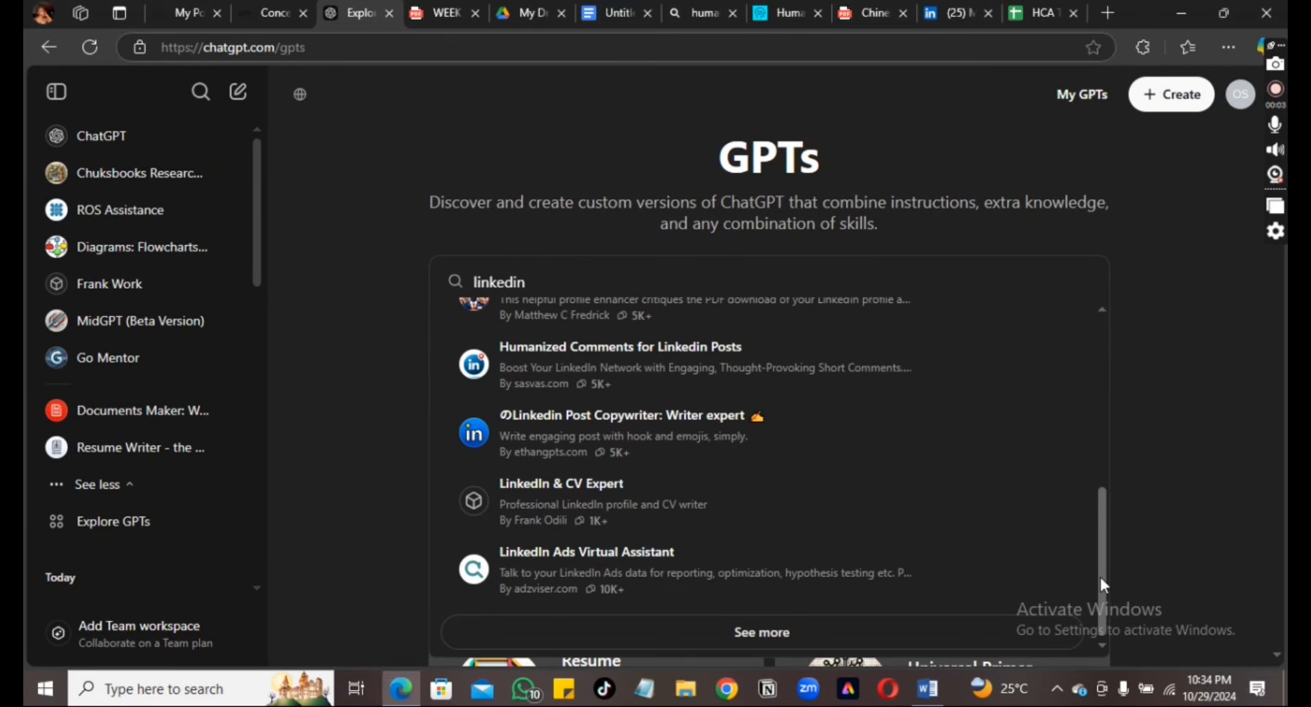
drag(1100, 576, 1107, 374)
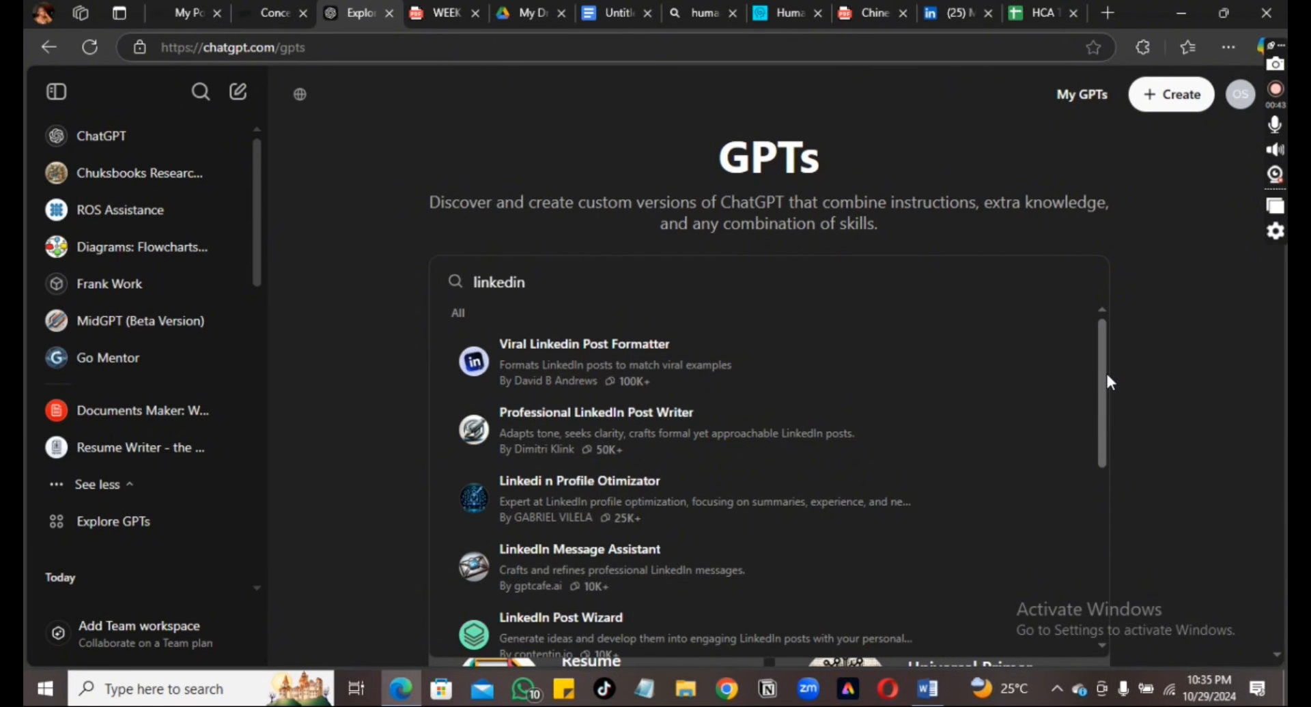
scroll(845, 383, down, 2)
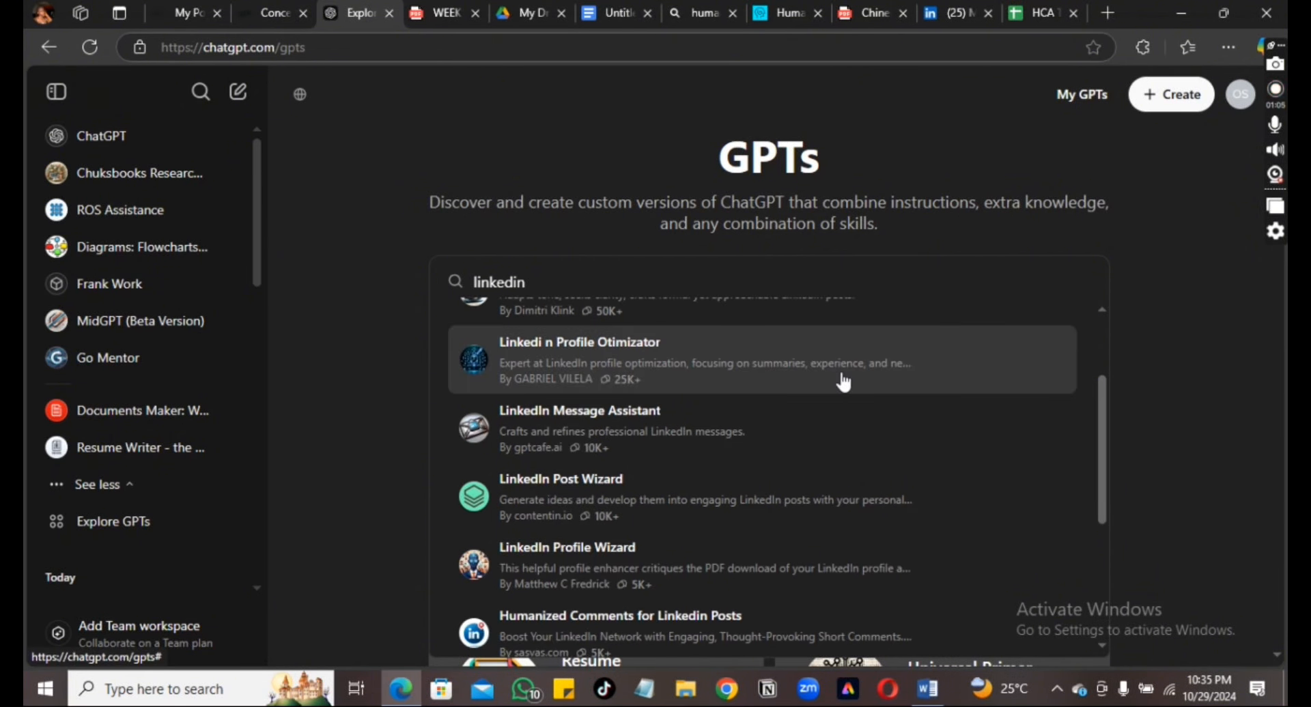
click(763, 384)
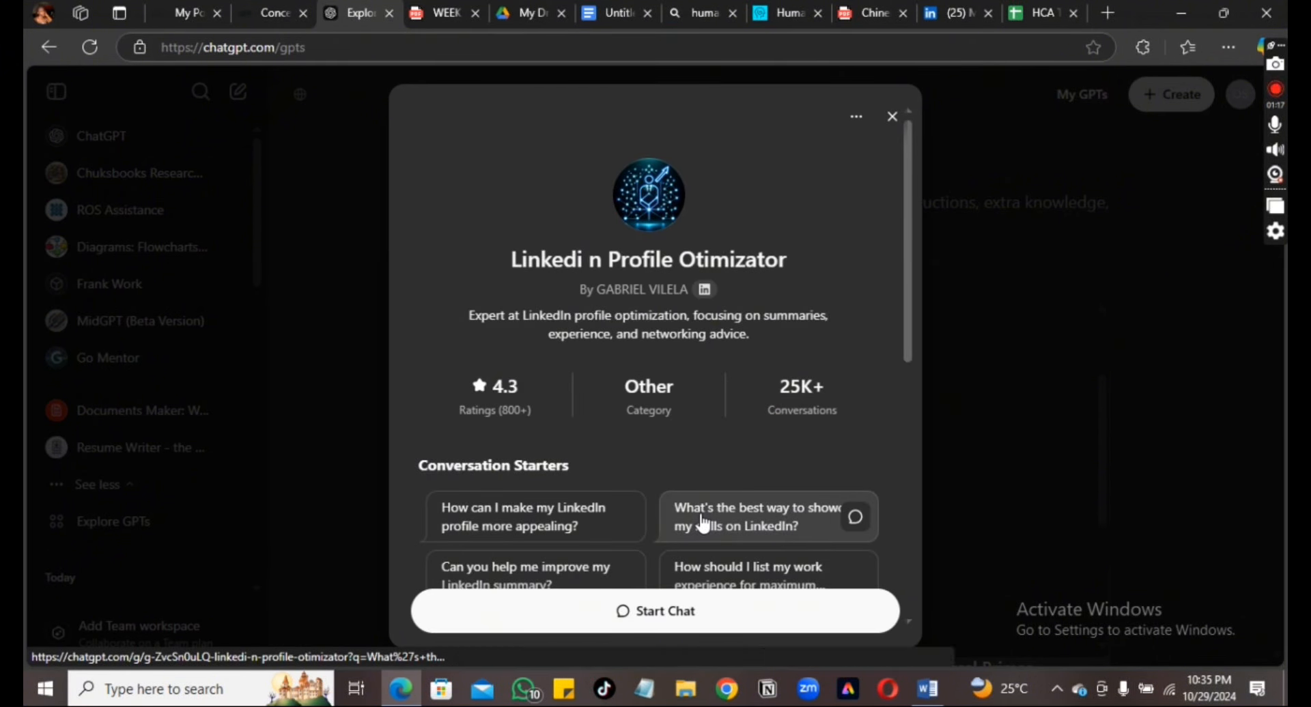
Ask the optimiser GPT how to improve the profile, then select its suggested headline
click(579, 526)
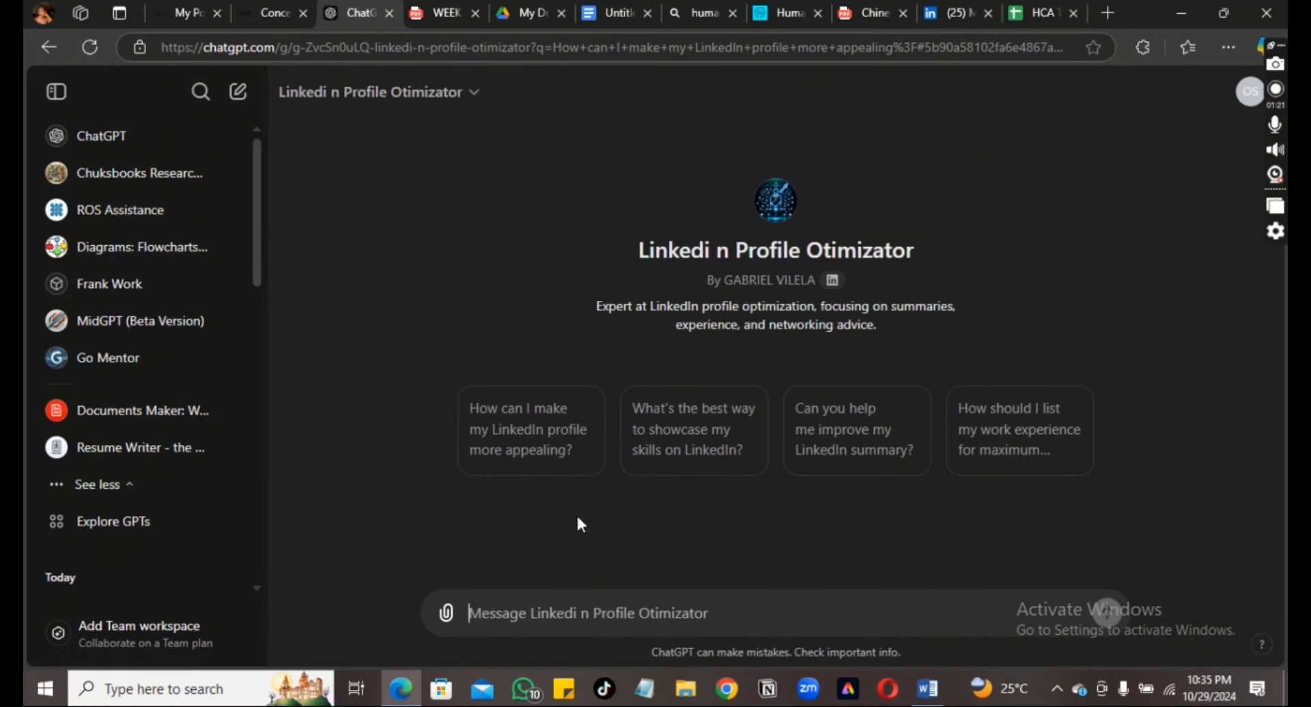
click(551, 450)
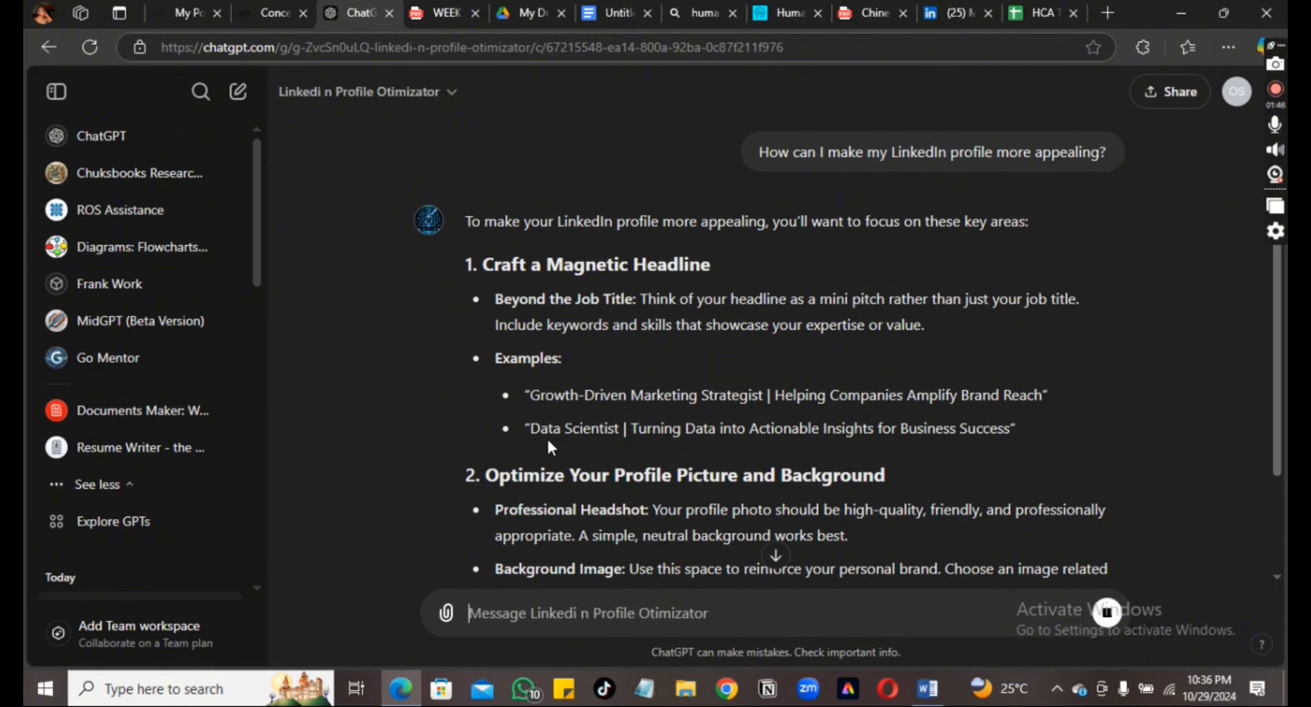
scroll(1277, 581, down, 6)
scroll(1275, 578, down, 10)
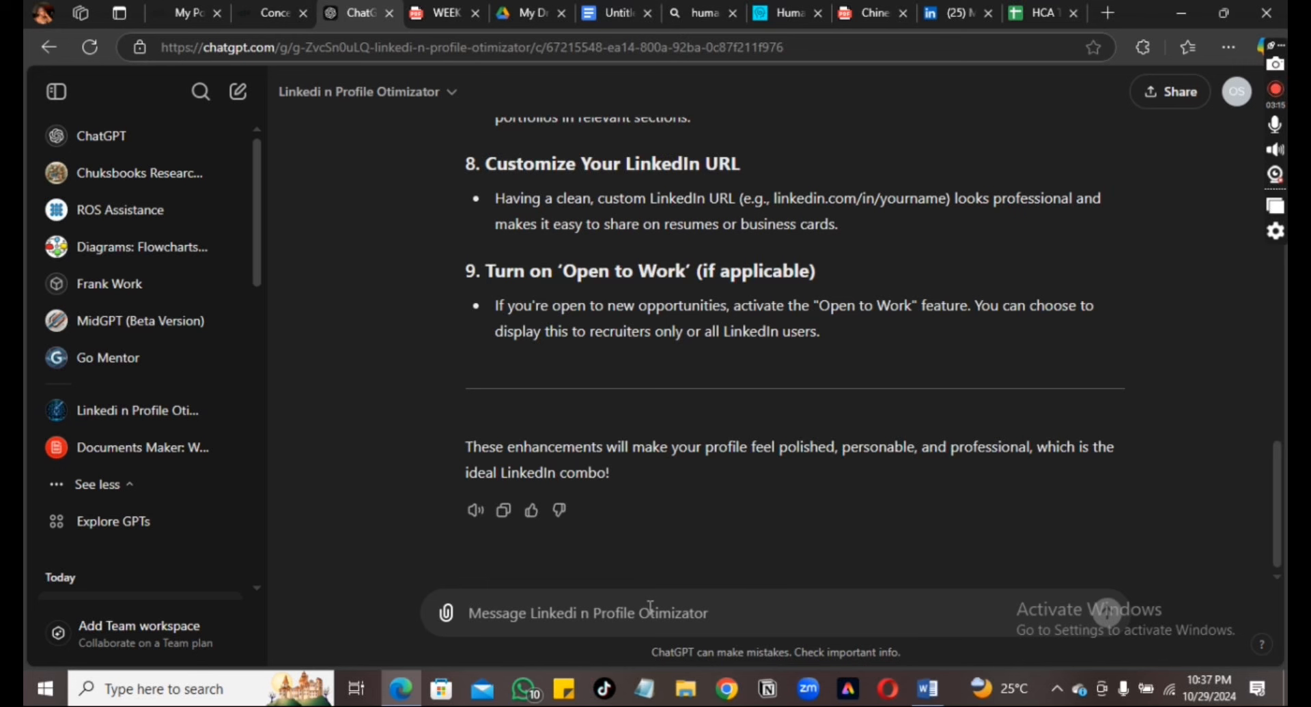
text(Hi)
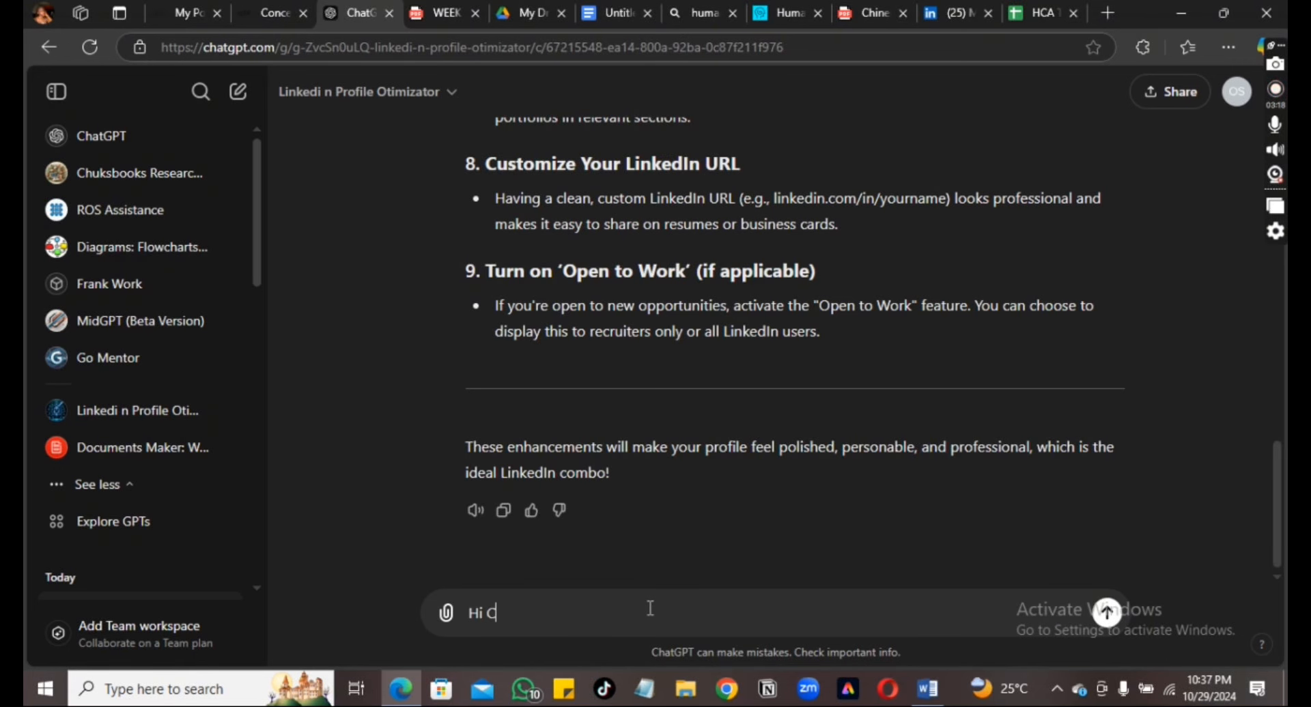
text(C)
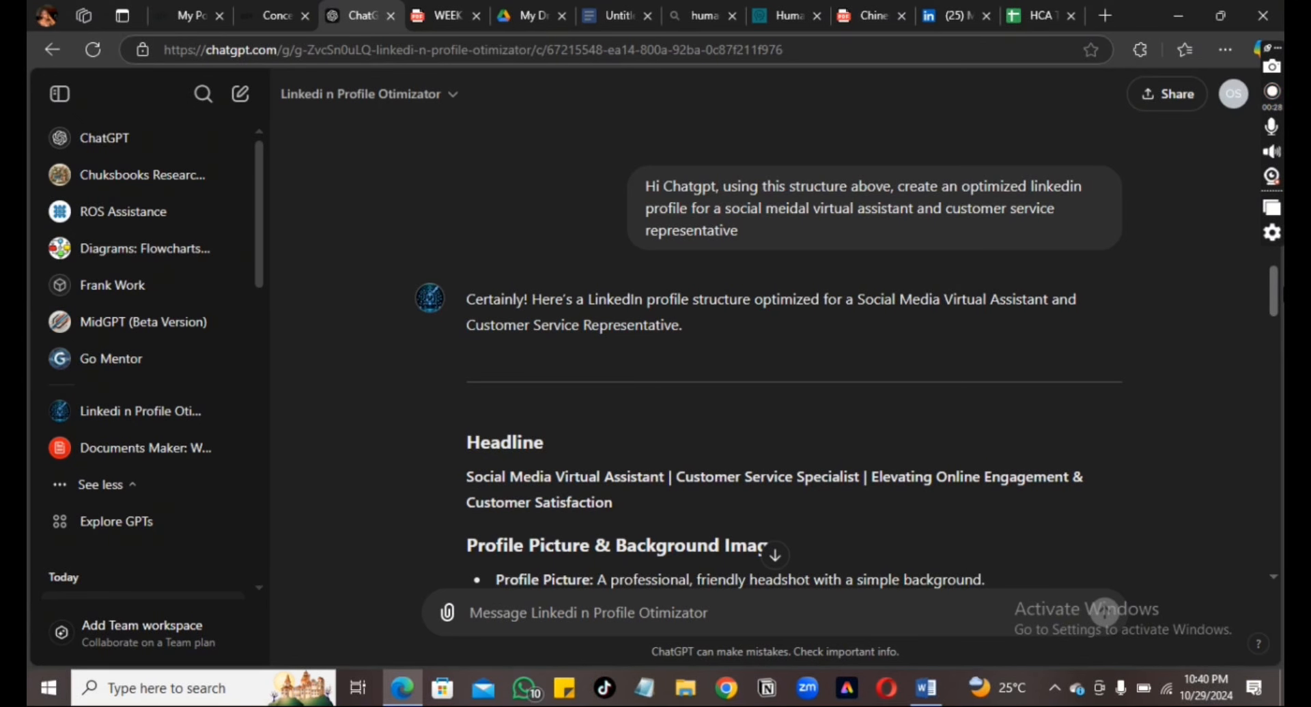
scroll(1105, 613, down, 4)
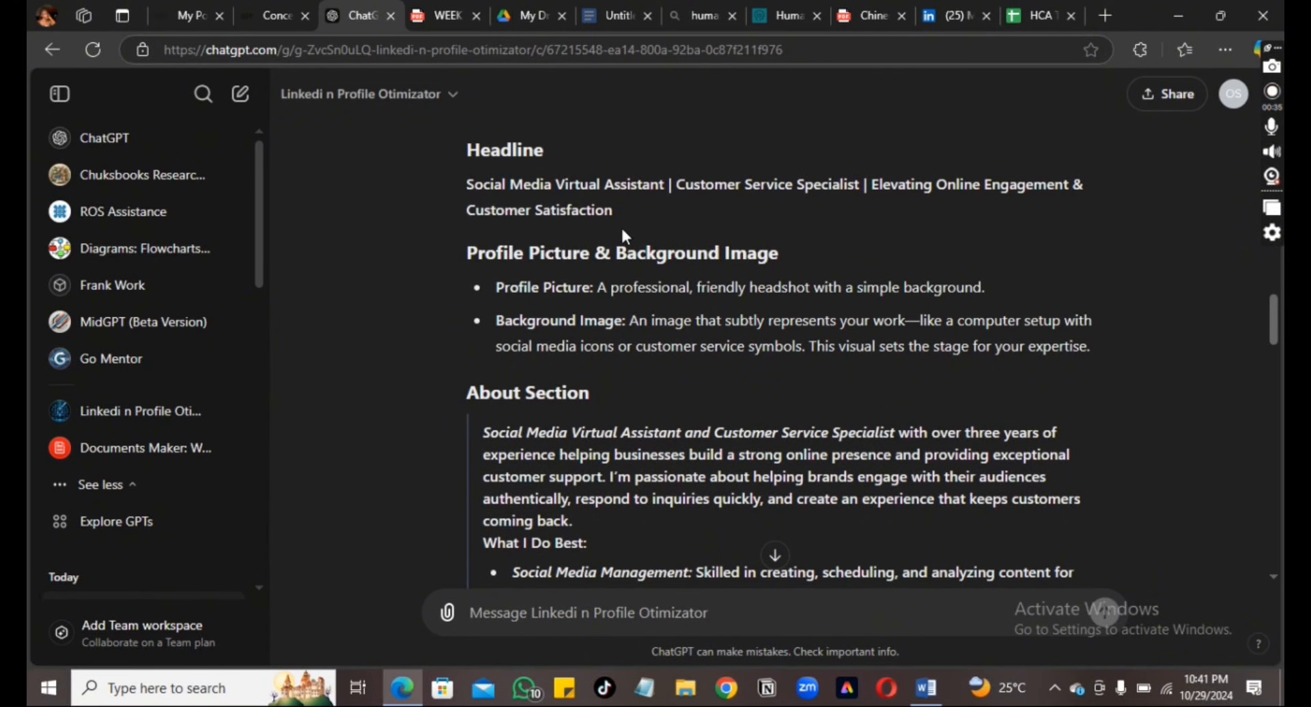
drag(637, 211, 466, 183)
key(ctrl+c)
click(954, 17)
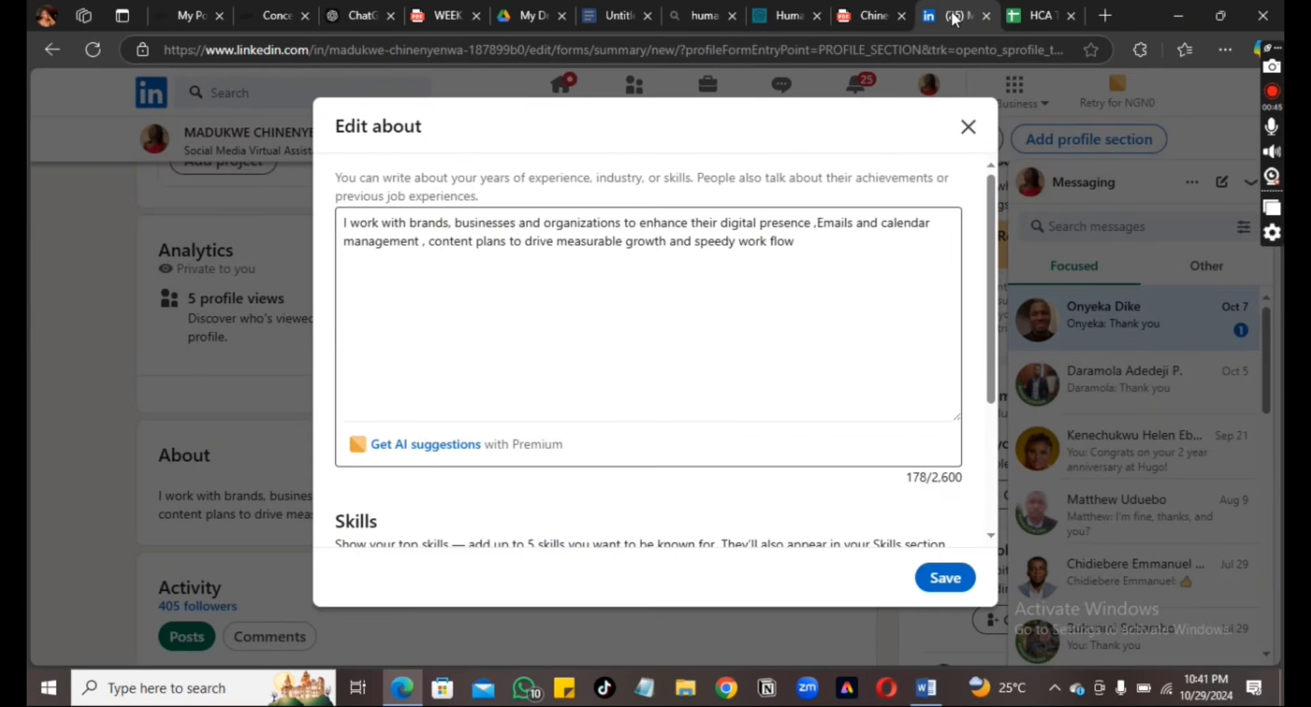
Close Edit about and paste the ChatGPT headline over the old one in the intro editor
click(965, 133)
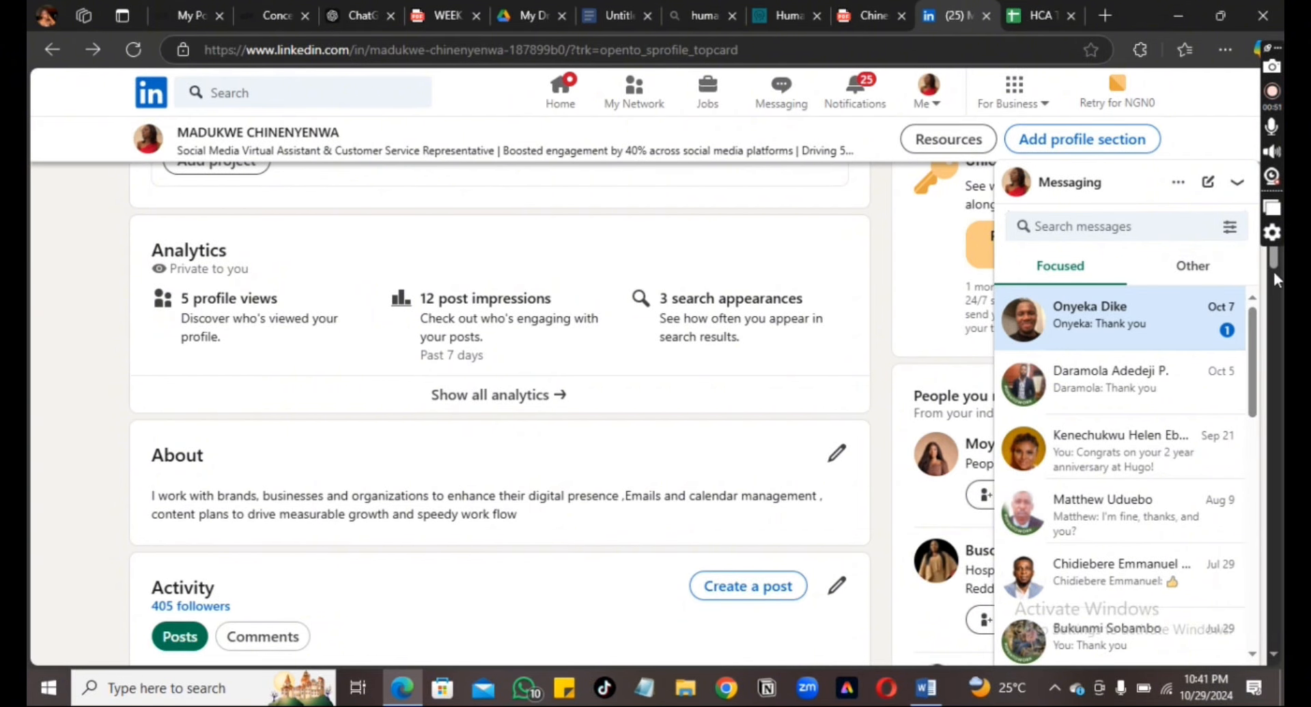
drag(1274, 263, 1234, 125)
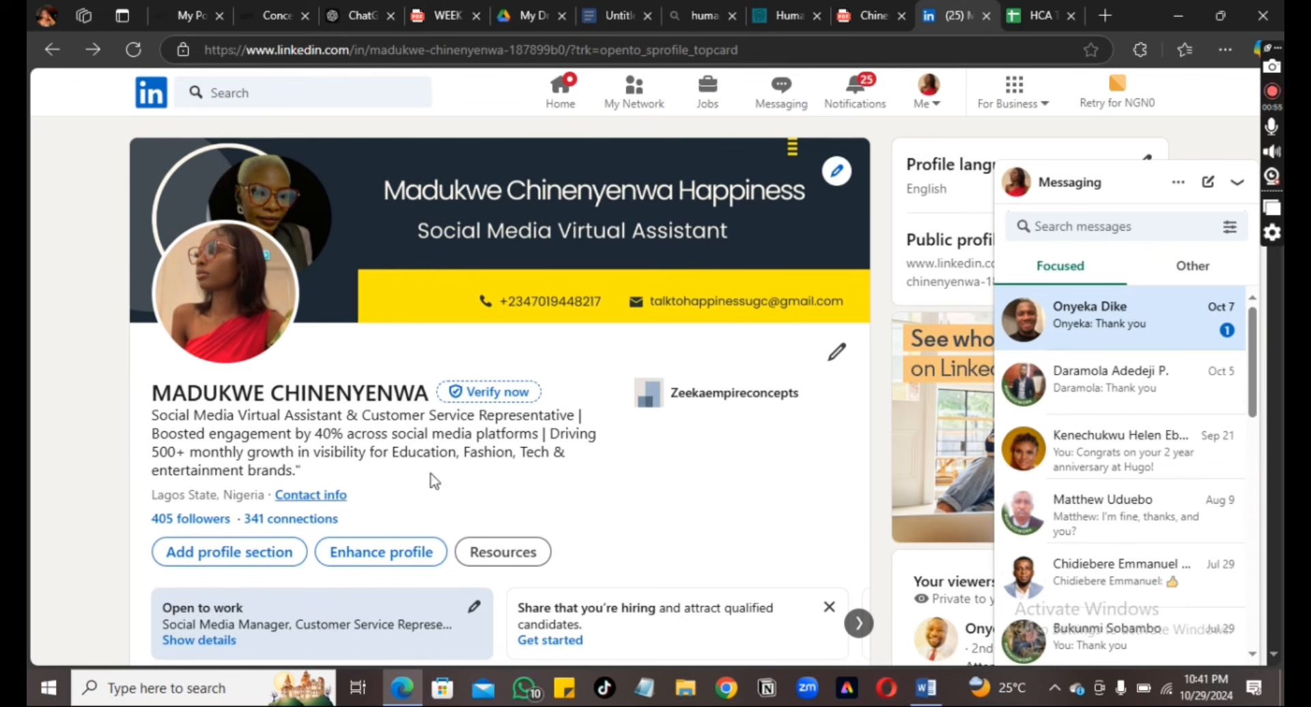
click(837, 353)
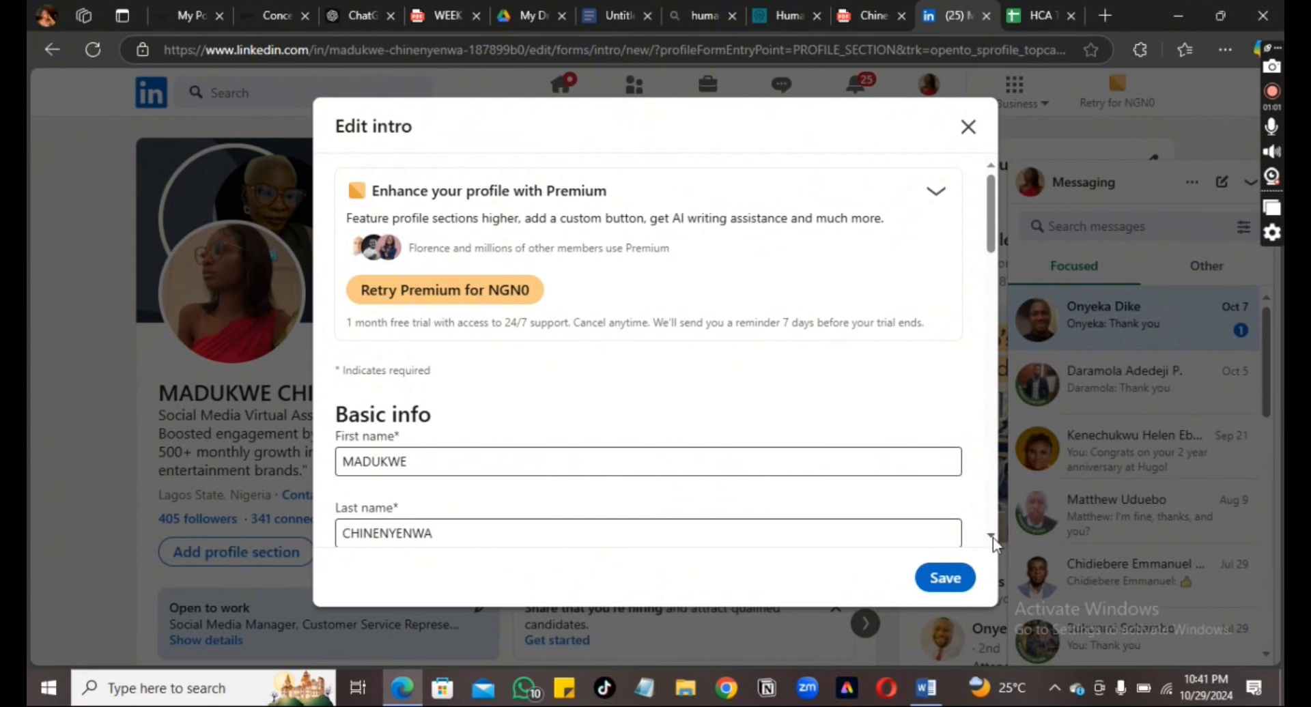
scroll(993, 538, down, 3)
scroll(993, 539, down, 3)
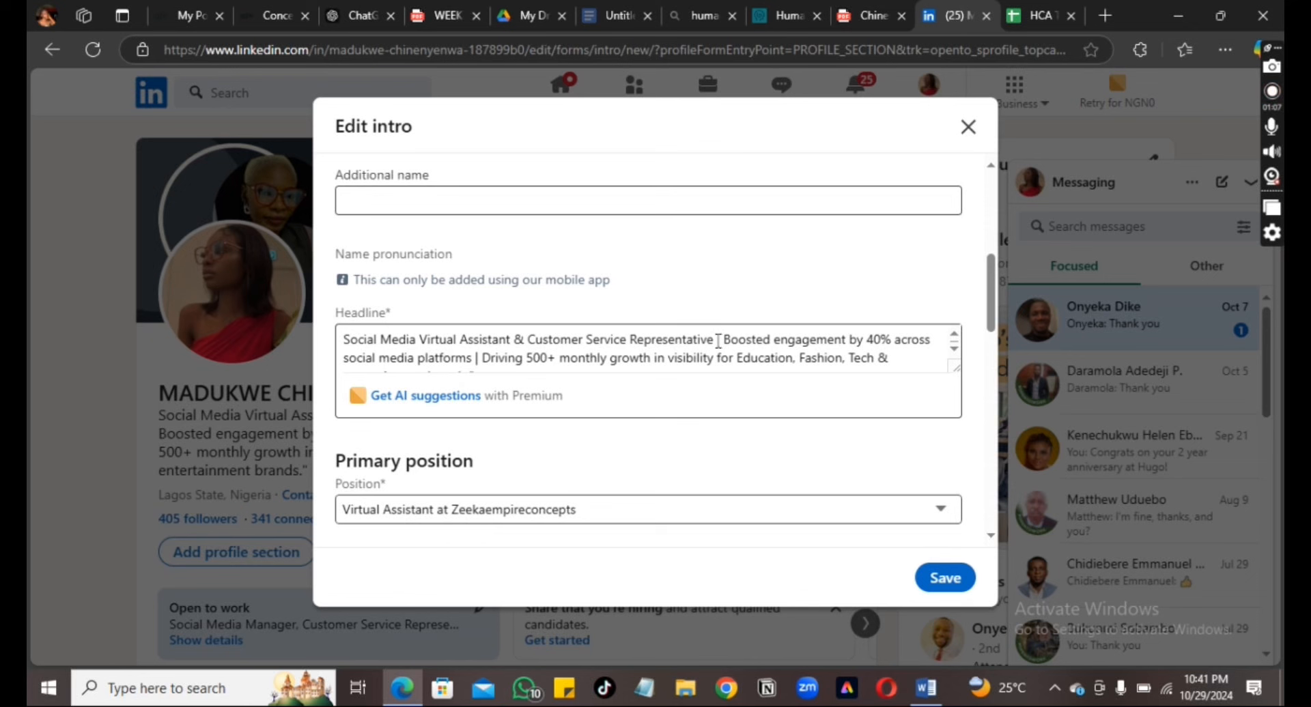
drag(718, 340, 329, 342)
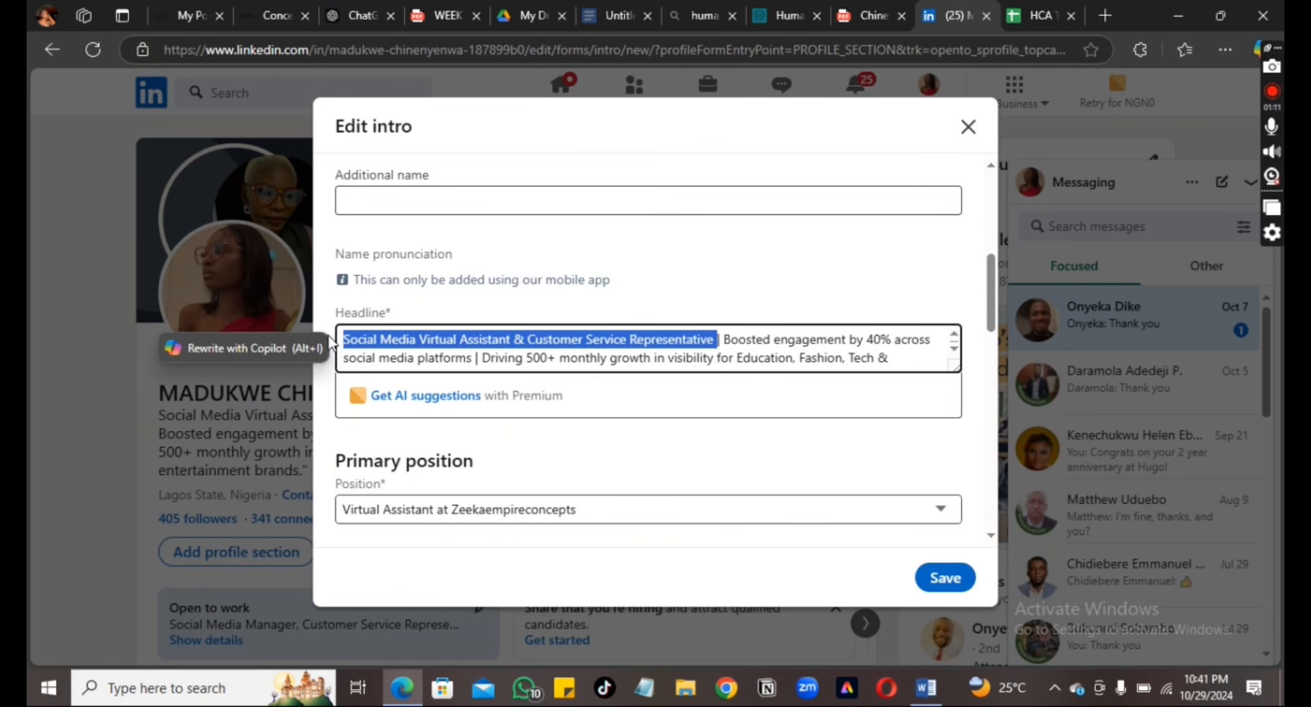
key(ctrl+v)
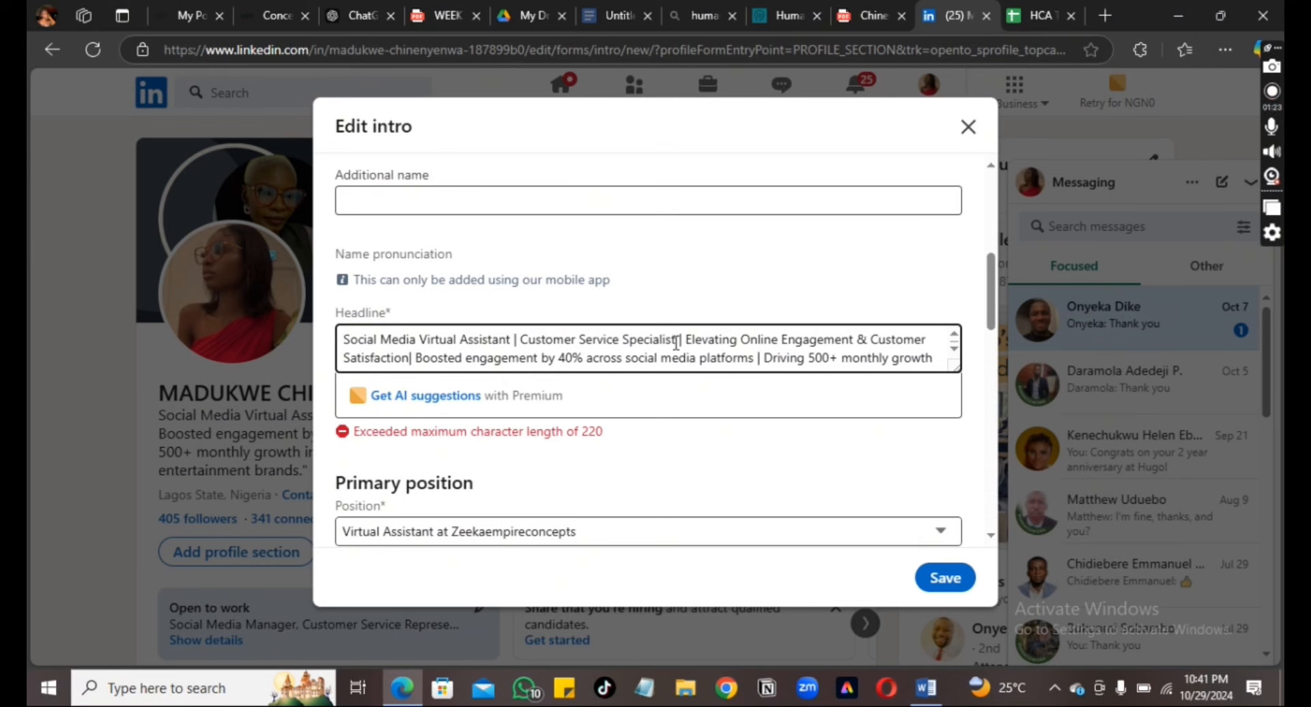
Change Specialist to Representative, trim the headline under 220 characters, and save the intro
key(BackSpace)
key(BackSpace)
key(BackSpace)
key(BackSpace)
key(BackSpace)
key(BackSpace)
key(BackSpace)
key(BackSpace)
key(BackSpace)
key(BackSpace)
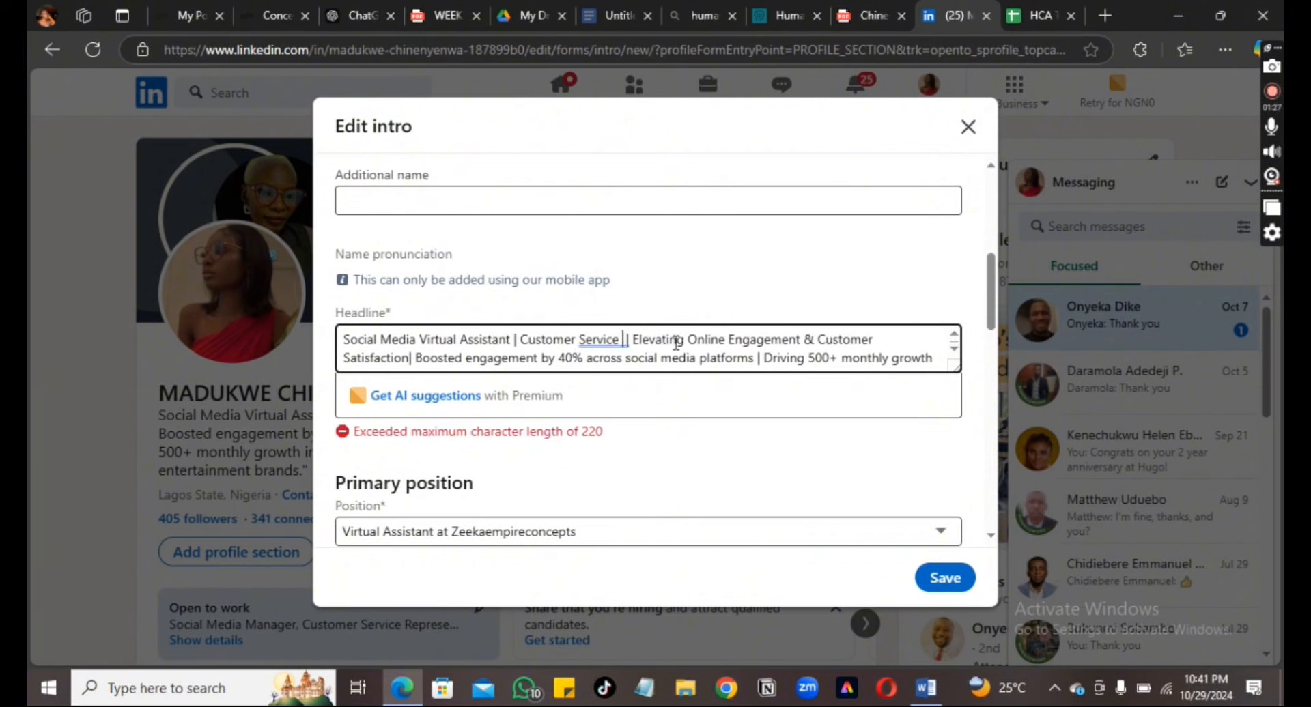
text(Repre)
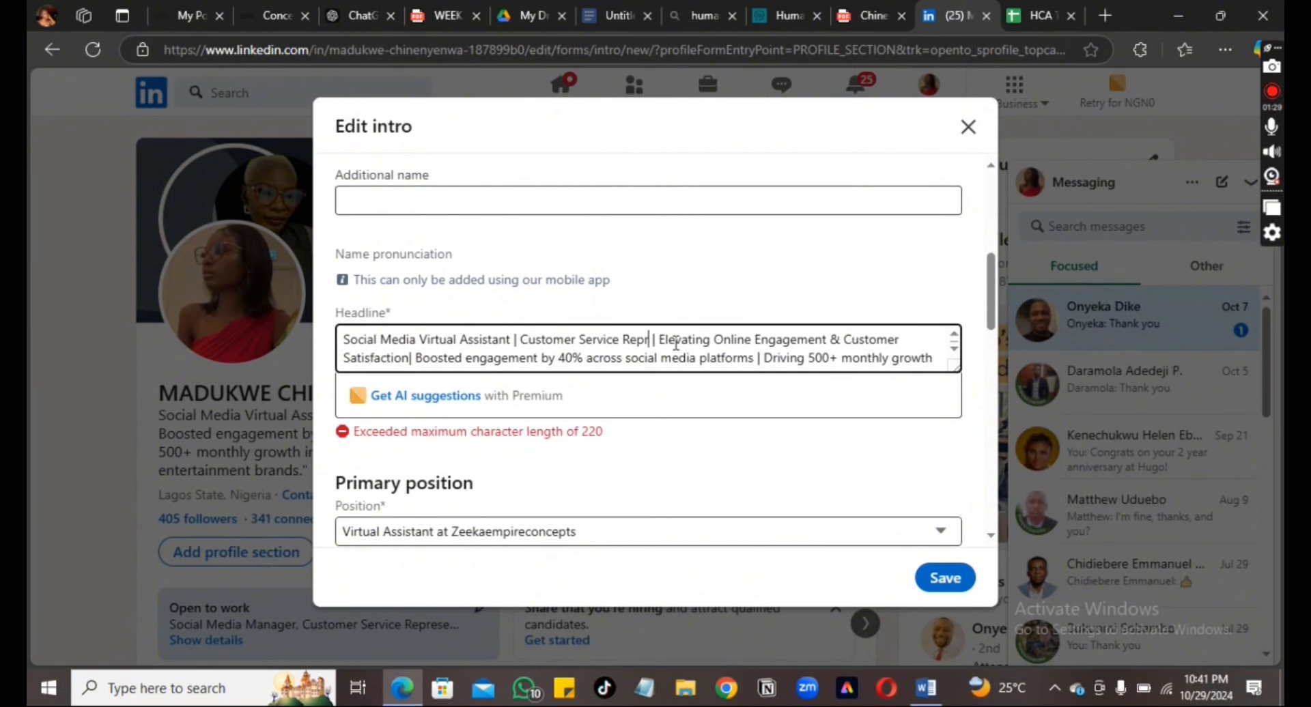
text(sentat)
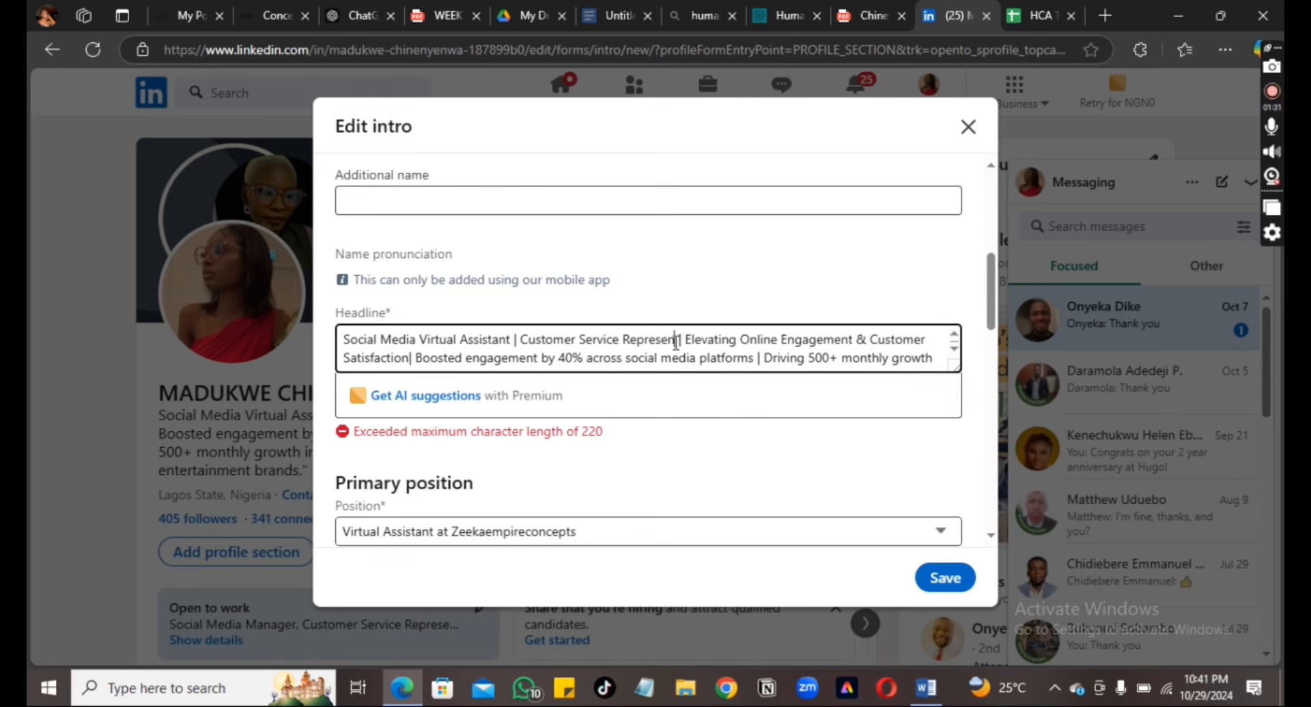
text(ive)
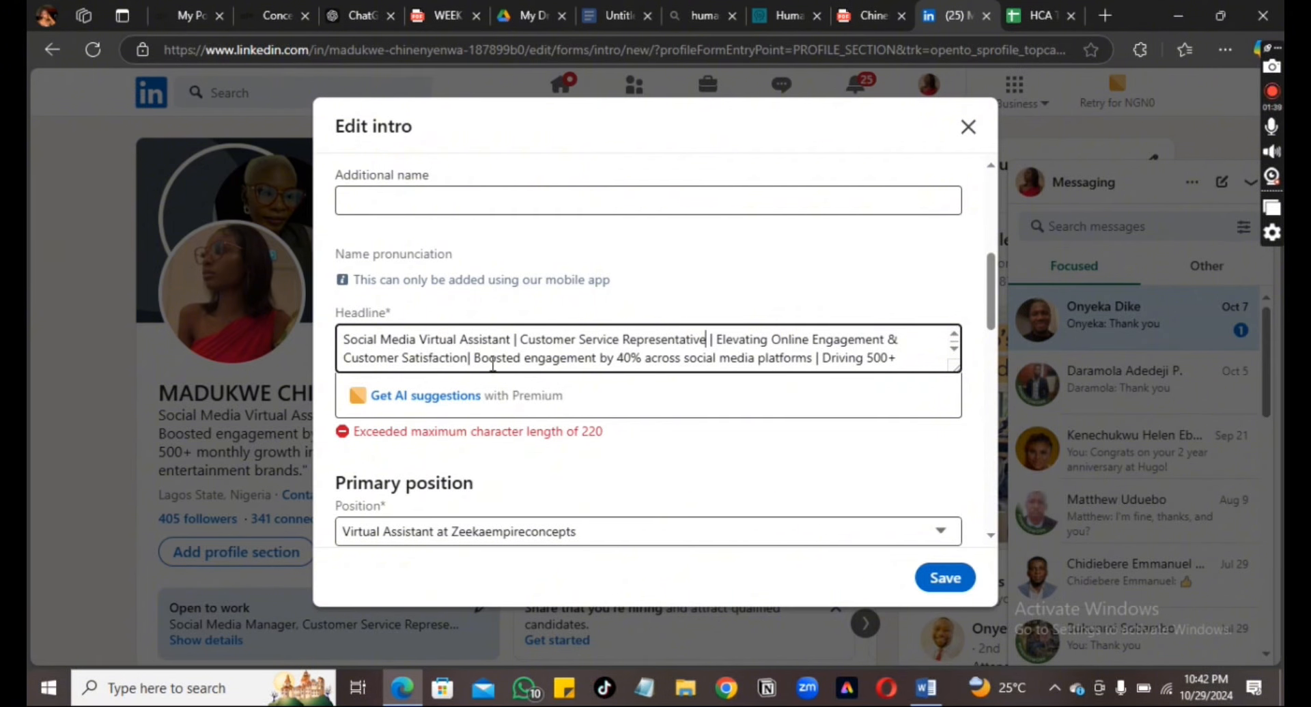
click(954, 351)
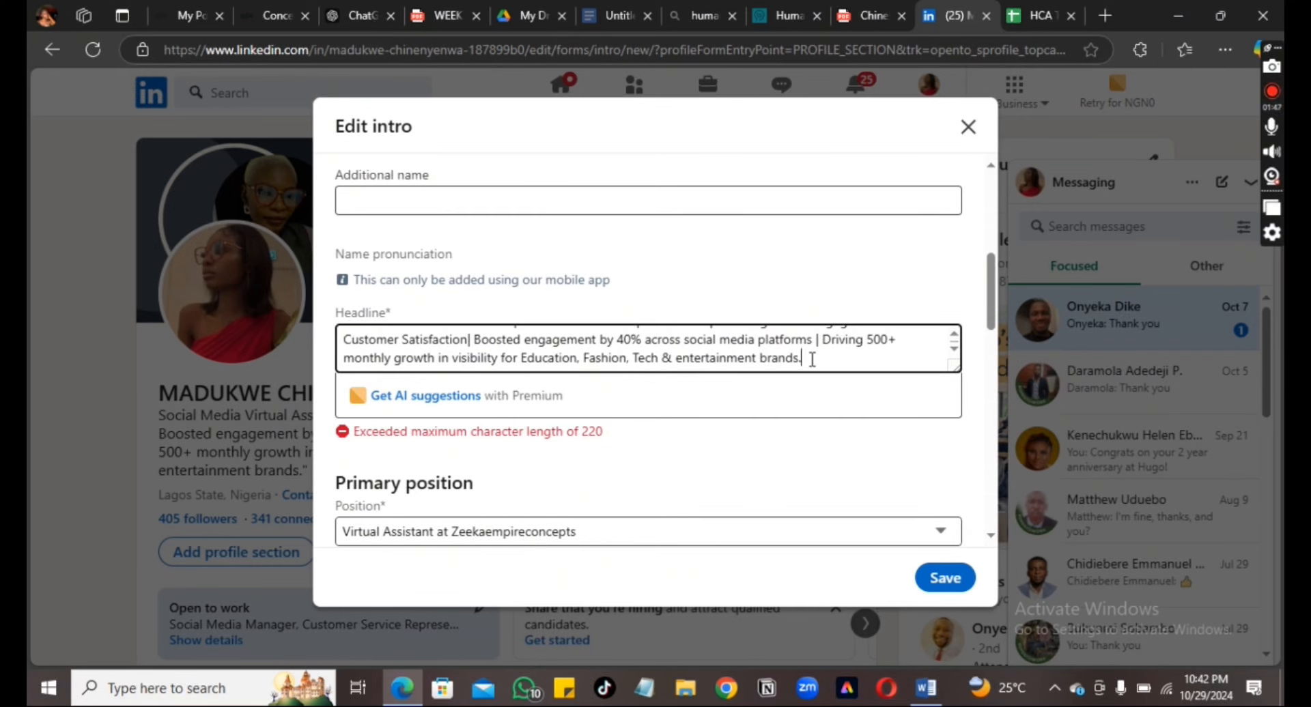
key(BackSpace)
key(BackSpace)
key(BackSpace)
key(BackSpace)
key(BackSpace)
key(BackSpace)
key(BackSpace)
key(BackSpace)
key(BackSpace)
key(BackSpace)
key(BackSpace)
key(BackSpace)
key(BackSpace)
key(BackSpace)
key(BackSpace)
key(BackSpace)
key(BackSpace)
key(BackSpace)
key(BackSpace)
key(BackSpace)
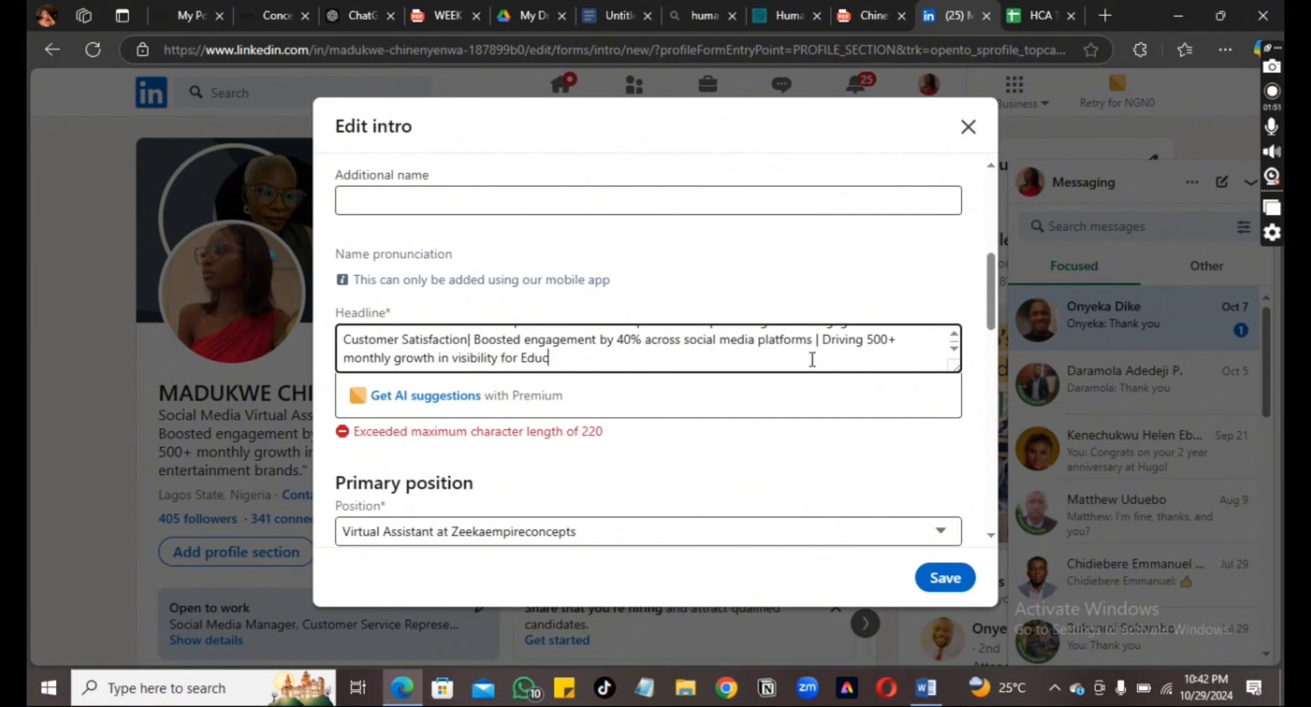
key(BackSpace)
key(BackSpace)
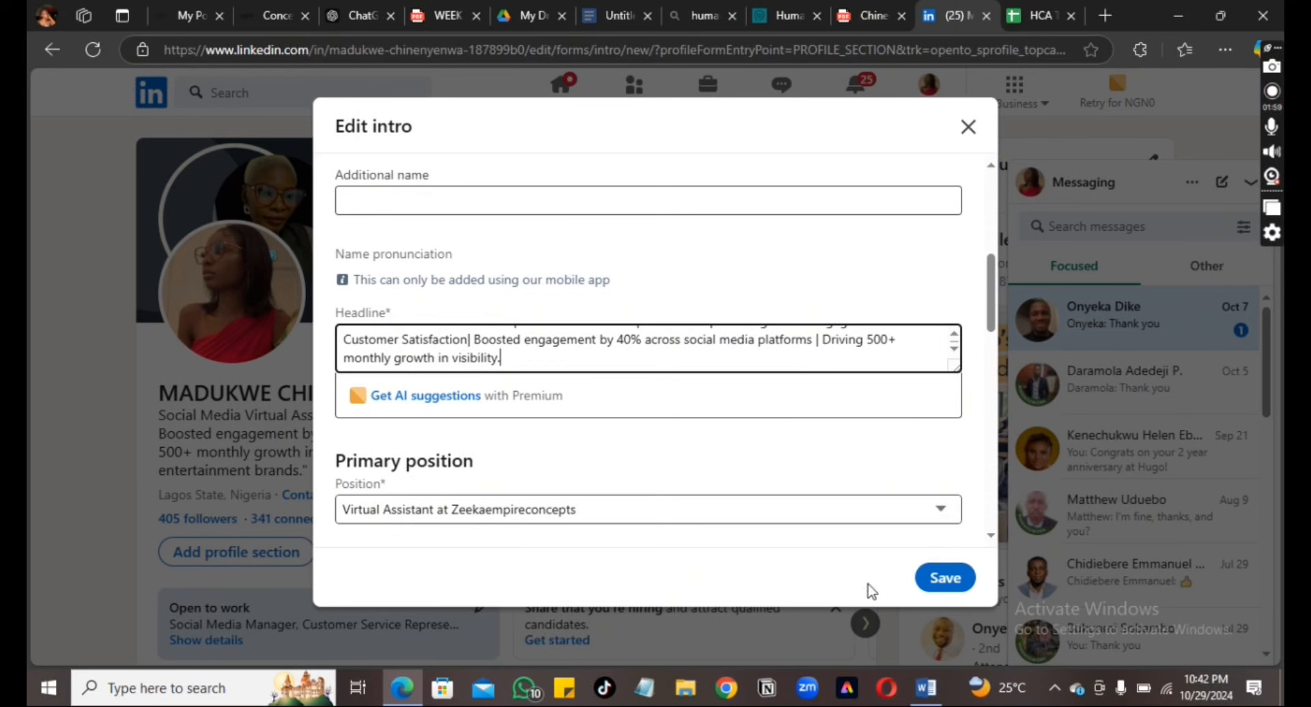
click(939, 579)
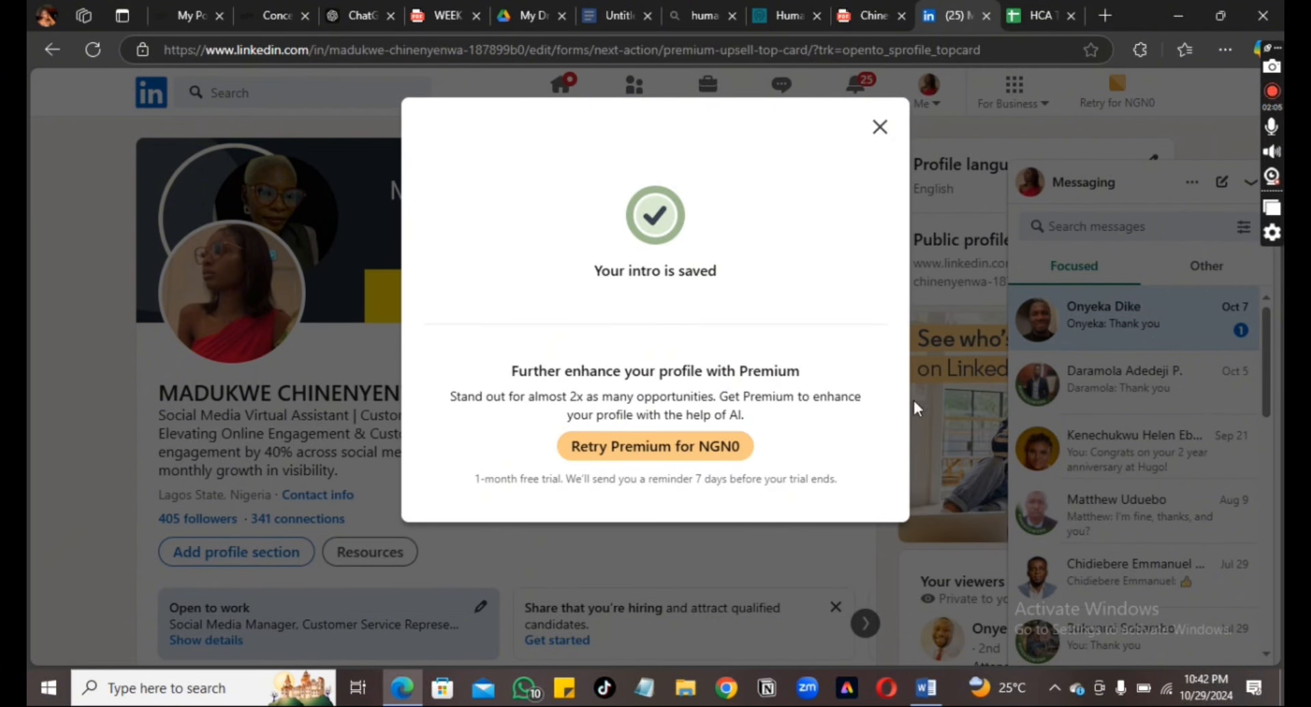
Dismiss the intro-saved confirmation, glance at ChatGPT, and open a new browser tab beside LinkedIn
click(880, 127)
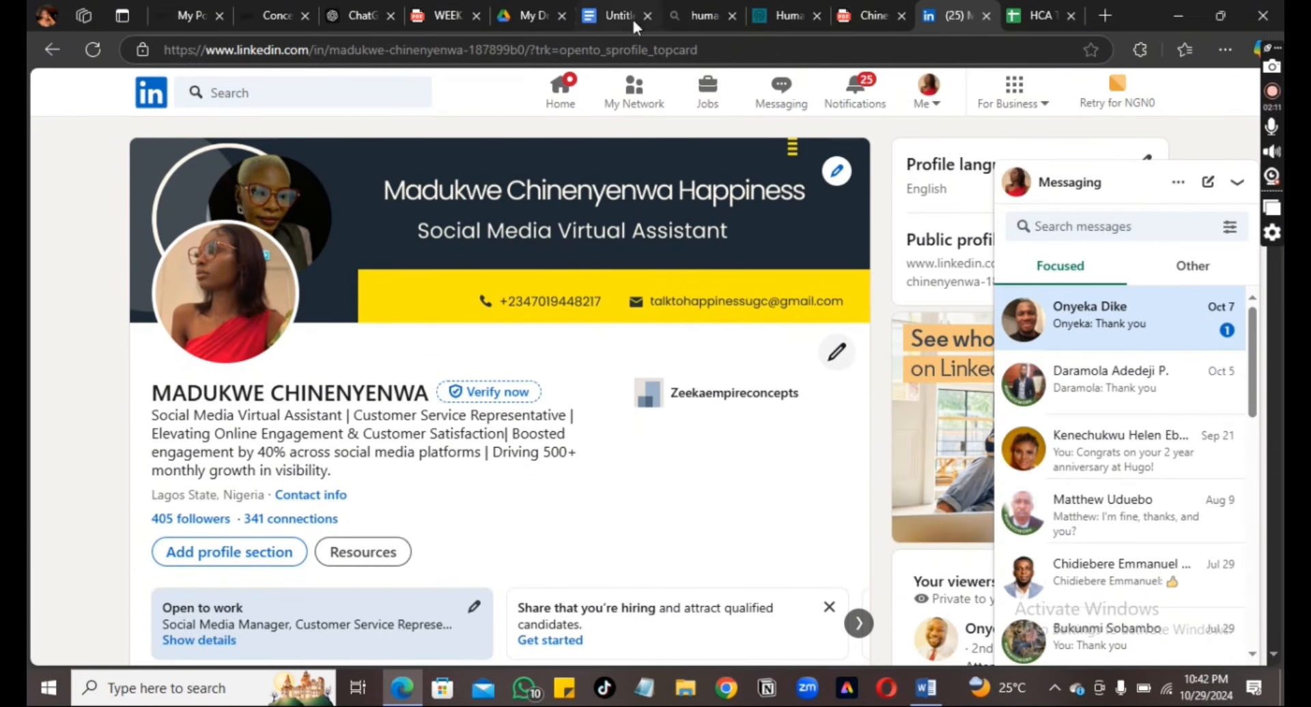
click(351, 19)
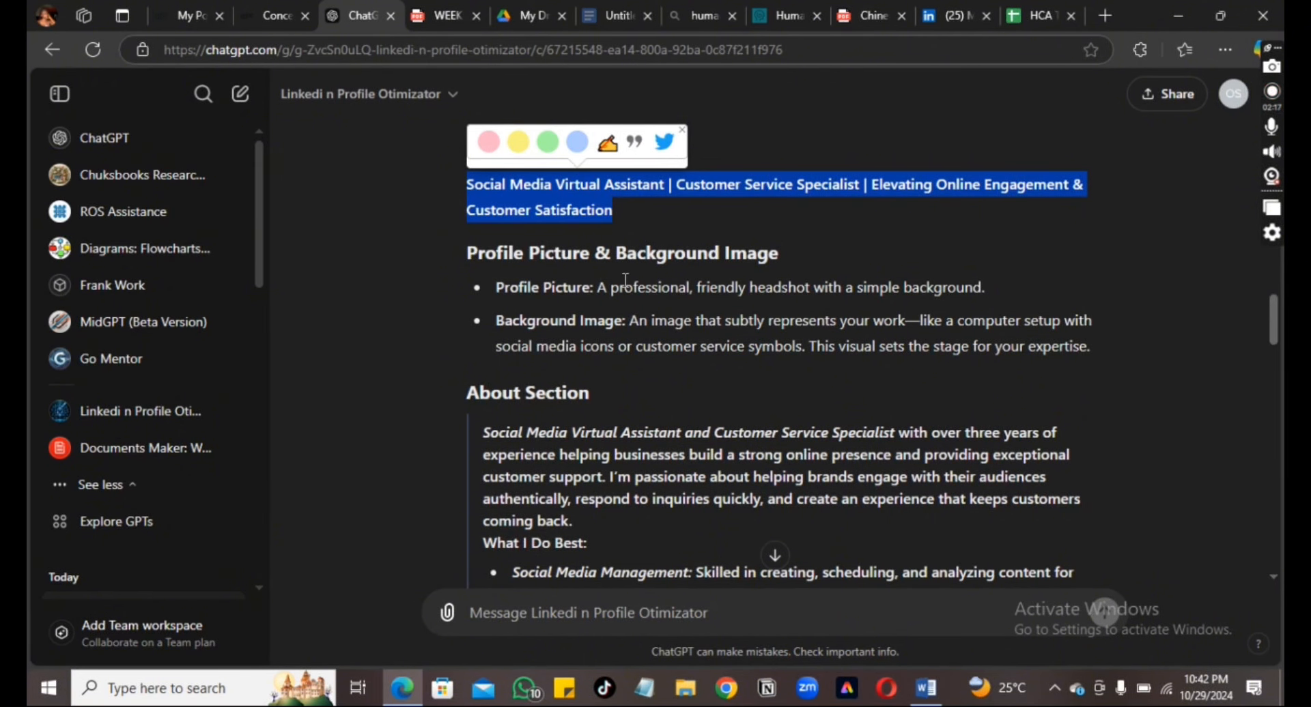
click(942, 19)
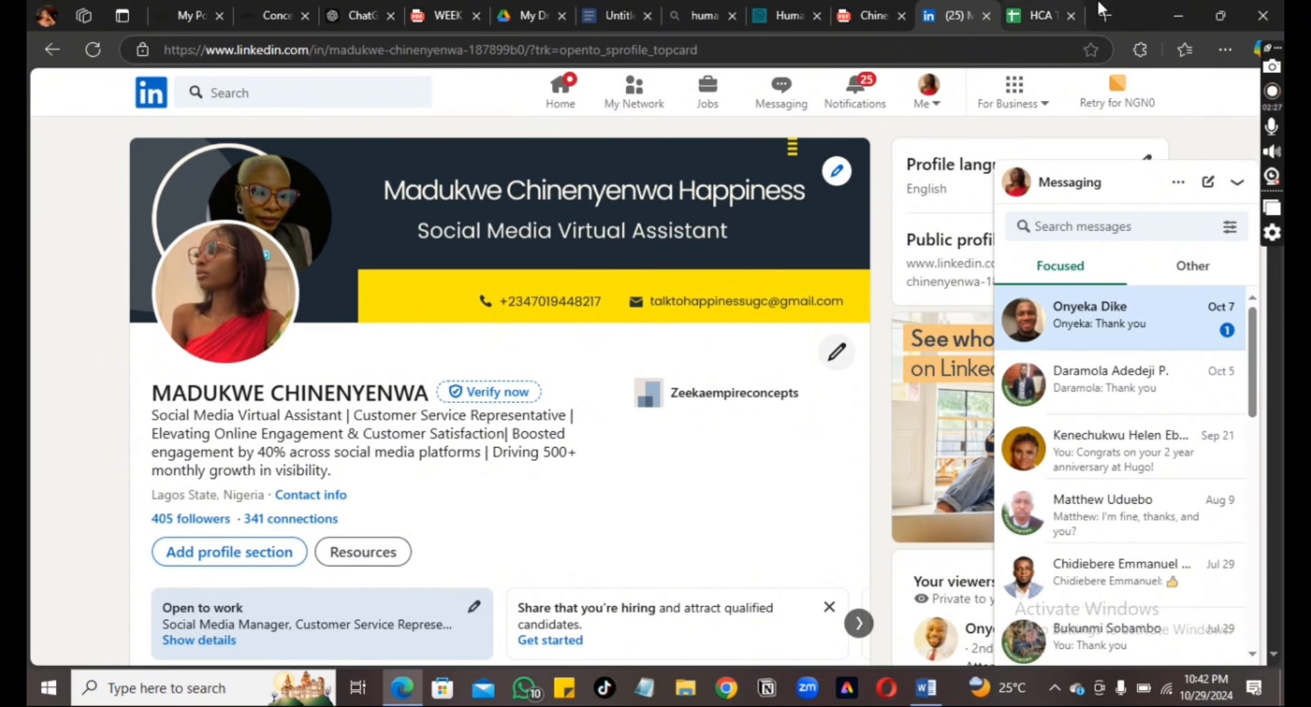
click(1108, 16)
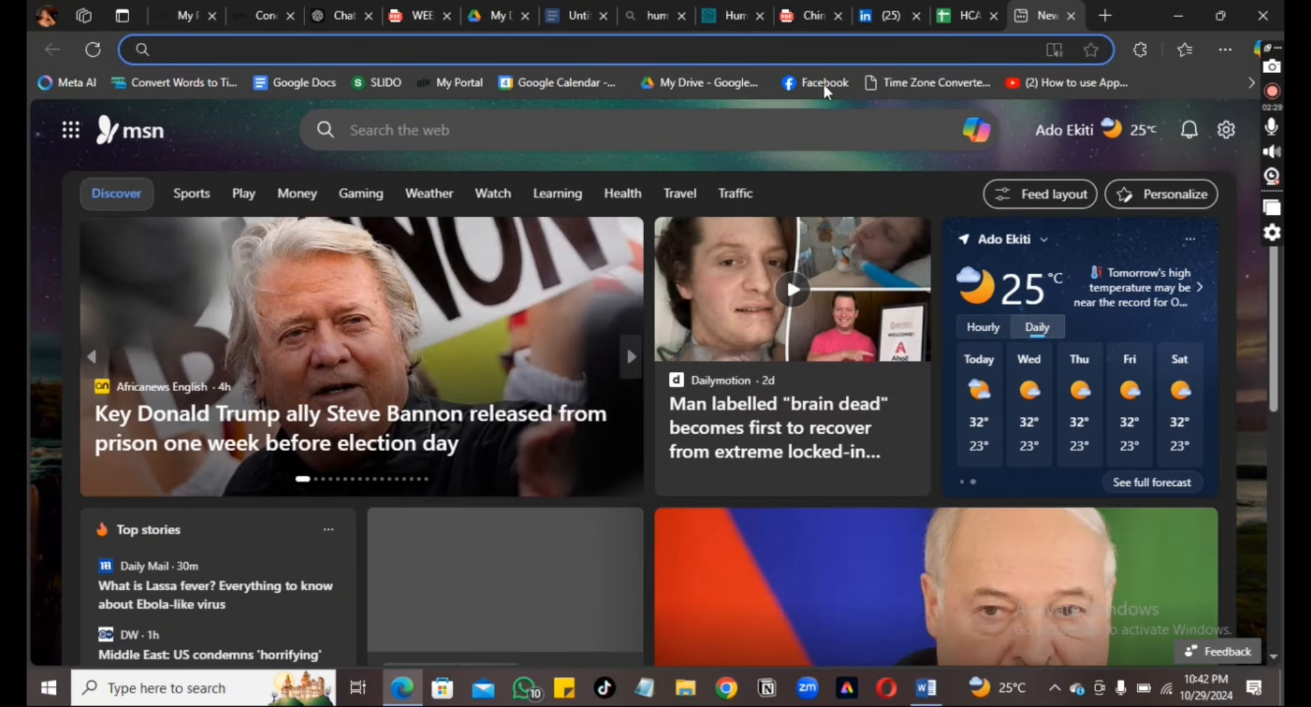
Go to Canva and search its templates for 'Linkedin banner'
click(812, 47)
text(canva.com)
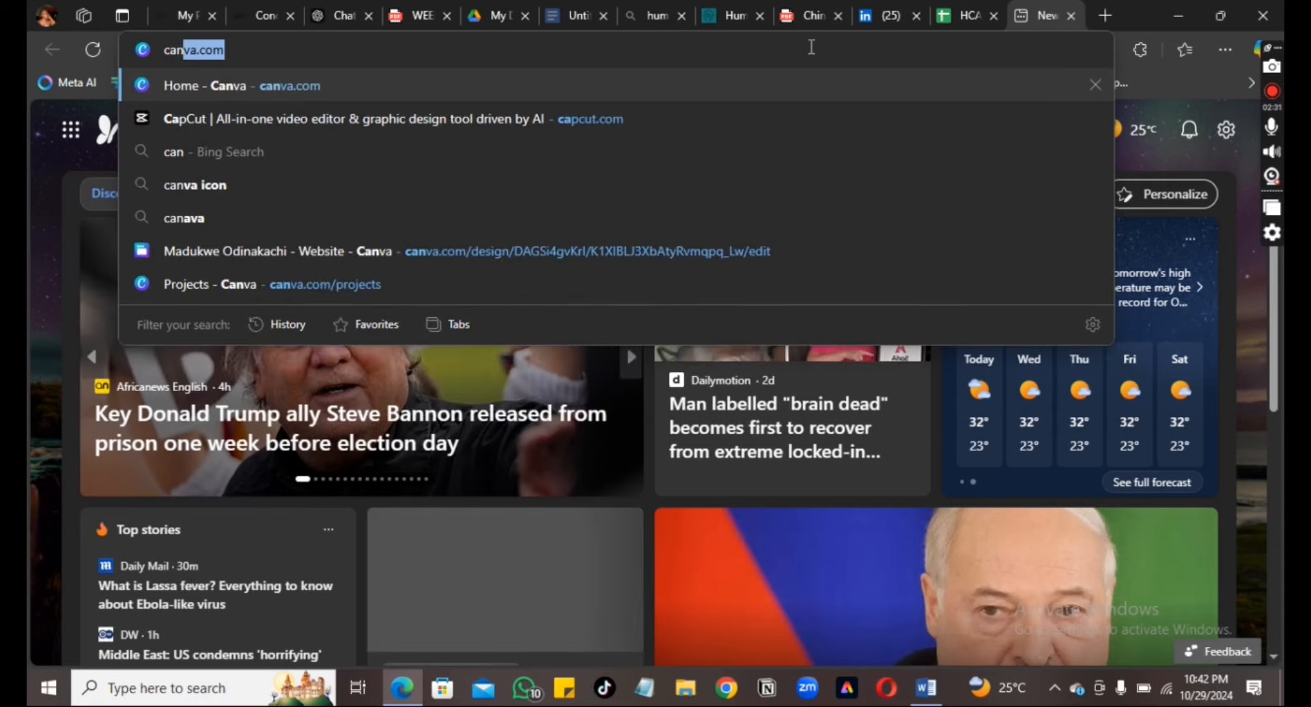
key(Return)
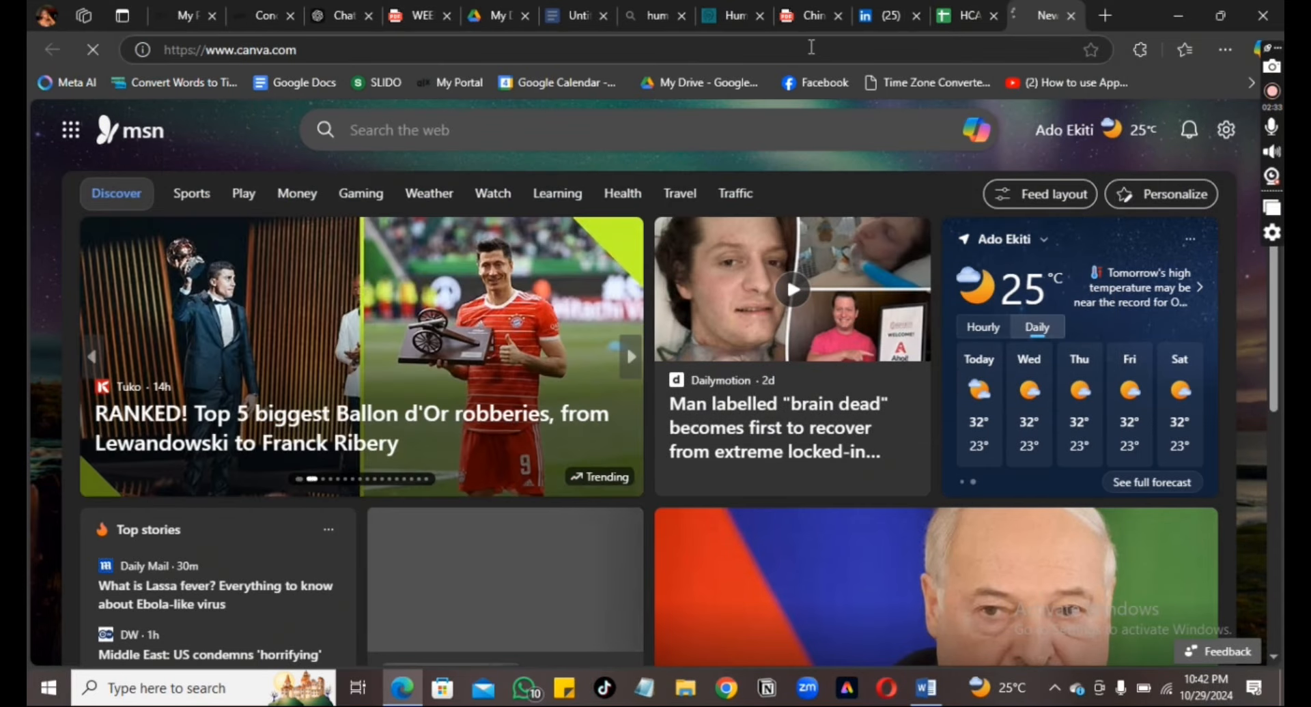
click(765, 103)
text(Link)
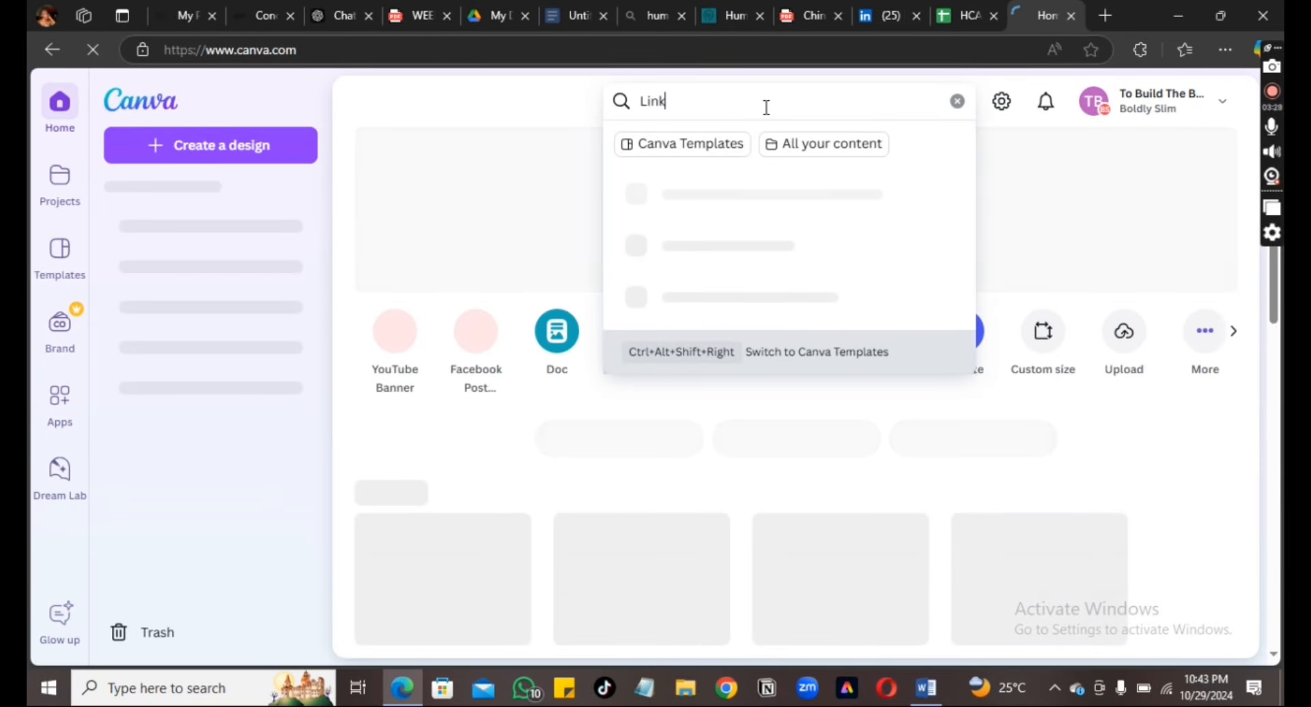
text(edin)
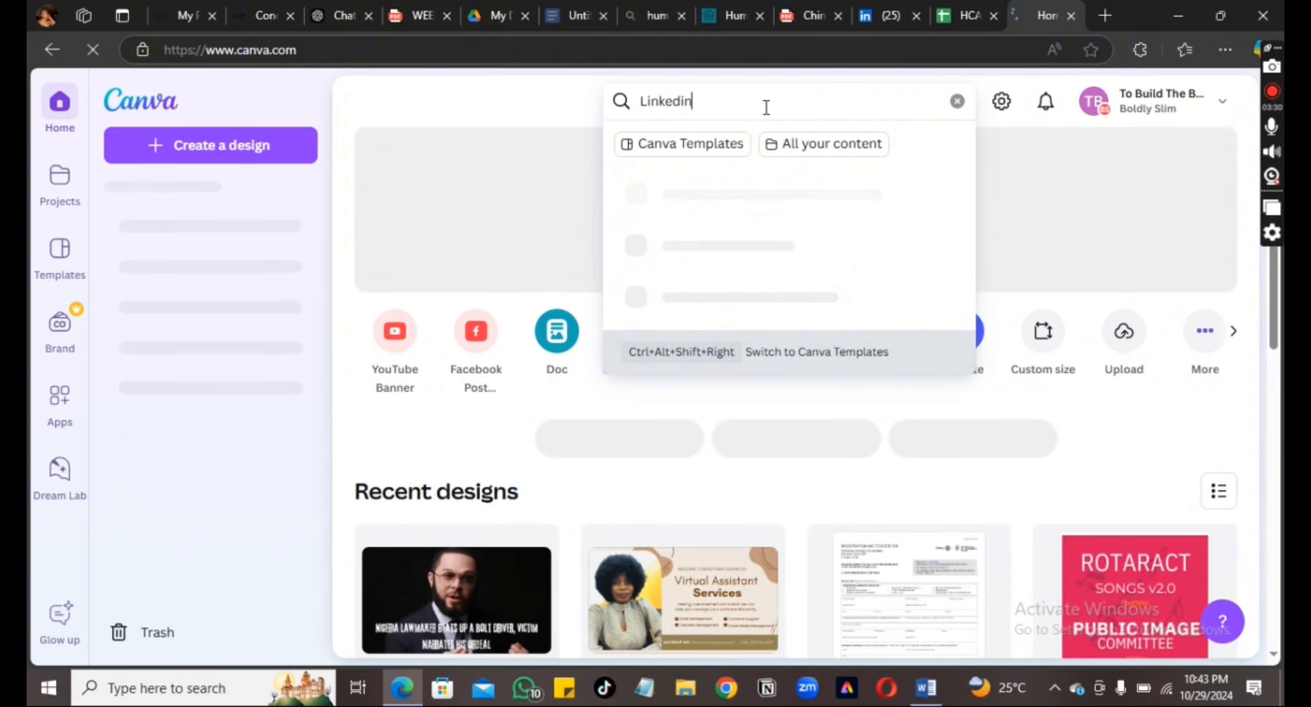
text( banner)
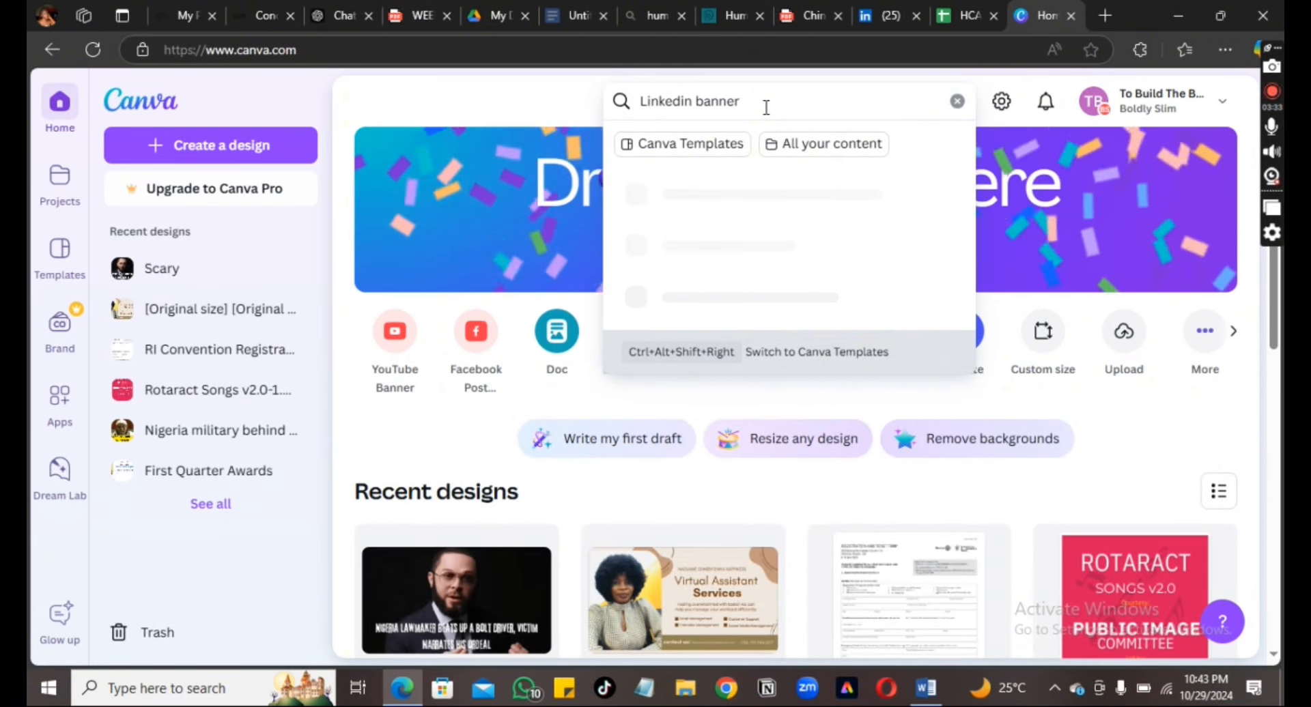
key(Return)
Browse the results and preview the Neutral Creative Professional LinkedIn Article Cover Image template
scroll(1274, 659, down, 2)
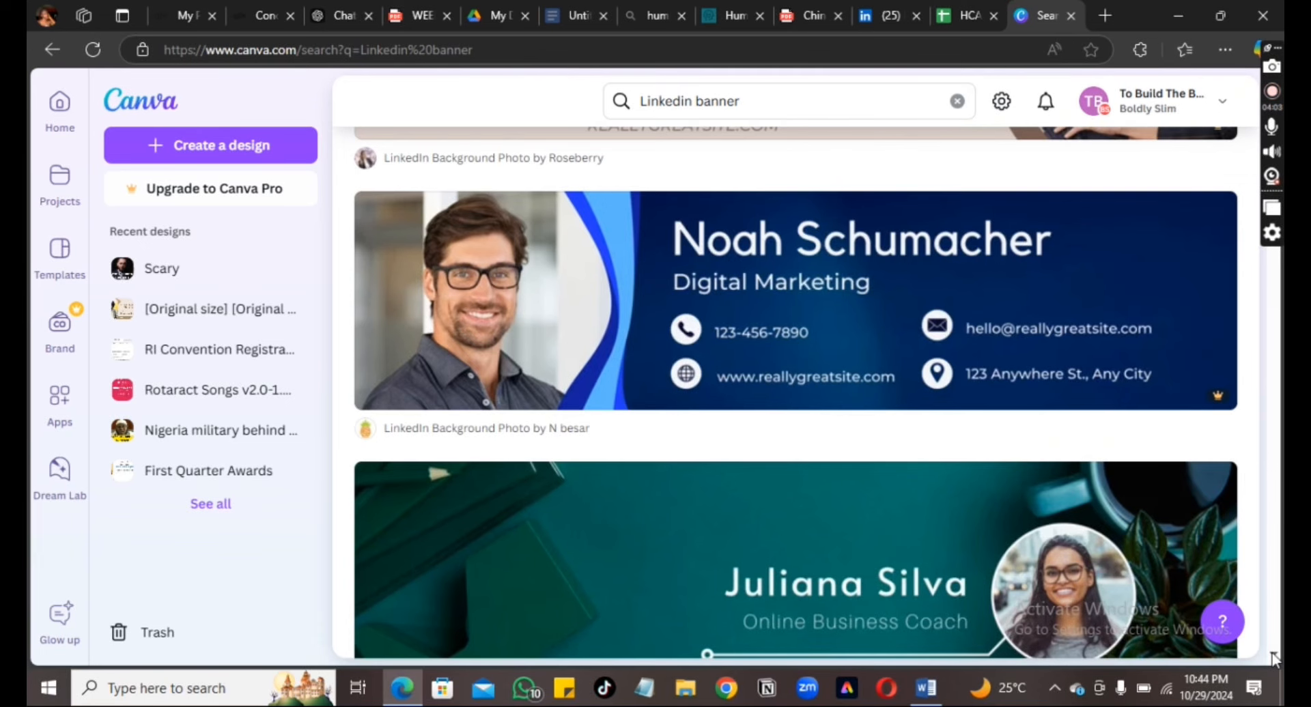
scroll(1273, 659, down, 5)
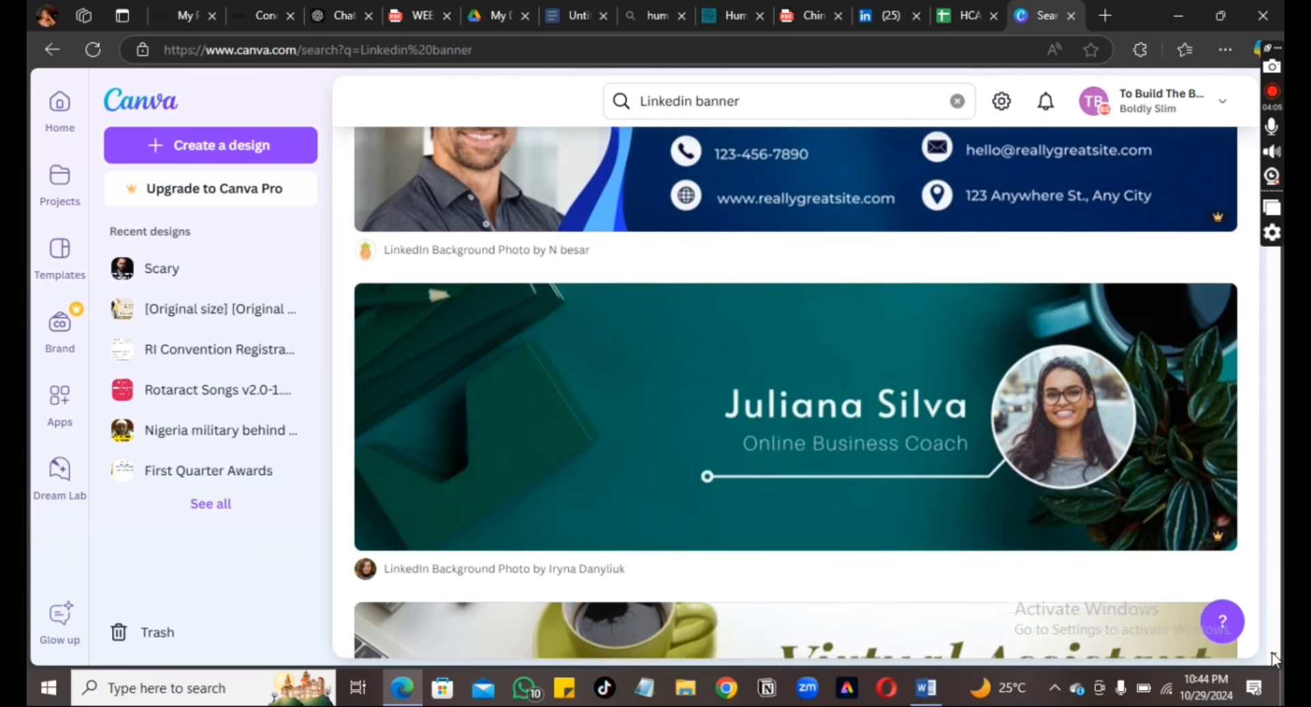
scroll(1273, 659, down, 1)
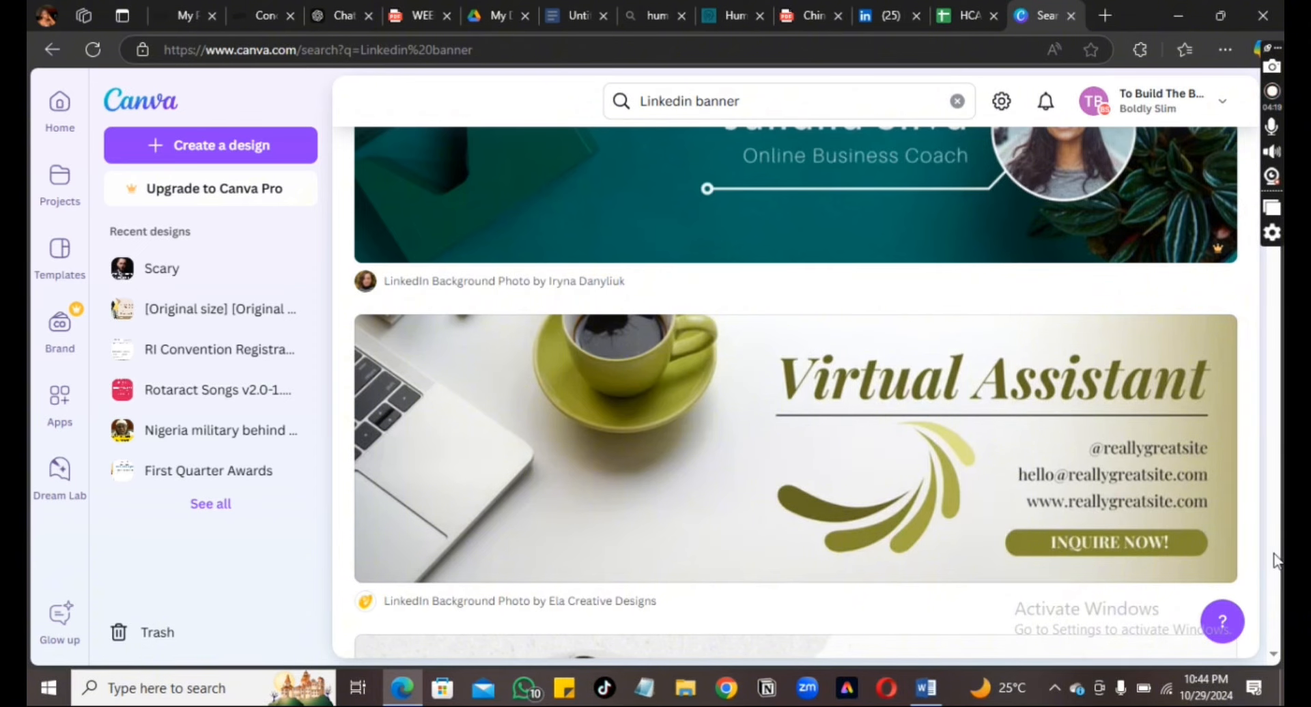
click(1272, 654)
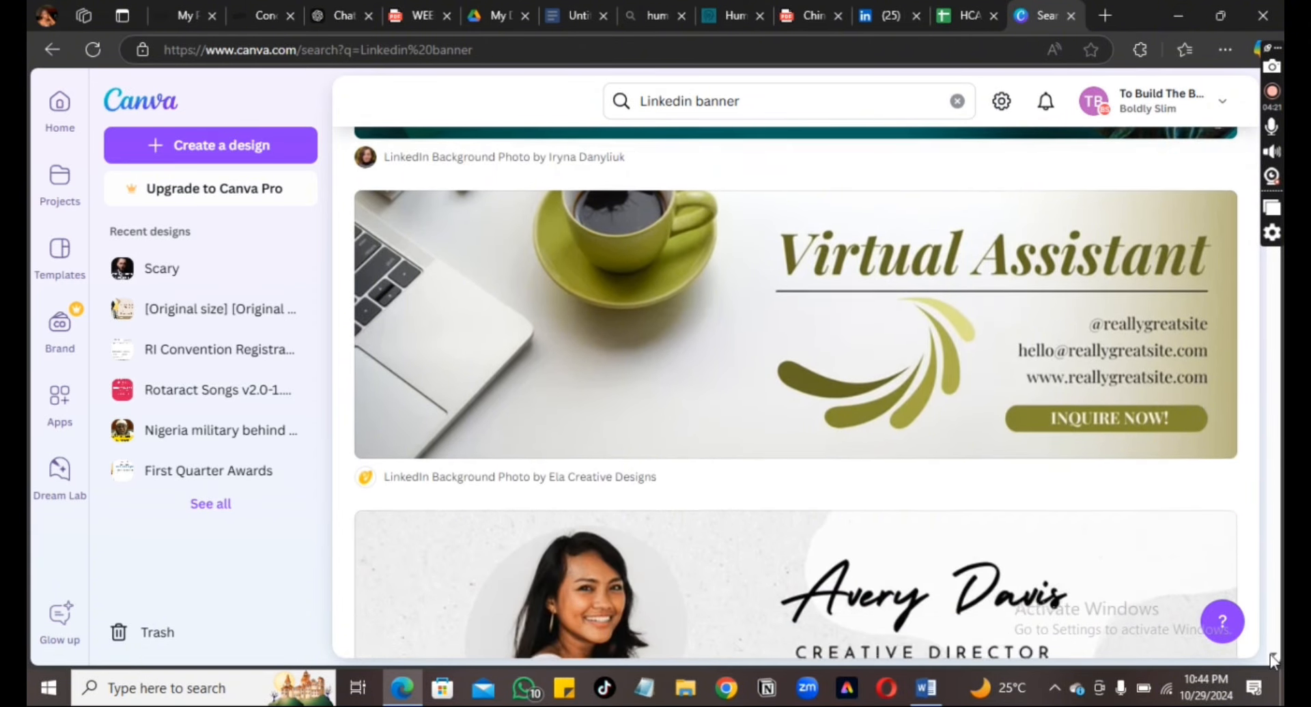
drag(1270, 654, 1270, 654)
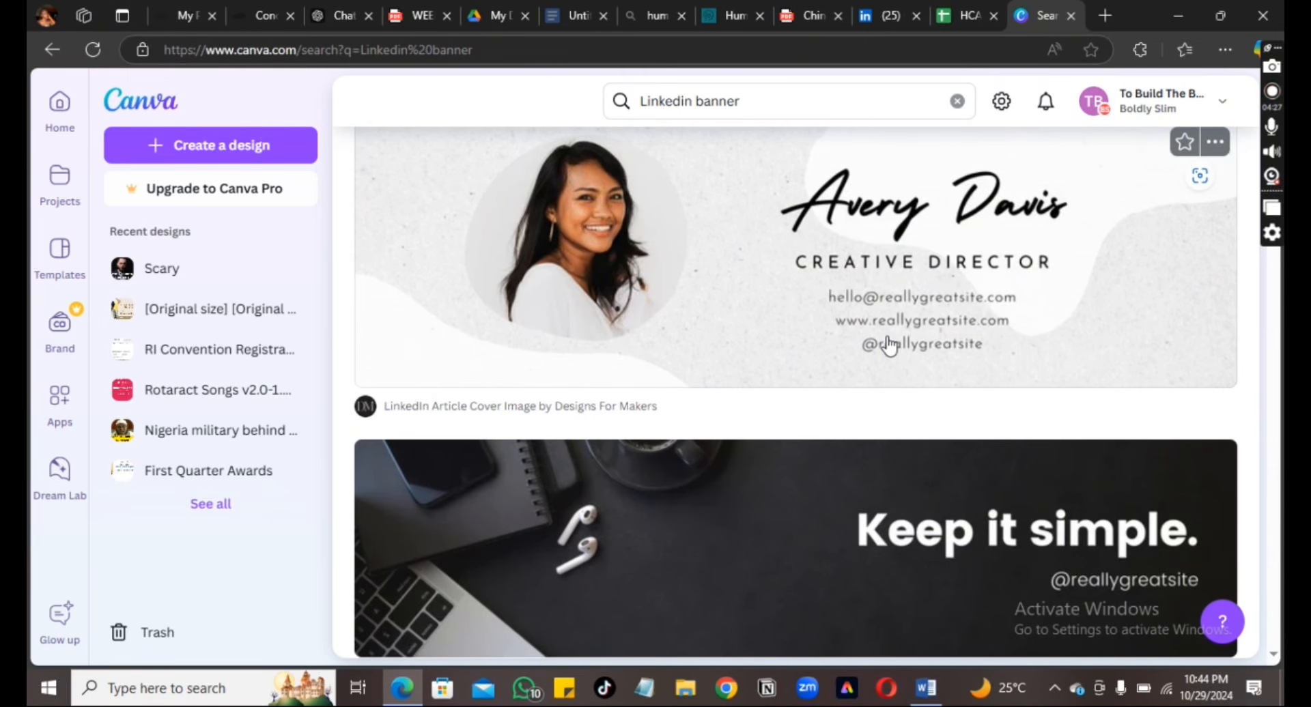
click(1060, 318)
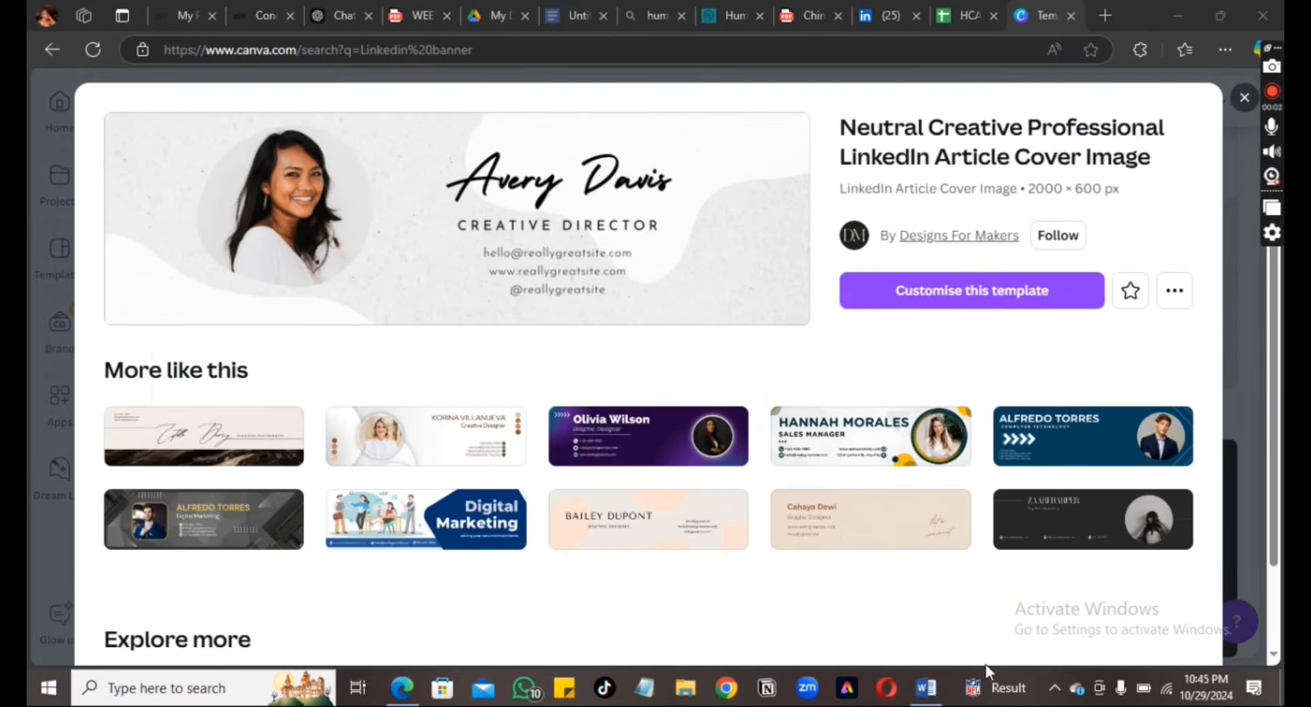
Open the cover template in the editor and type the owner's full name over the sample name
click(1026, 298)
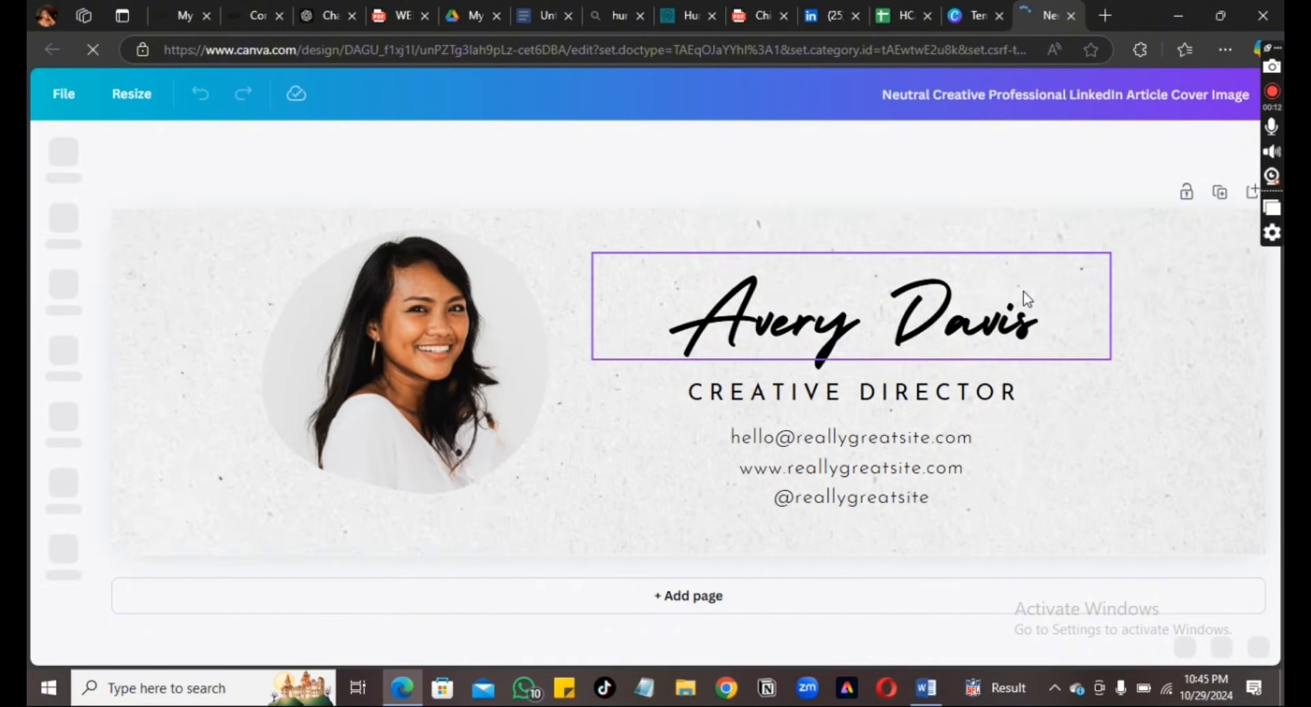
click(1031, 343)
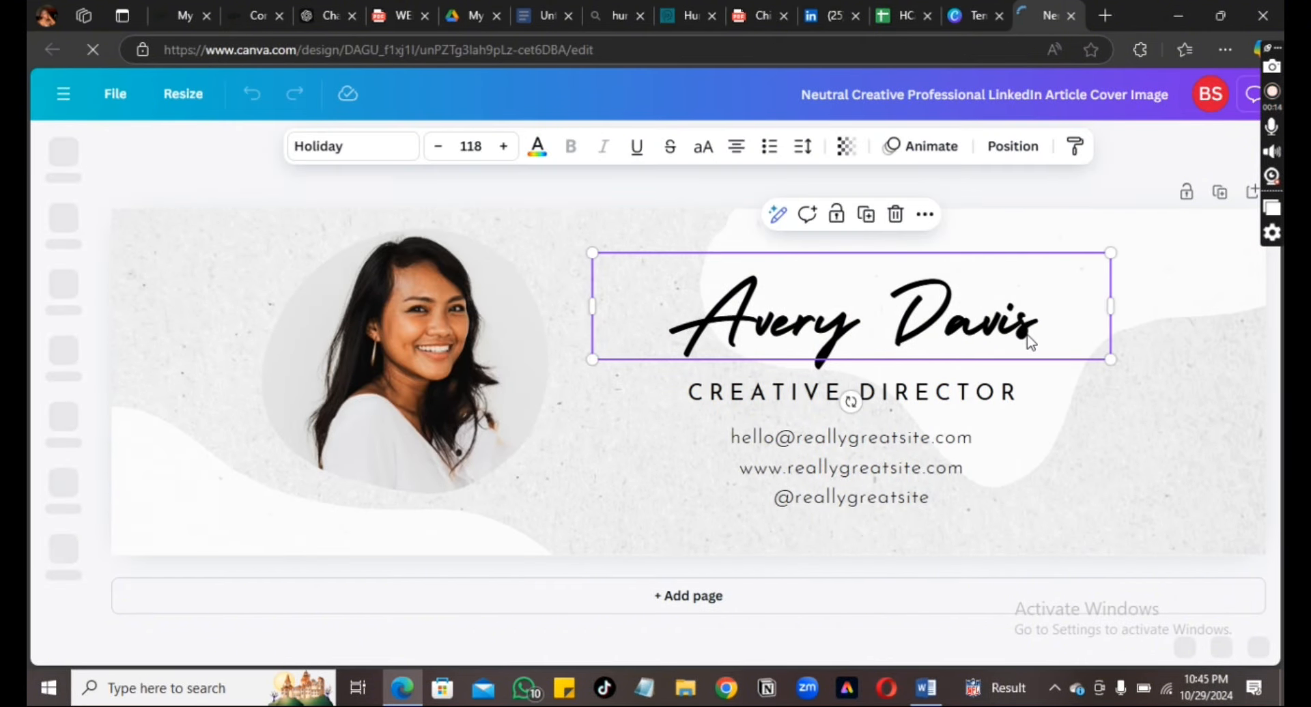
click(1031, 343)
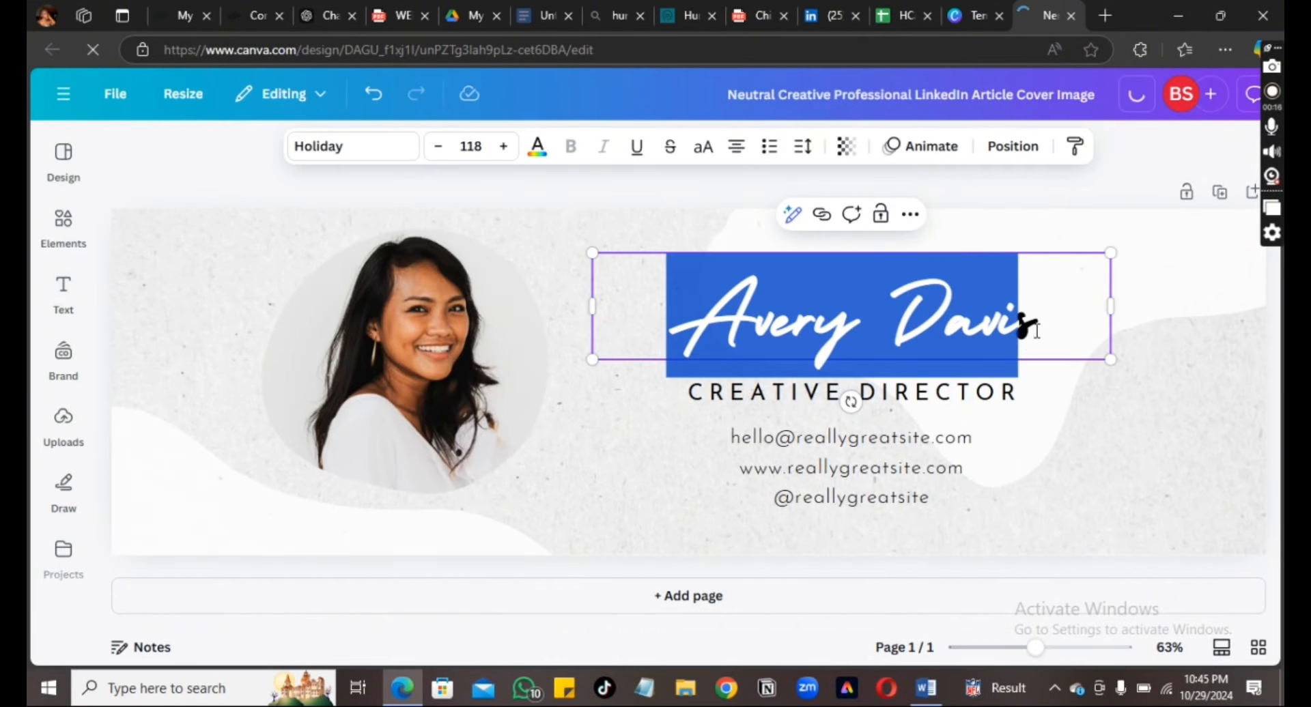
double_click(1036, 330)
click(1036, 330)
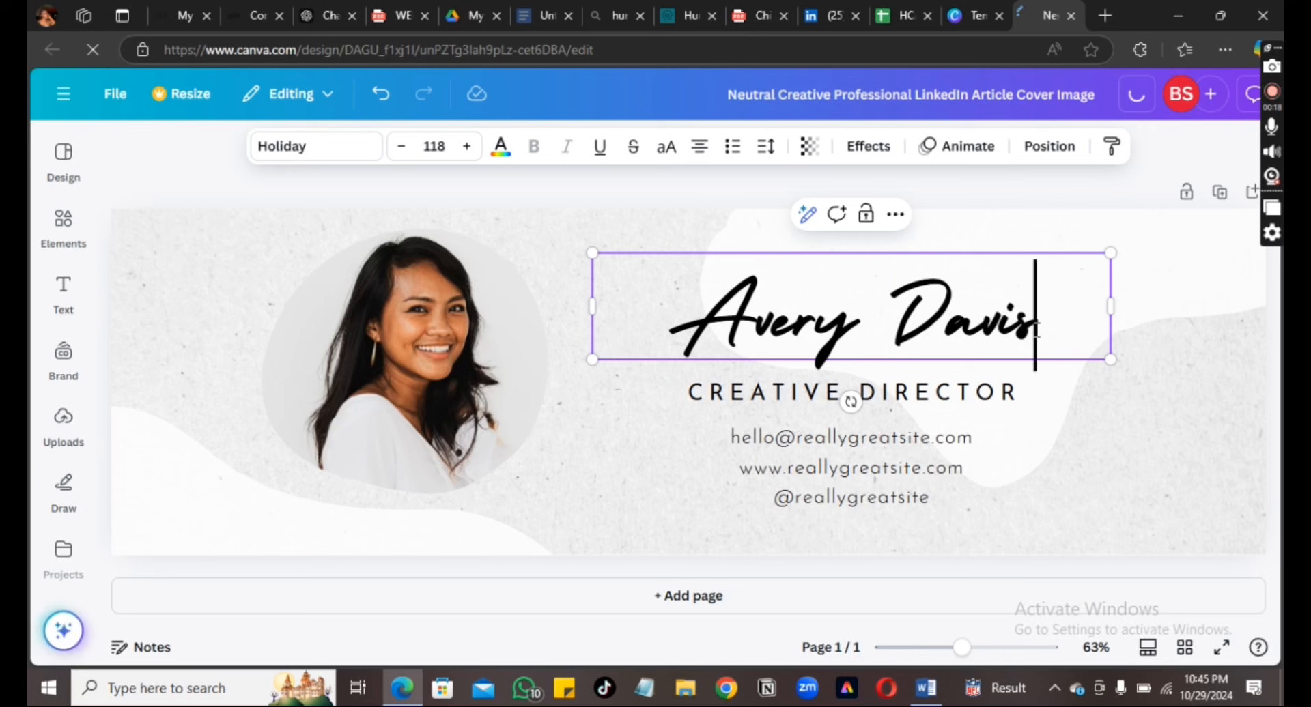
drag(1036, 332, 693, 330)
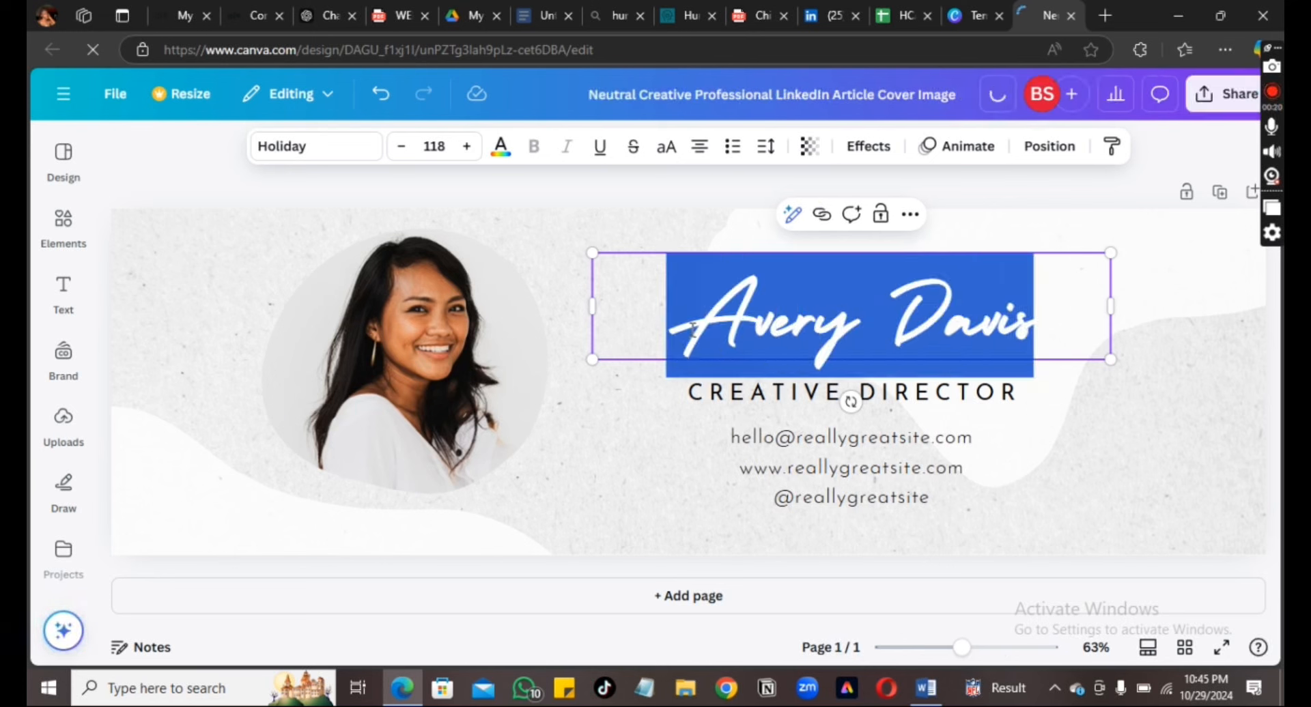
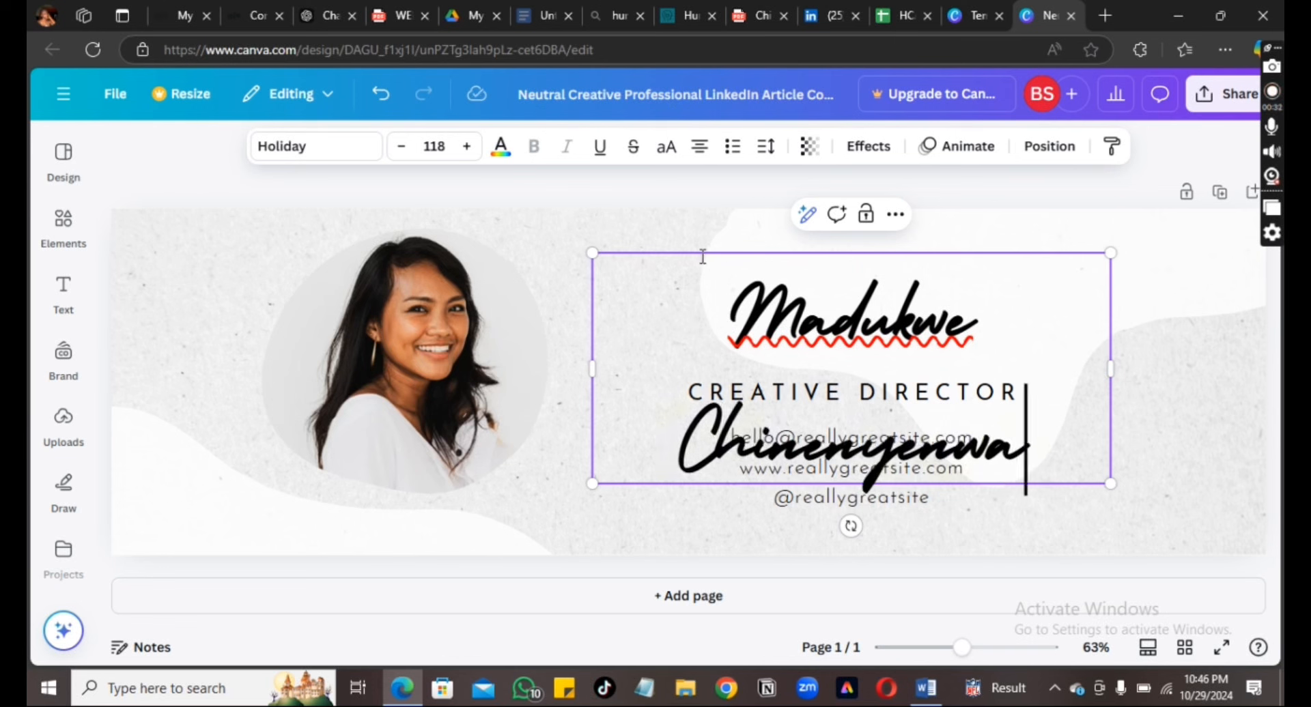
Reduce the name heading's font size until it fits on one line
click(402, 147)
click(403, 147)
click(402, 147)
click(402, 147)
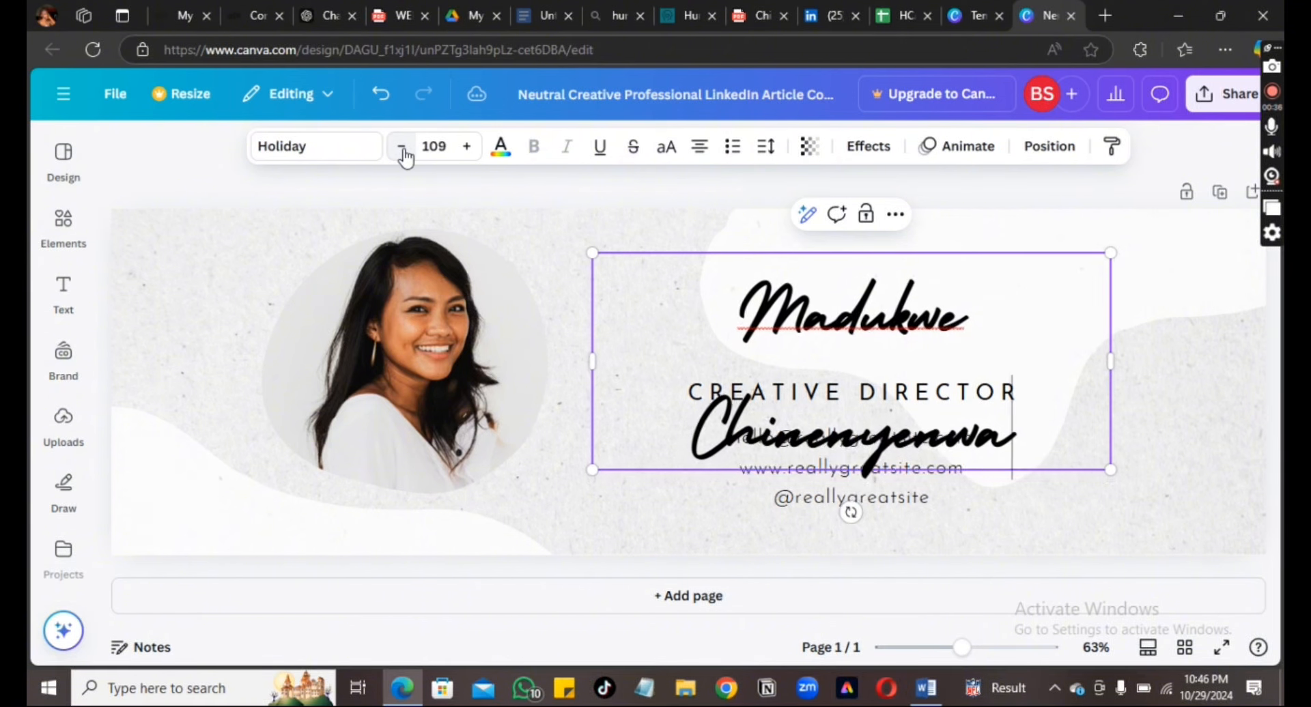
click(402, 148)
click(402, 147)
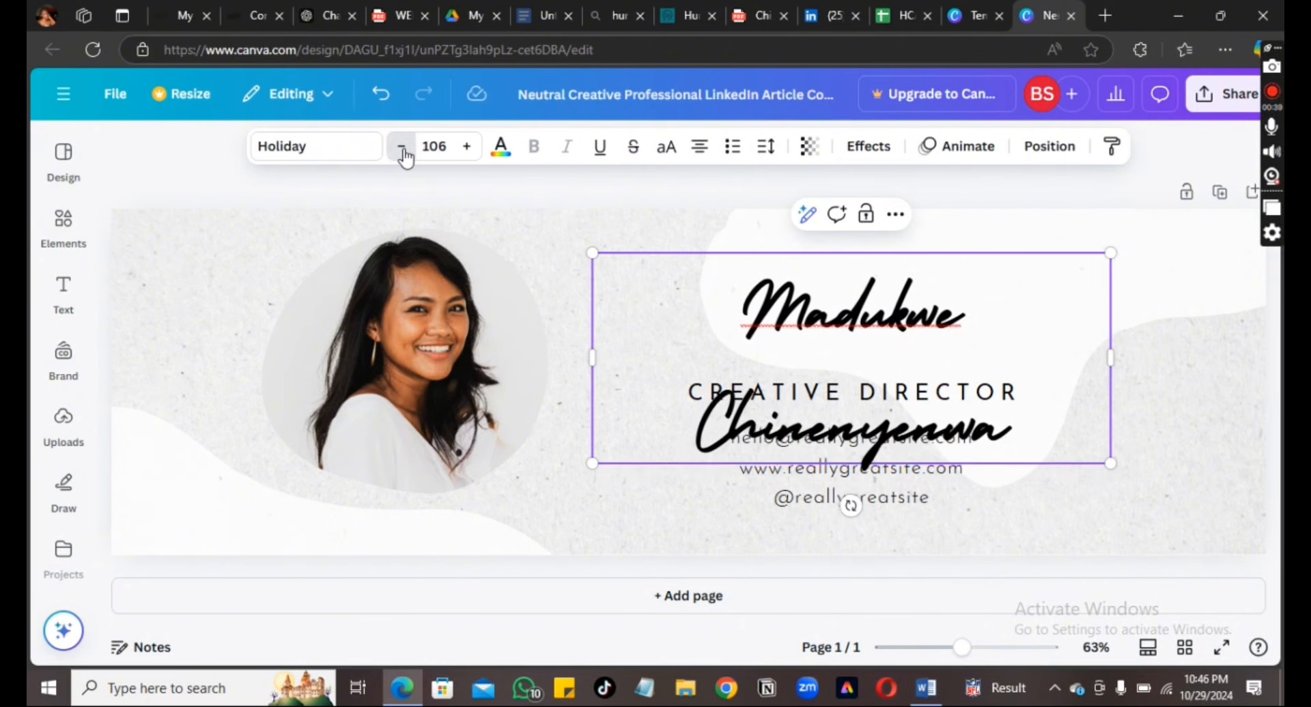
click(402, 148)
click(402, 147)
click(402, 148)
click(402, 148)
click(402, 147)
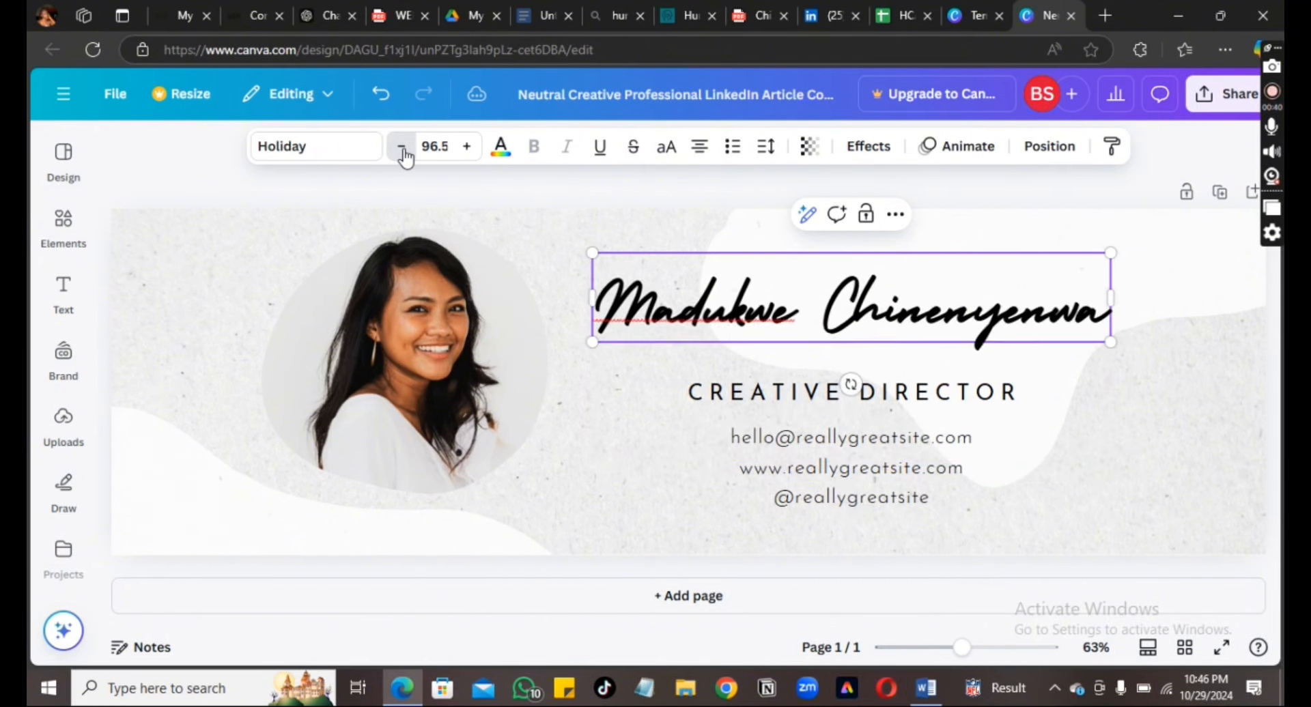
click(402, 147)
click(403, 147)
click(402, 147)
click(402, 147)
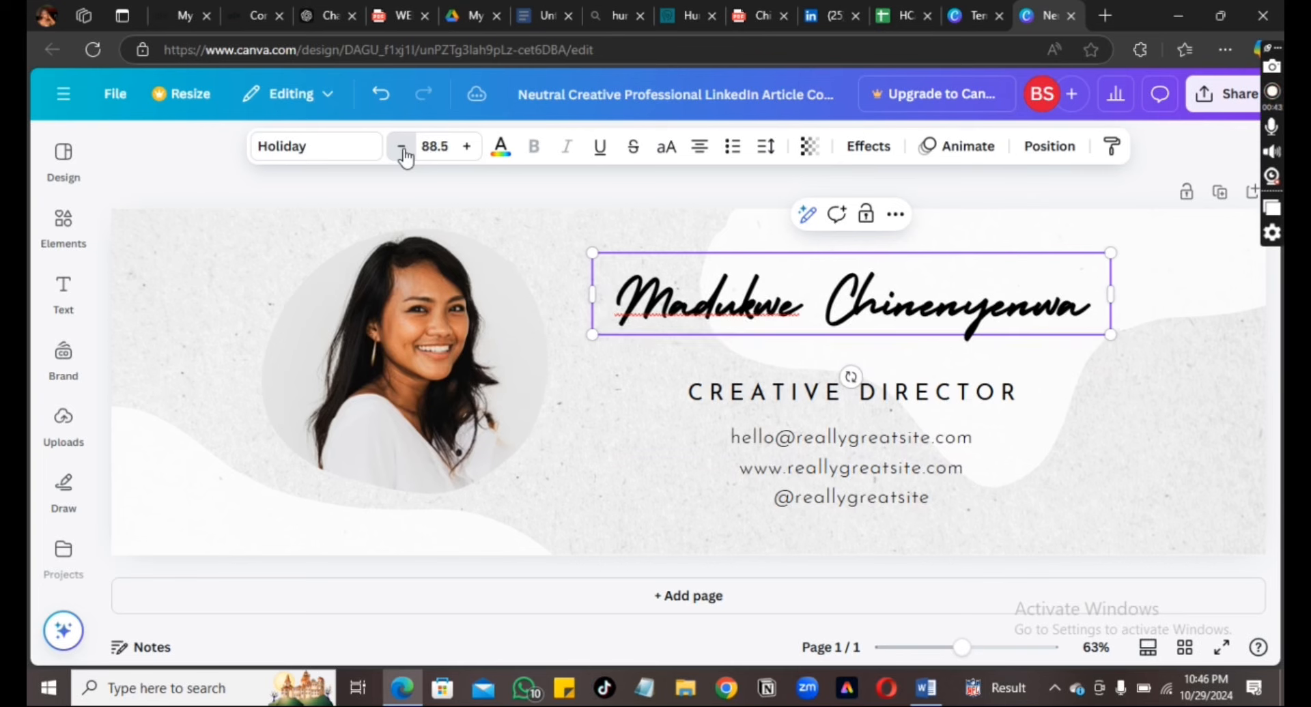
click(402, 147)
click(402, 148)
click(402, 148)
click(402, 148)
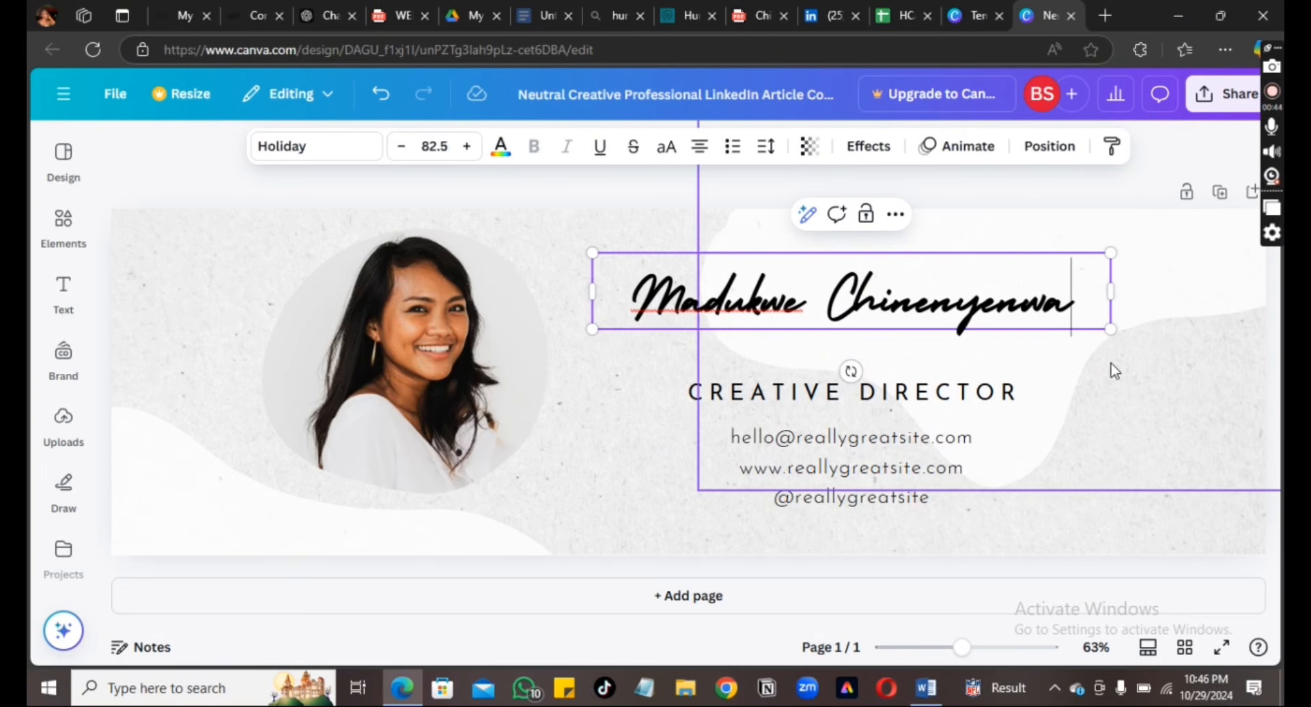
Shift the background wave shape, move the name down, and nudge the job title lower
click(1212, 412)
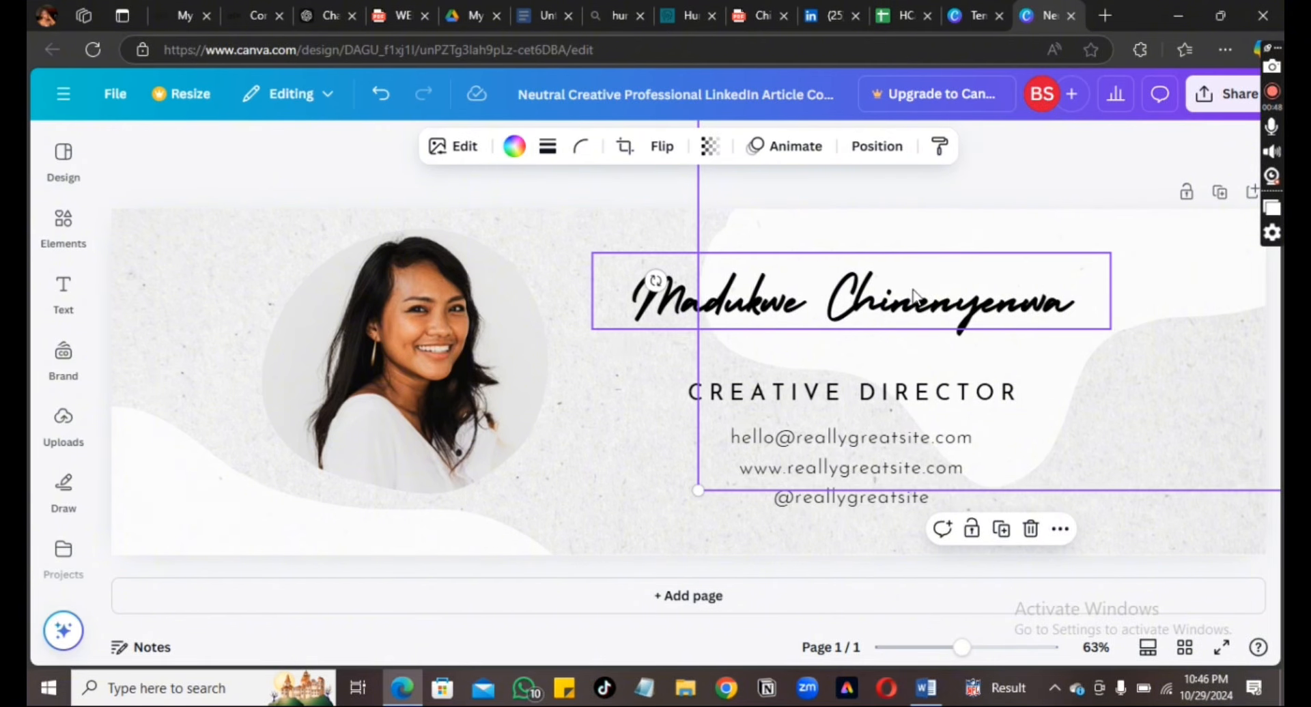
drag(897, 293, 906, 311)
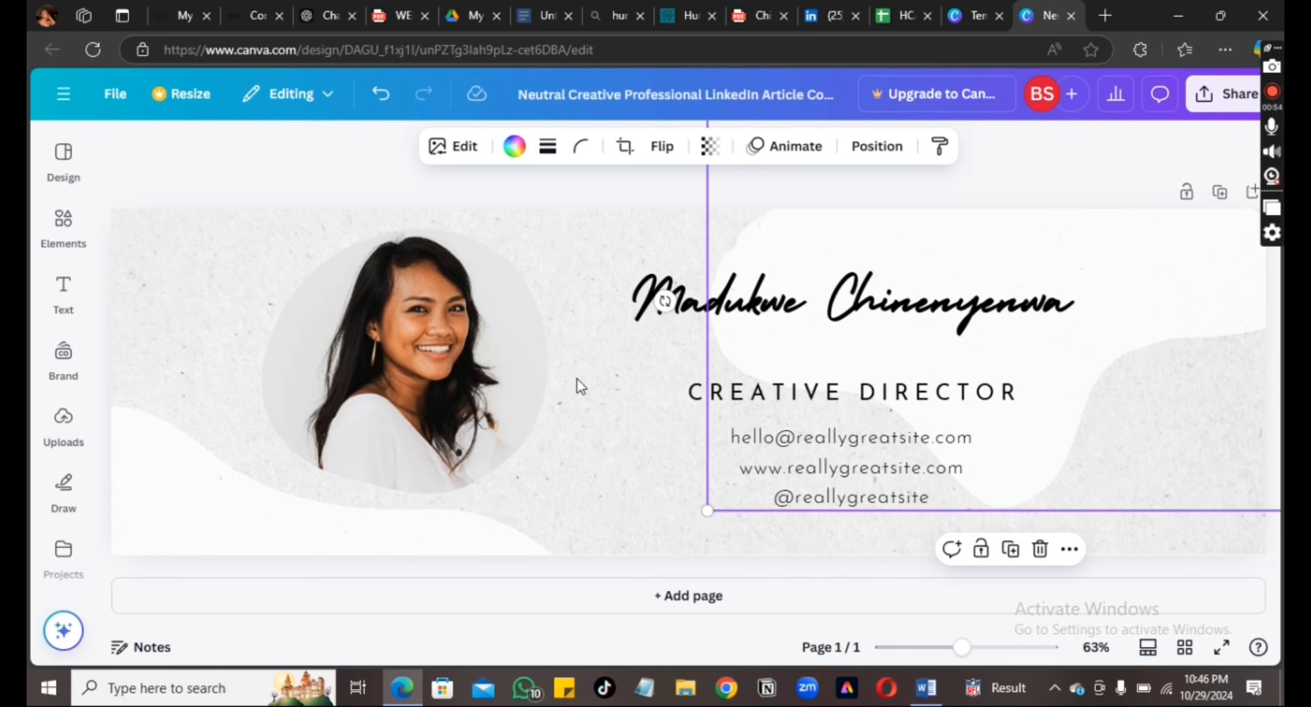
click(618, 362)
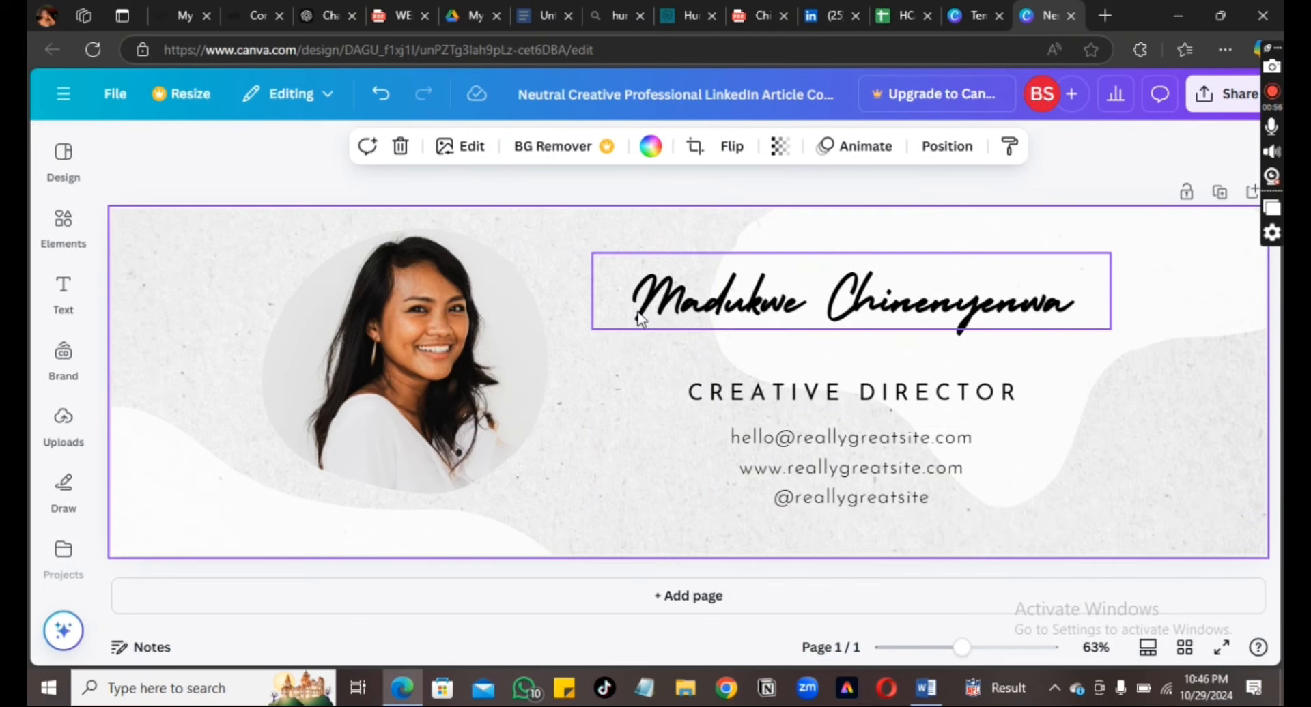
click(639, 318)
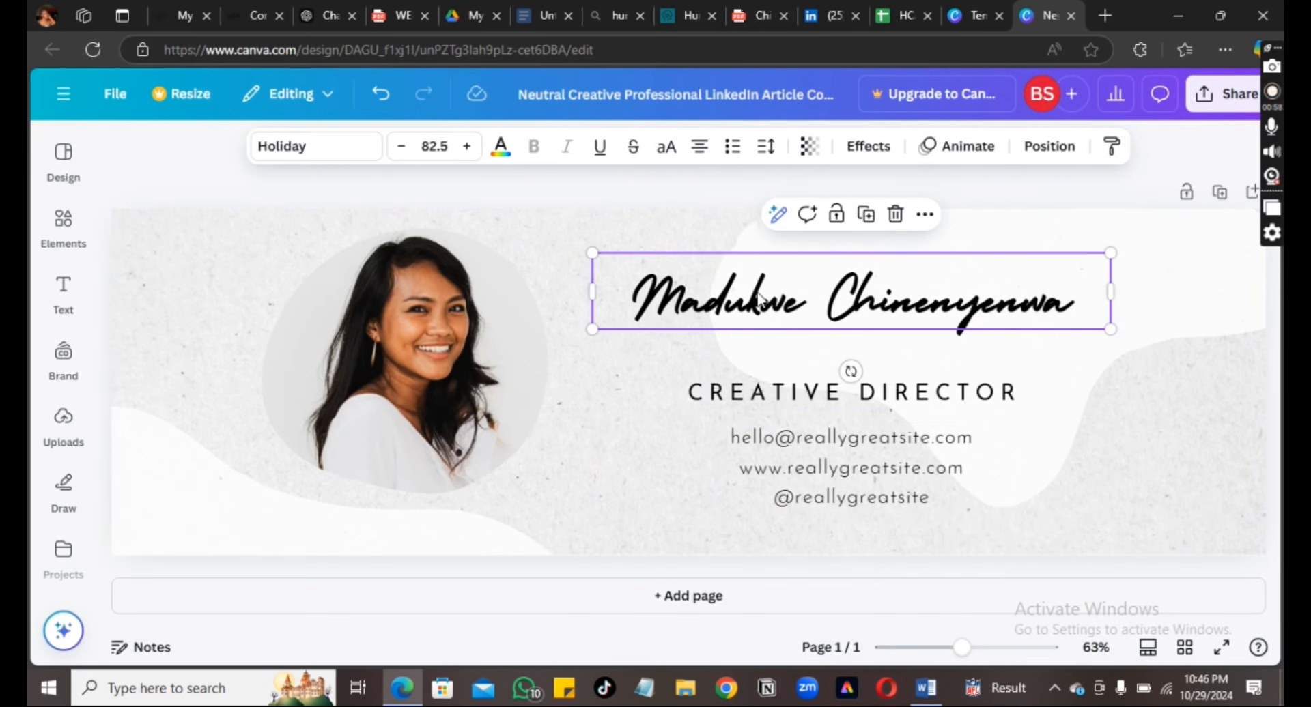
drag(759, 300, 758, 345)
click(779, 396)
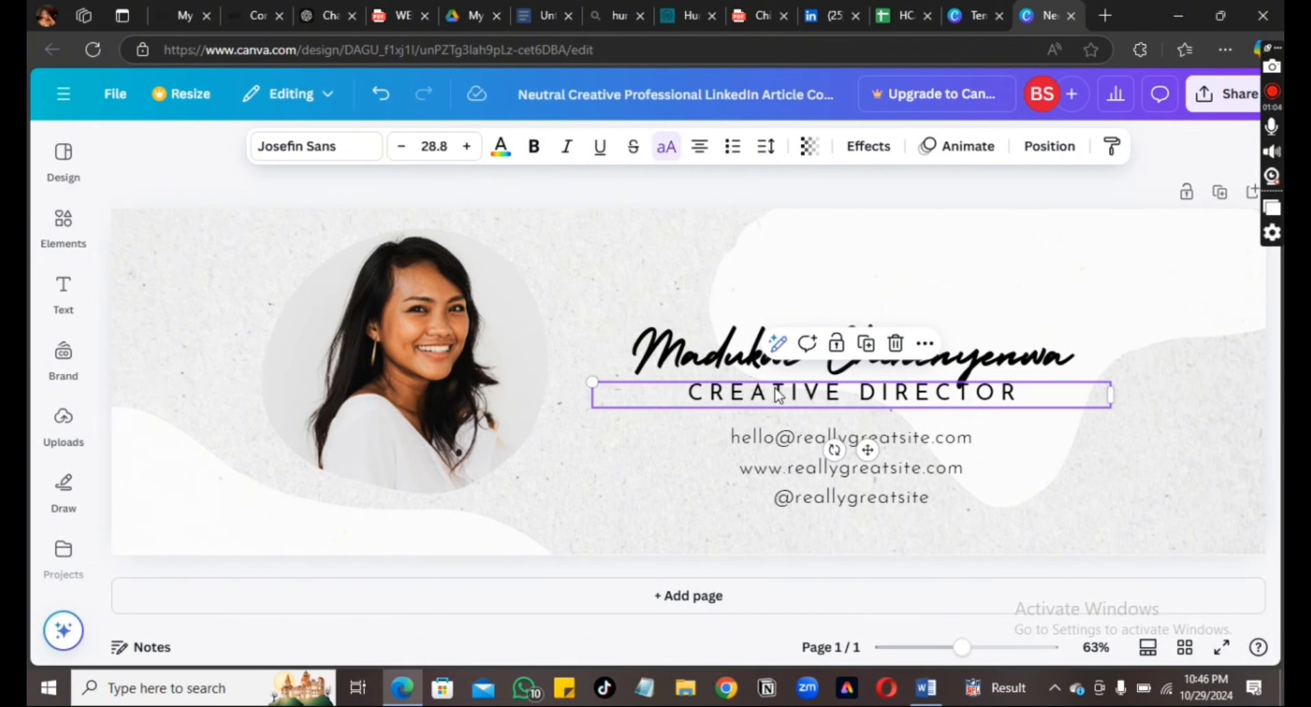
drag(778, 396, 778, 405)
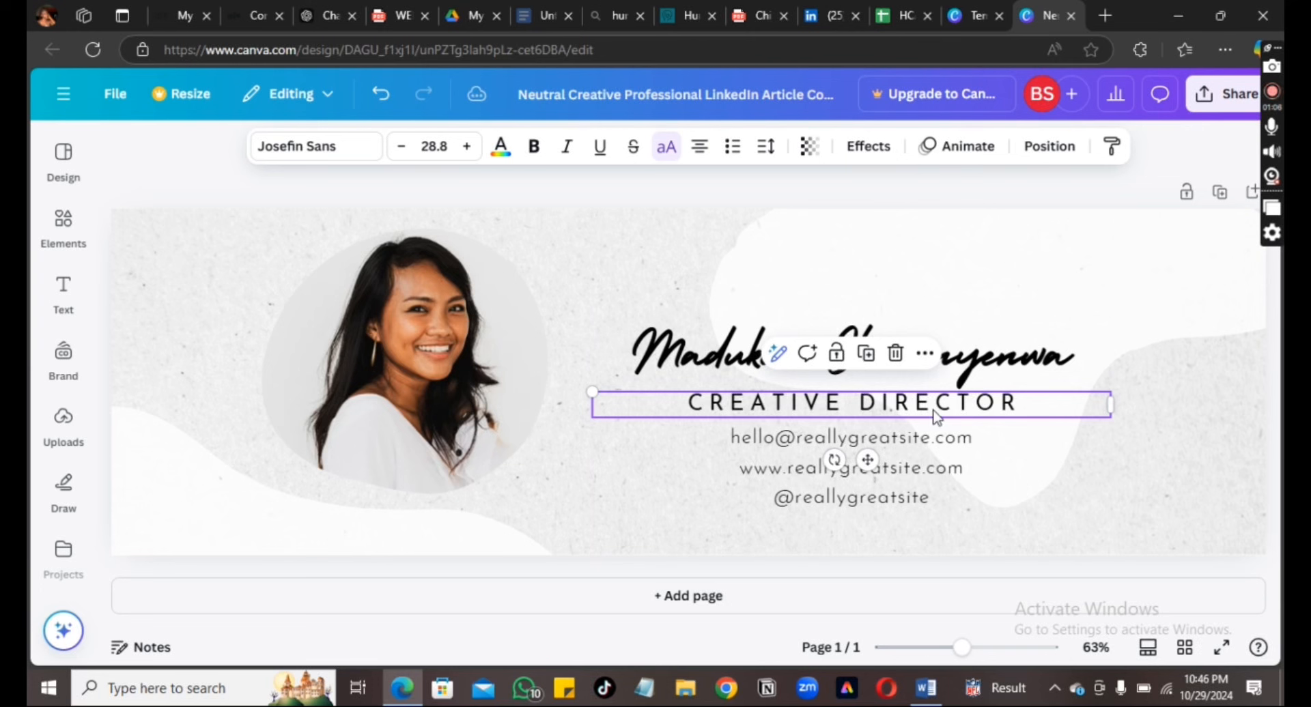
Retype the job title as 'SOCIAL MEDIA VIRTUAL ASSISTANT' and shrink it to size 16.8
double_click(1033, 403)
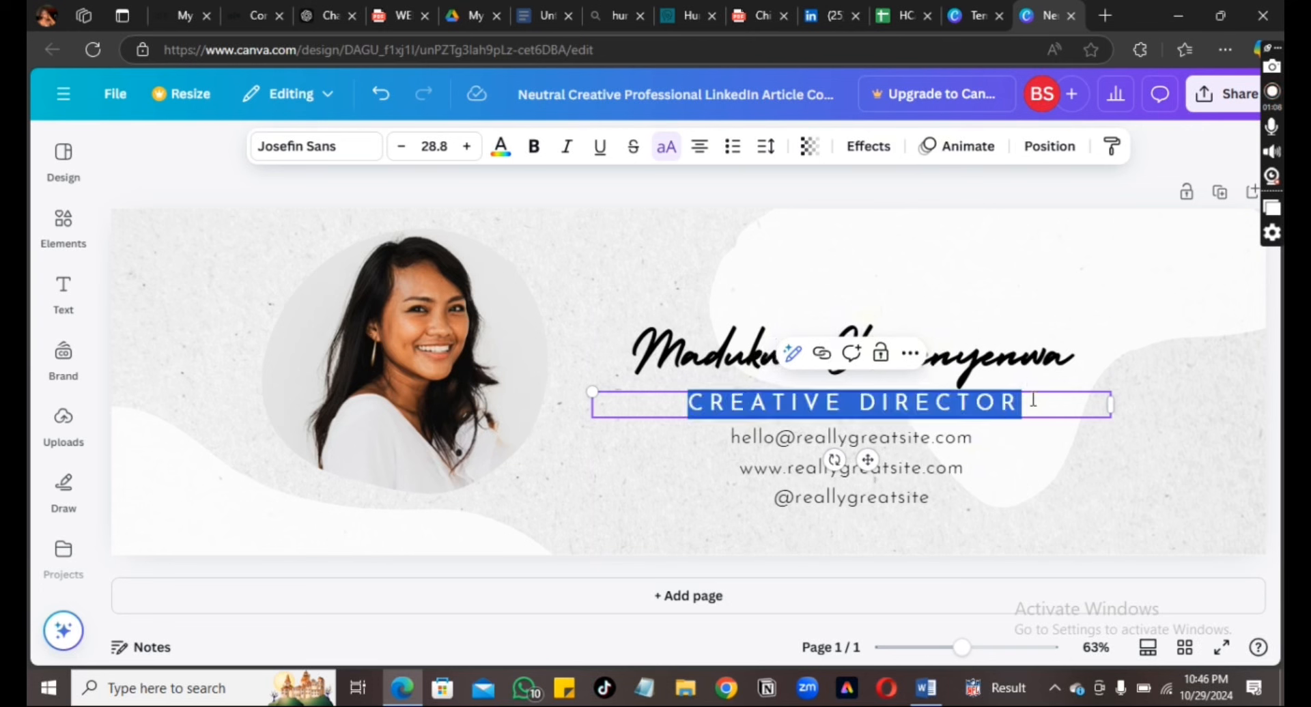
text(SOCIA)
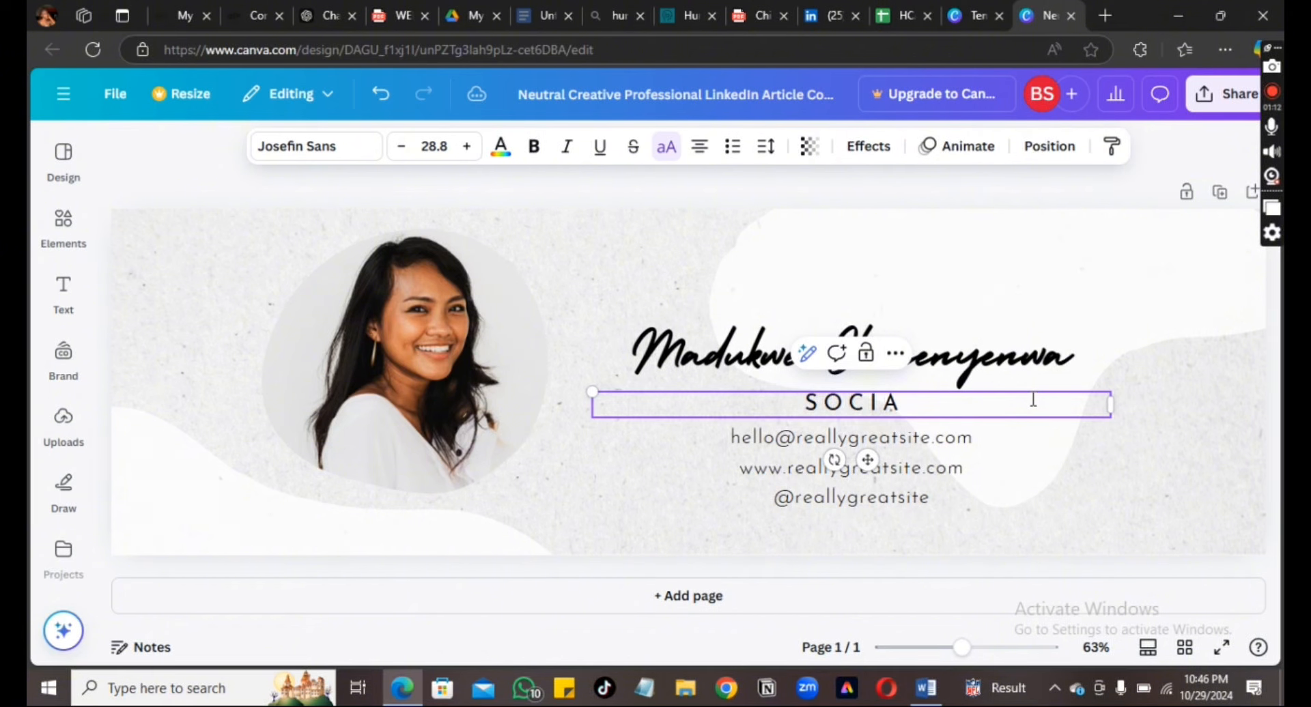
text(L MEDI)
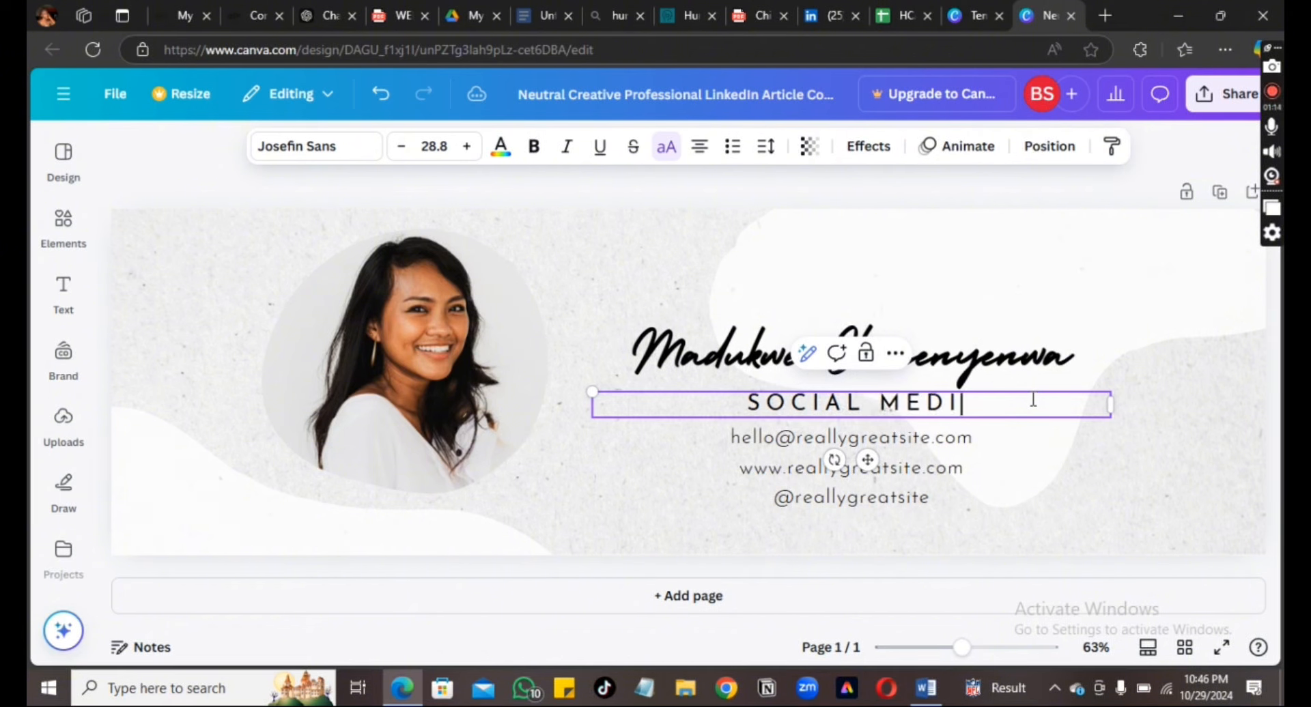
text(A VIRT)
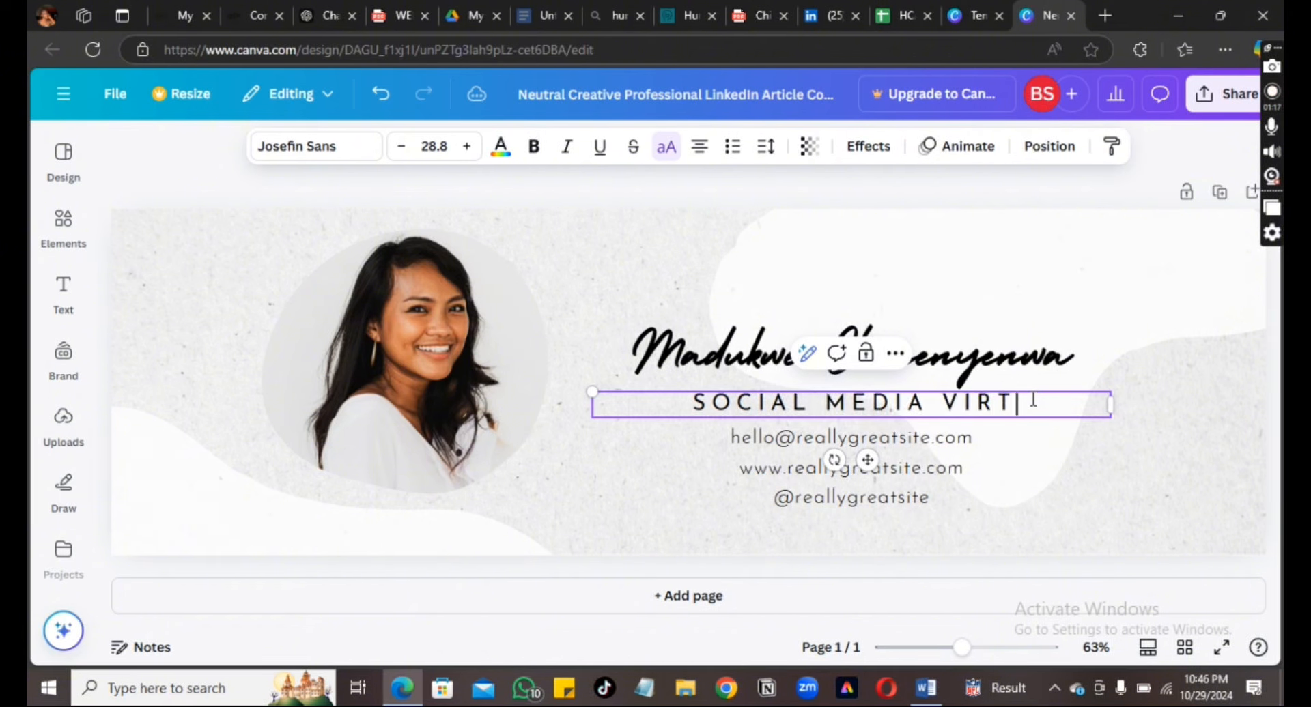
text(U)
text(ASSIS)
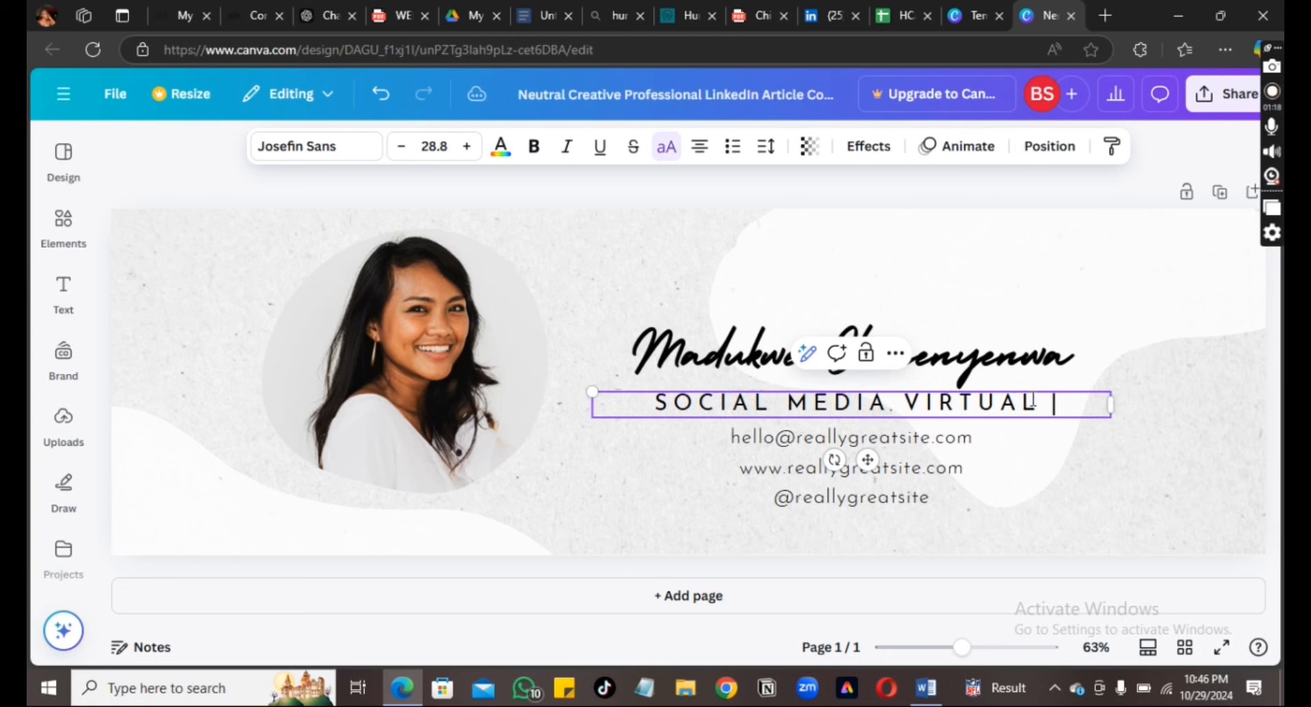
text(TANT)
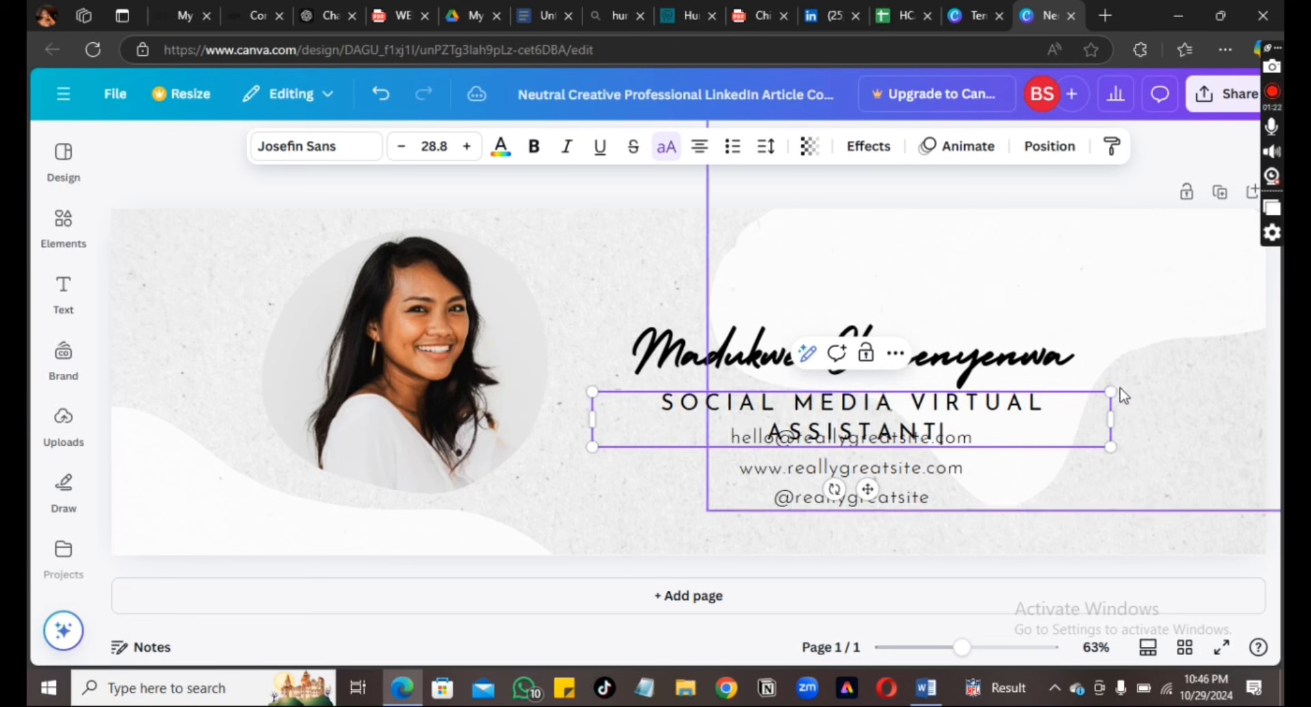
click(401, 148)
click(401, 147)
click(400, 148)
click(401, 147)
click(401, 148)
click(401, 147)
click(401, 147)
click(400, 147)
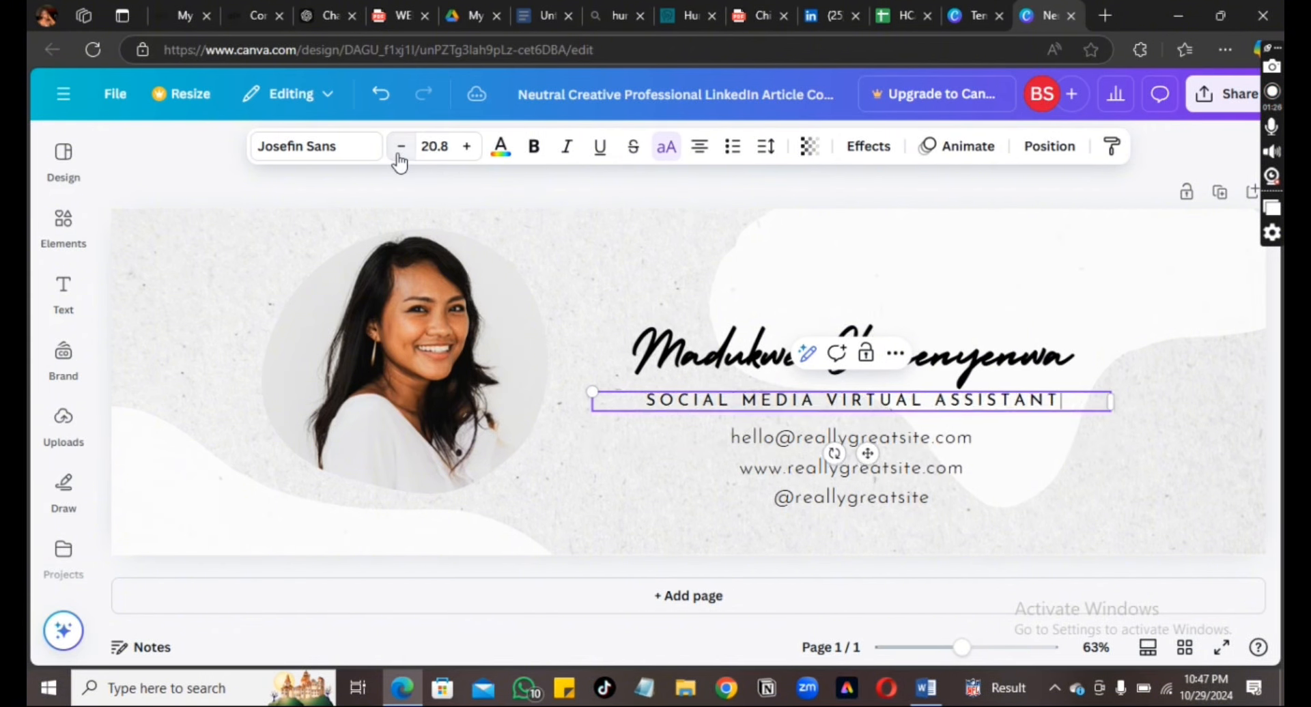
click(400, 148)
click(401, 148)
click(401, 148)
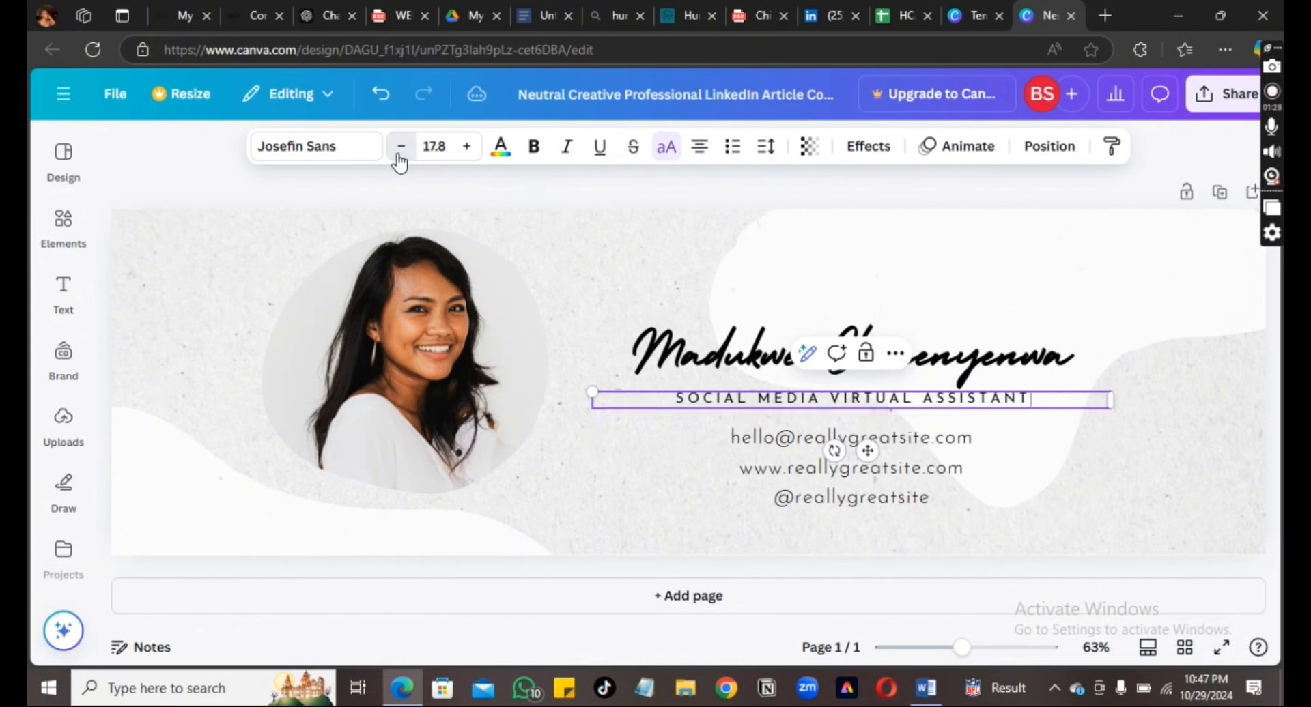
click(400, 157)
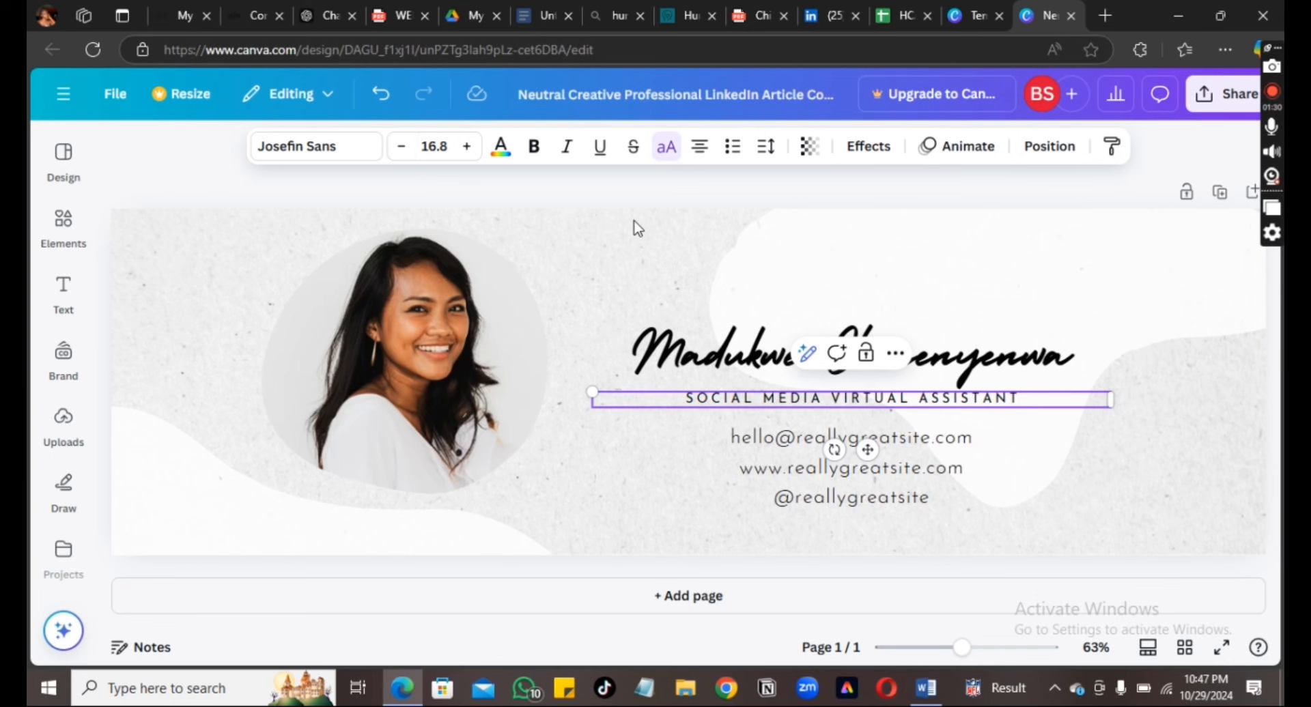
Select the placeholder contact lines in the text block to replace them with one email line
click(804, 452)
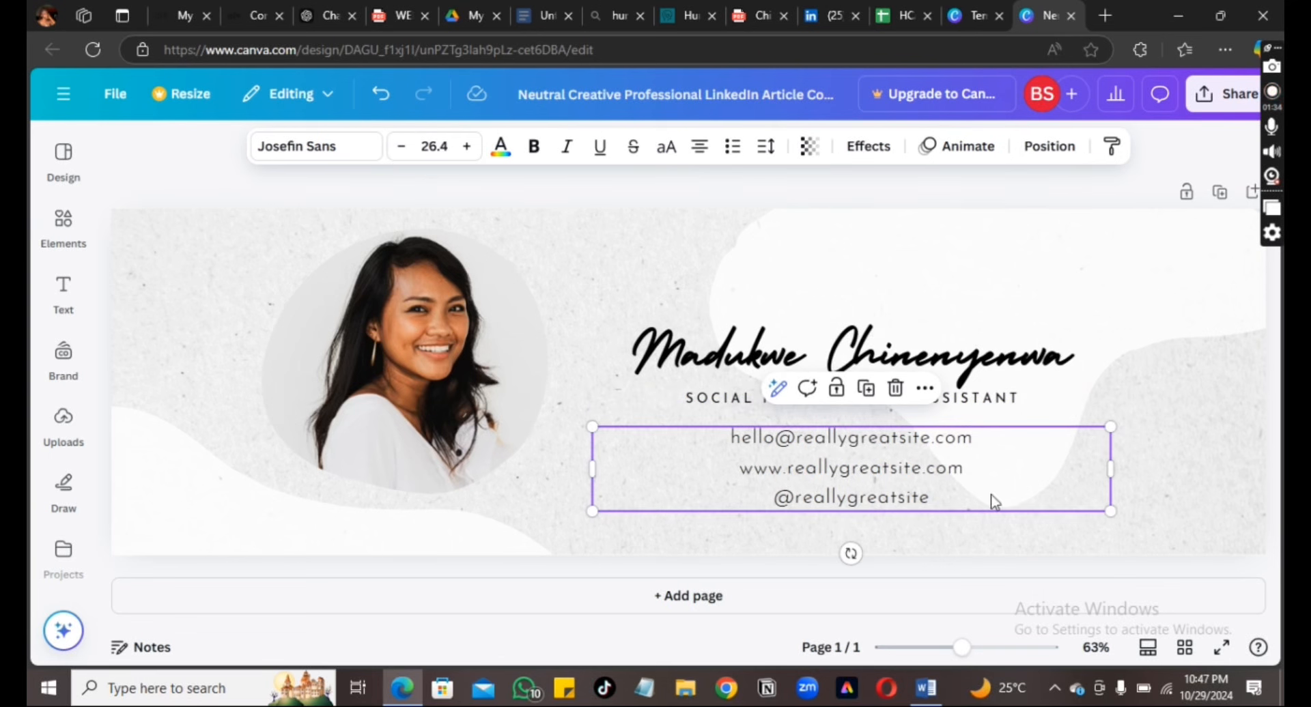
double_click(953, 505)
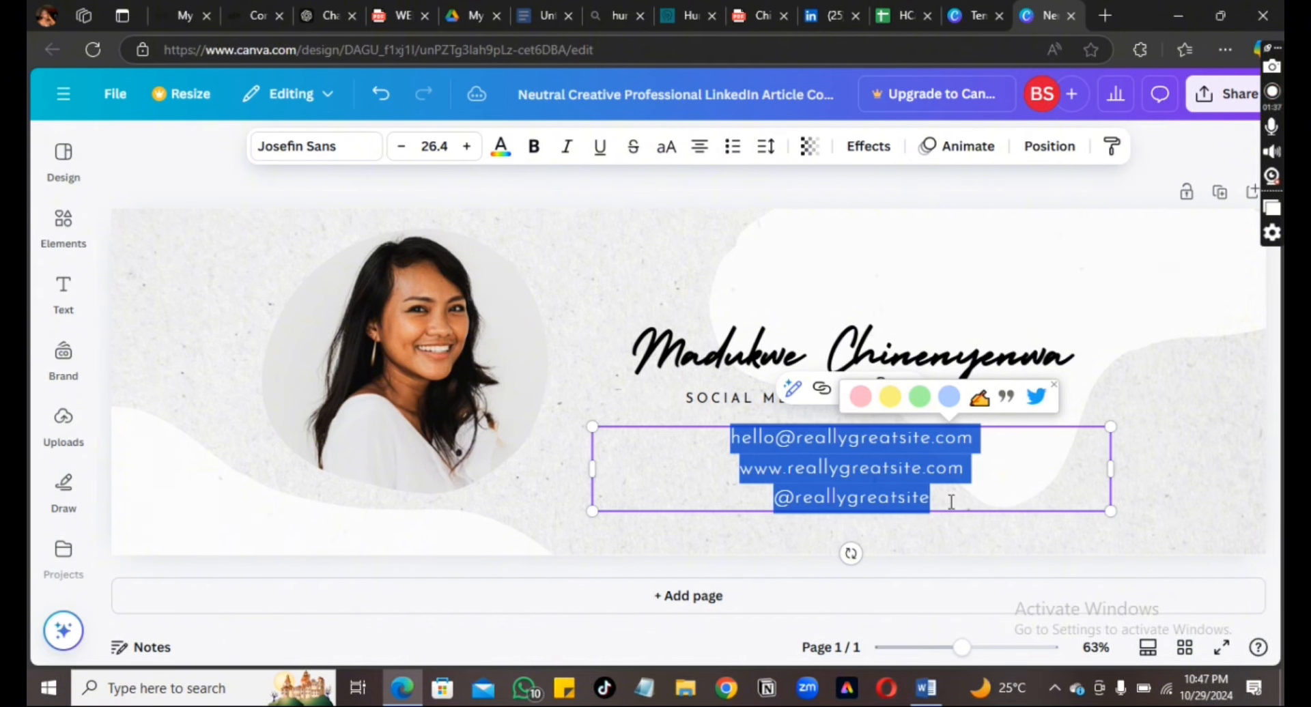
click(995, 447)
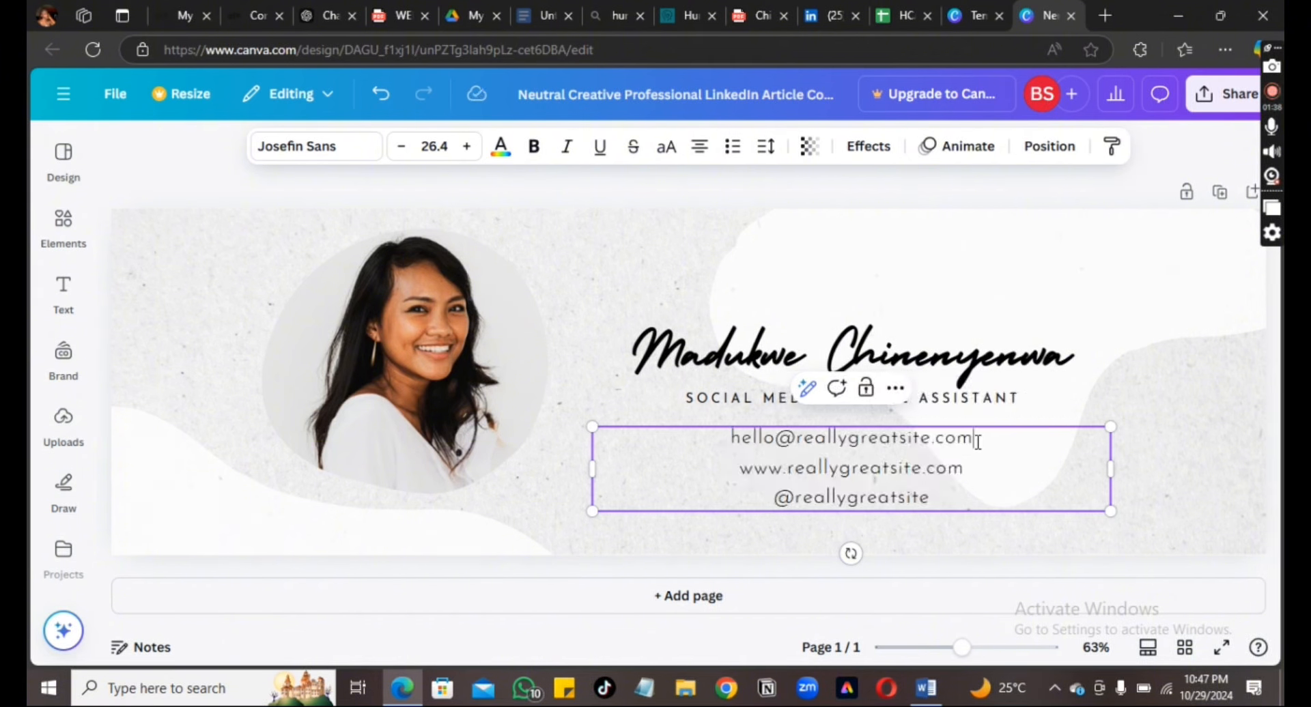
drag(974, 439, 731, 450)
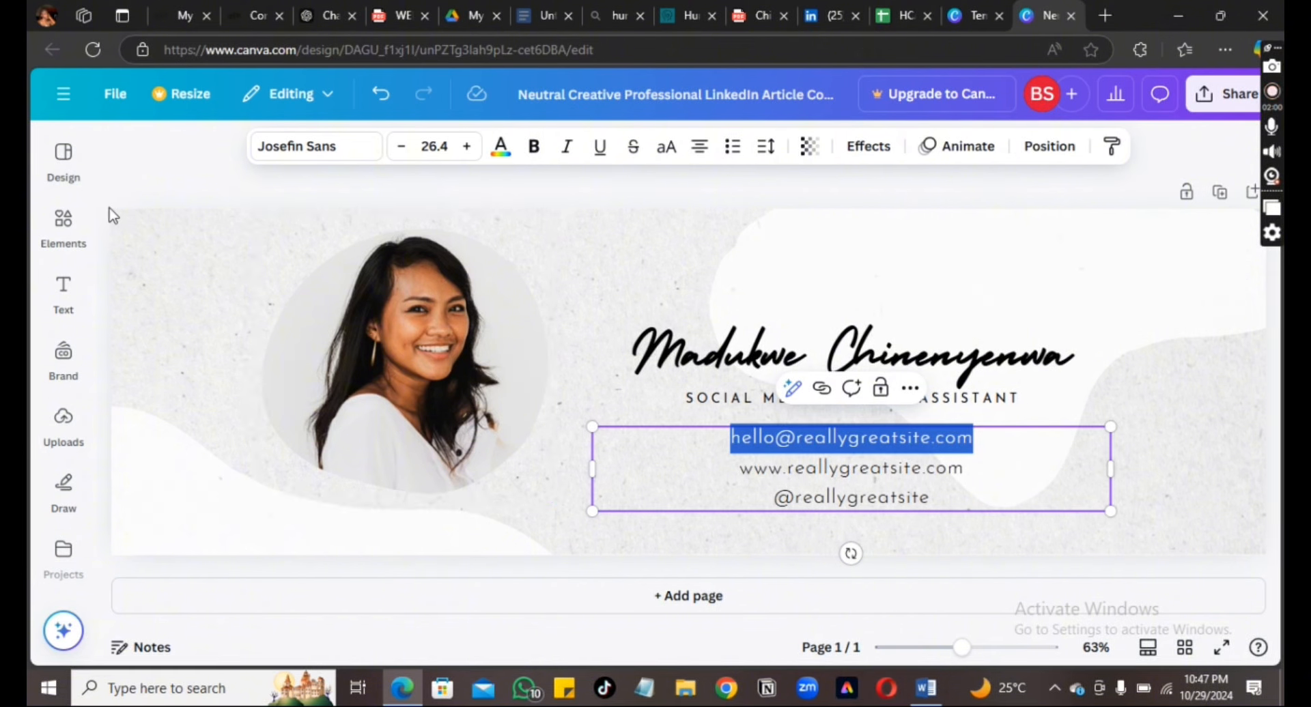
click(62, 239)
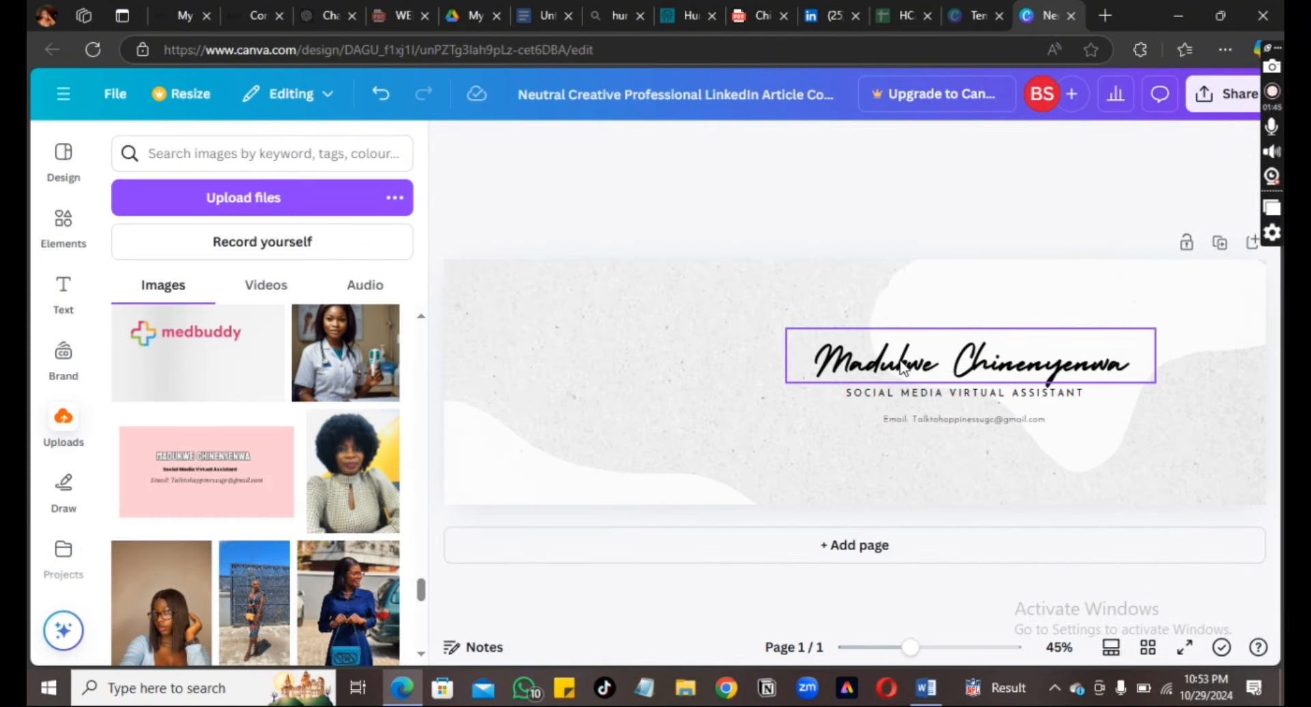
Shift the name heading, the SOCIAL MEDIA VIRTUAL ASSISTANT subtitle and the email line further left
click(903, 368)
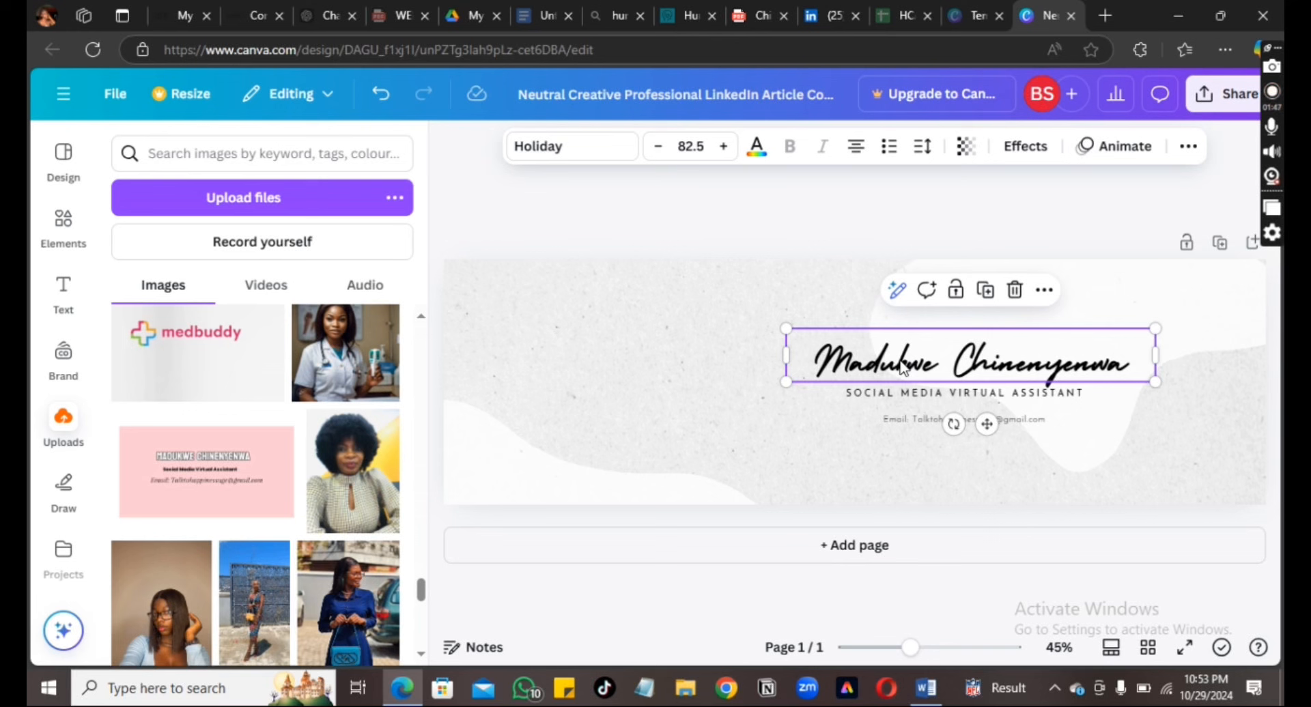
drag(903, 369, 838, 374)
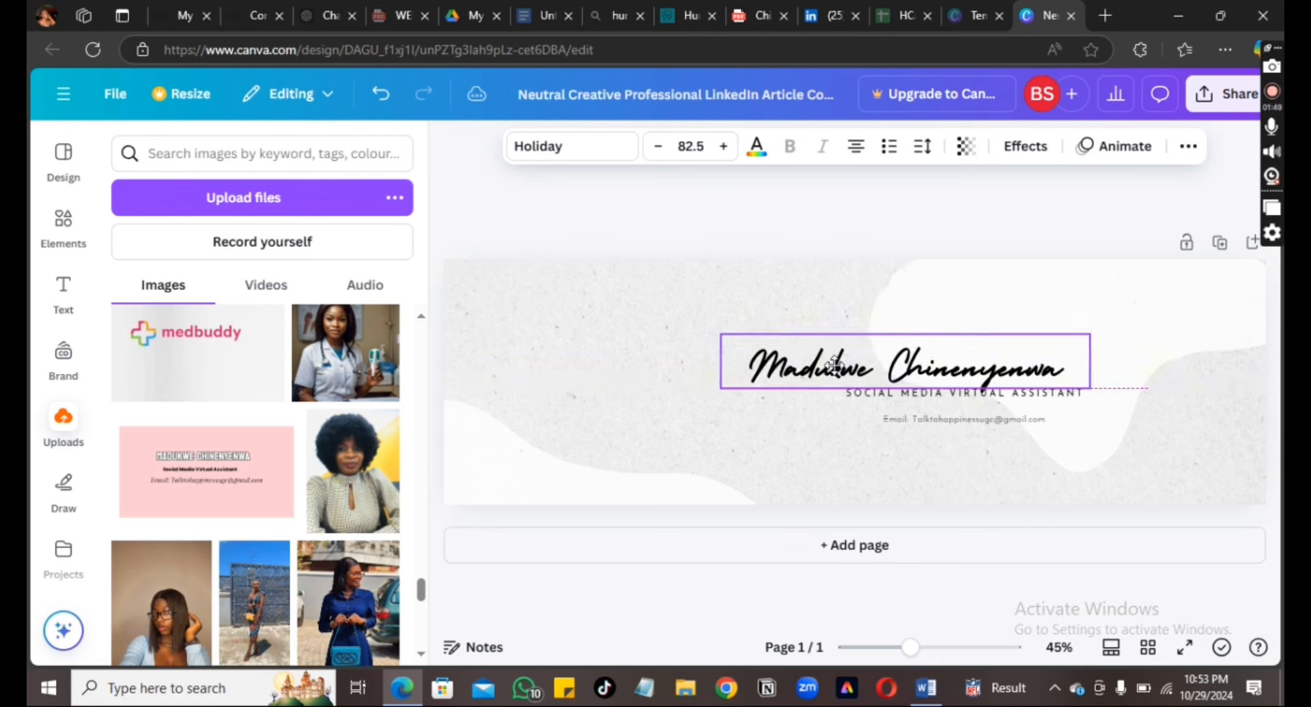
click(909, 396)
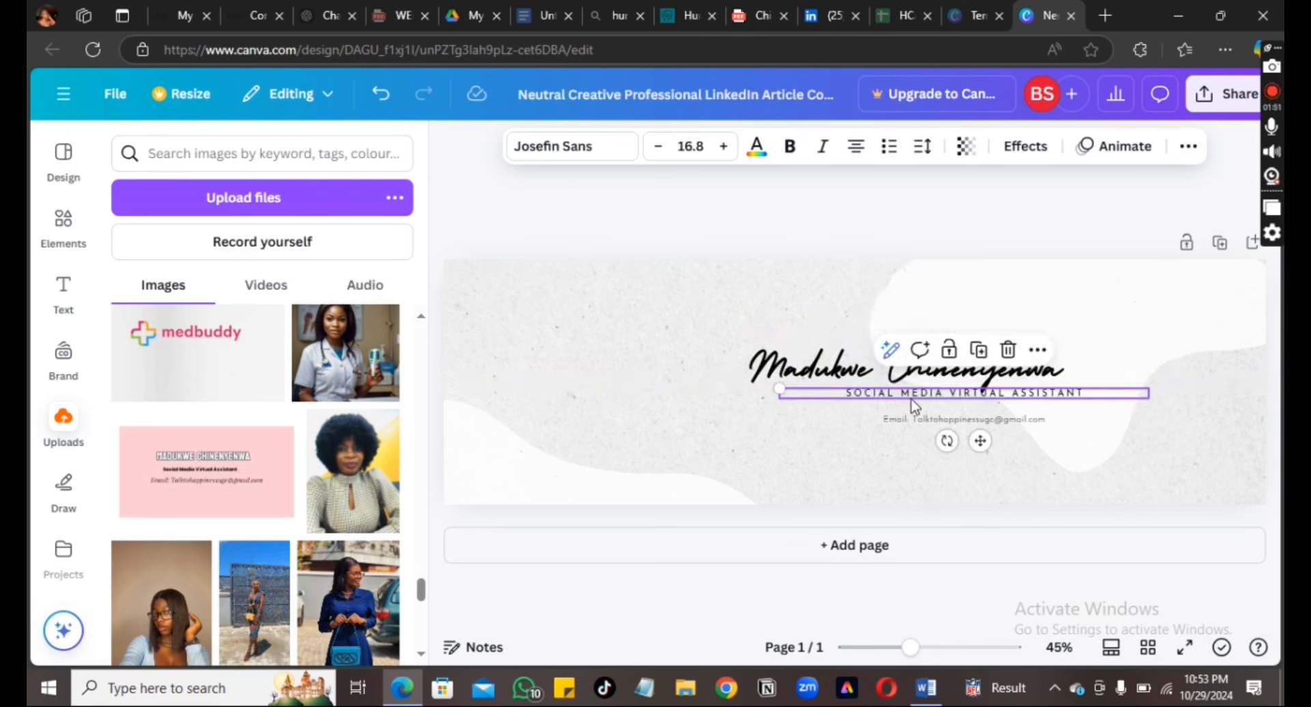
drag(914, 404, 847, 408)
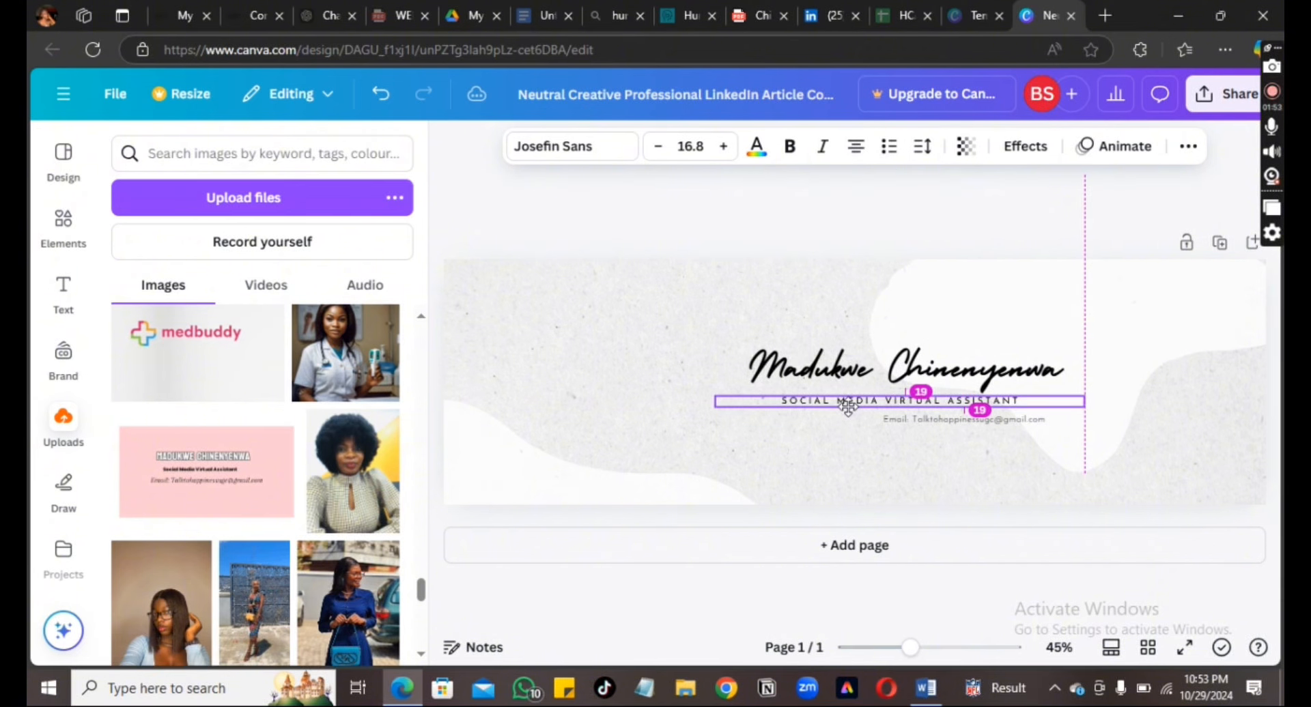
click(929, 430)
drag(929, 431, 866, 428)
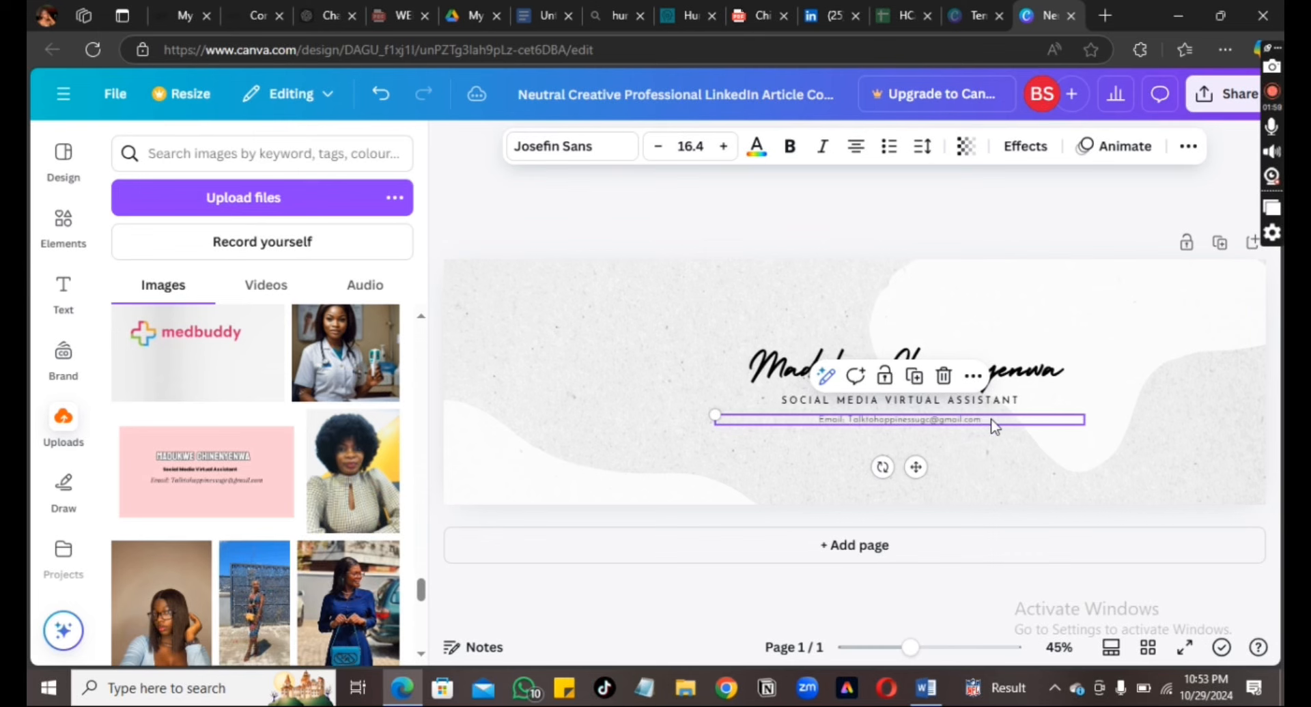
Make the email line bold and open the PNG download panel at 2,000 × 600 px
click(790, 146)
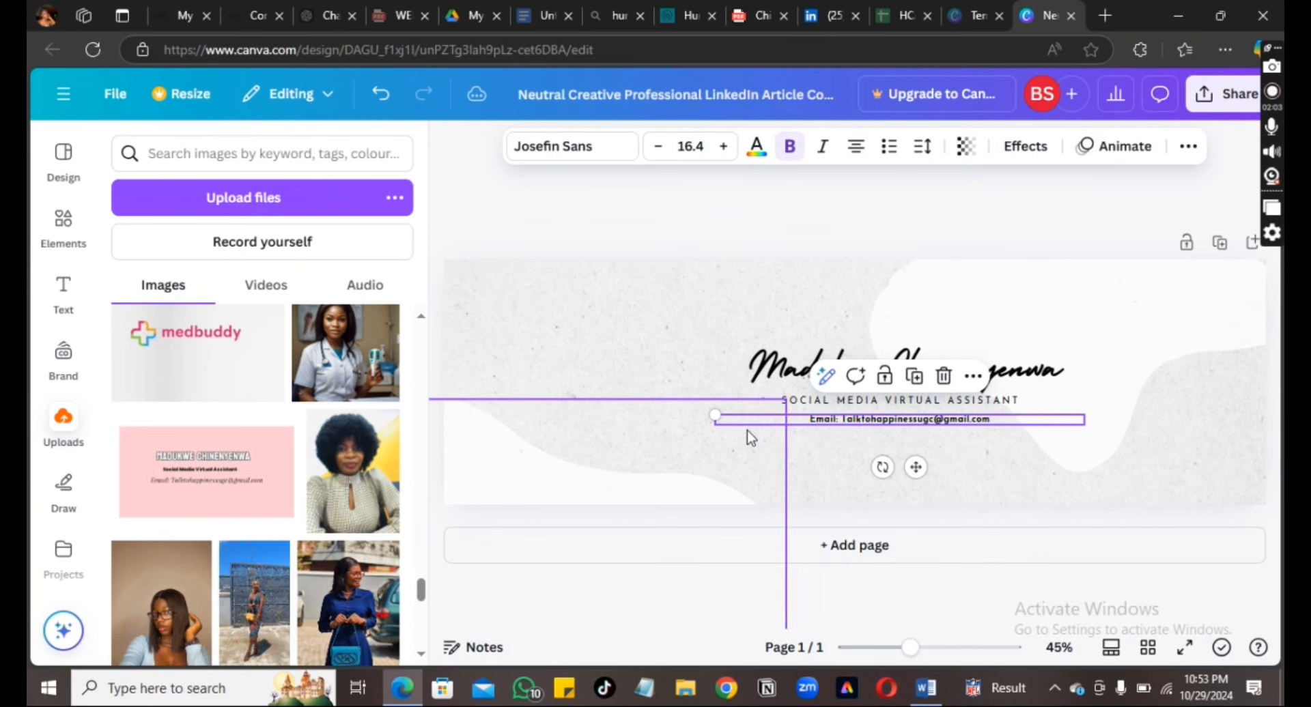
click(1223, 93)
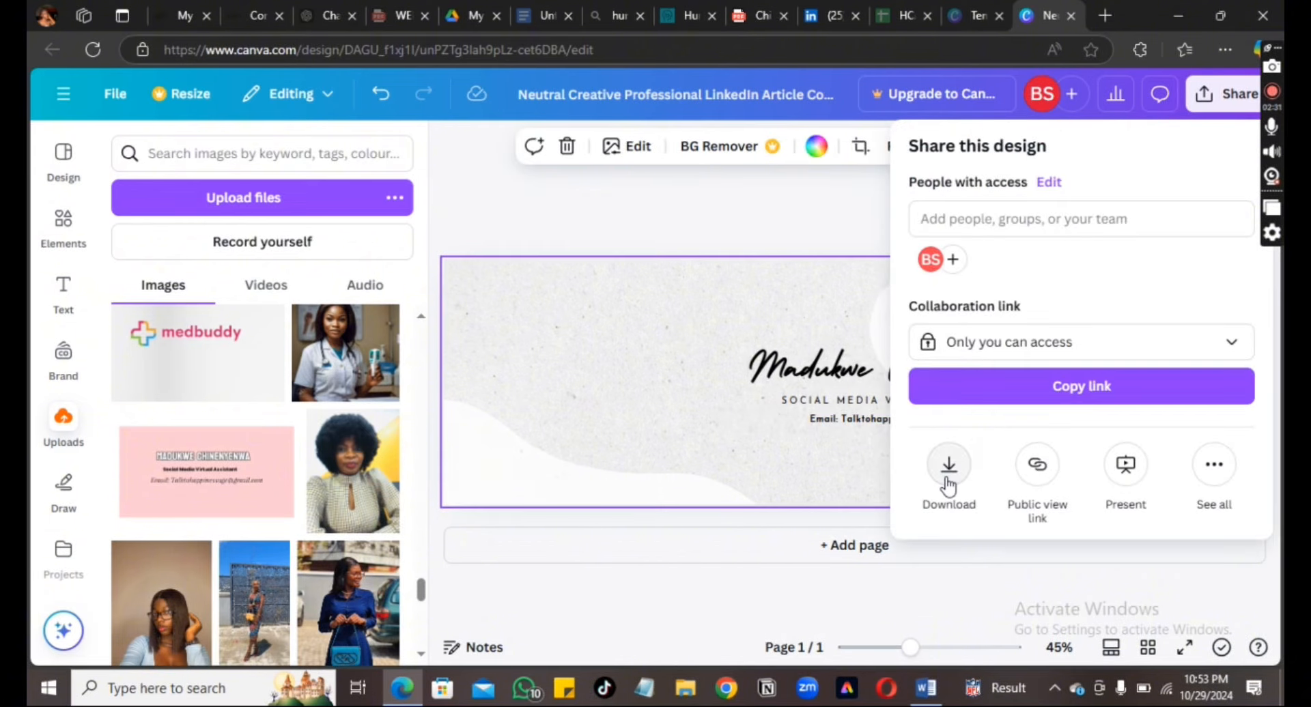
click(948, 484)
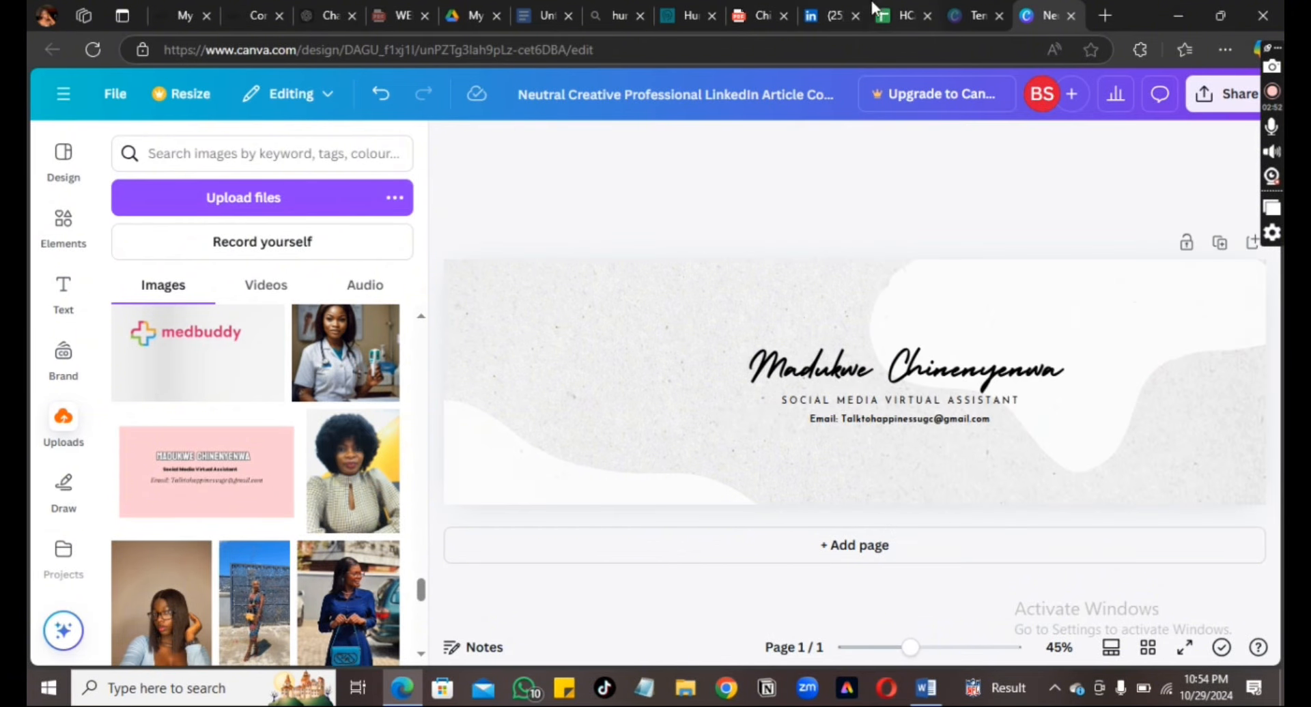
Replace the LinkedIn background photo with the newest downloaded cover image and apply it
click(820, 15)
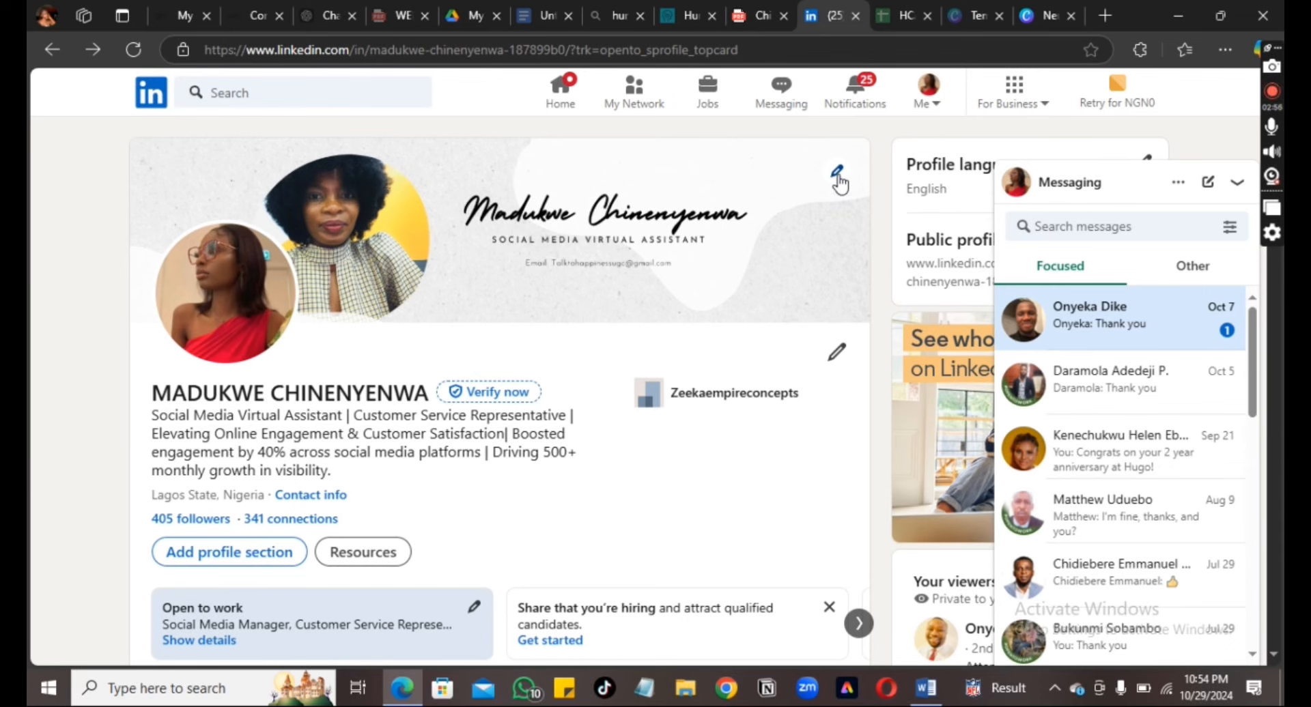
click(838, 175)
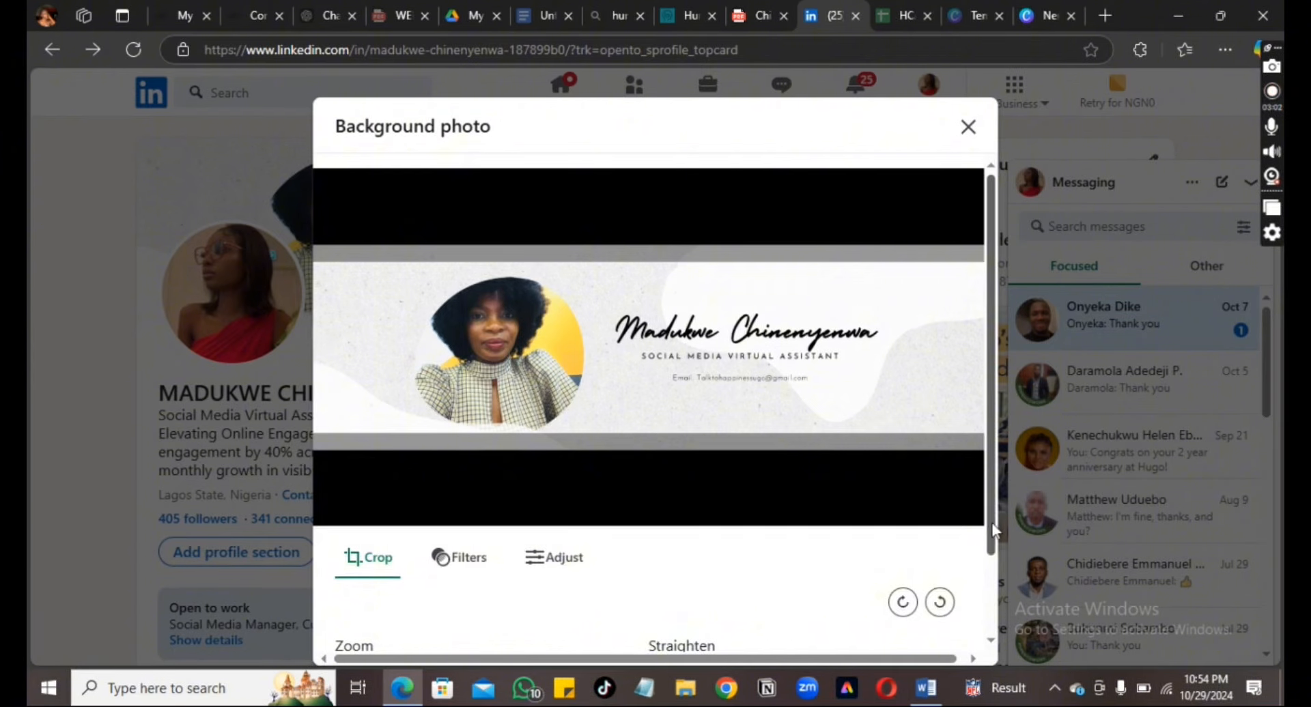
drag(989, 519, 995, 622)
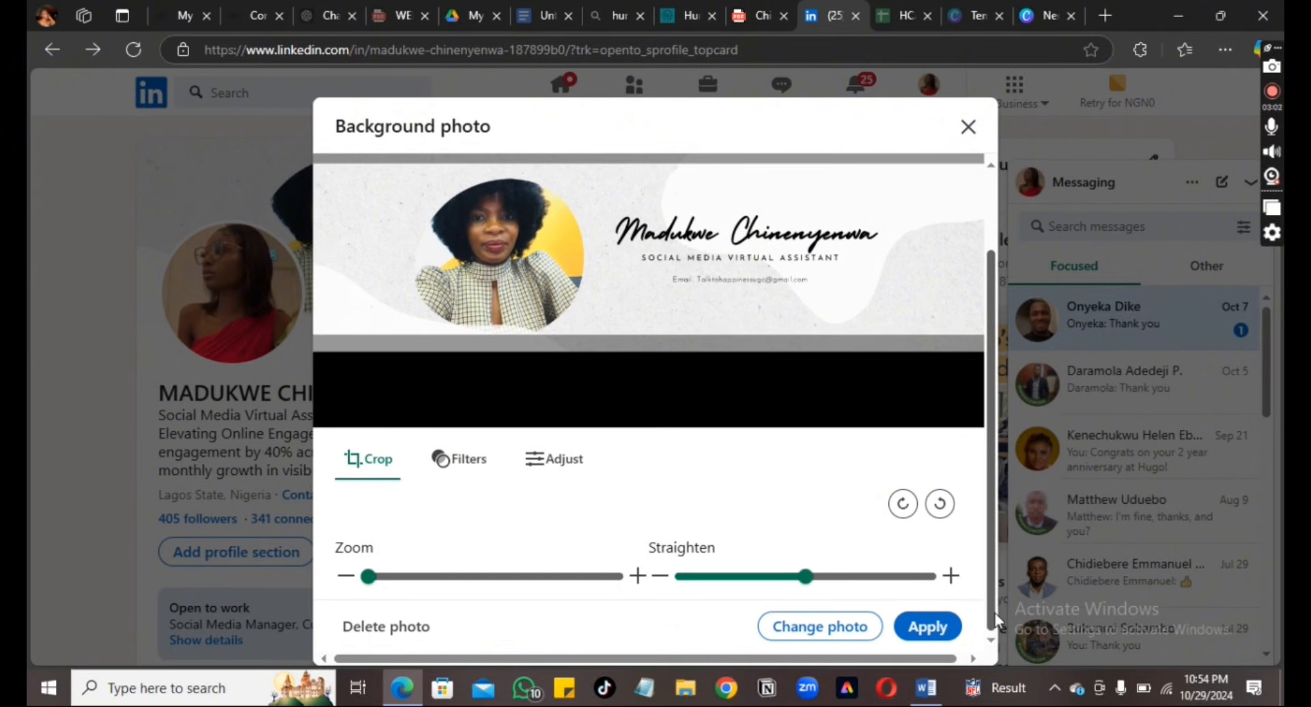
click(846, 628)
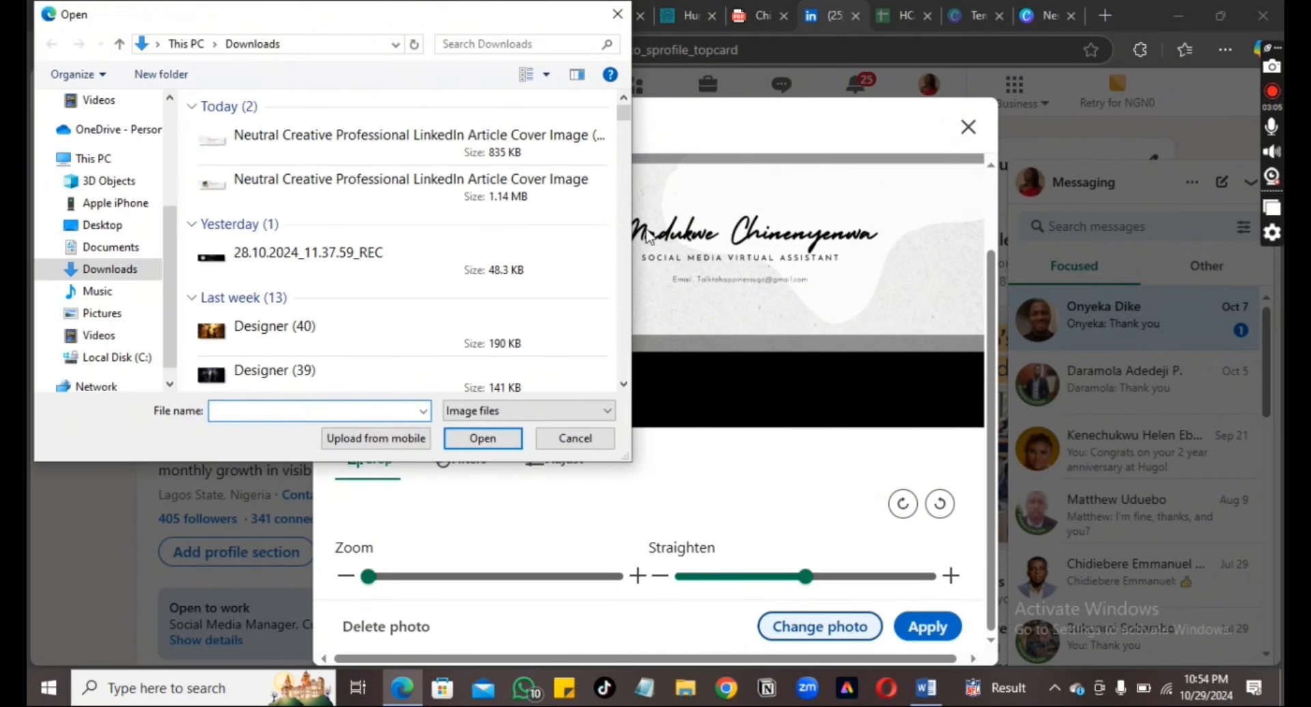
click(423, 140)
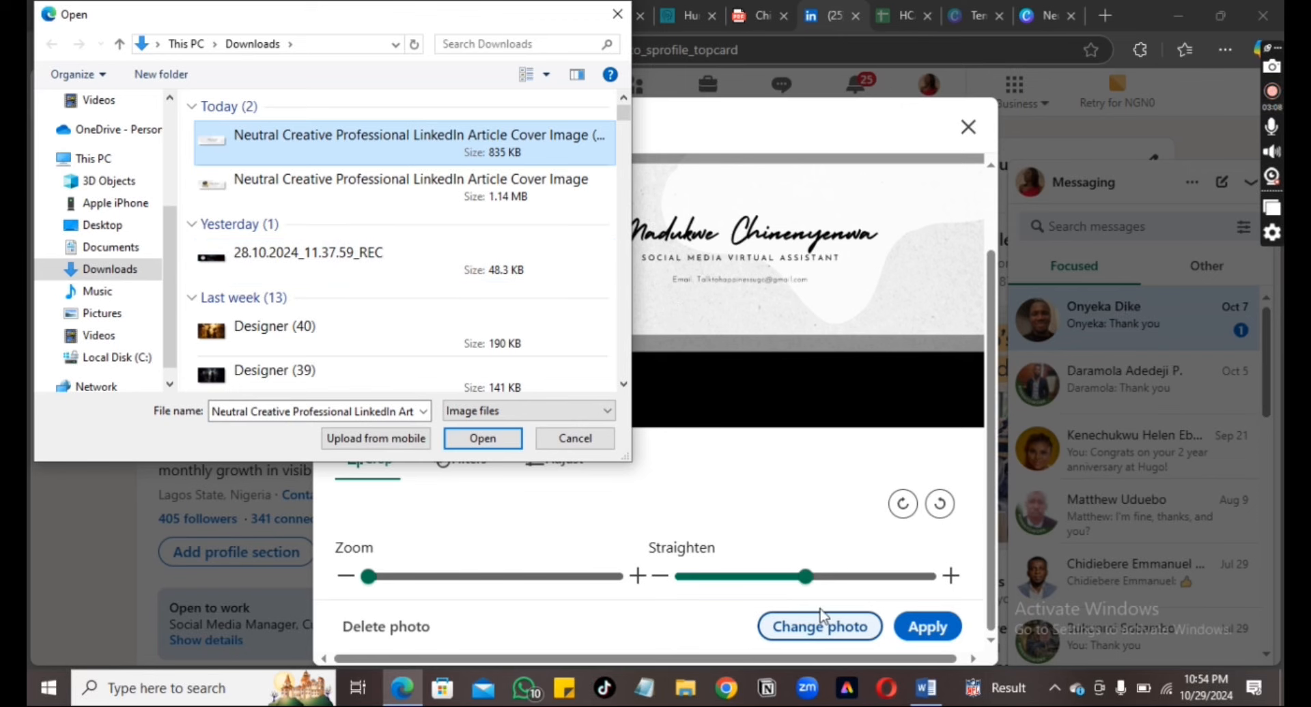
click(496, 439)
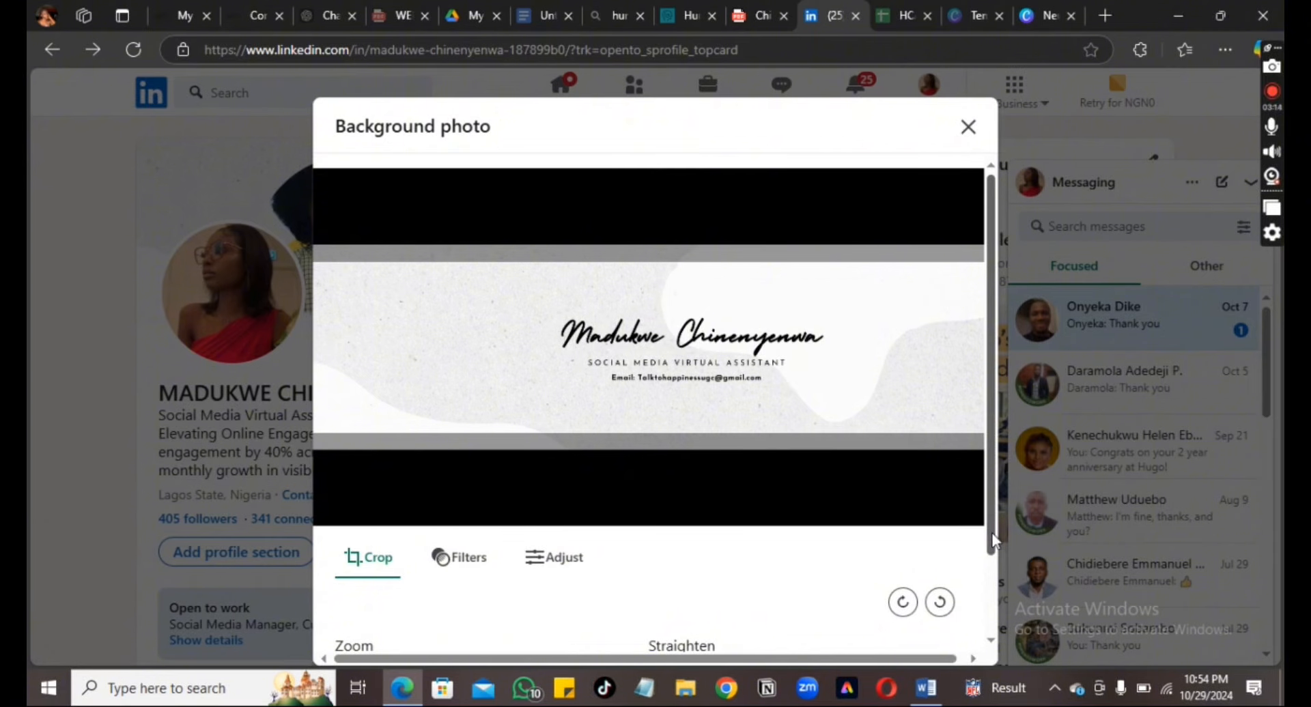
drag(990, 550, 1001, 621)
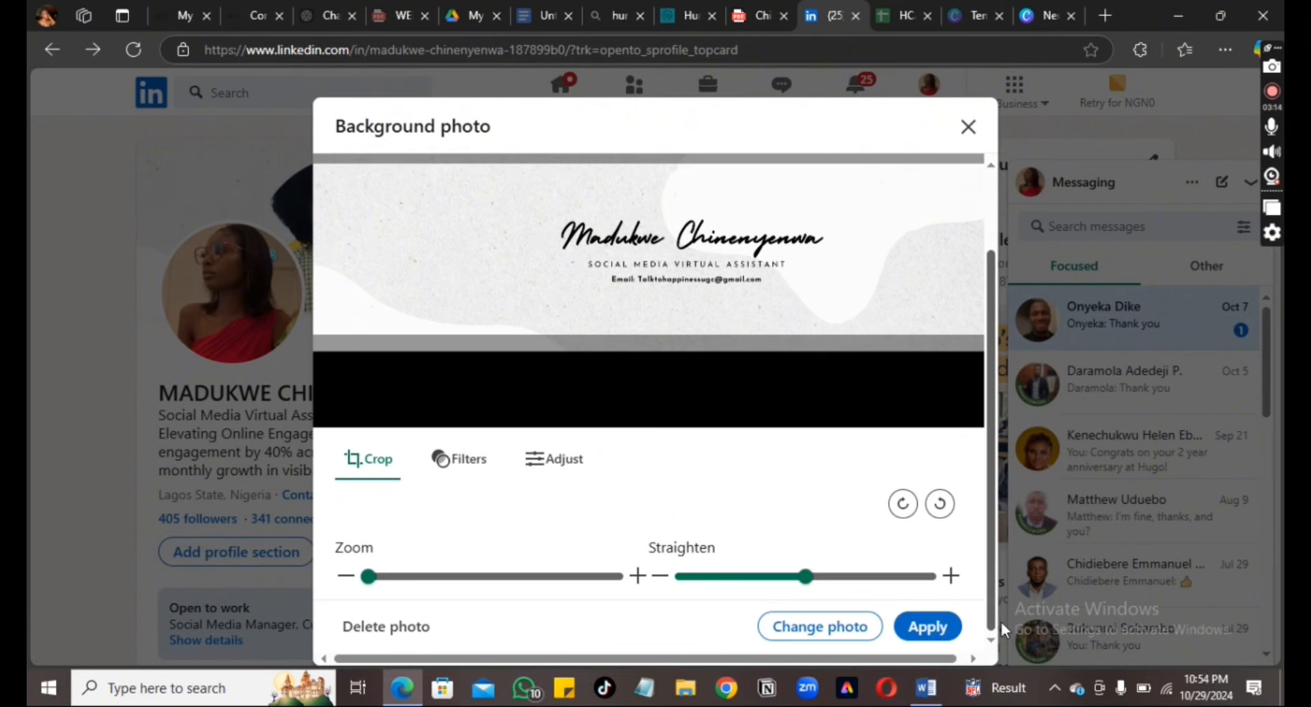
click(940, 625)
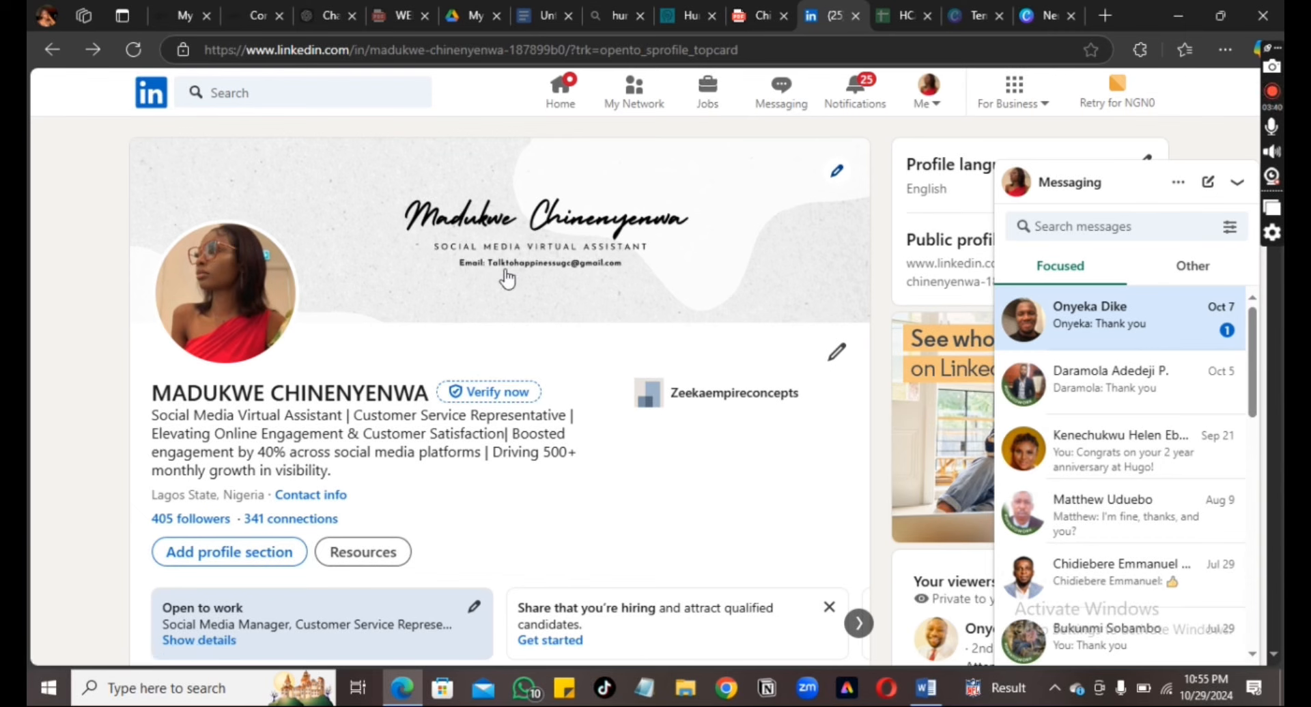
View the new banner at full size, then close the preview
click(626, 263)
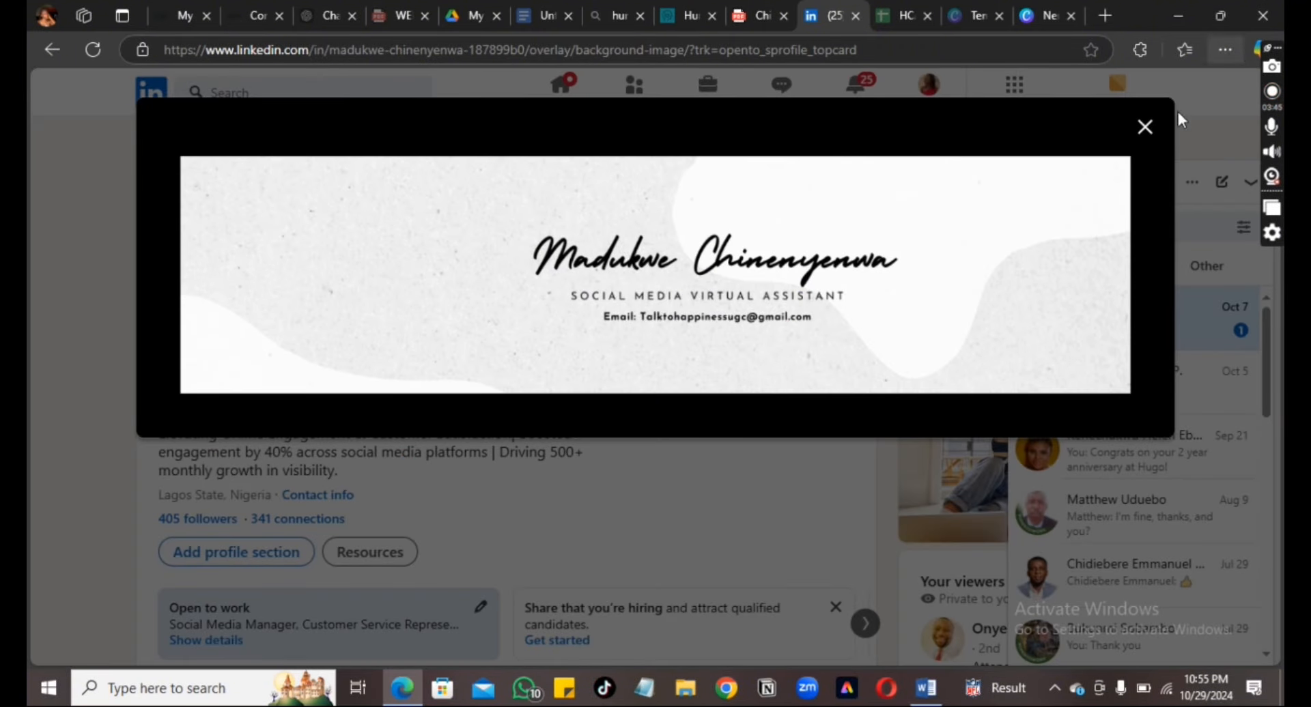
click(1145, 129)
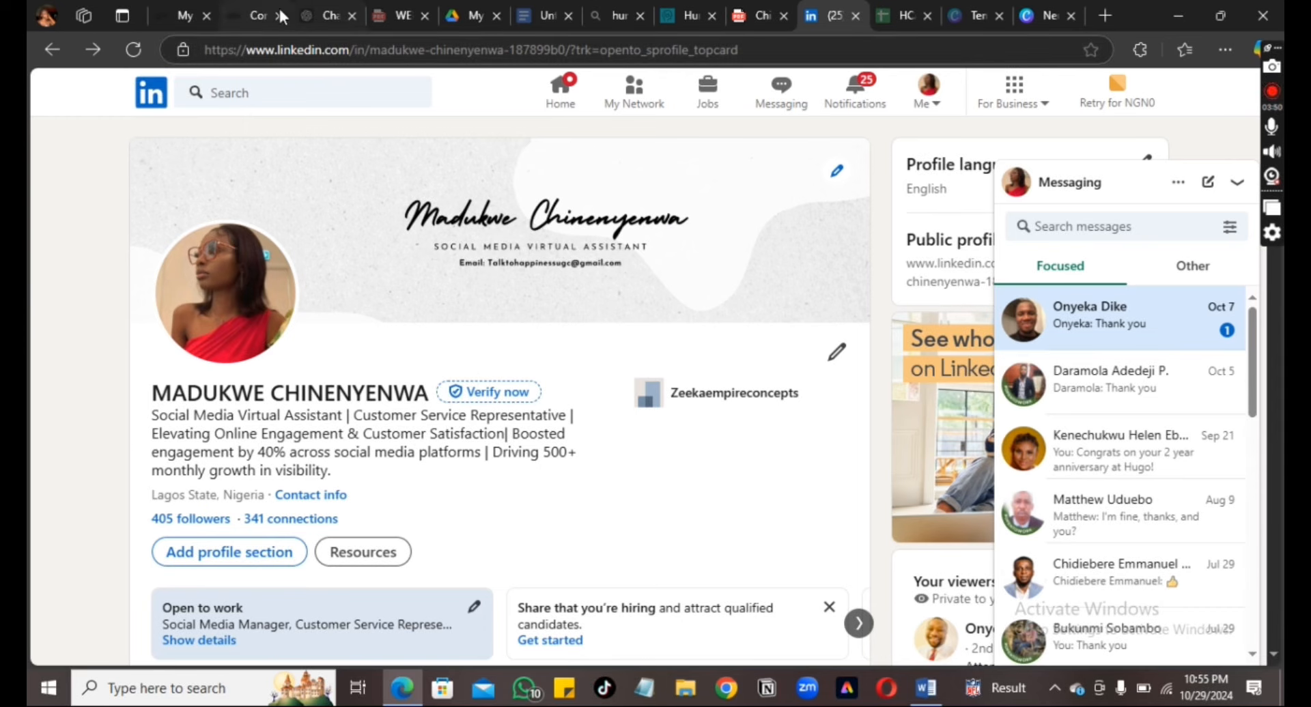
click(328, 16)
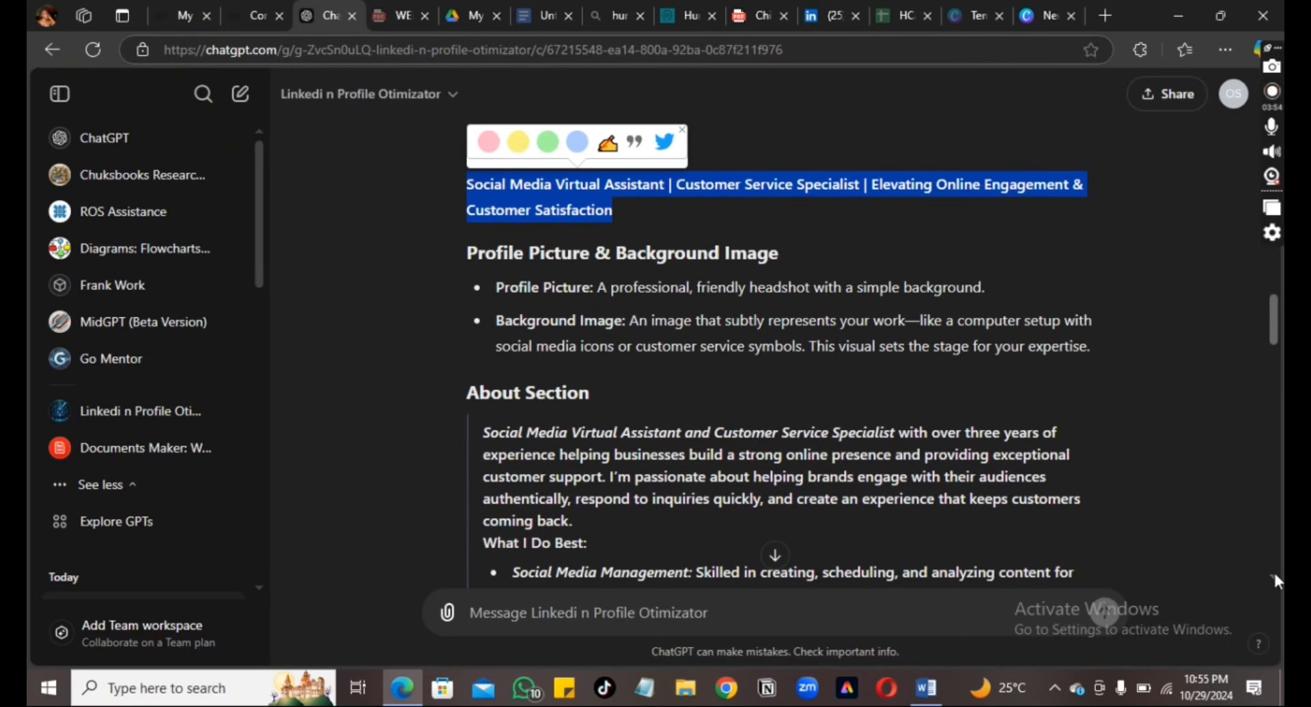
Select and copy ChatGPT's About draft, from the specialist opening through Let's Connect
scroll(1273, 571, down, 1)
scroll(1272, 571, down, 1)
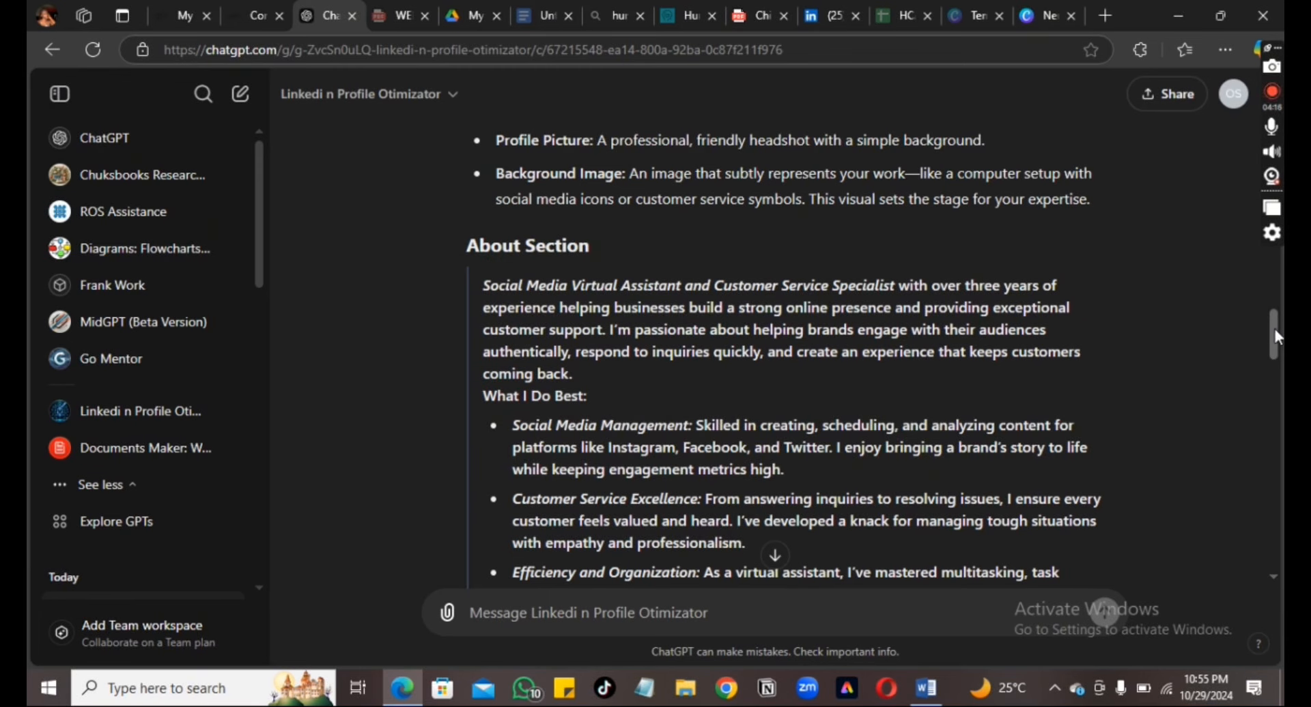
drag(1274, 330, 1278, 355)
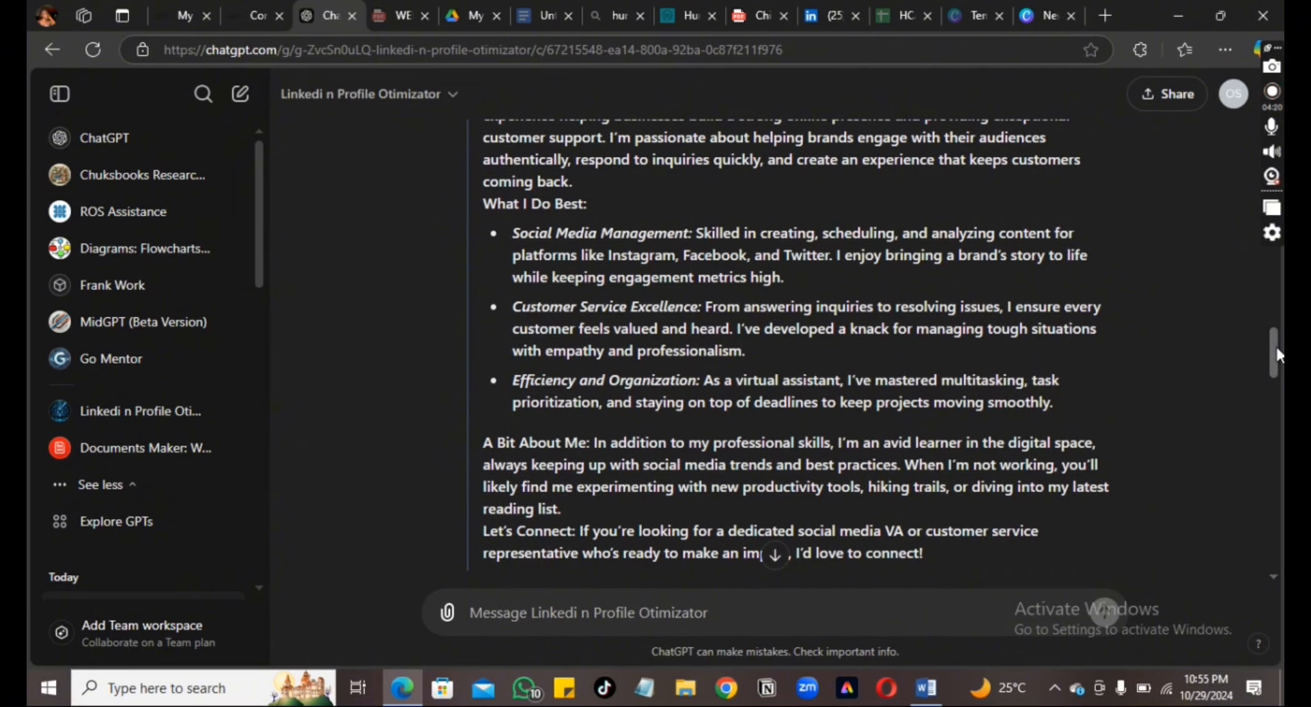
scroll(1198, 204, down, 2)
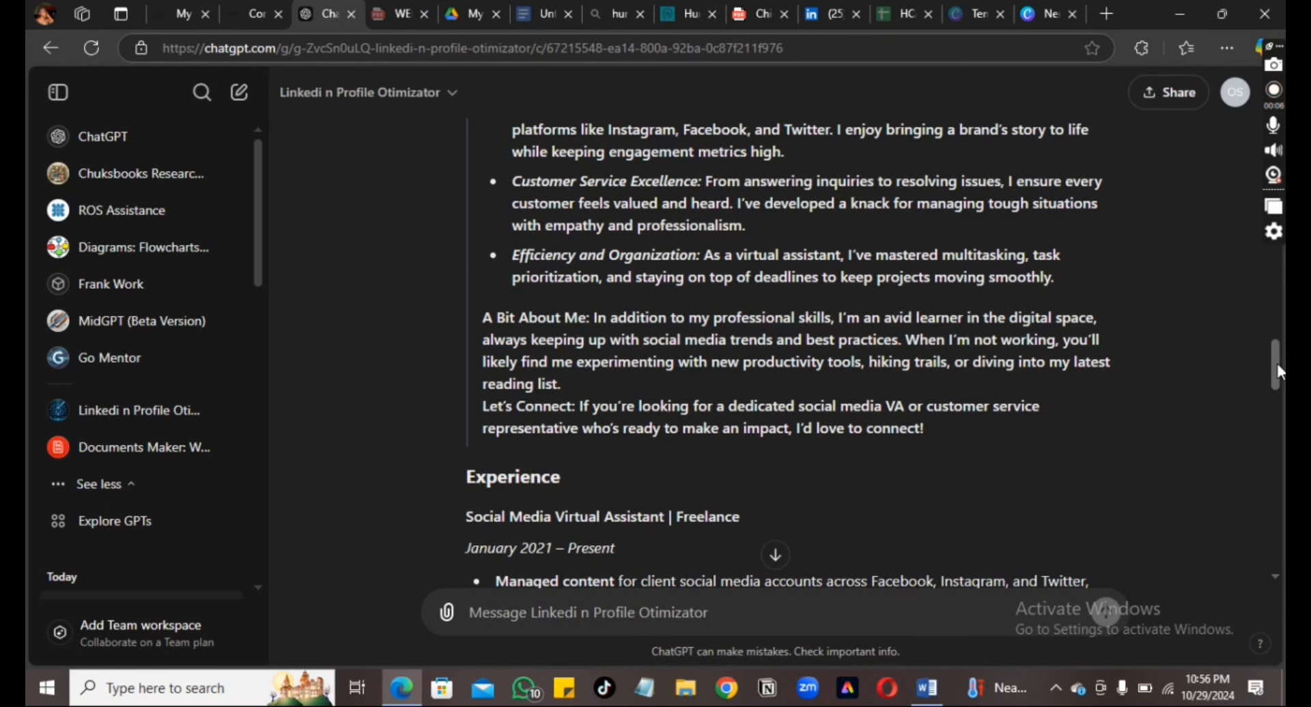
scroll(1277, 369, up, 4)
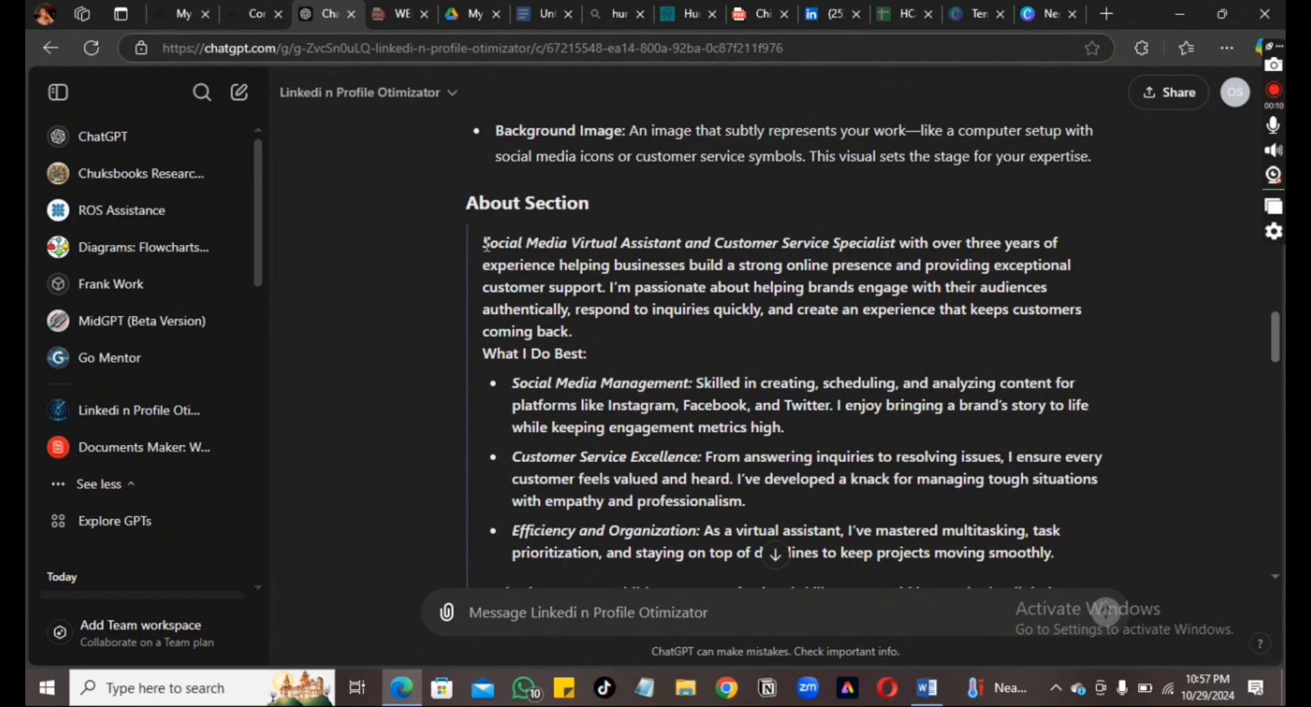
drag(484, 244, 983, 557)
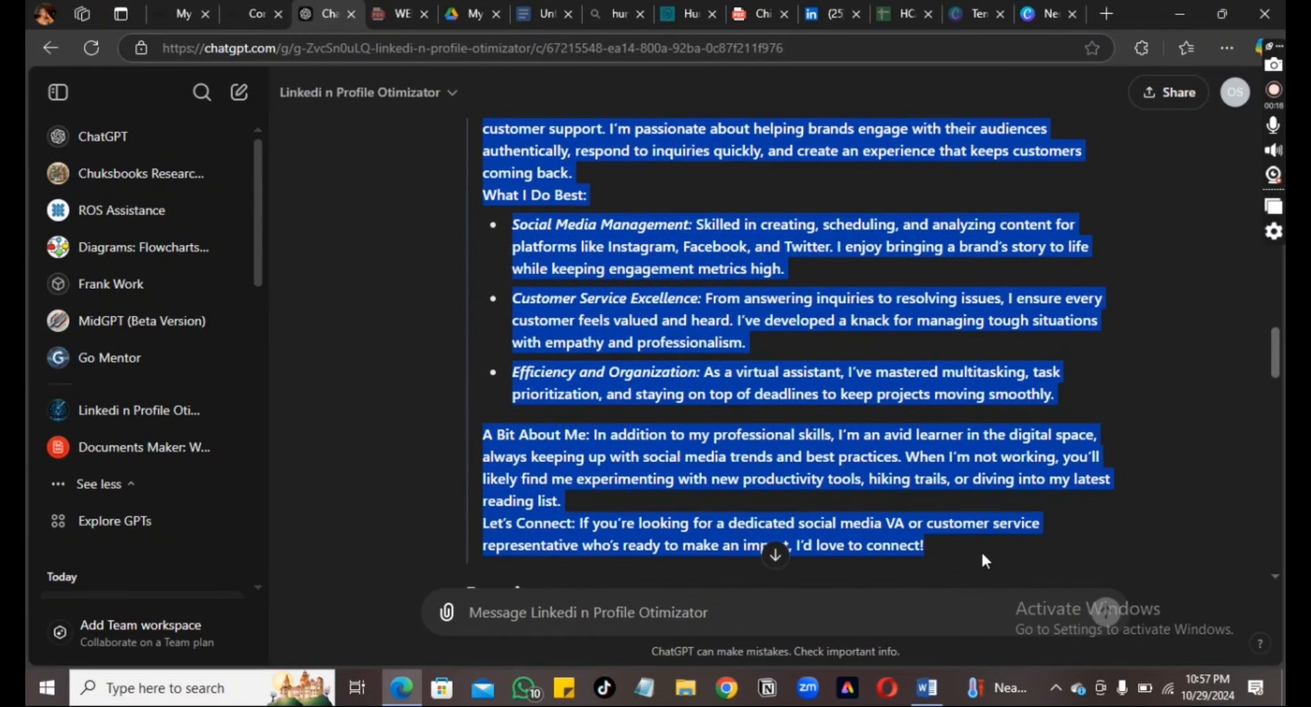
click(1018, 492)
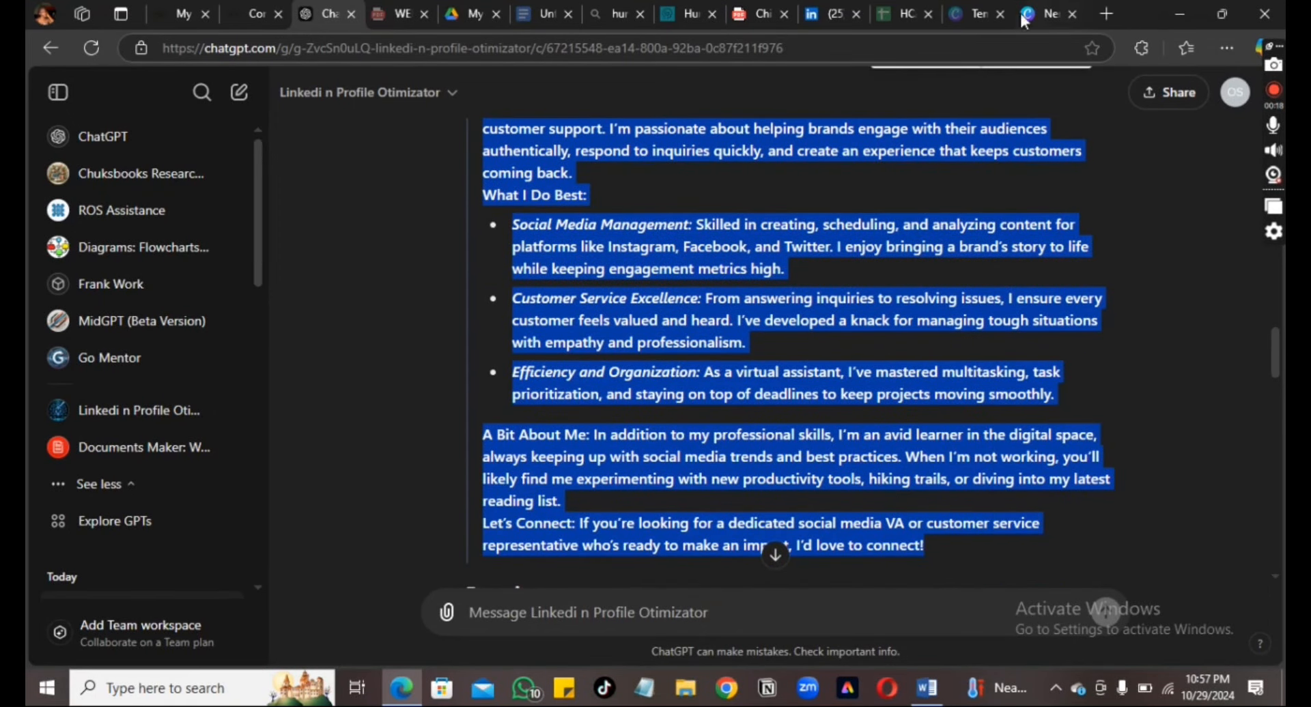
Return to the LinkedIn profile and scroll down to the Analytics and About sections
click(829, 20)
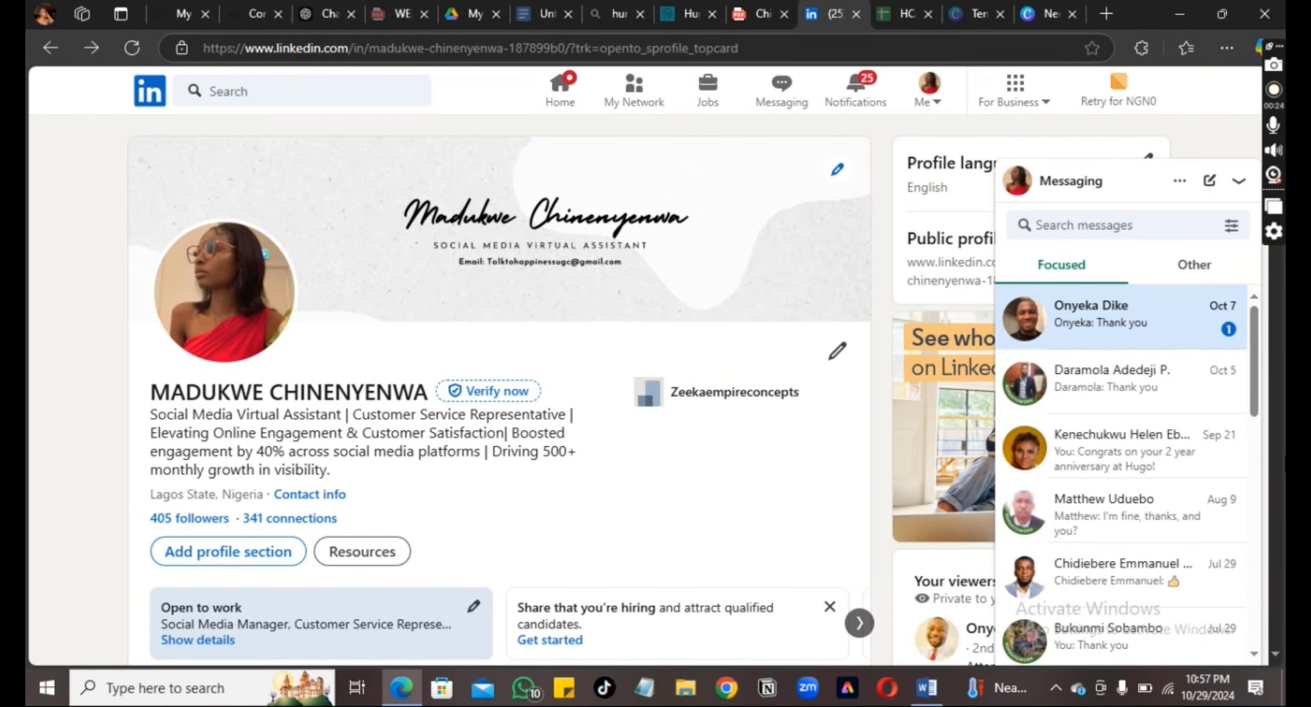
scroll(1278, 659, down, 5)
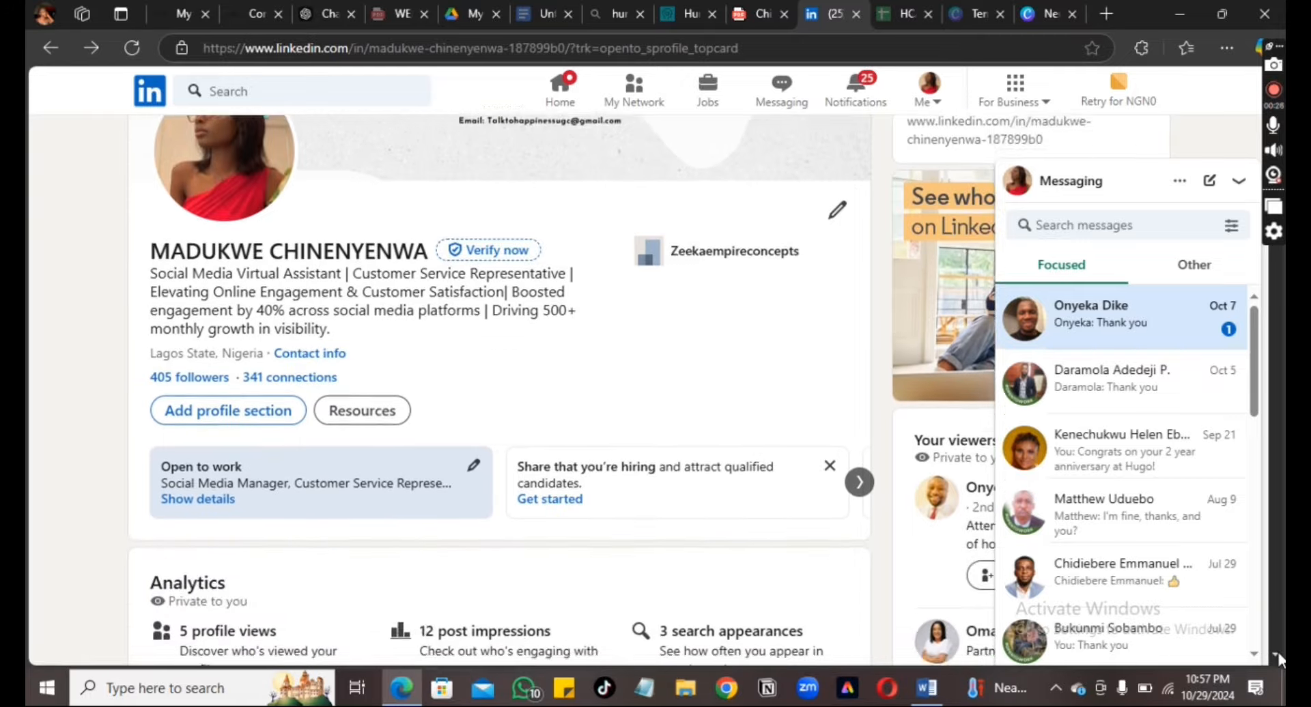
scroll(1279, 658, down, 3)
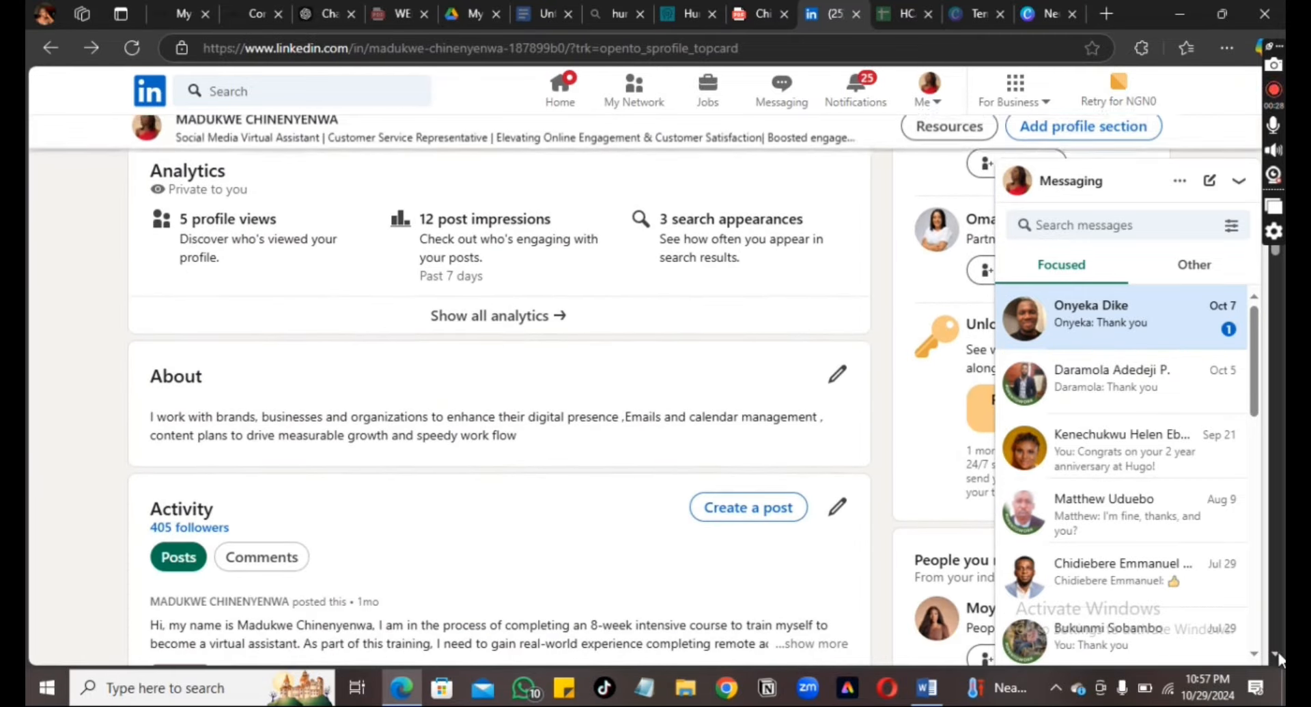
Paste the copied ChatGPT bio over the old About text, save, and dismiss the Premium offer
click(837, 373)
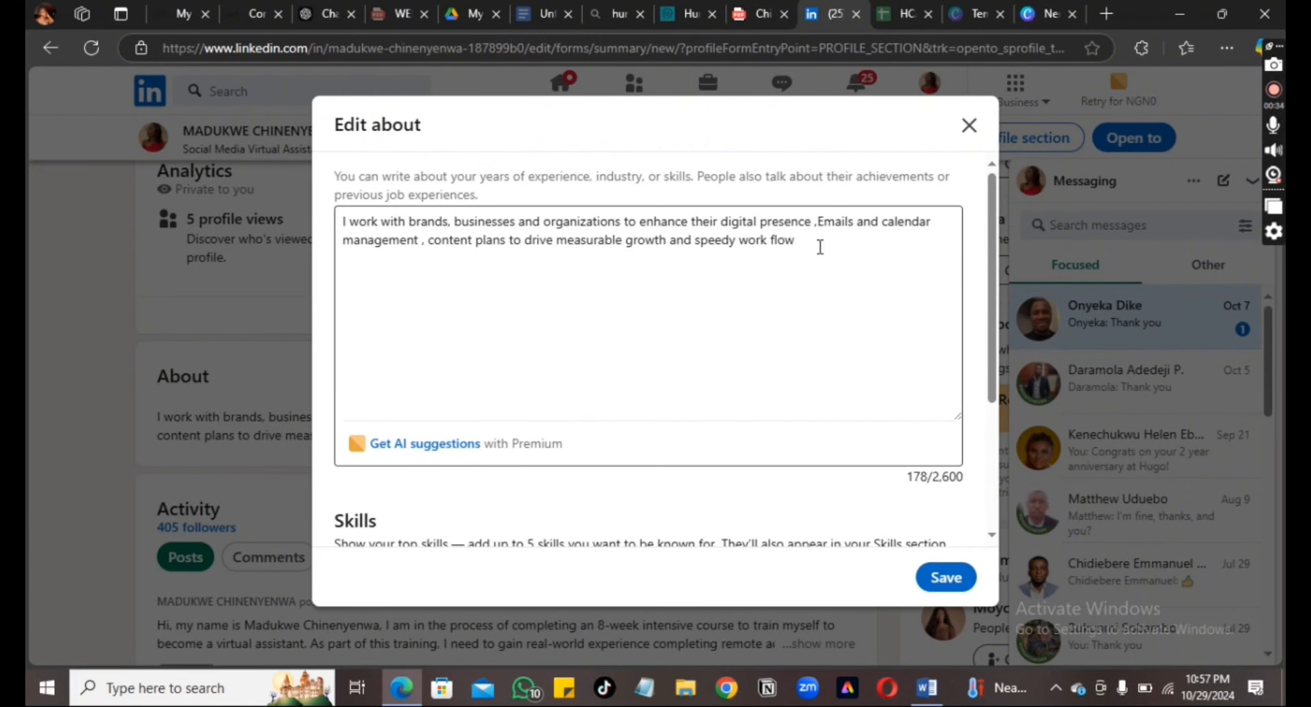
drag(821, 247, 343, 211)
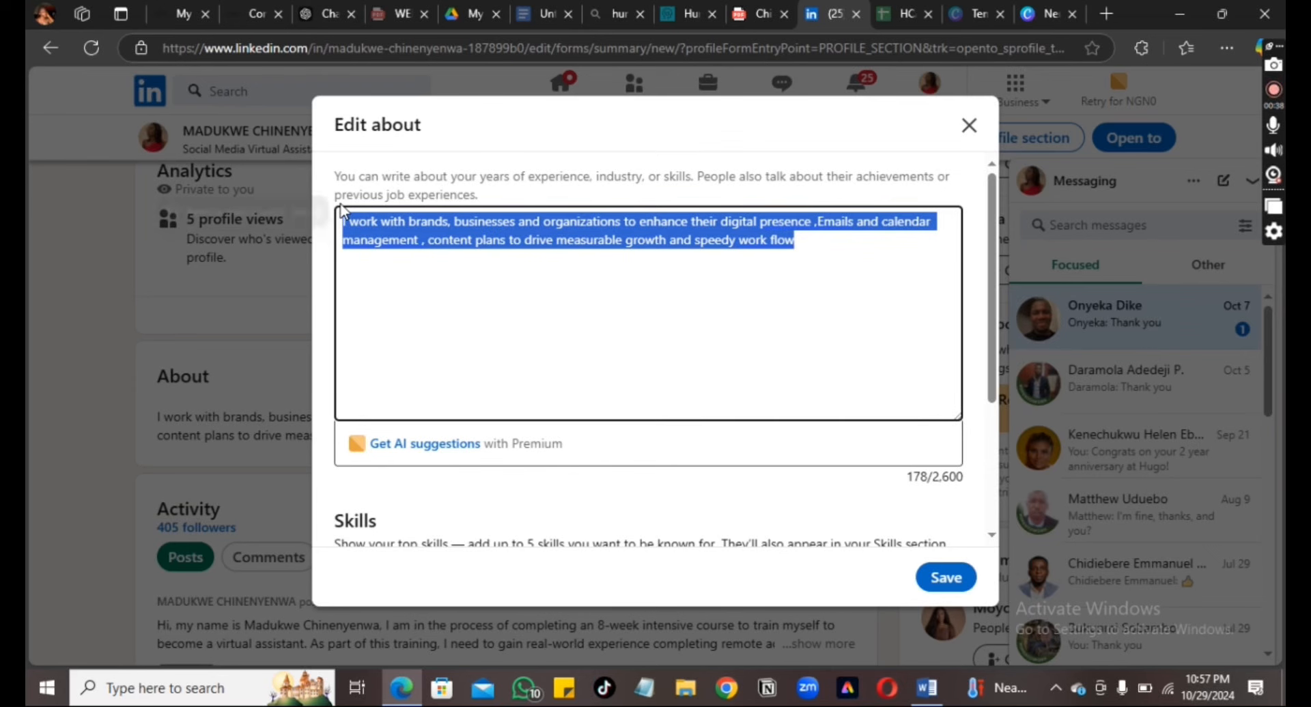
key(ctrl+v)
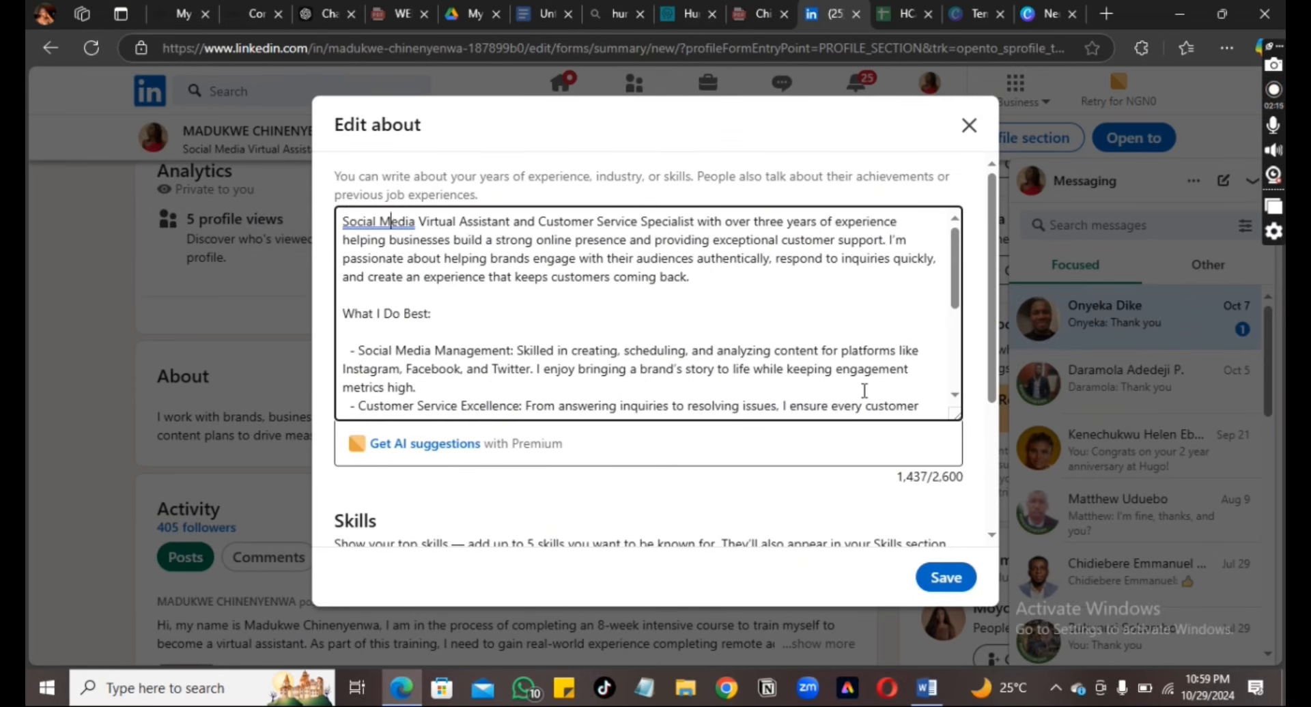
click(958, 593)
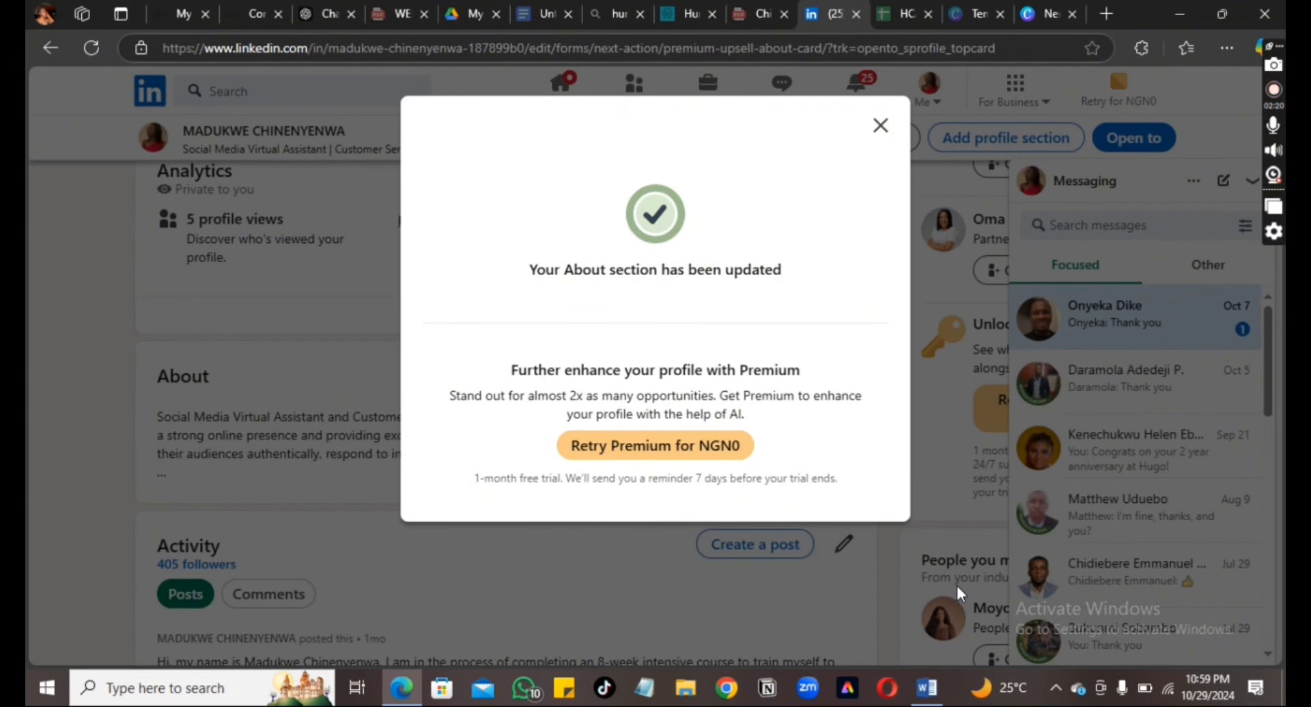
click(882, 127)
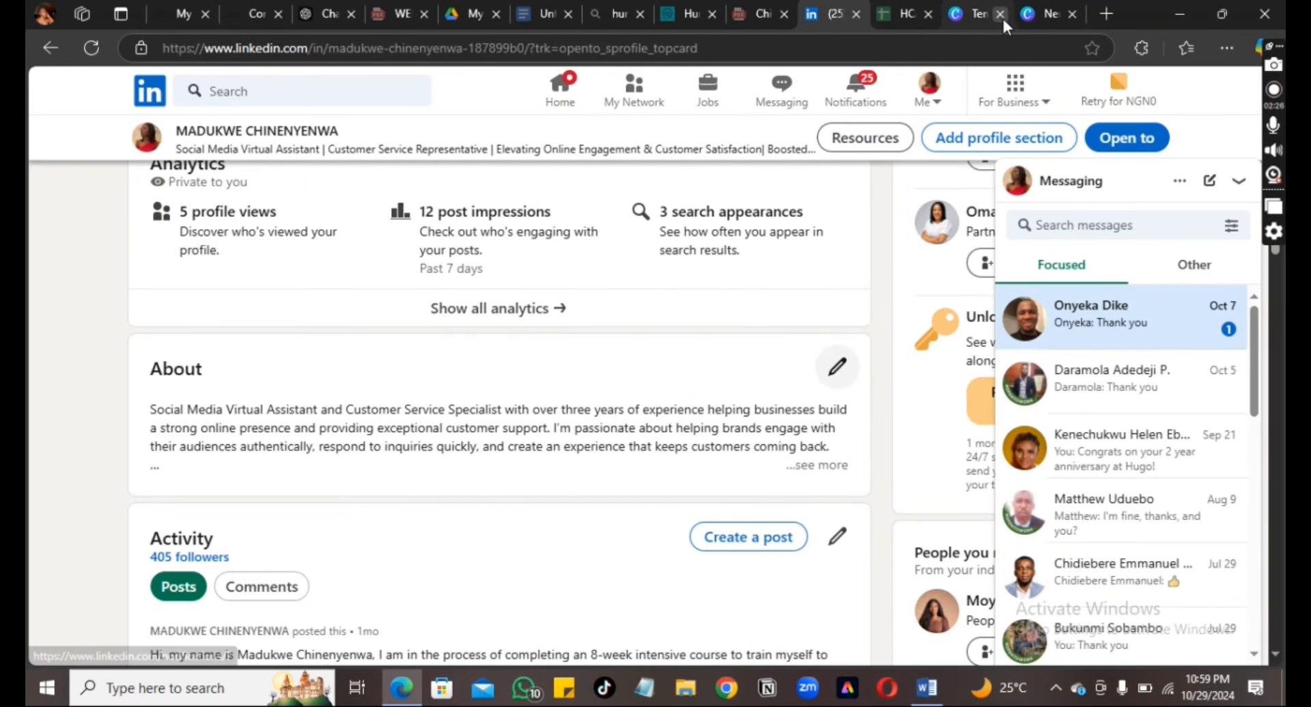
Copy the 'Social Media Virtual Assistant | Freelance' heading from ChatGPT's Experience draft
click(317, 15)
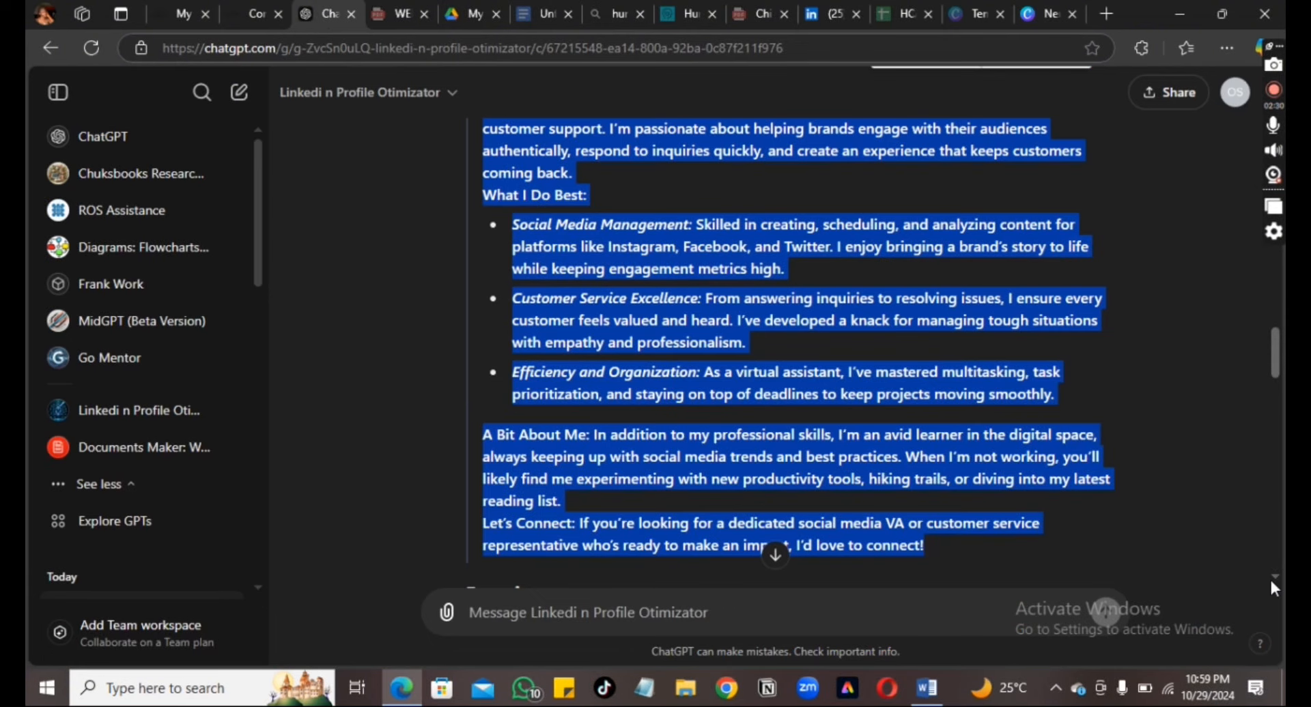
scroll(1269, 576, down, 3)
scroll(1270, 580, down, 4)
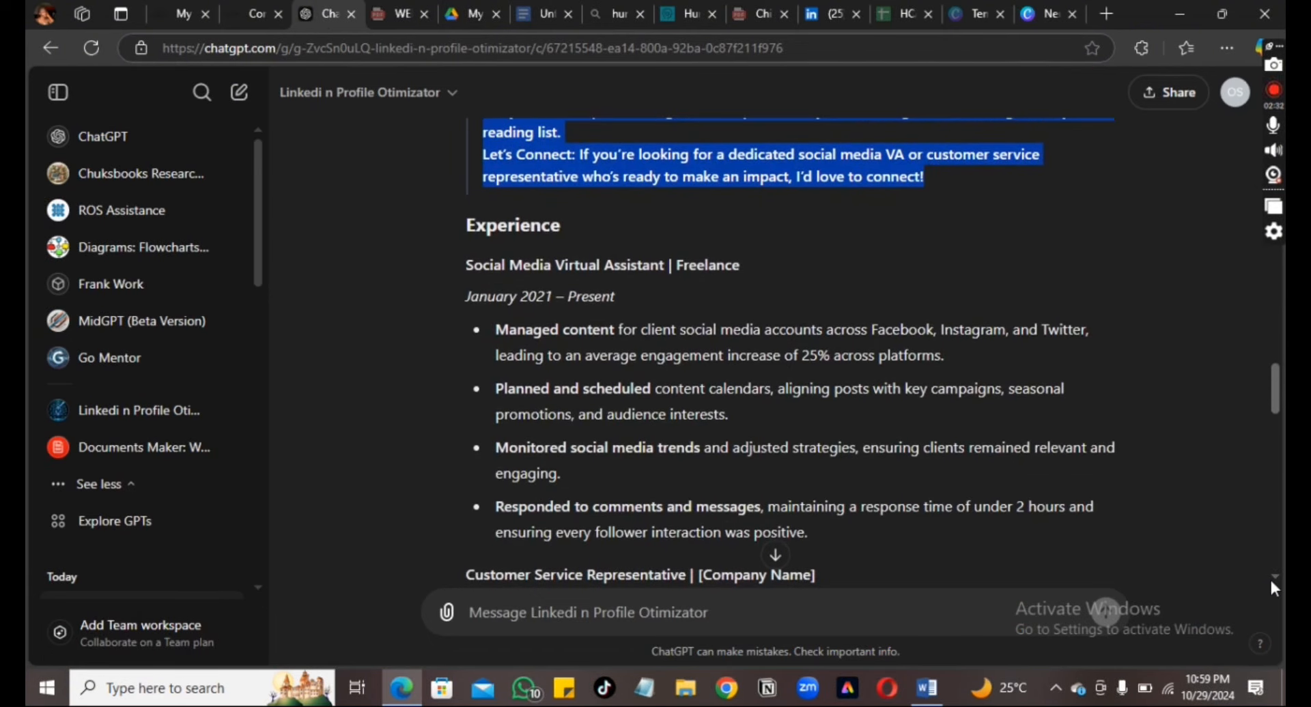
scroll(1271, 580, down, 1)
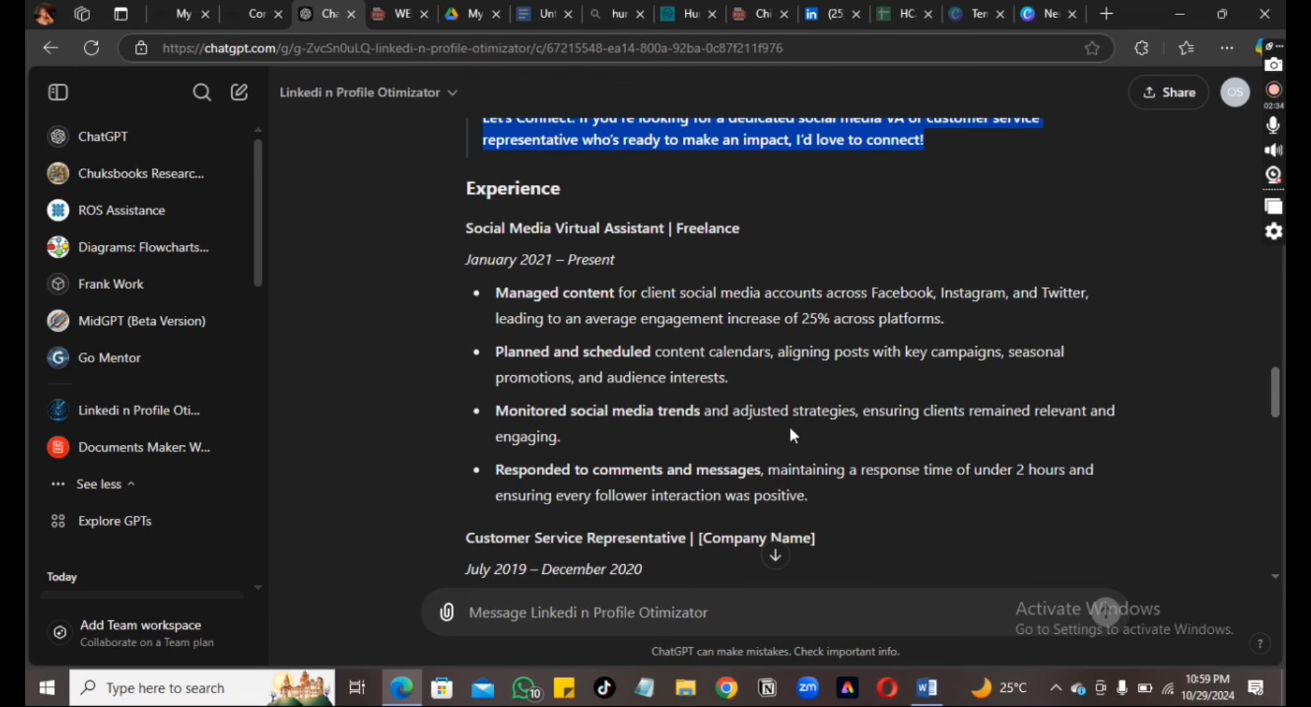
drag(741, 228, 466, 228)
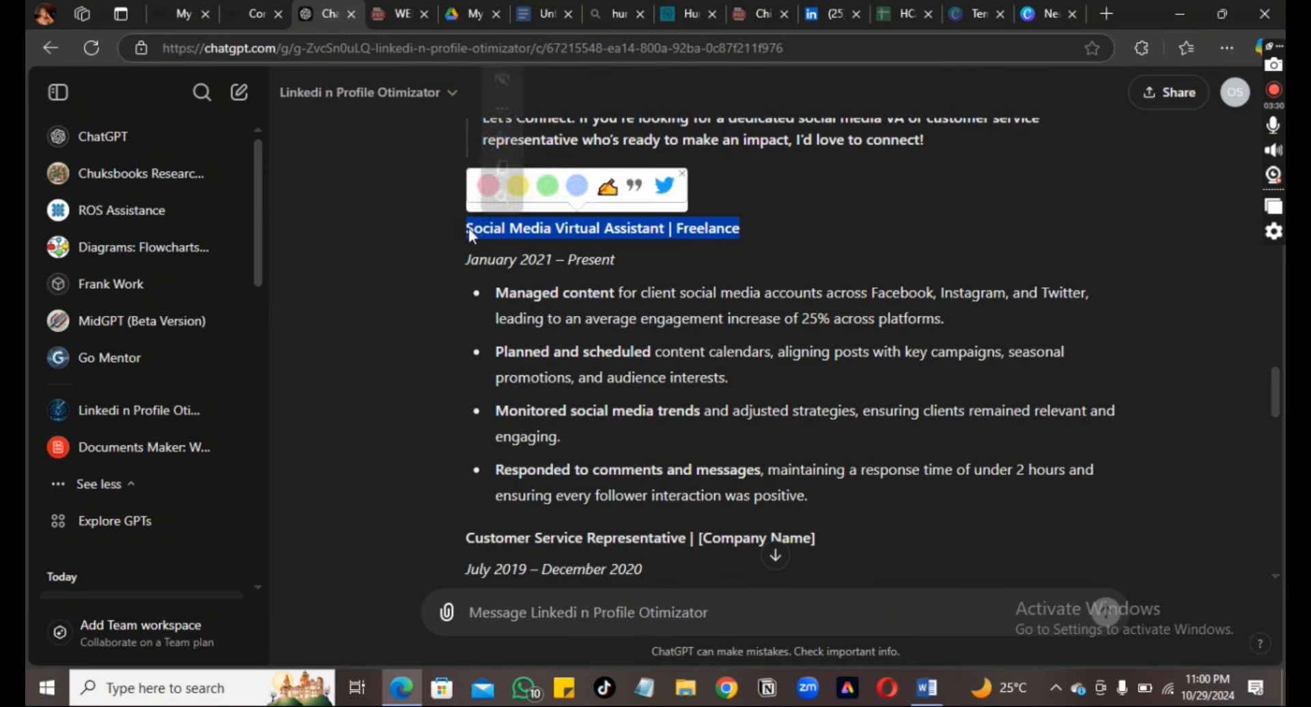
click(496, 171)
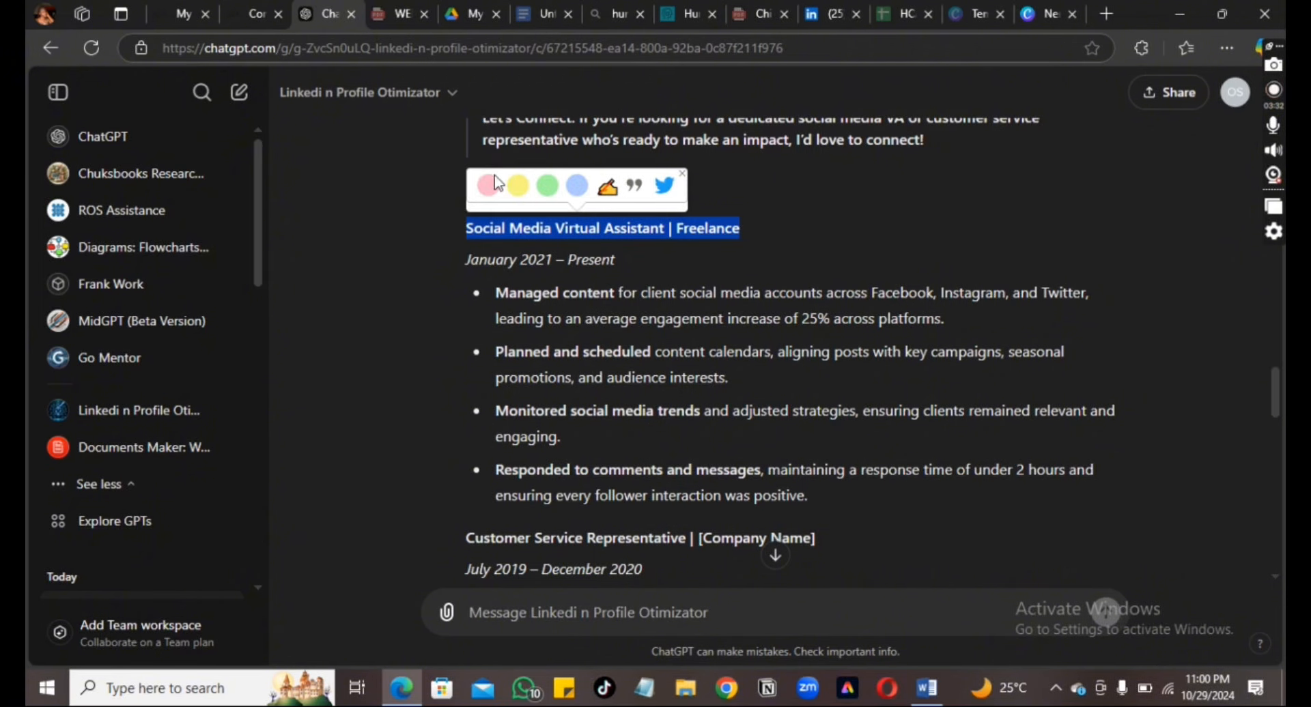
Edit the Zeekaempireconcepts role to title 'Social Media Virtual Assistant' with employment type Freelance
click(824, 13)
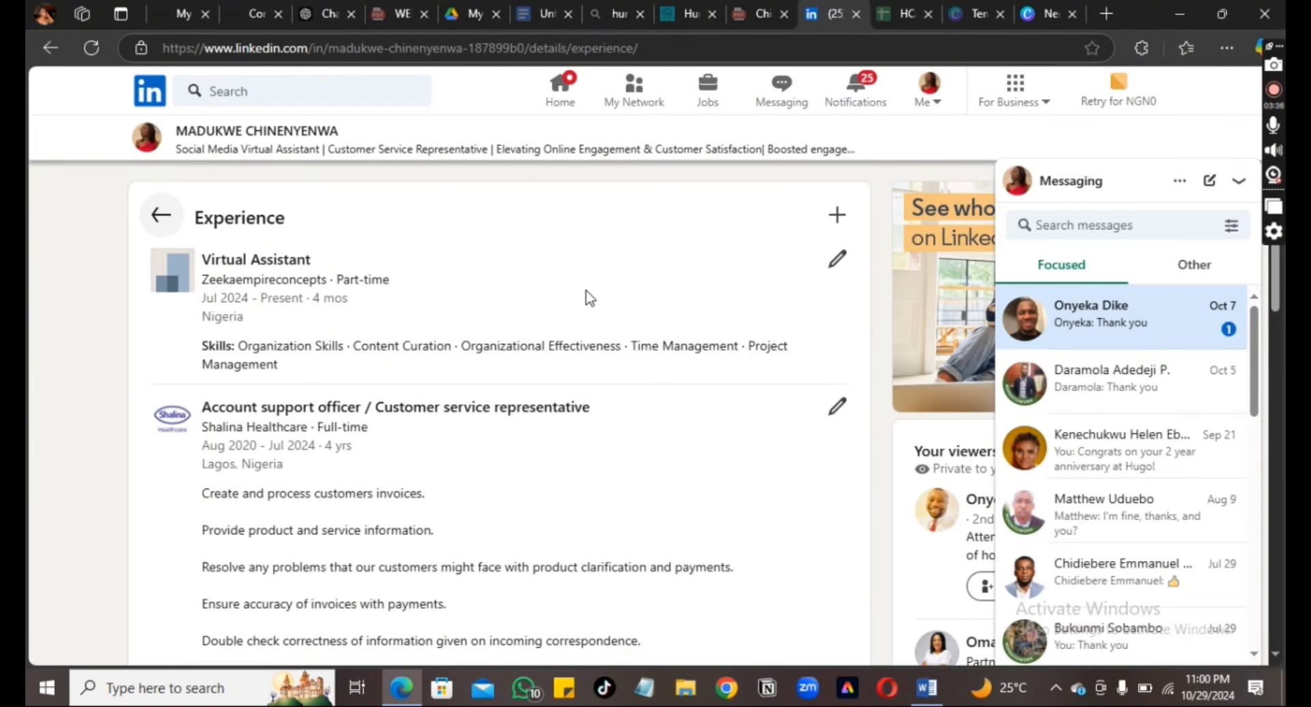
click(837, 259)
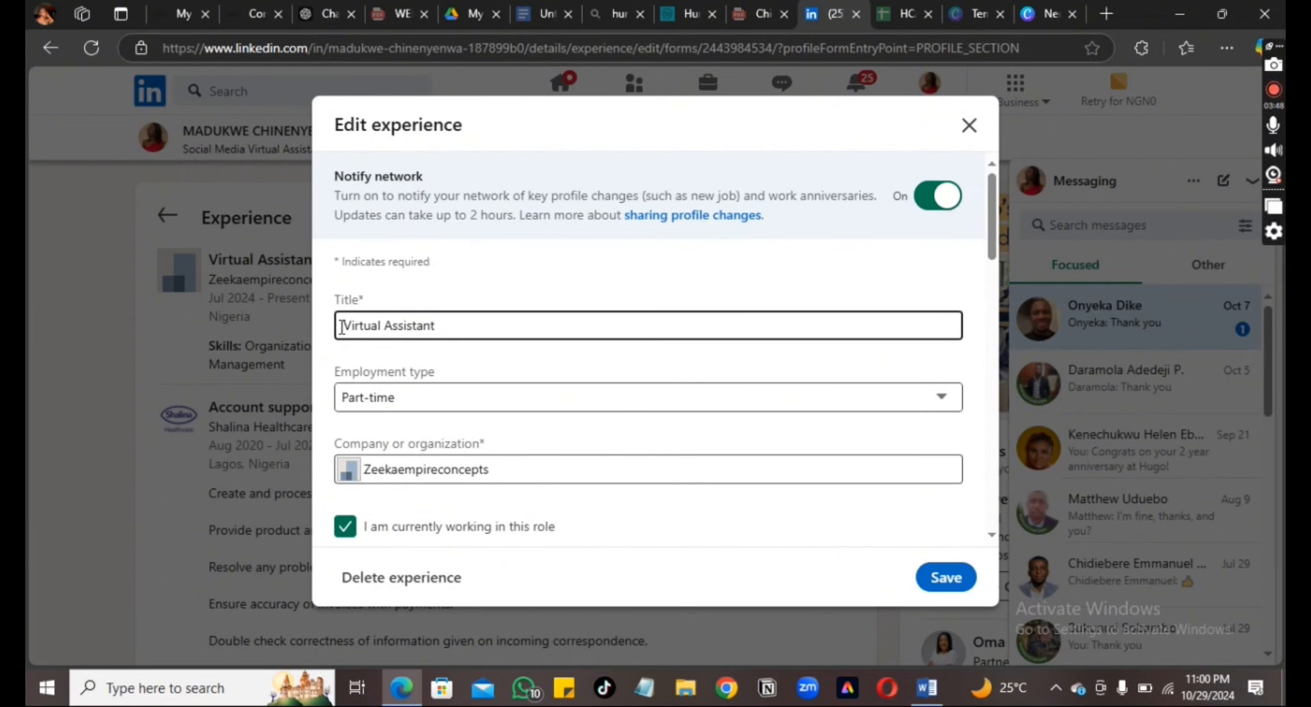
click(344, 325)
text(S)
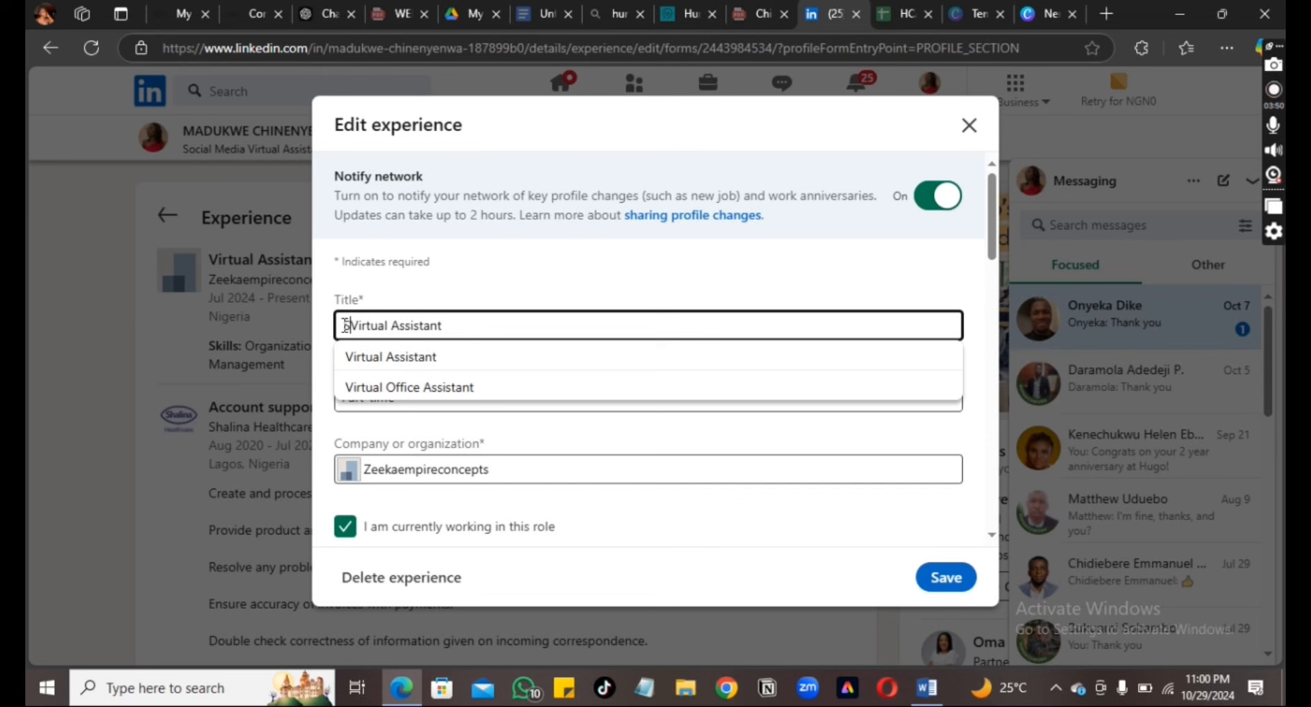
text(oc)
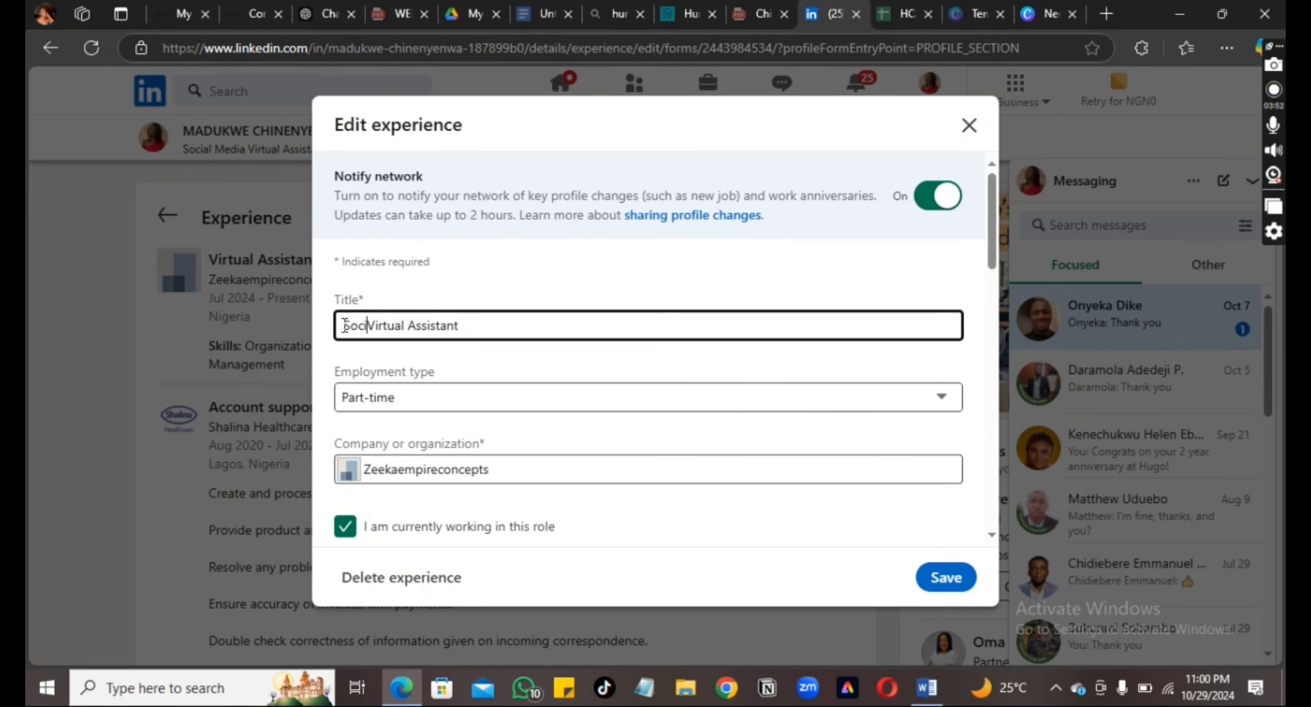
text(ial )
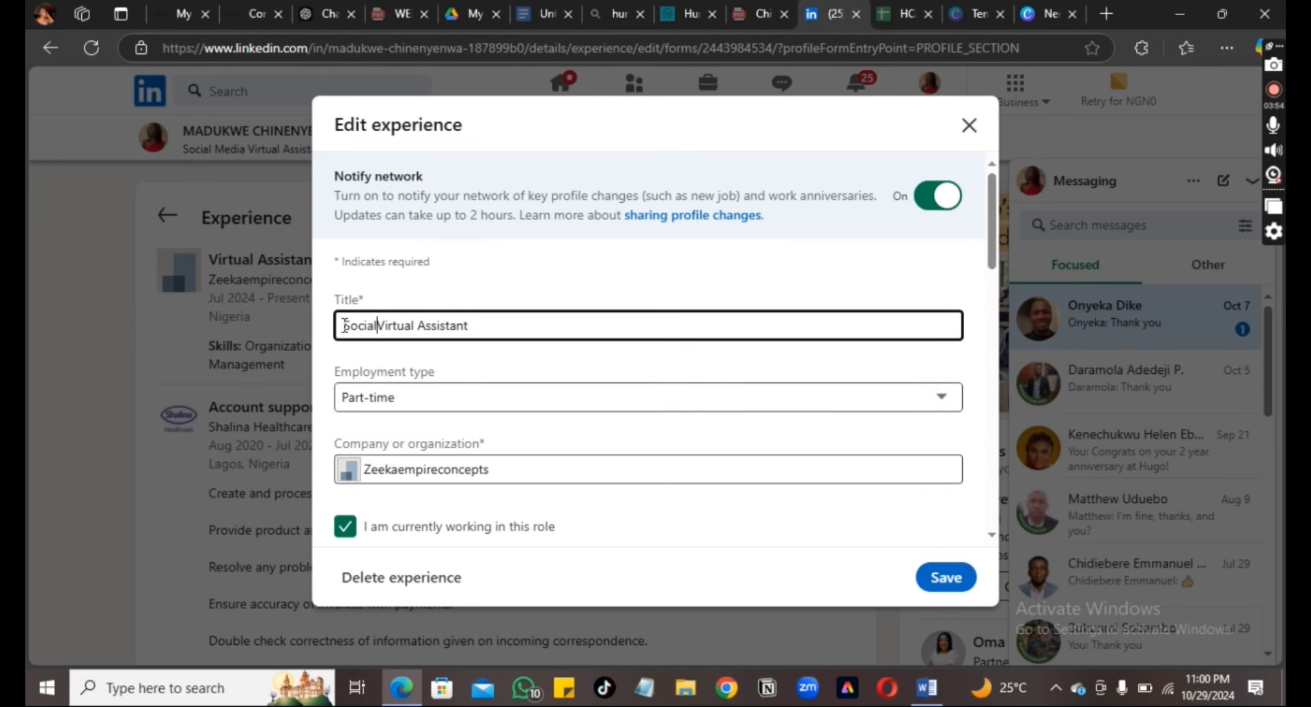
text(Media)
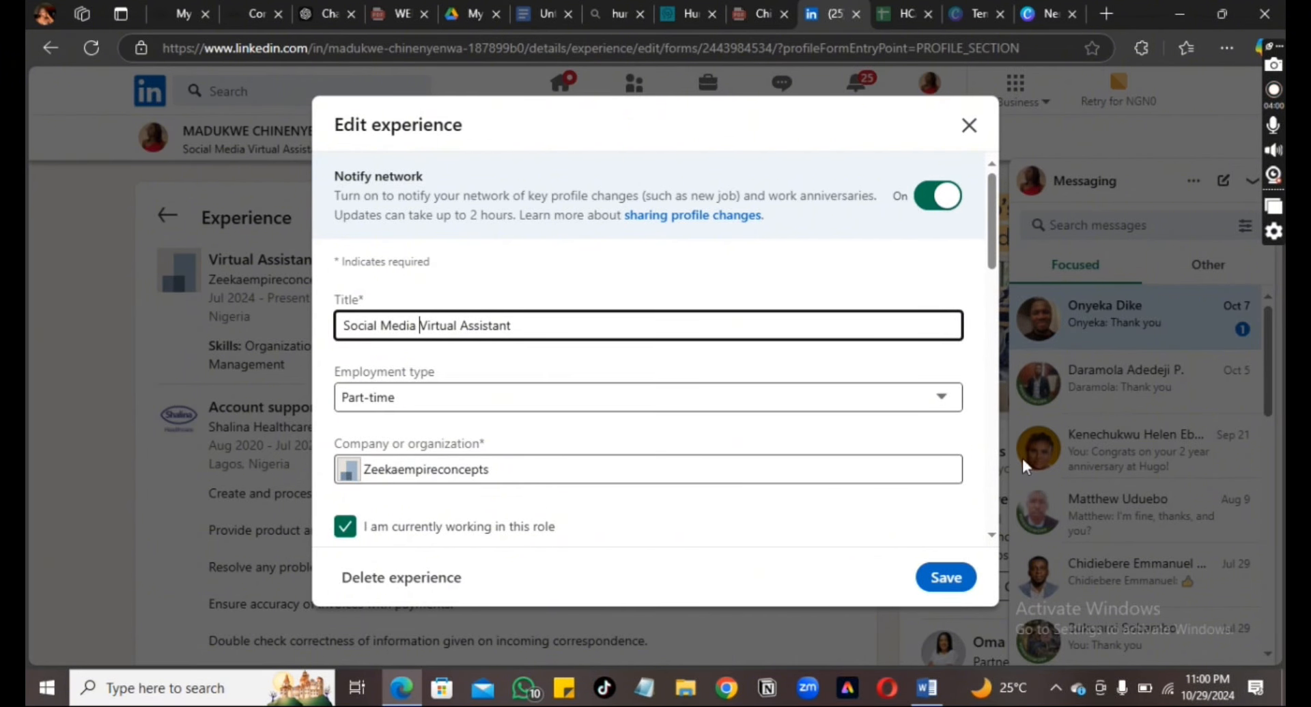
click(944, 400)
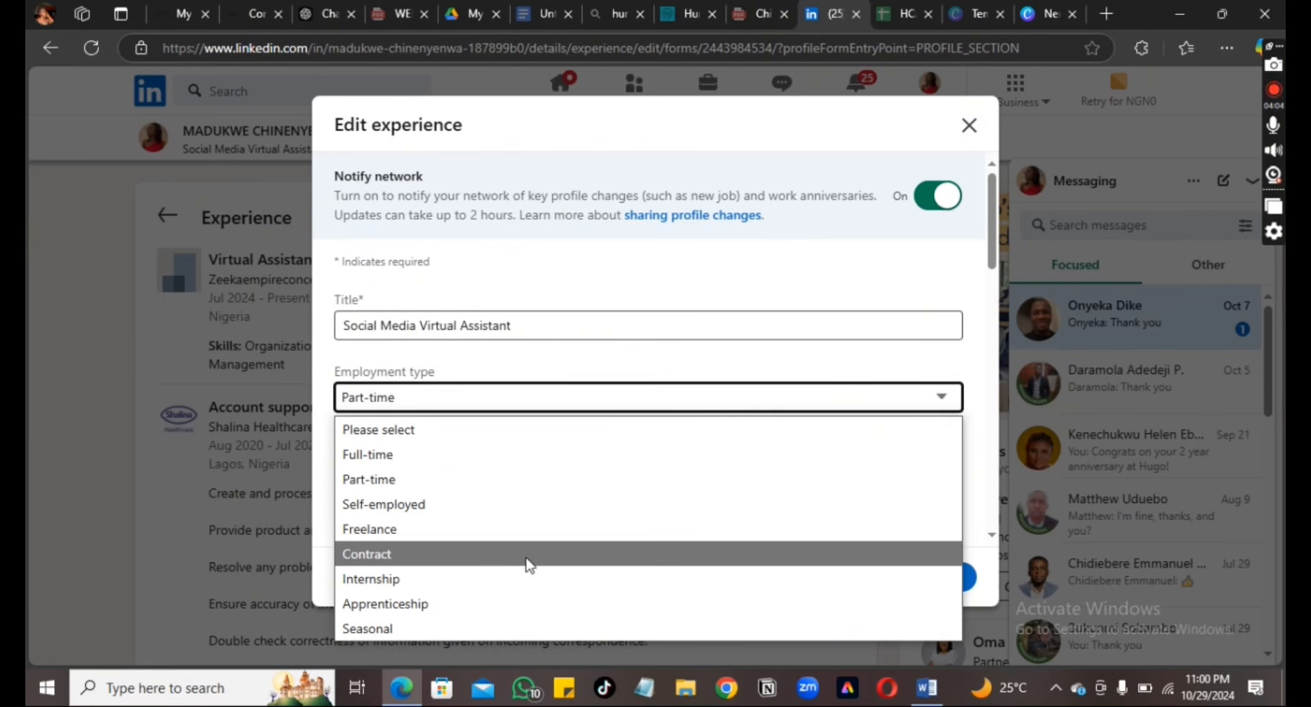
click(427, 537)
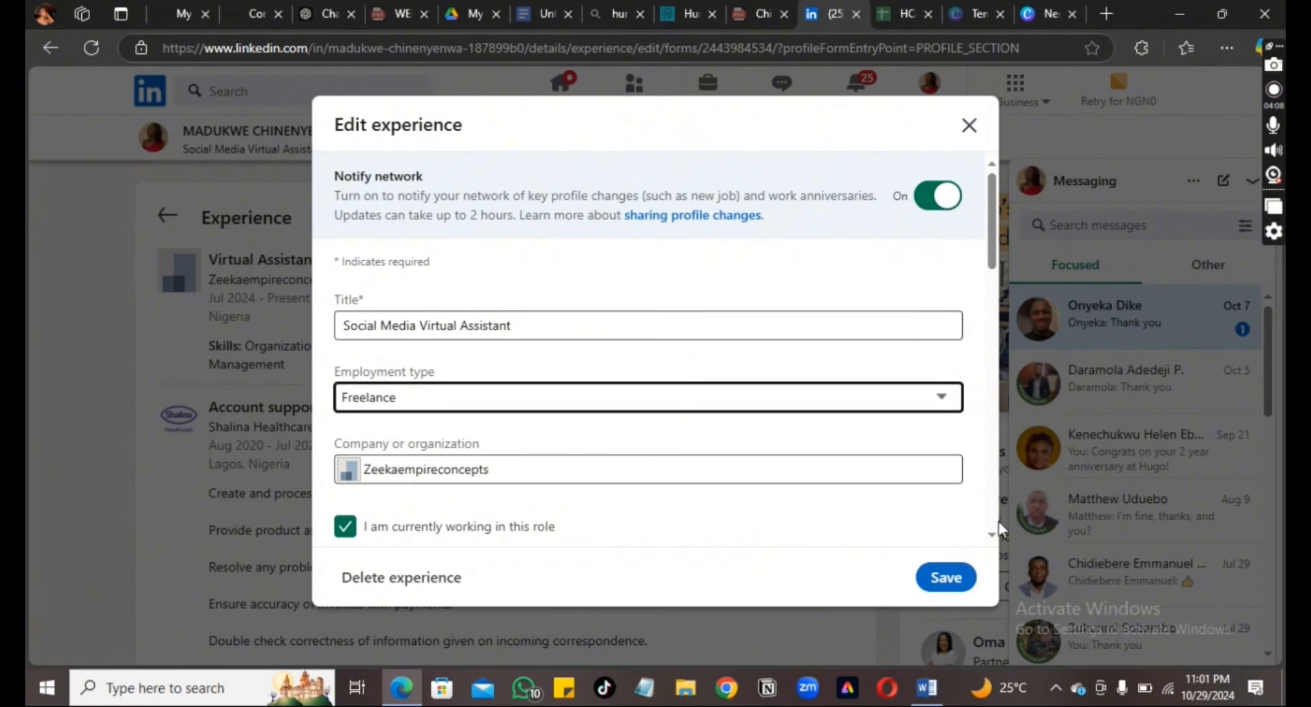
Set the role's location type to Remote, click into Description, then return to ChatGPT
scroll(991, 540, down, 3)
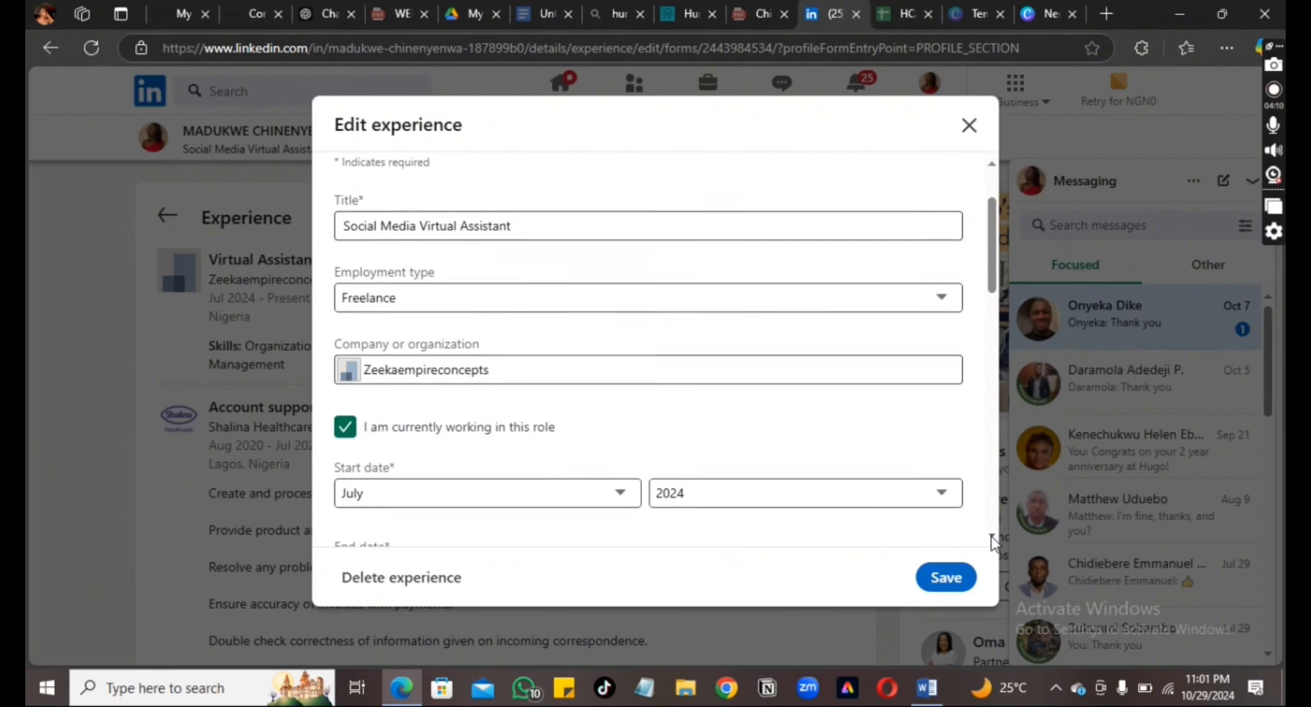
scroll(991, 539, down, 5)
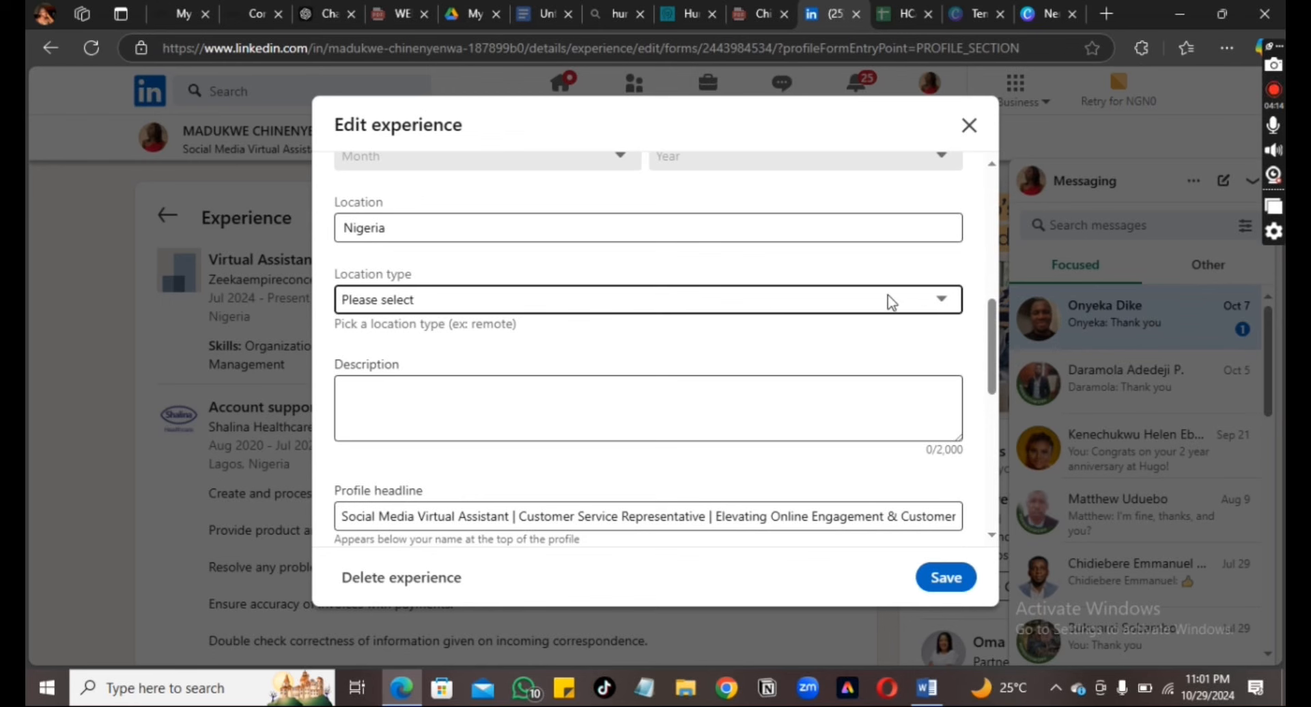
click(866, 303)
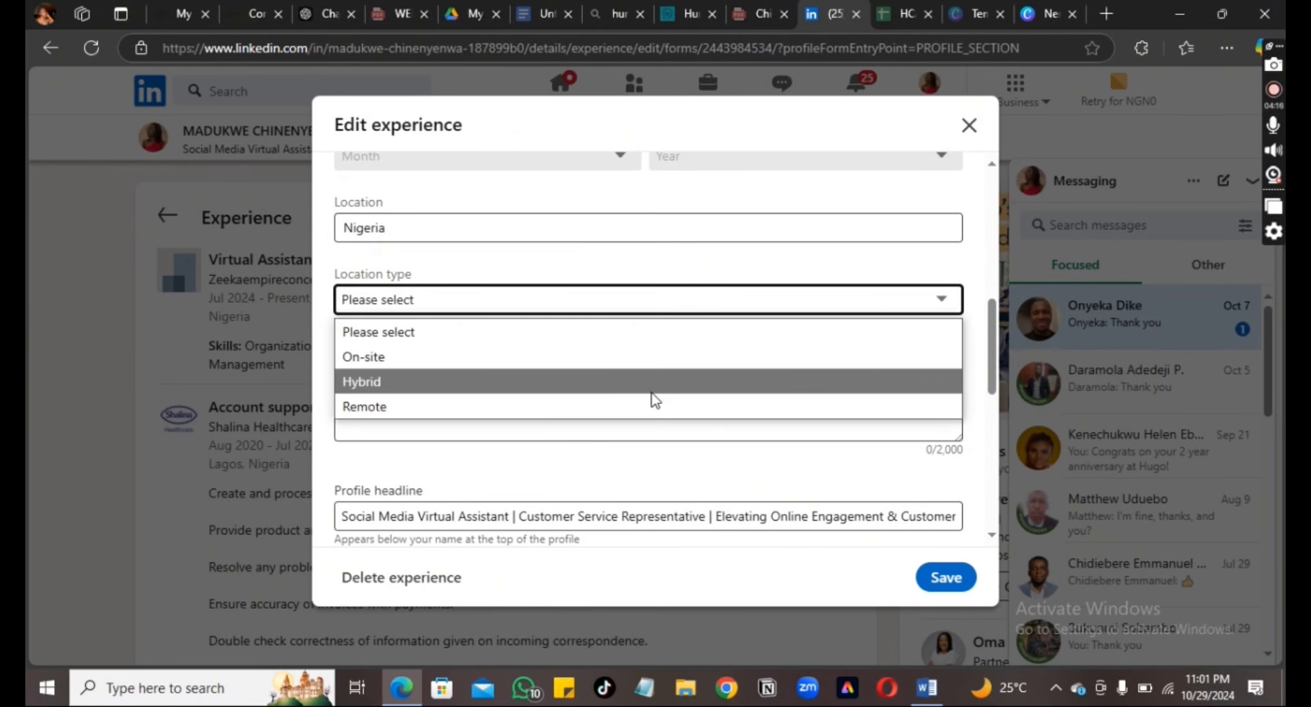
click(544, 412)
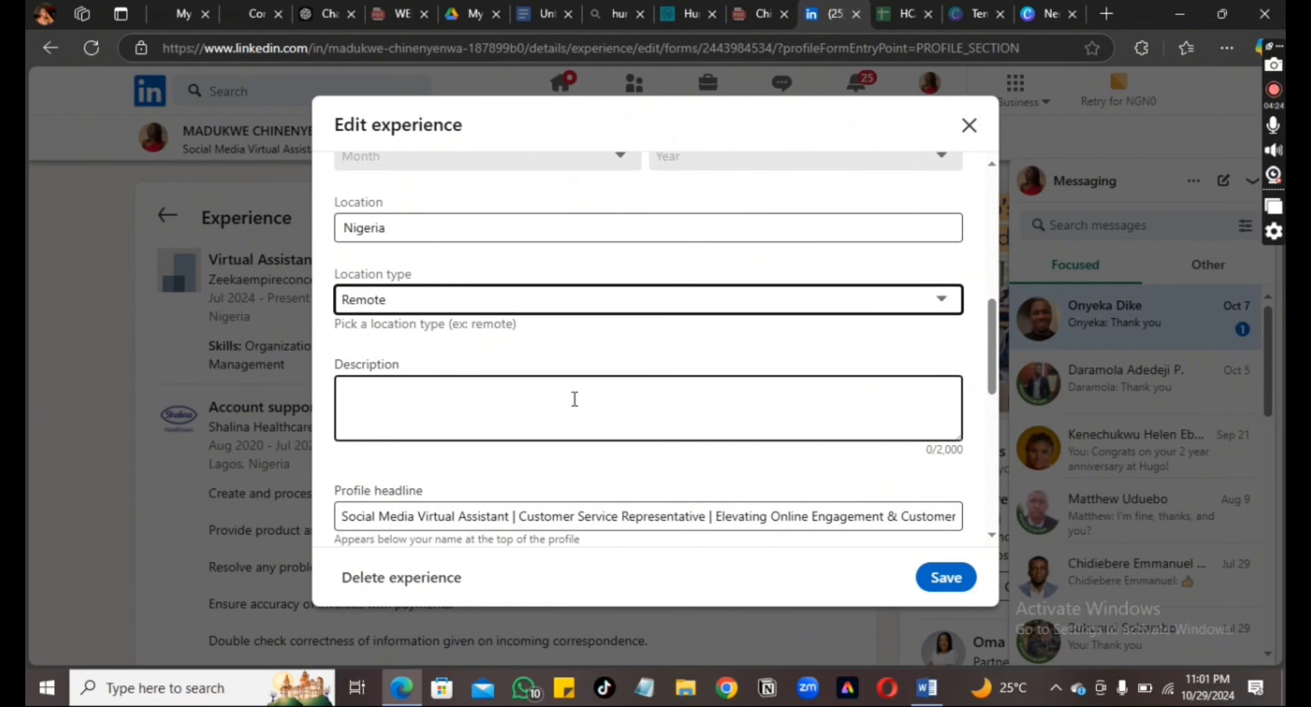
click(575, 400)
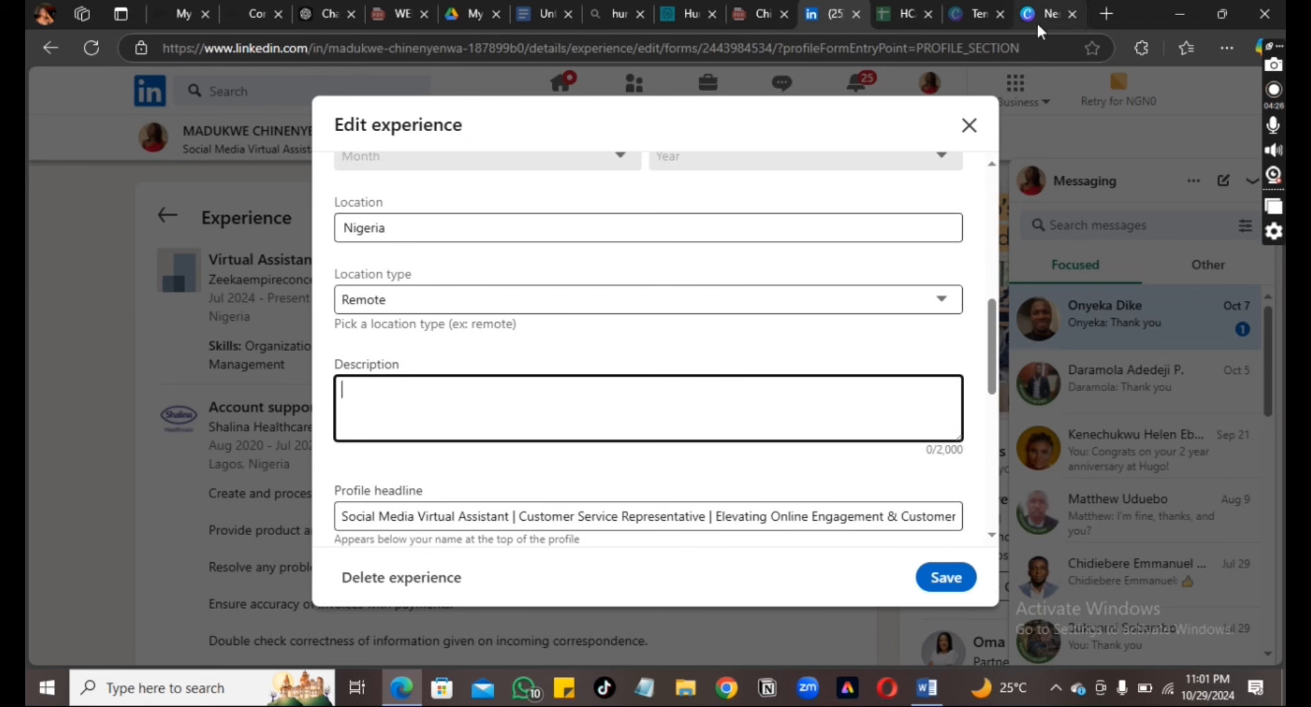
click(318, 14)
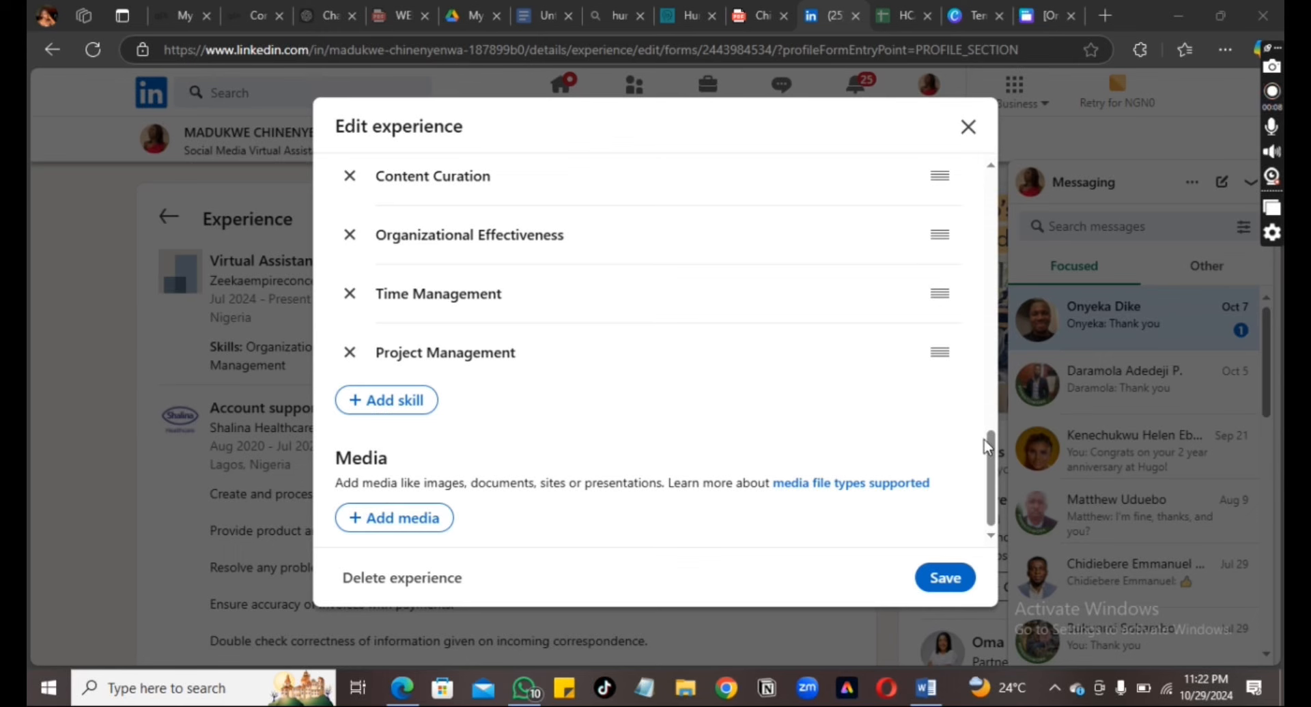
Start uploading media to the experience and select the 'zeeka 1' image in Downloads
drag(994, 459, 1020, 453)
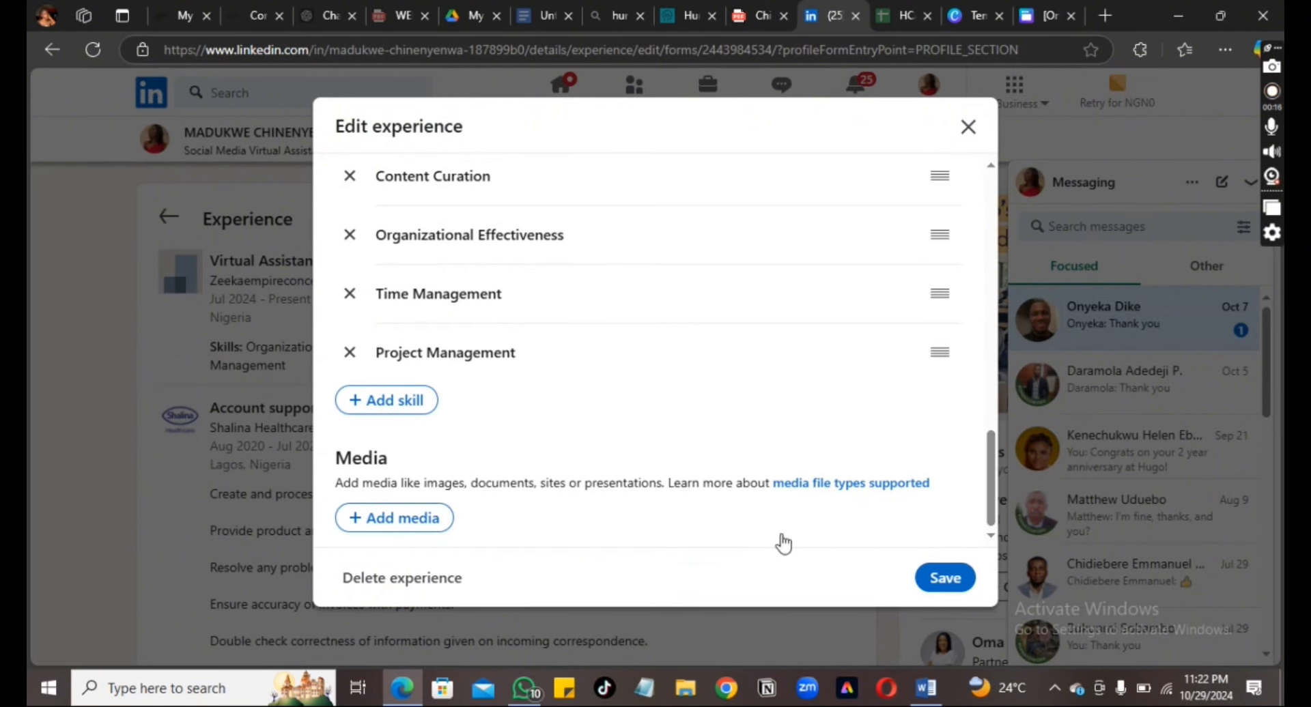
click(416, 522)
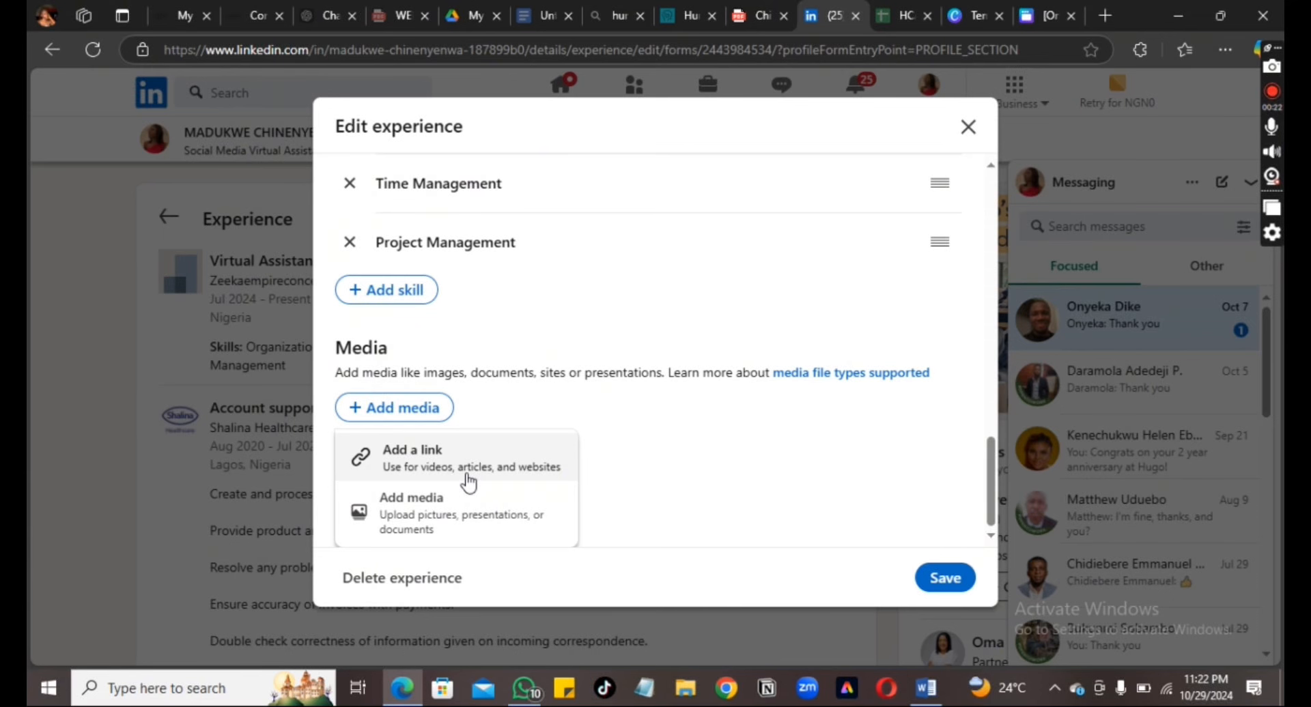
click(450, 508)
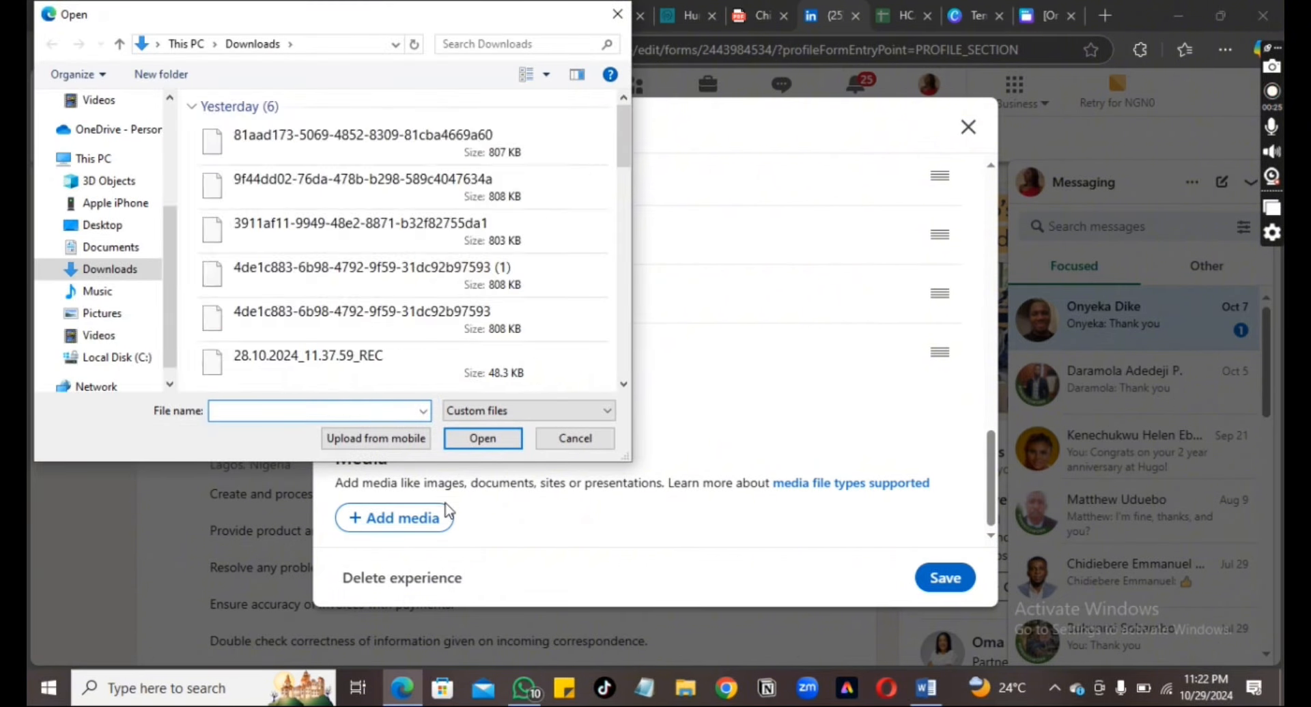
click(433, 146)
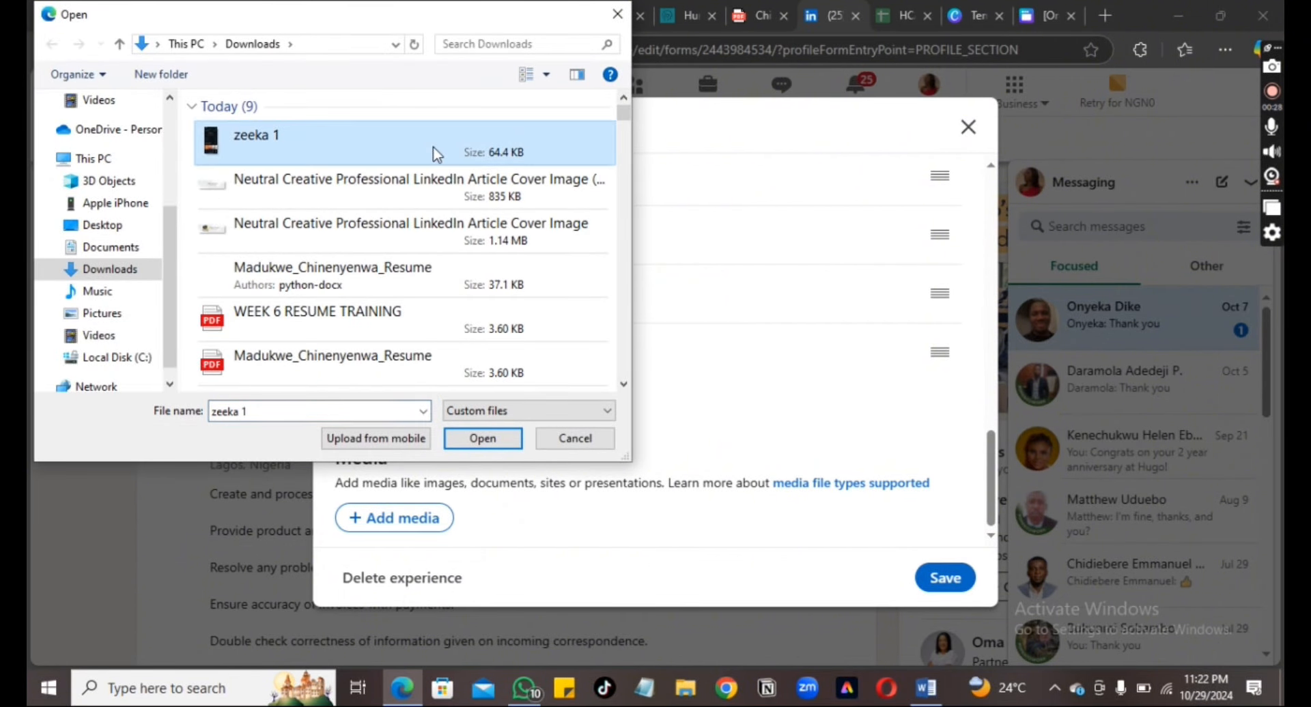
Upload the zeeka 1 image and paste the Instagram performance analysis into its Description
click(476, 440)
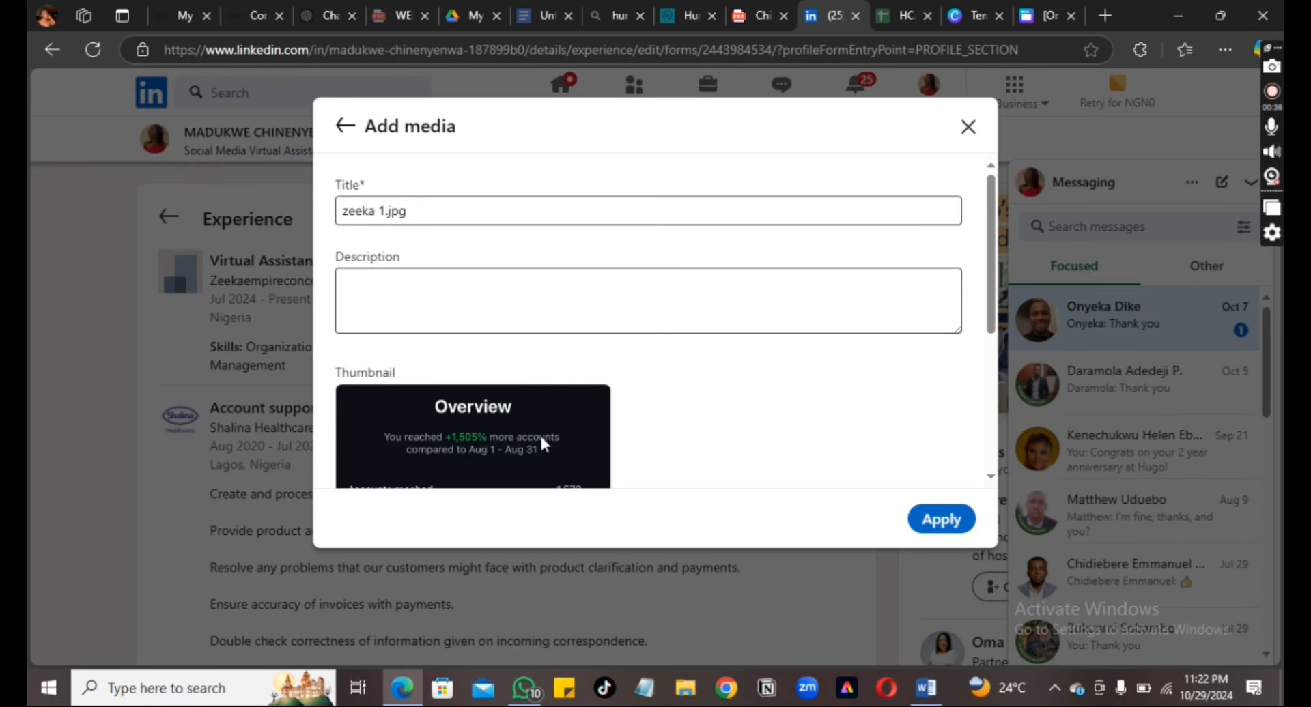
scroll(994, 474, down, 5)
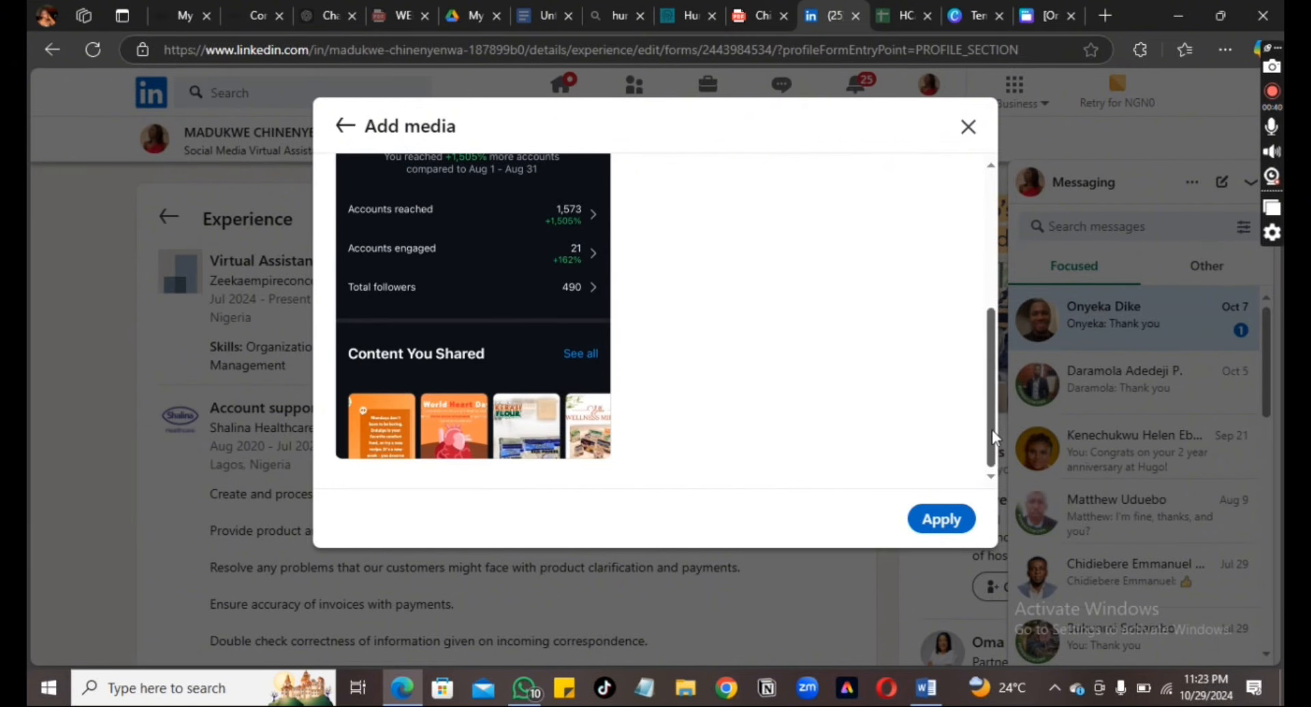
scroll(994, 429, up, 5)
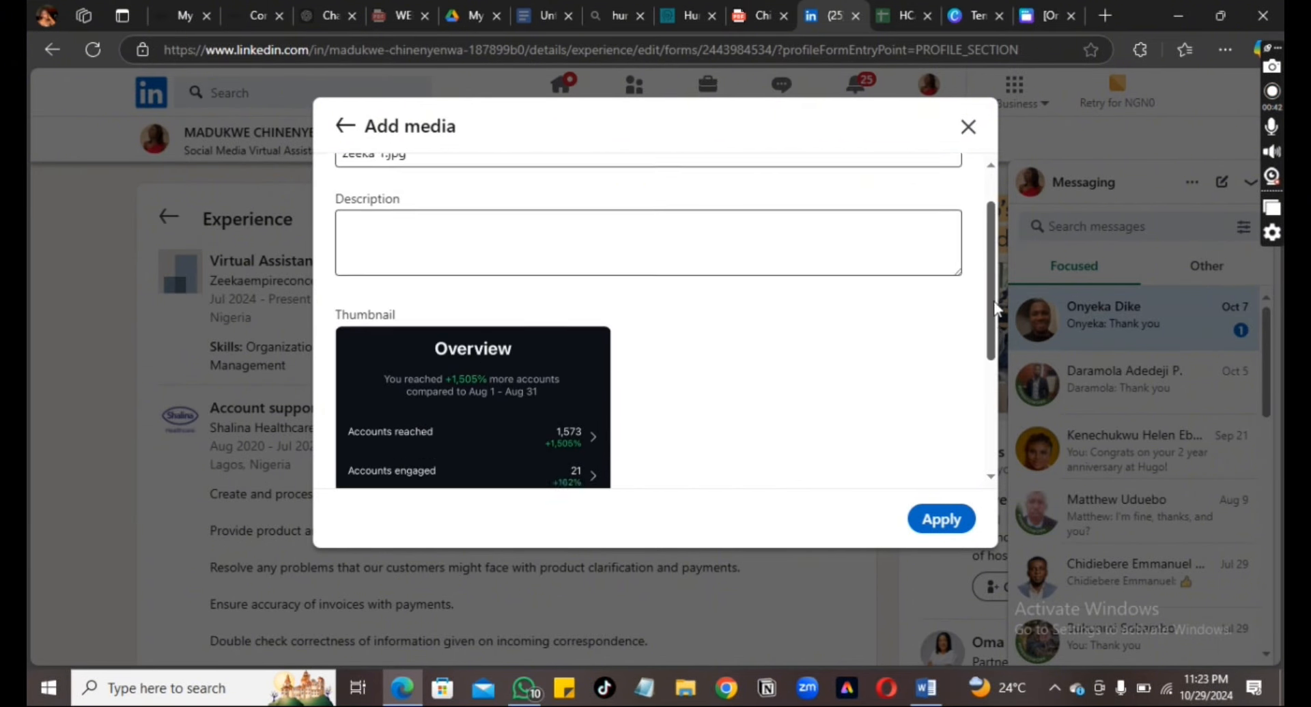
click(812, 272)
click(702, 310)
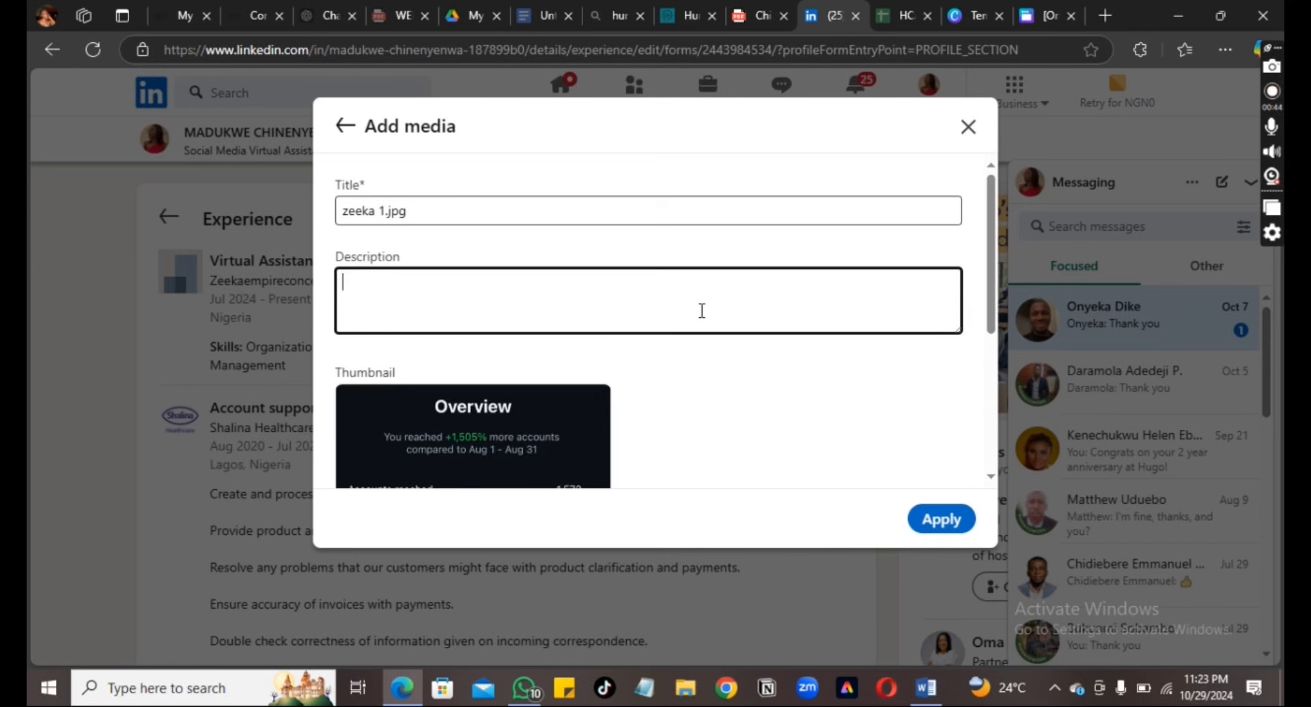
key(ctrl+v)
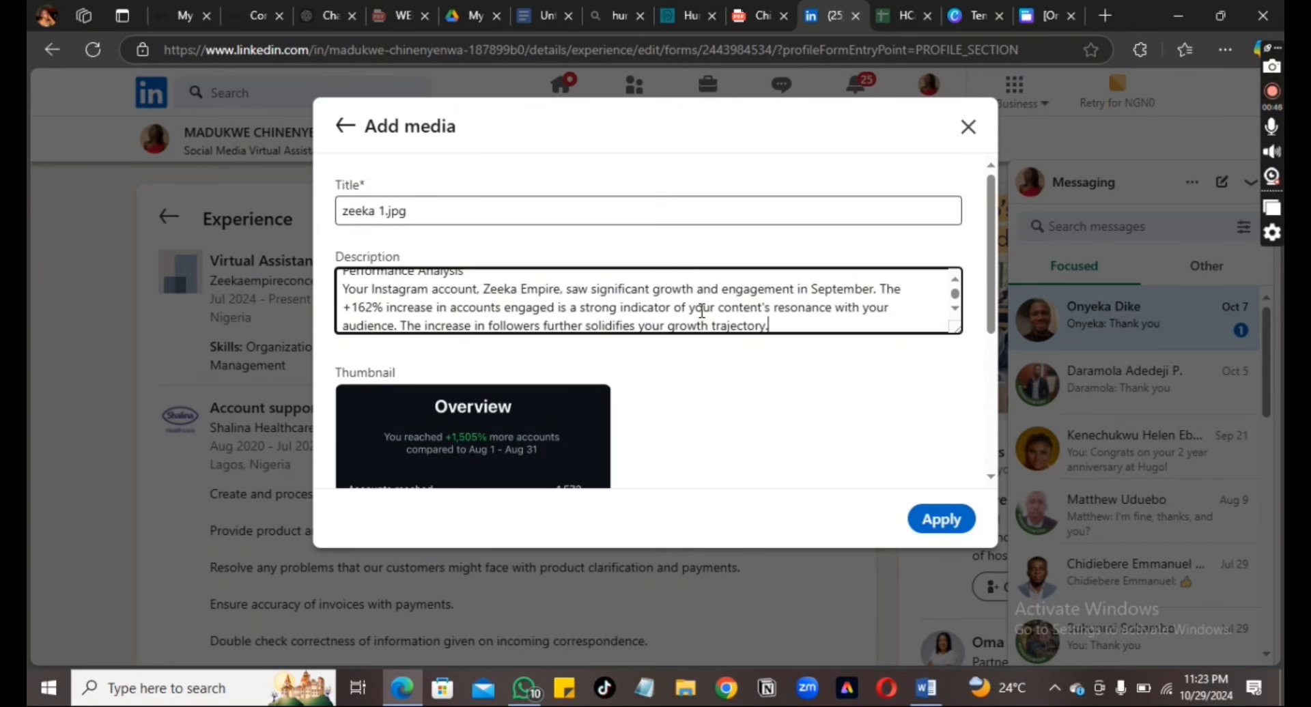
Replace the default 'zeeka 1.jpg' media title with 'Report Analytics'
click(415, 213)
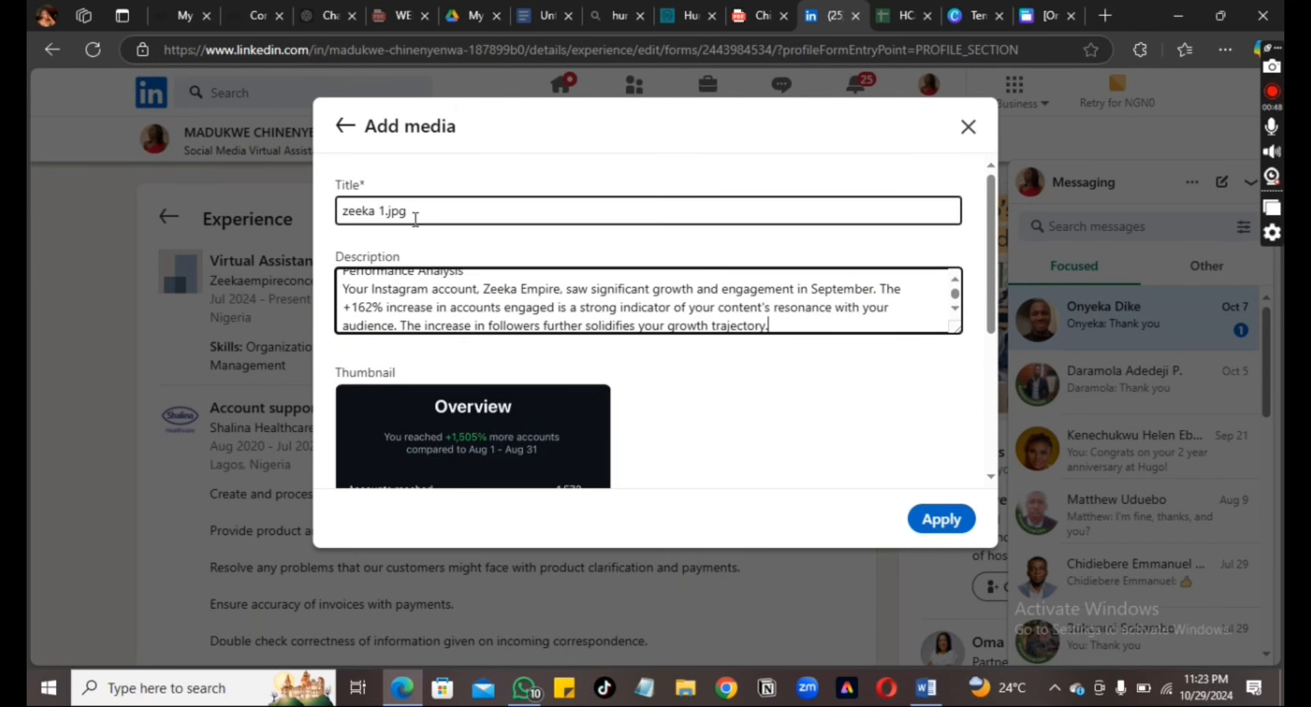
key(BackSpace)
key(BackSpace)
key(BackSpace)
key(BackSpace)
key(BackSpace)
key(BackSpace)
key(BackSpace)
key(BackSpace)
key(BackSpace)
key(BackSpace)
key(BackSpace)
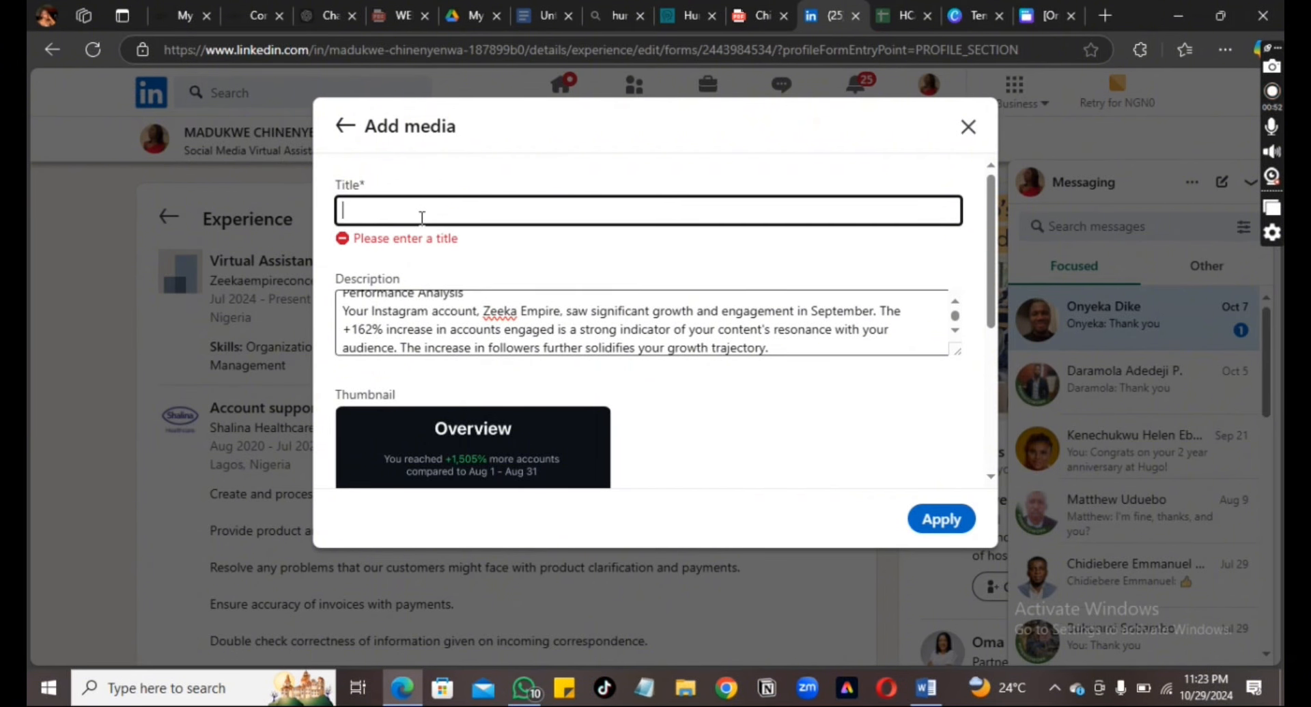
text(R)
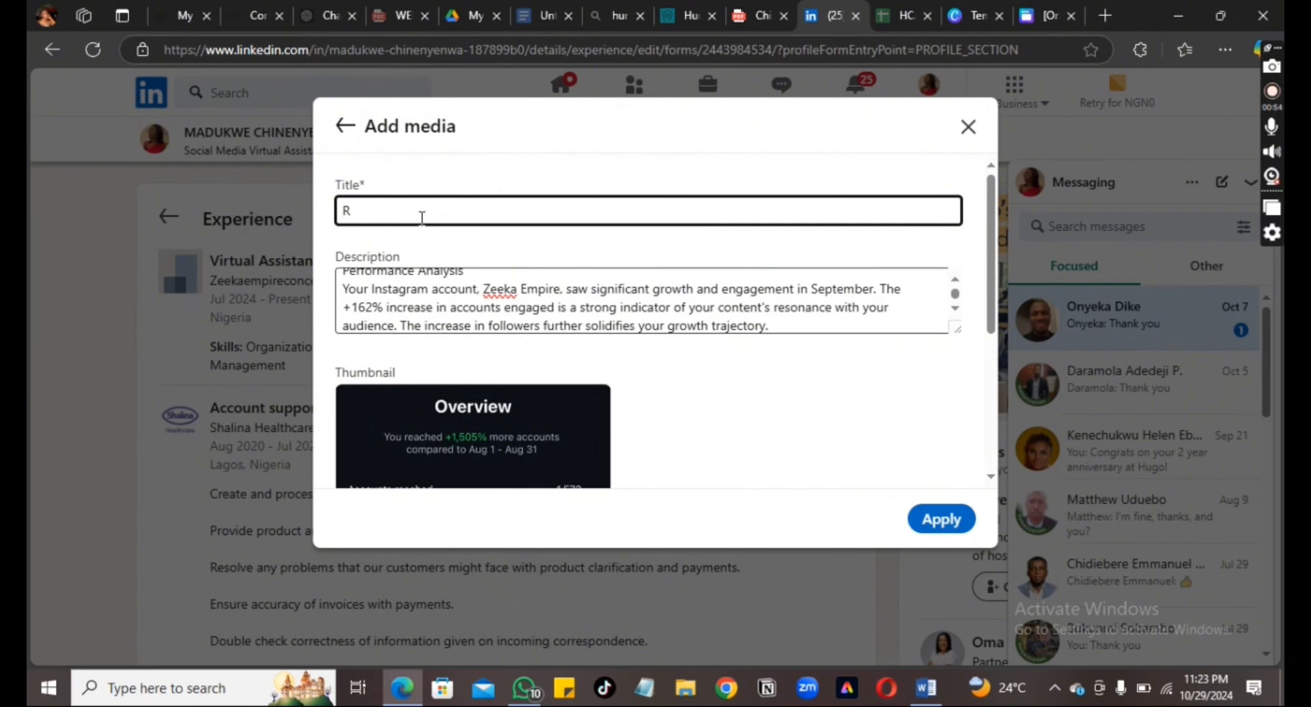
key(BackSpace)
text(Mo)
text(nth)
key(BackSpace)
key(BackSpace)
text(Report Analy)
key(Tab)
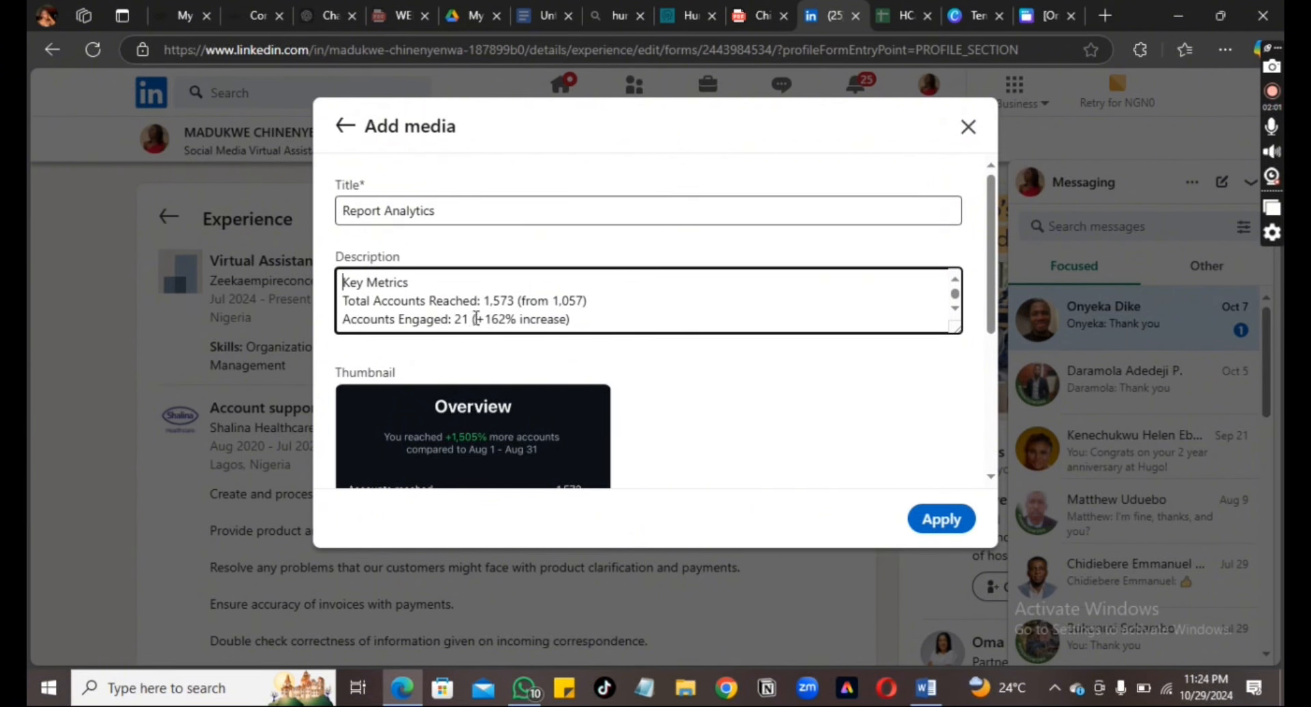
Delete 'Your' from the description so its sentence begins with 'Instagram'
click(954, 311)
click(954, 311)
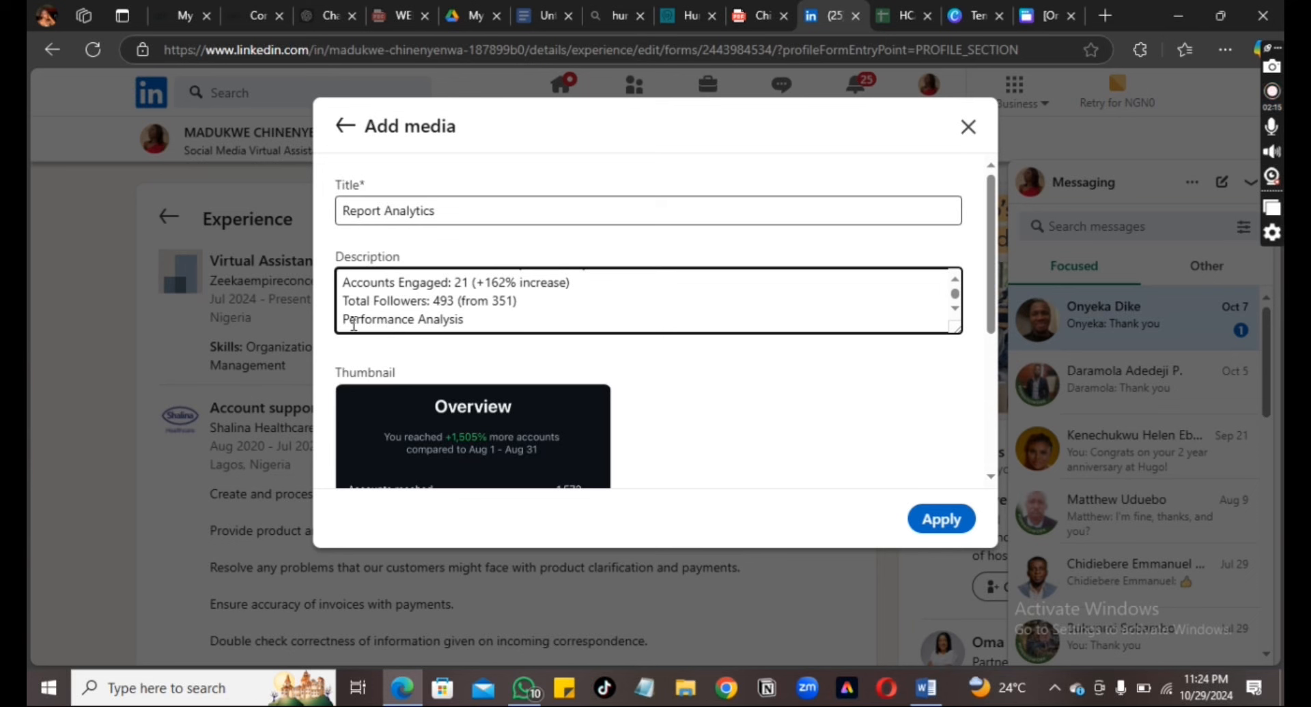
scroll(354, 323, down, 1)
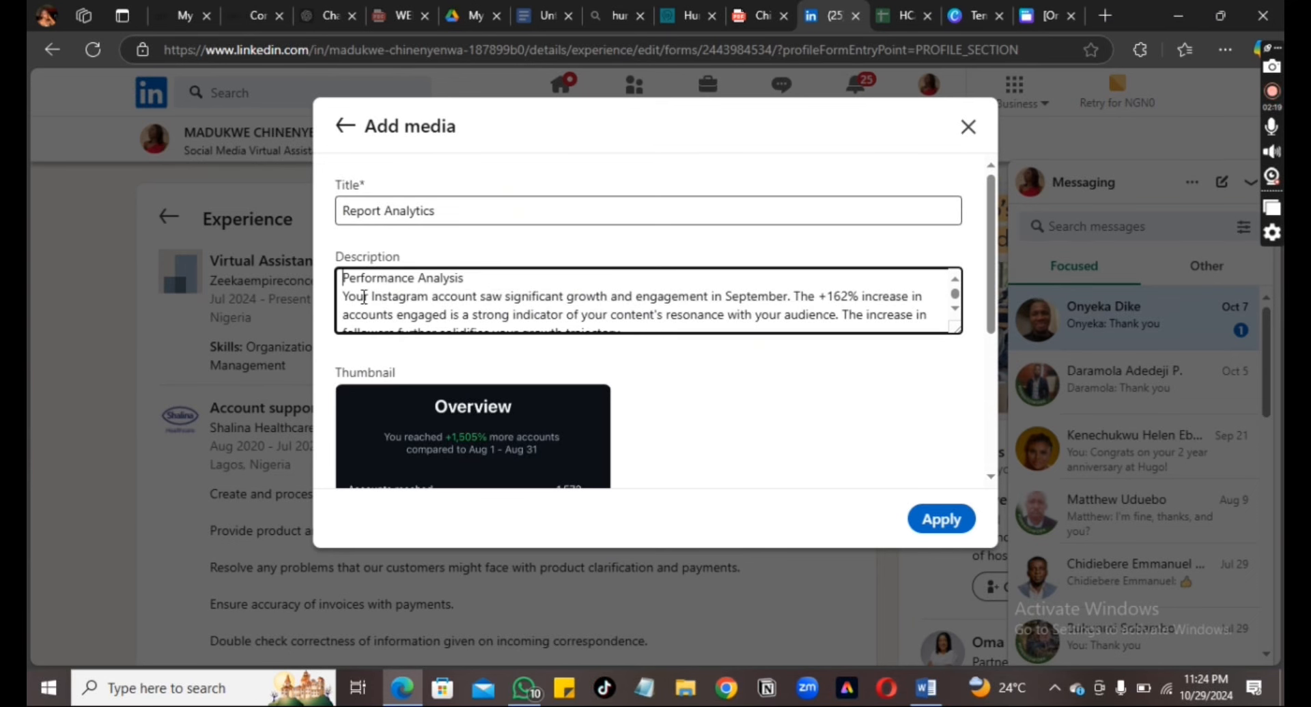
click(372, 297)
key(BackSpace)
key(BackSpace)
key(BackSpace)
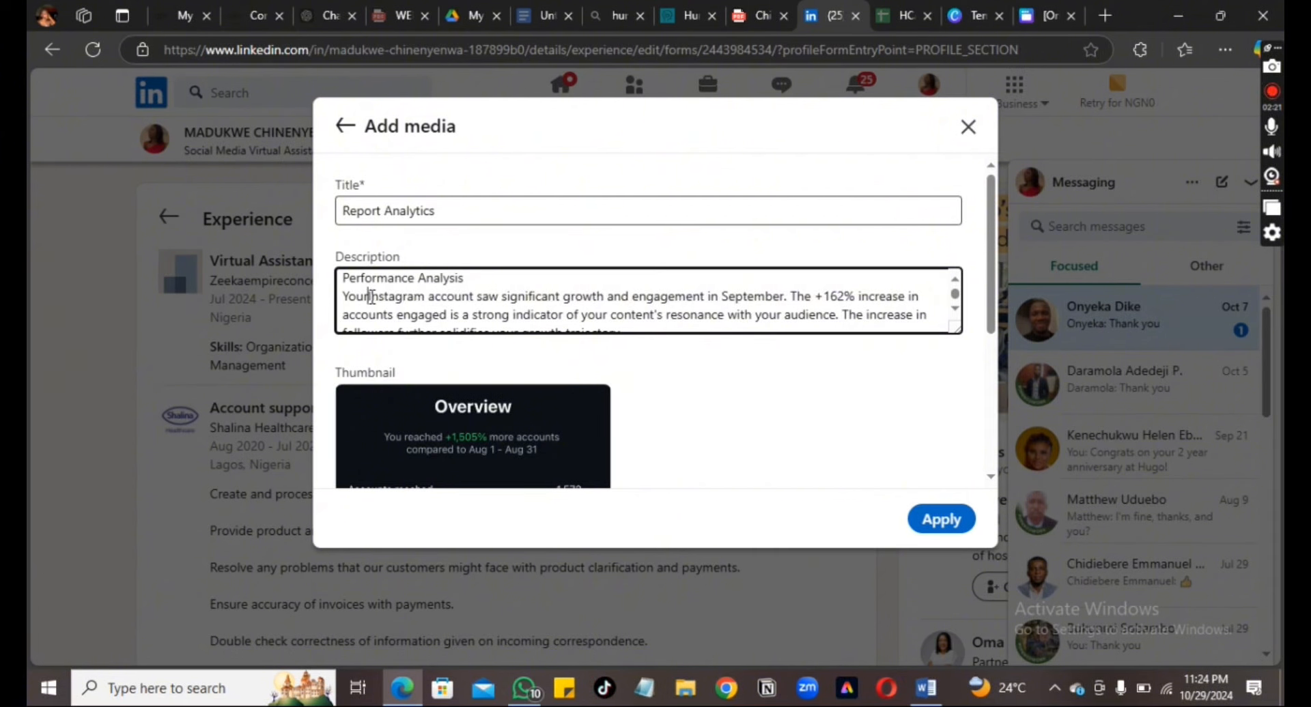
key(BackSpace)
key(BackSpace)
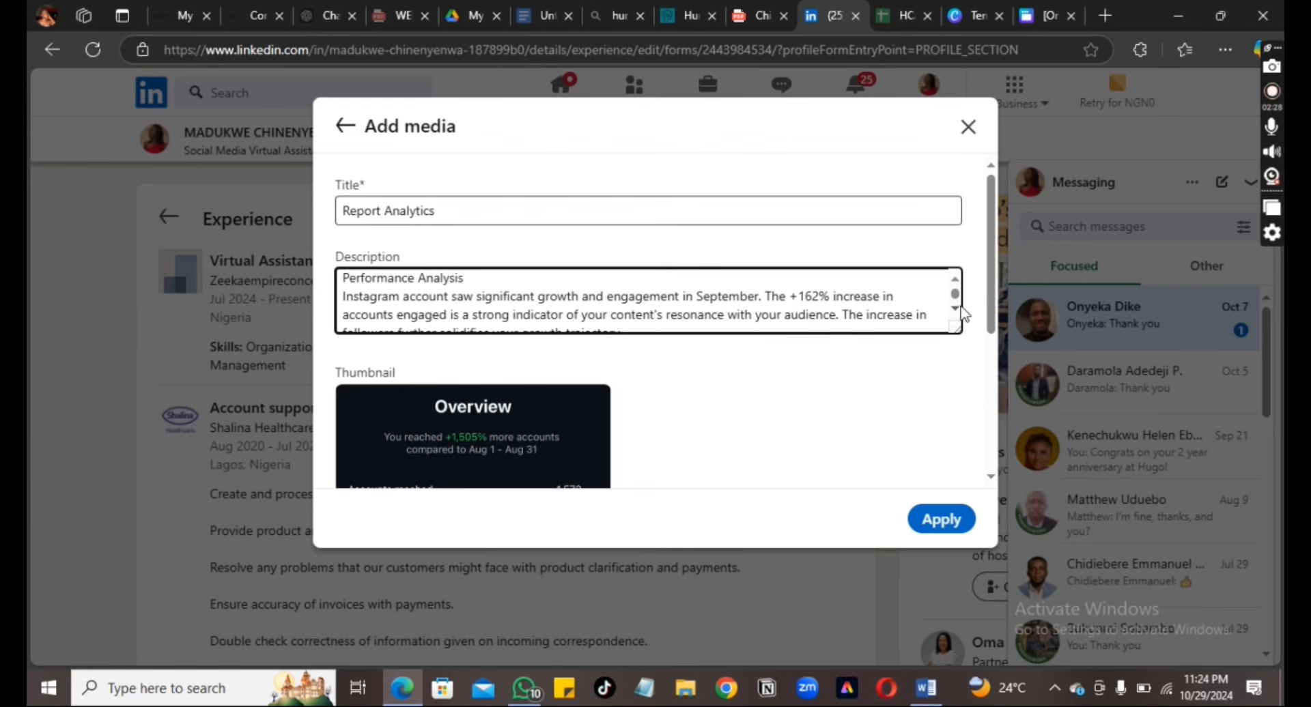
scroll(959, 317, down, 1)
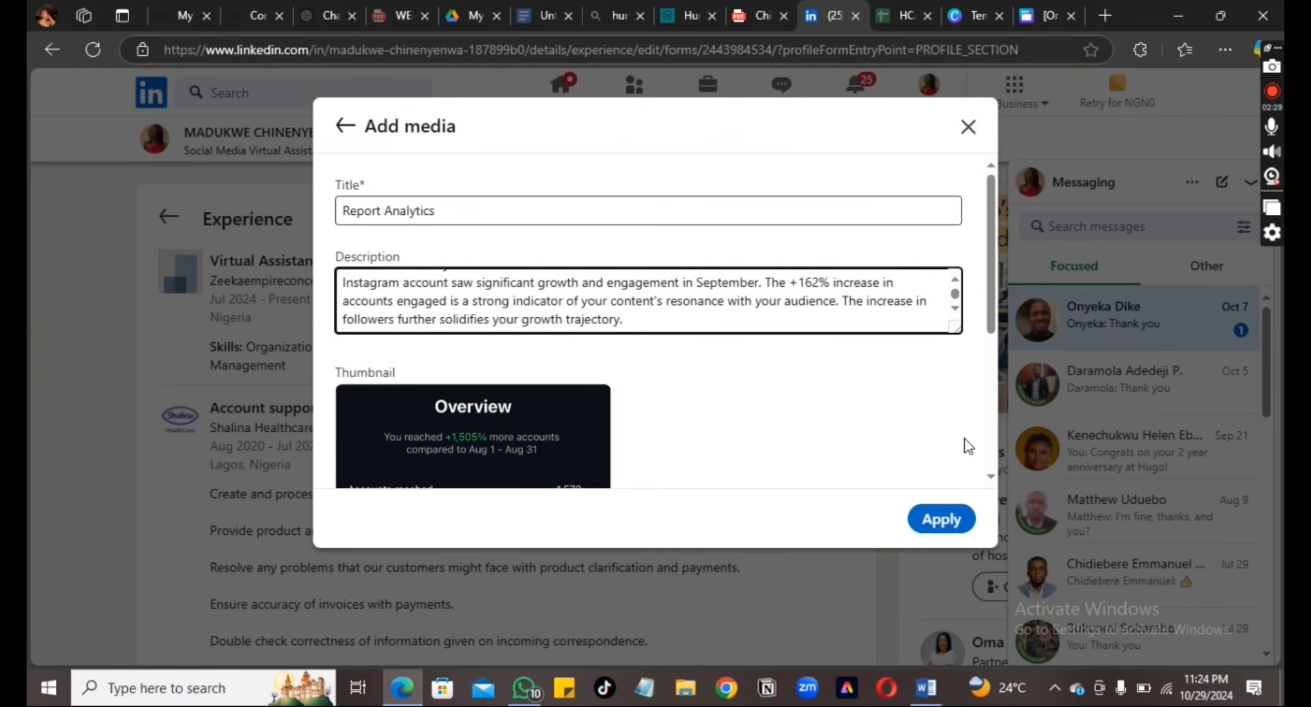
Apply the Report Analytics media and save the Social Media Virtual Assistant experience
click(942, 521)
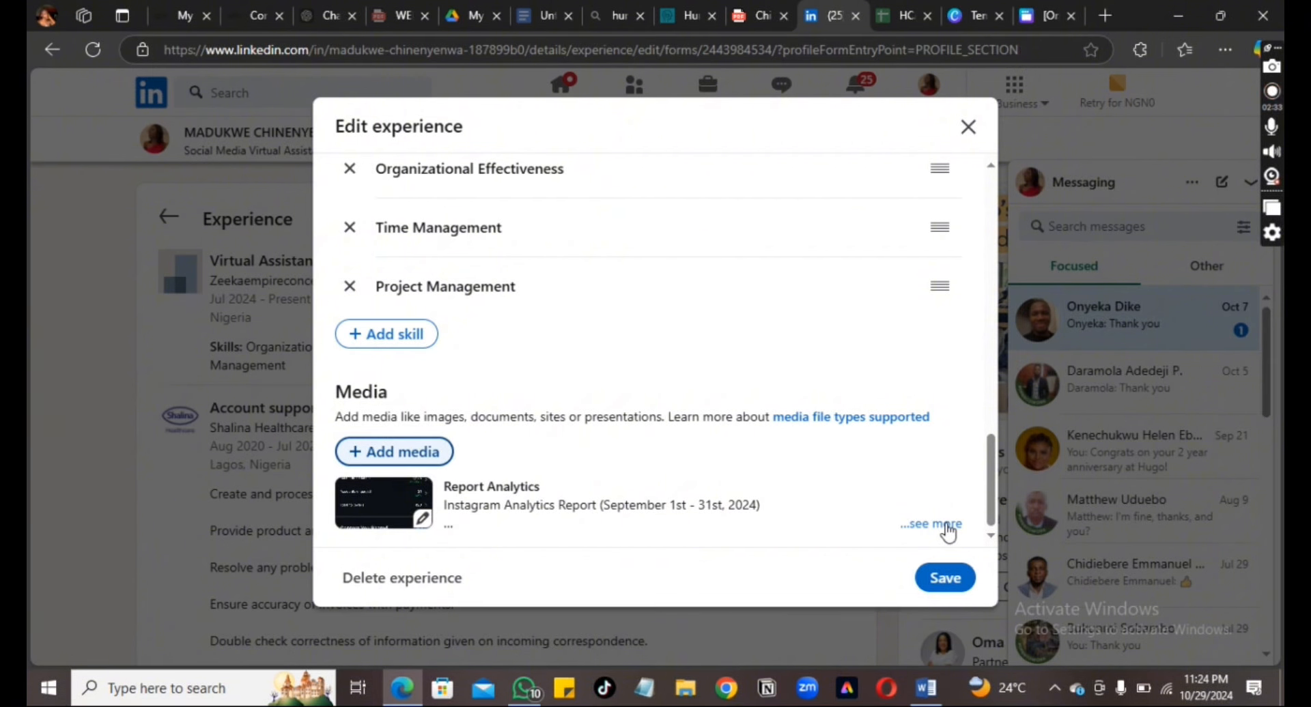
click(942, 579)
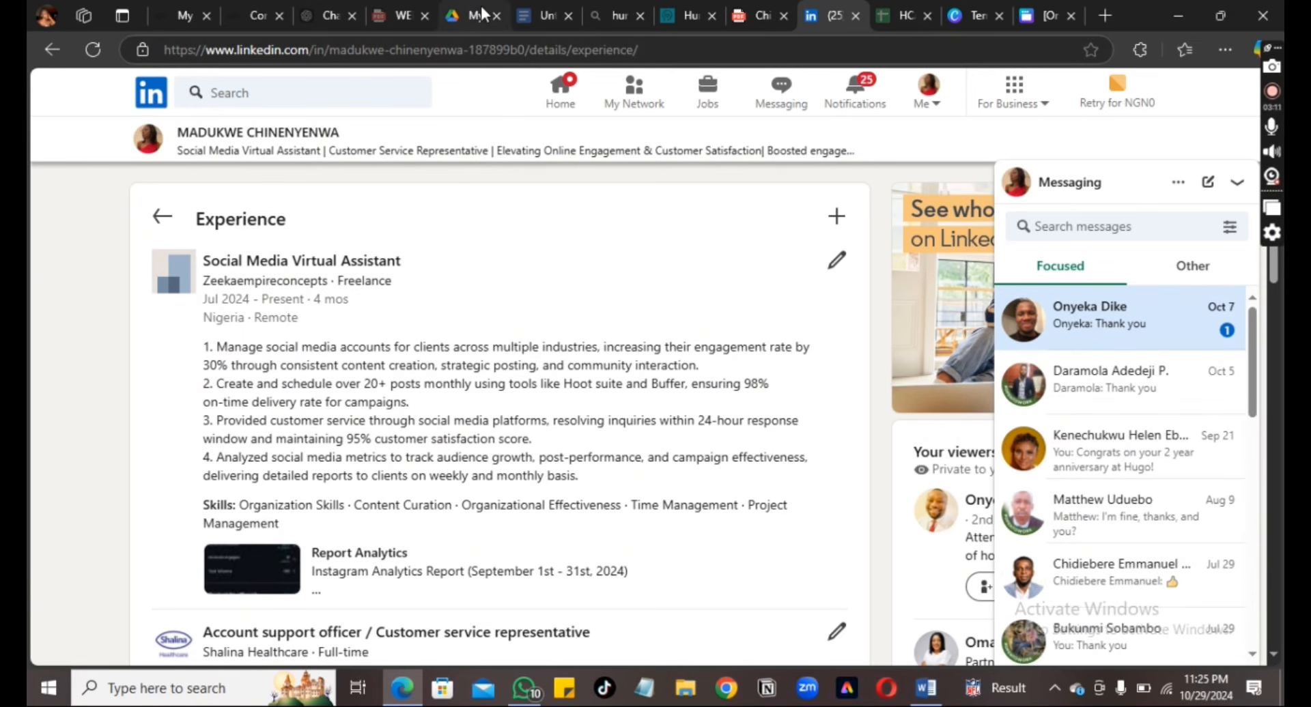
Copy ChatGPT's suggested skills, Social Media Management through Conflict Resolution, for use in LinkedIn
click(325, 19)
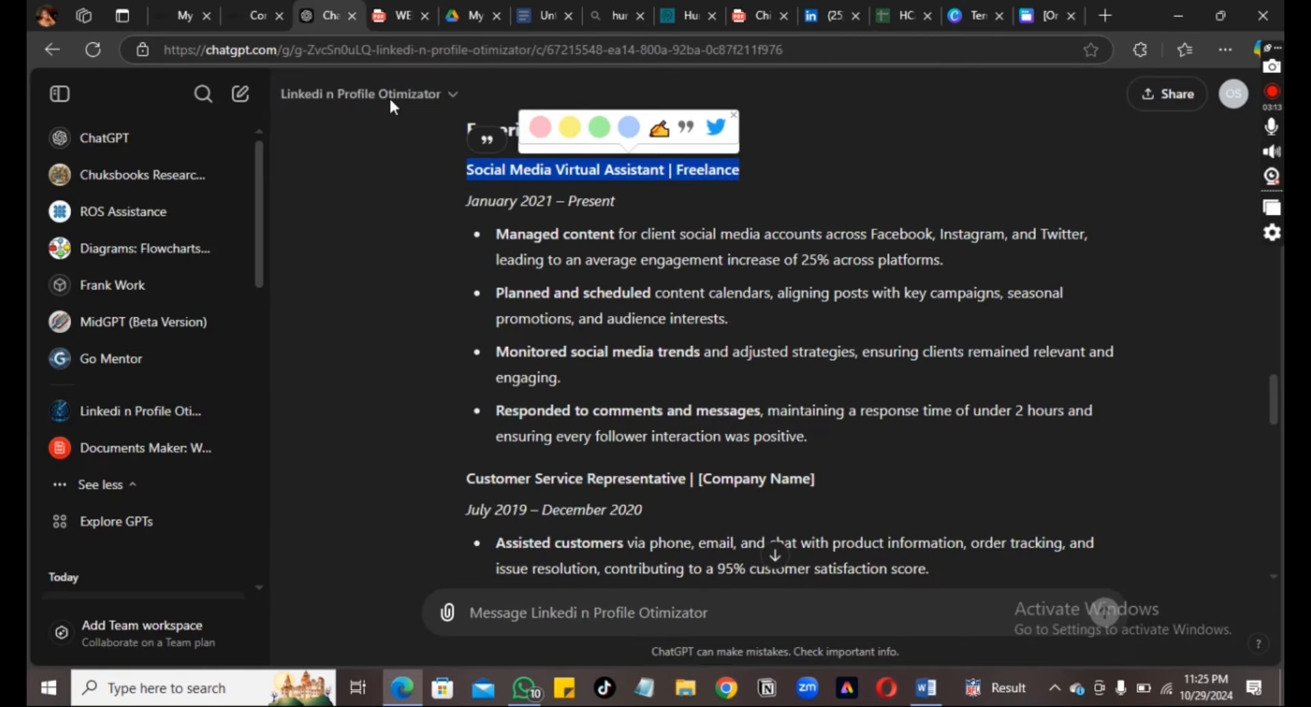
click(1272, 576)
drag(1273, 579, 1274, 579)
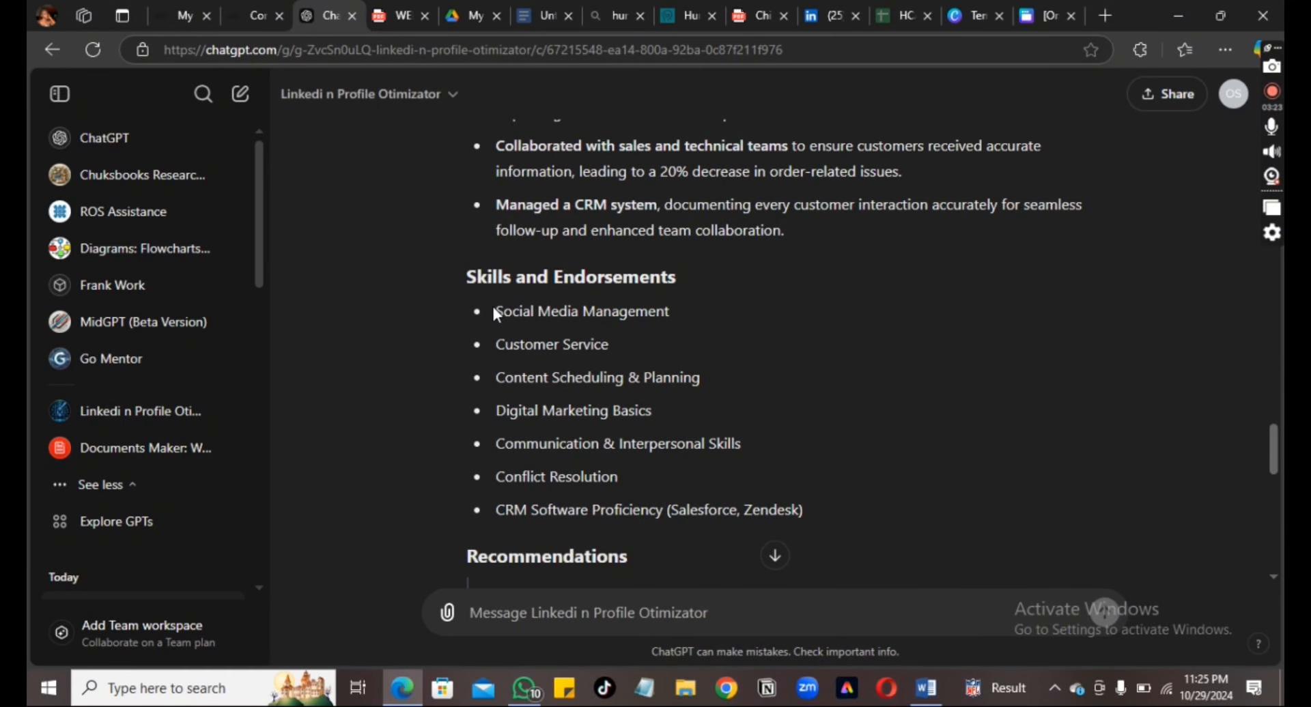
mouse_move(493, 306)
mouse_down()
mouse_move(576, 433)
mouse_move(628, 473)
mouse_up()
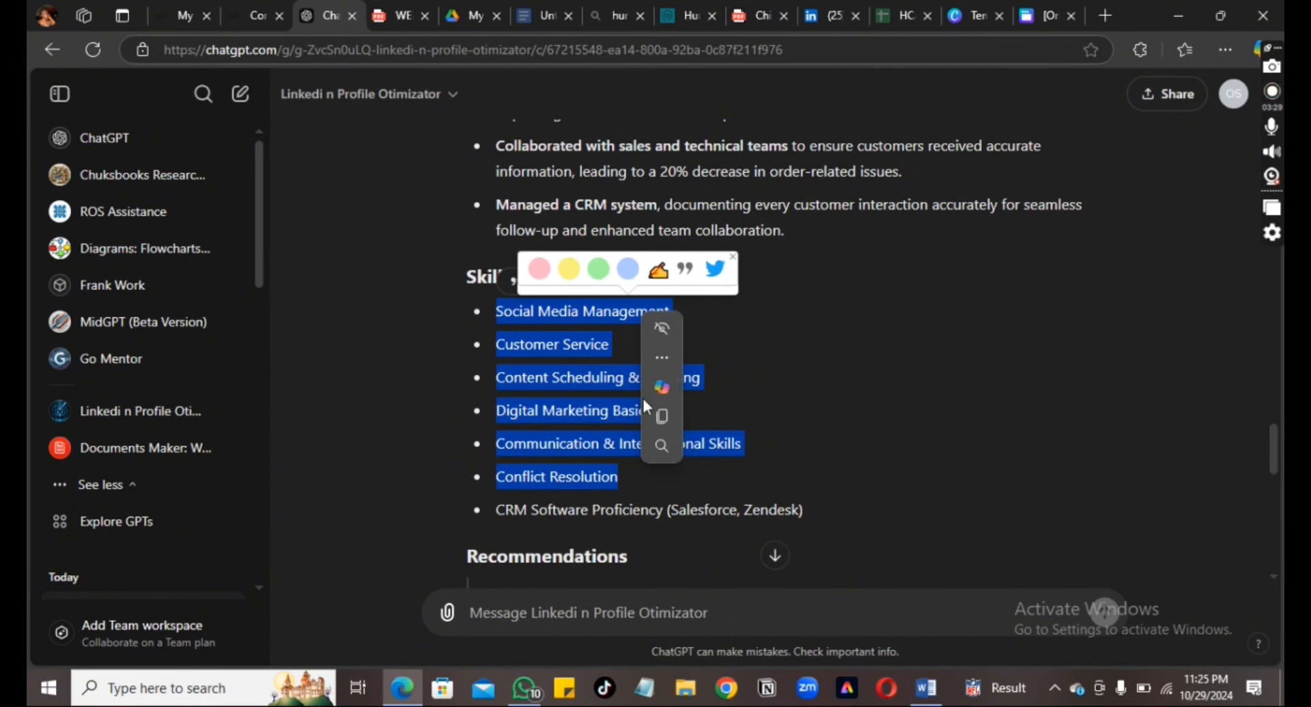
click(673, 421)
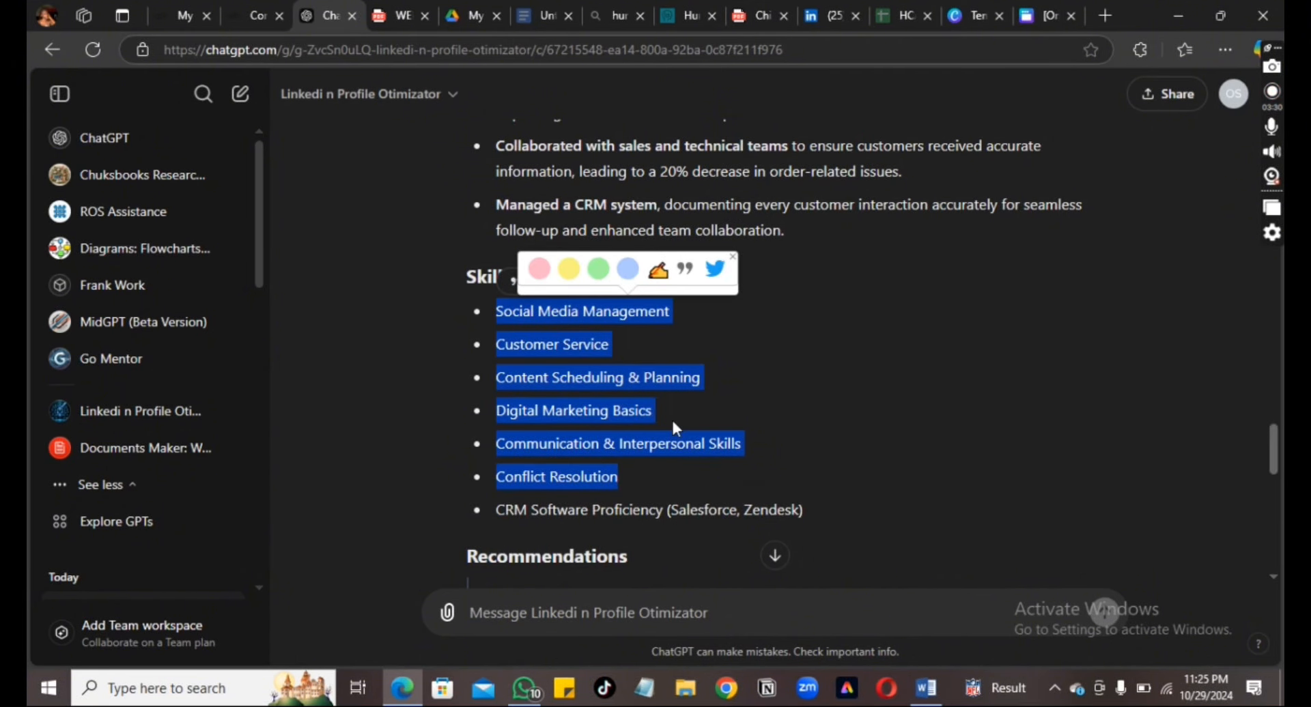
click(827, 15)
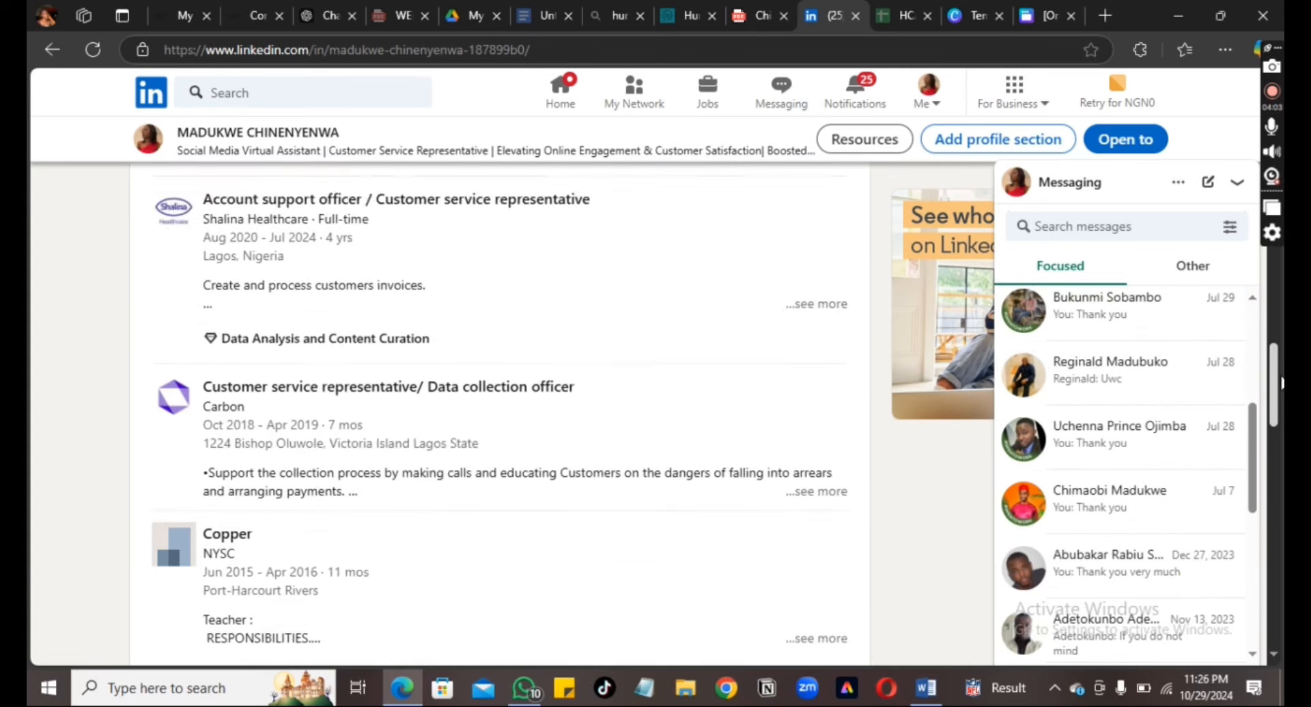
Scroll to Licenses & certifications and start a new license or certification entry
drag(1283, 377, 1283, 462)
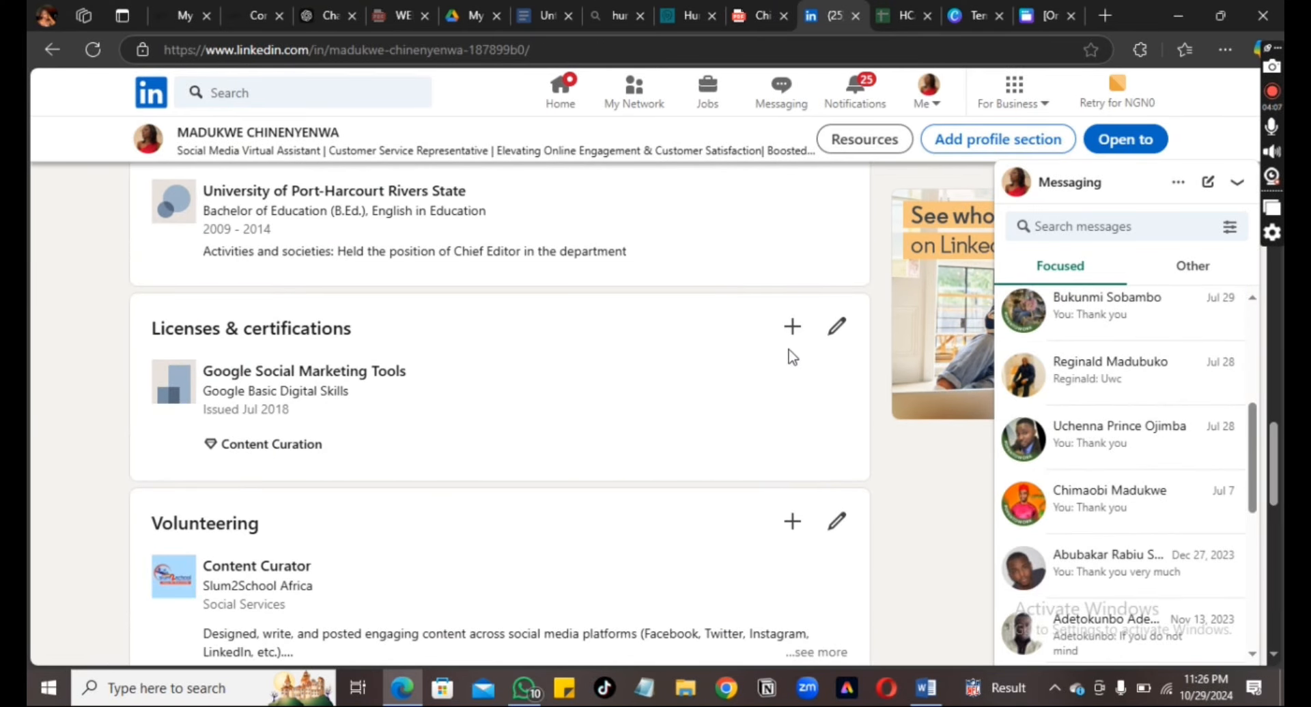
click(790, 332)
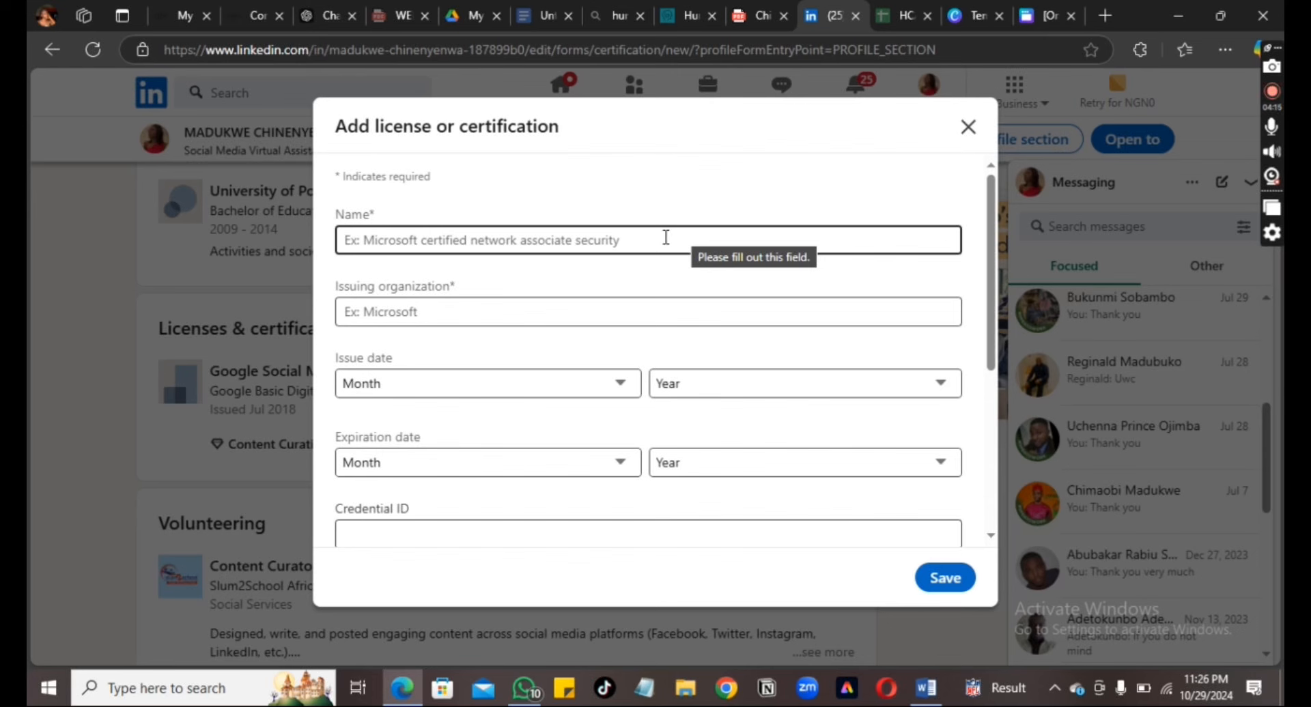
Name the certification VIRTUAL ASSISTANT with alx_africa as the issuing organization
click(666, 237)
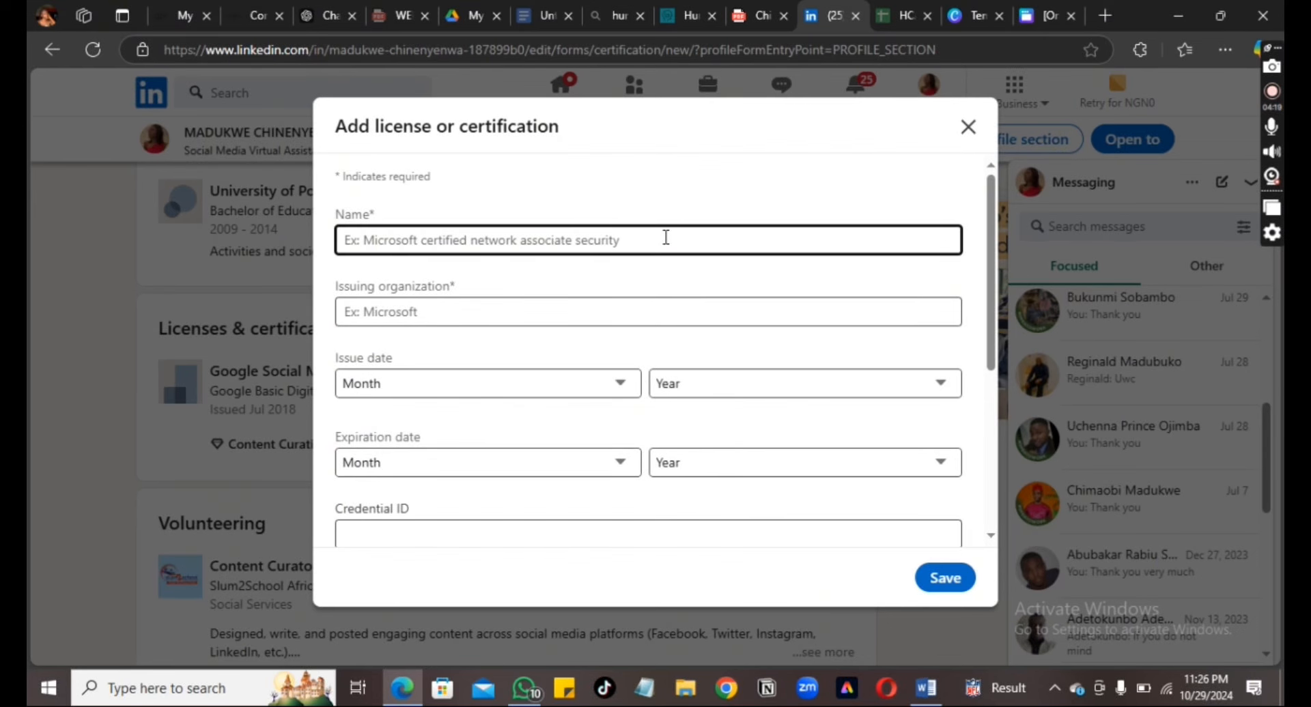
text(ALX)
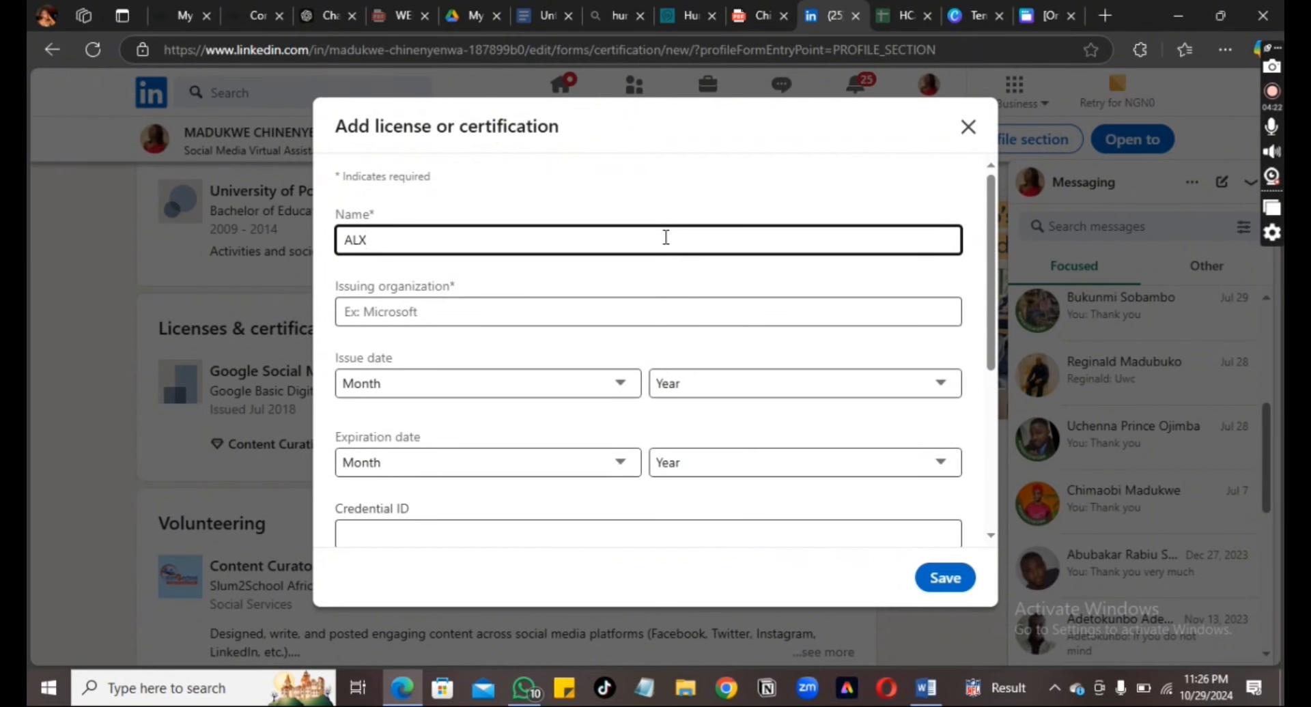
key(BackSpace)
key(BackSpace)
key(BackSpace)
text(VIRT)
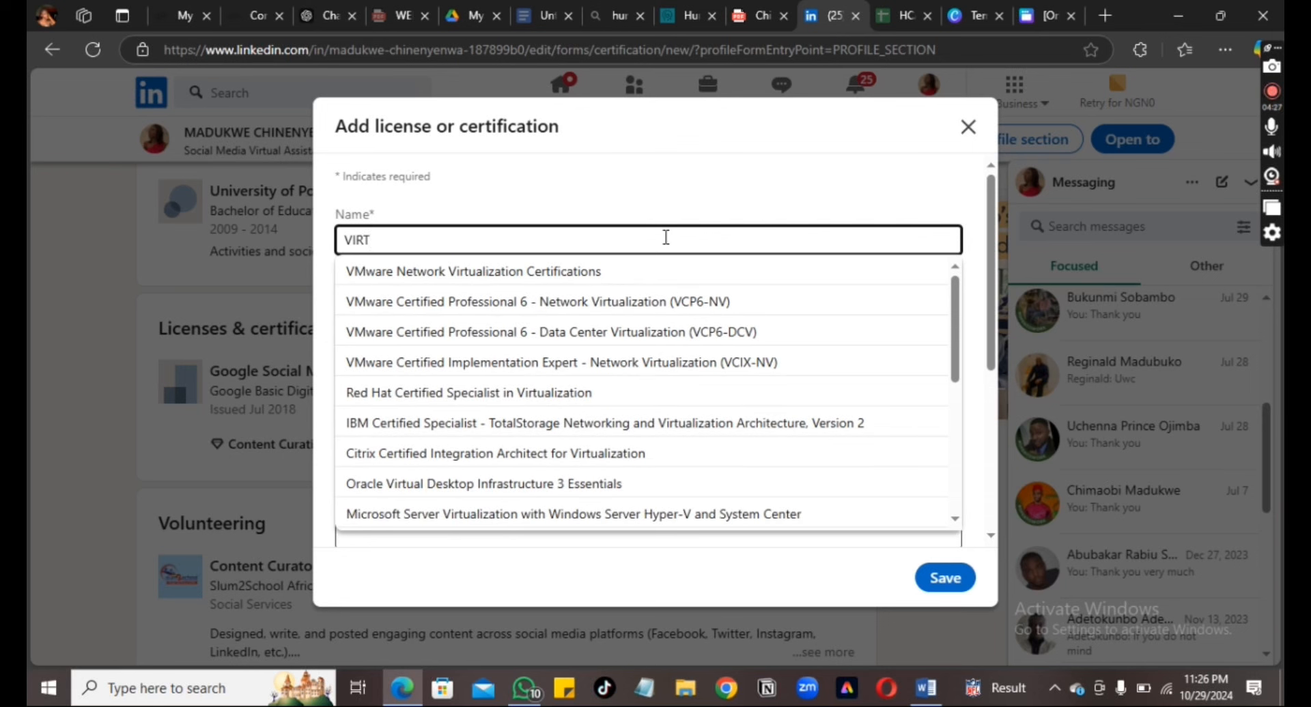
text(UAL)
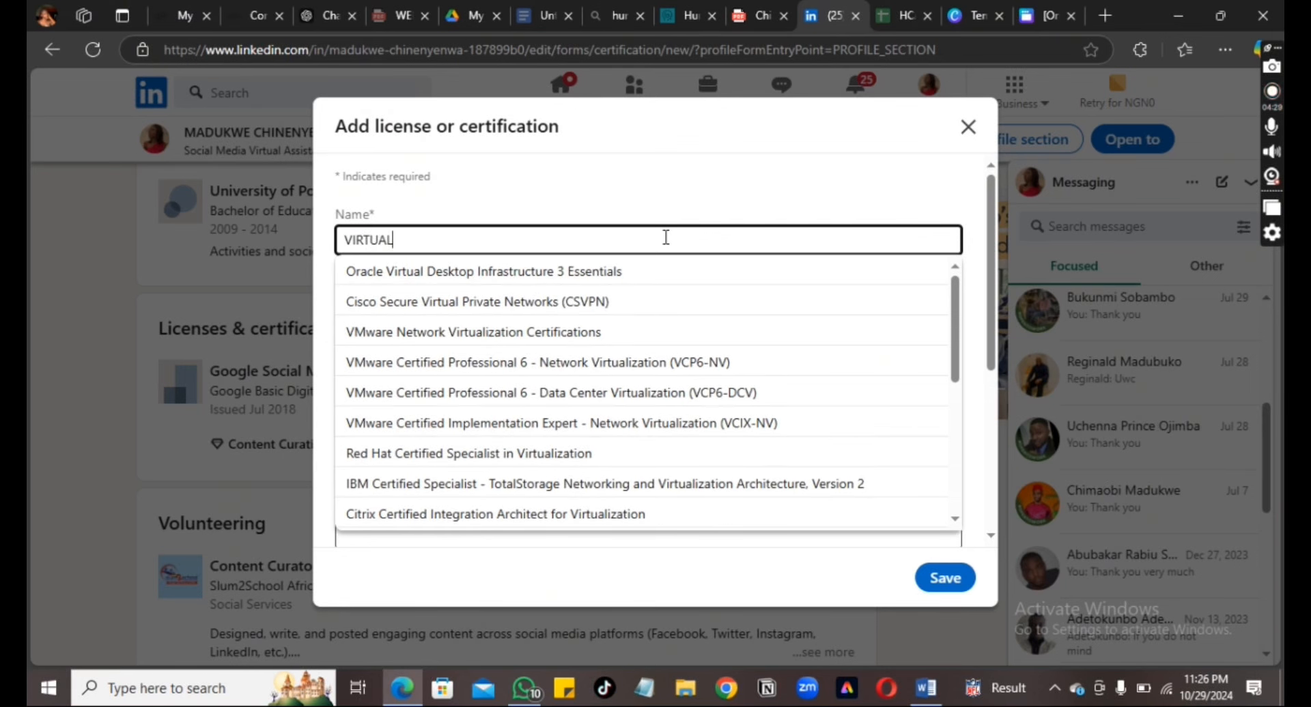
text( A)
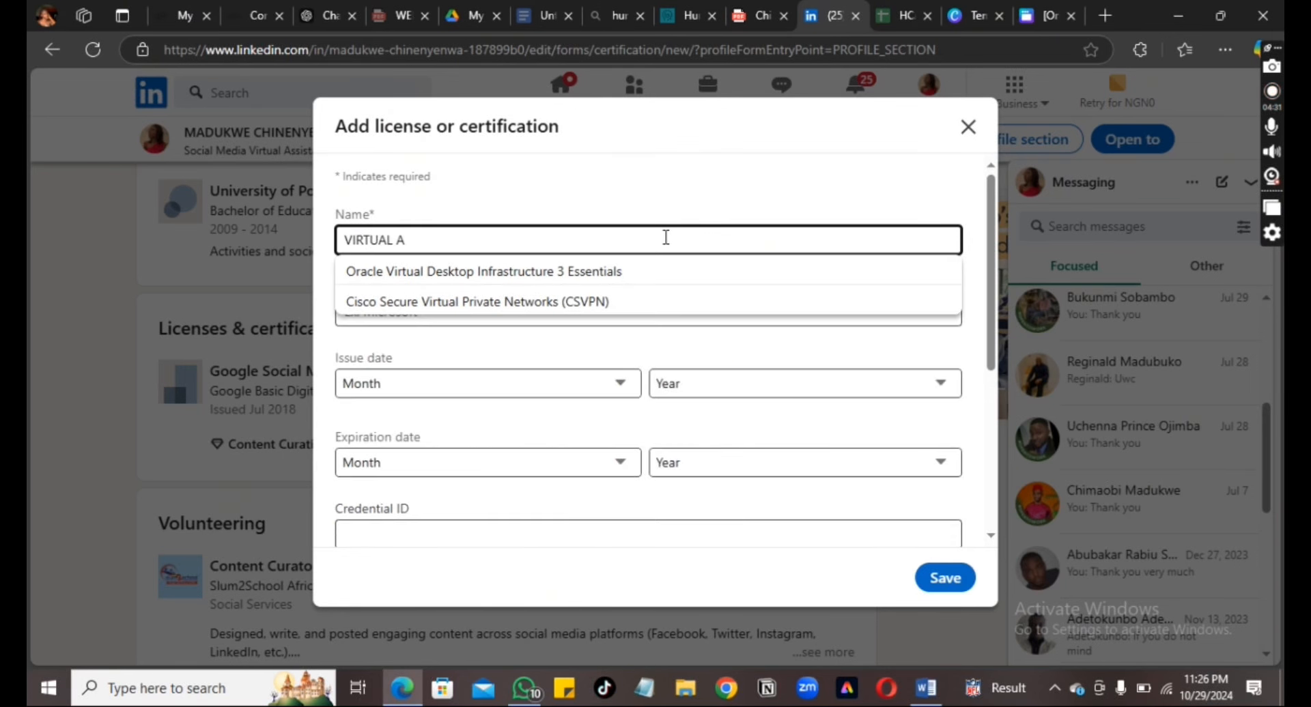
text(SSIST)
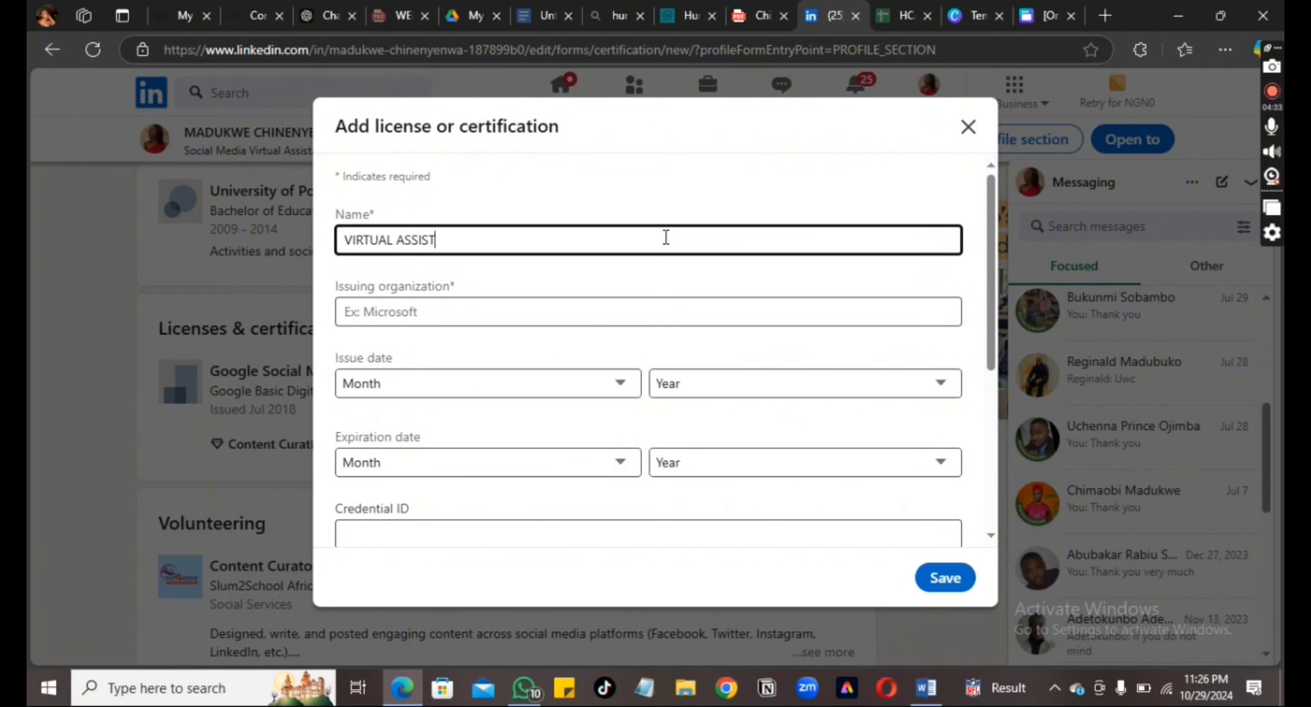
text(ANT)
click(554, 324)
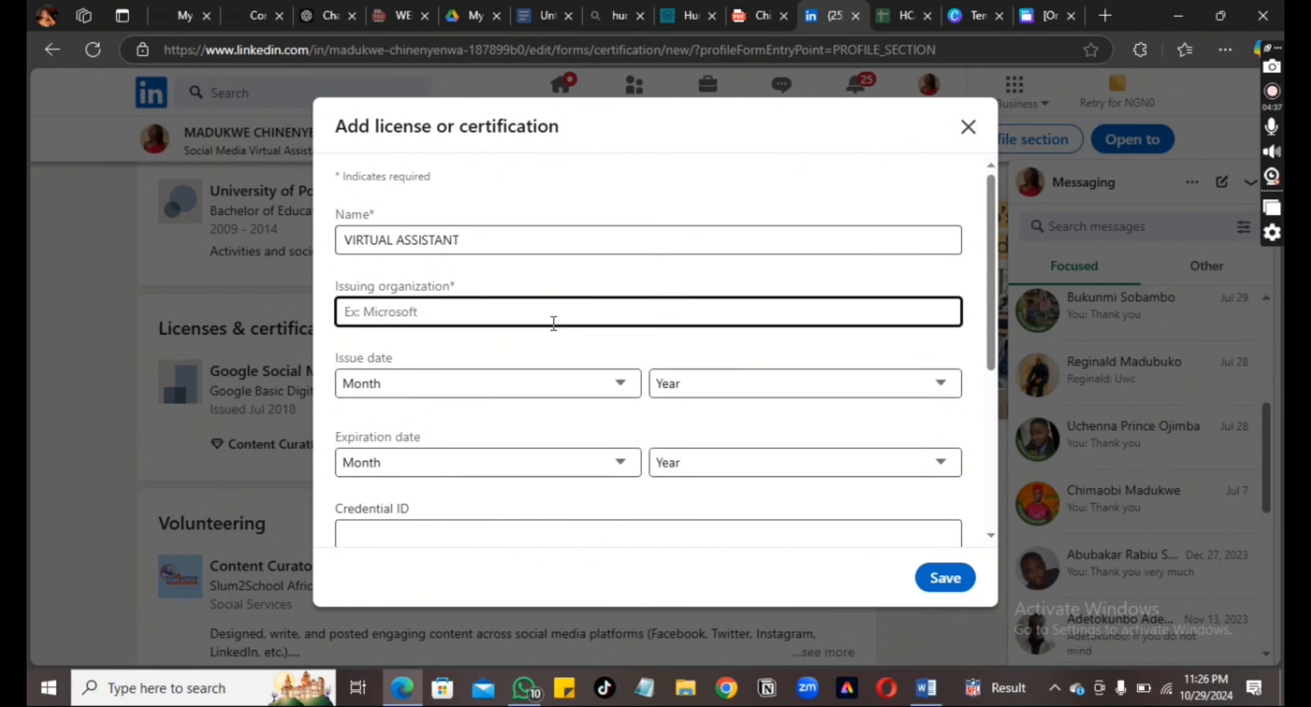
text(ALX AFRI)
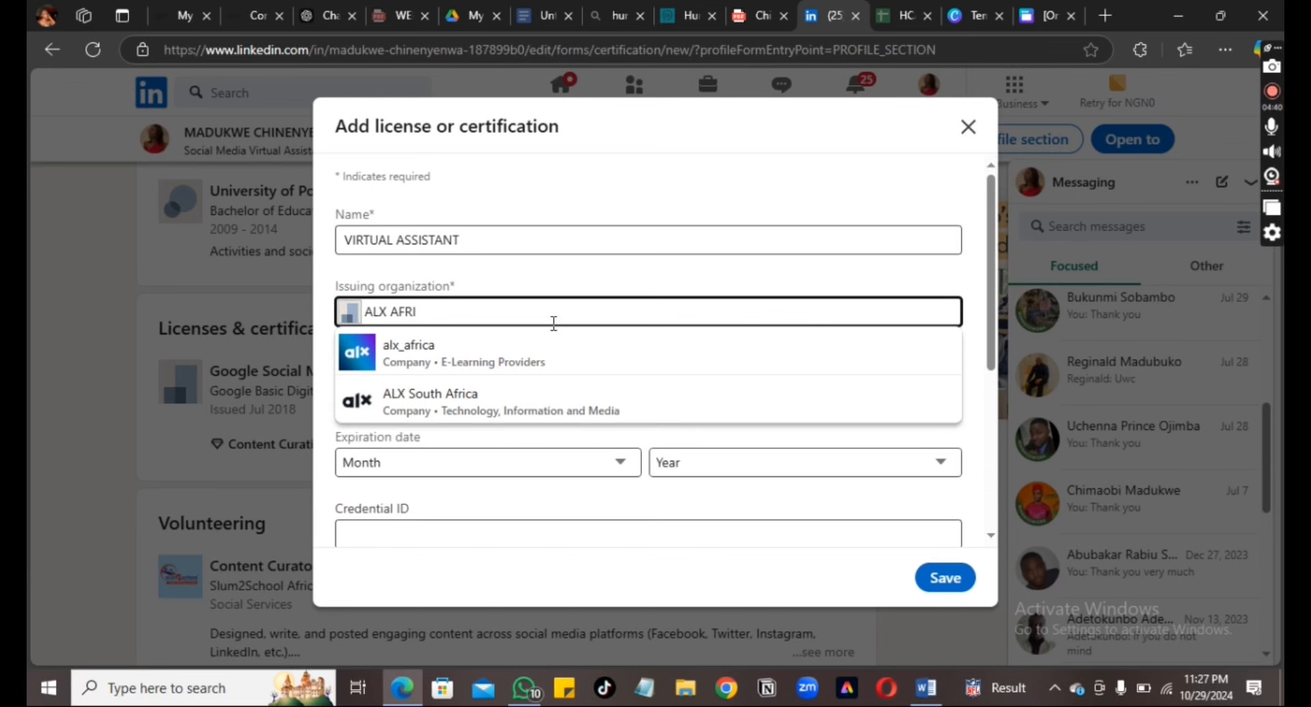
click(496, 366)
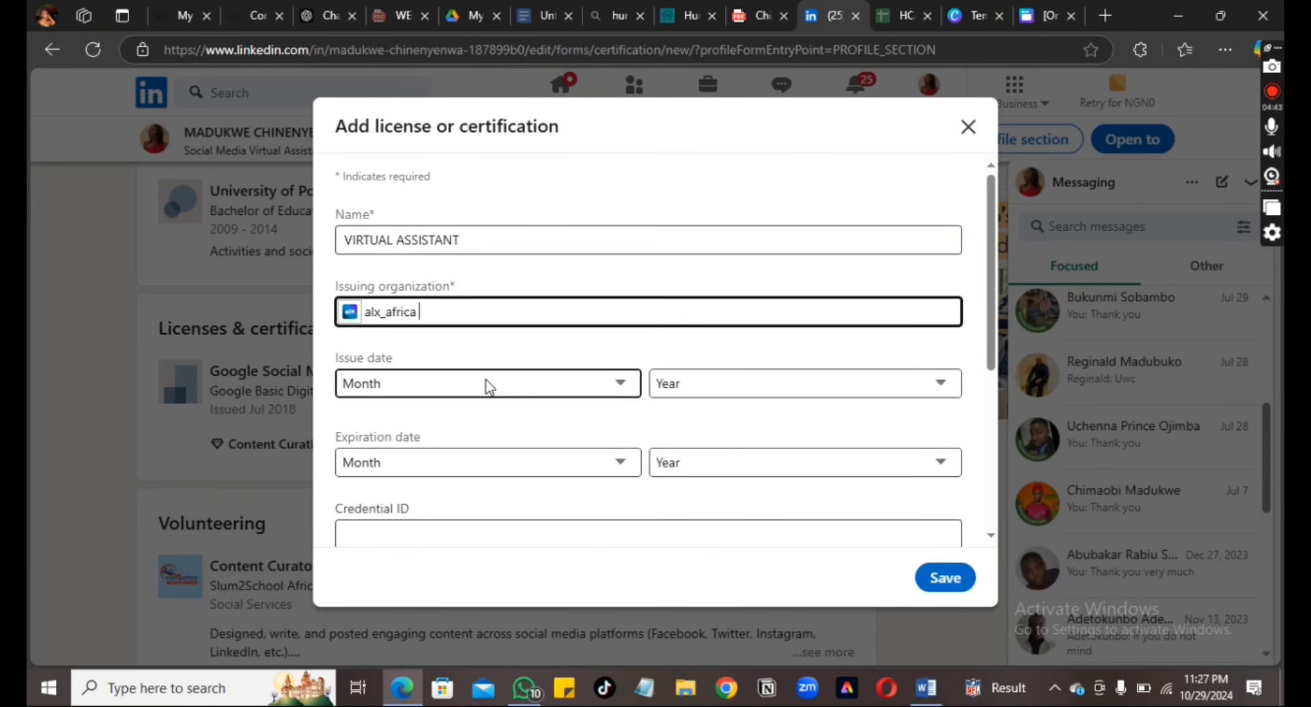
Set the certification's issue date to October 2024
click(490, 387)
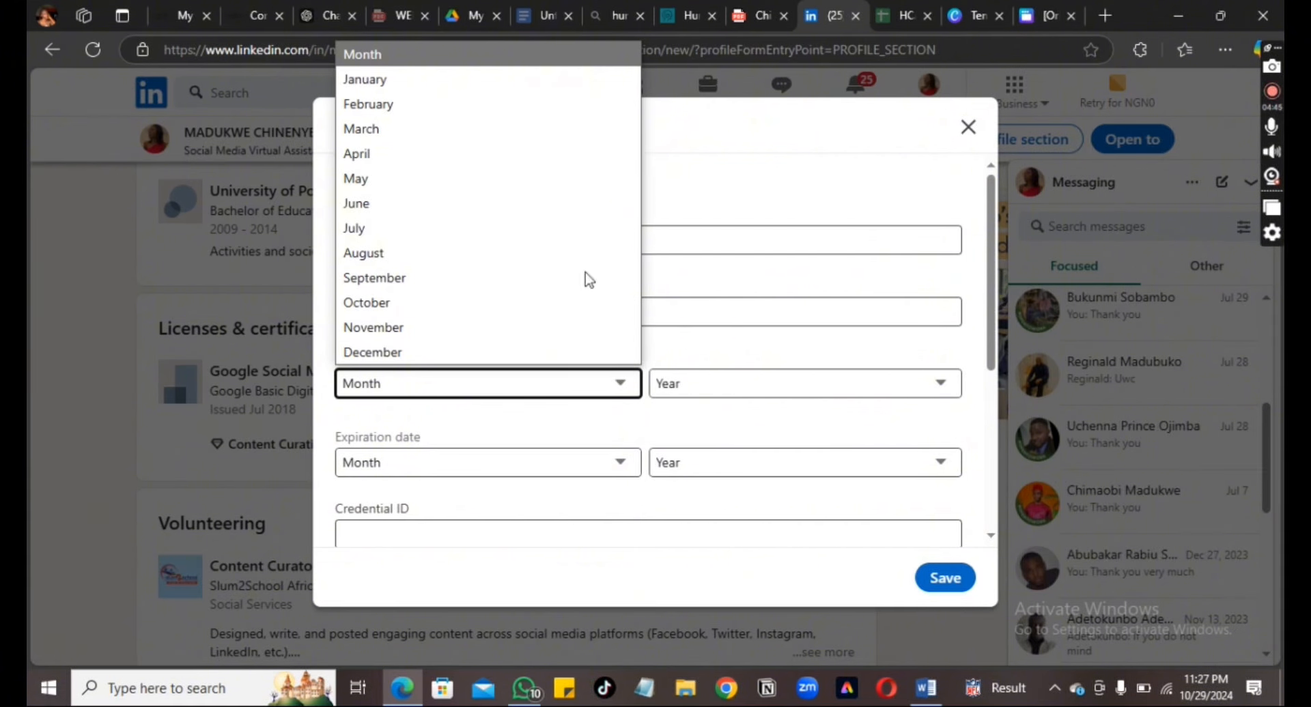
click(624, 387)
click(623, 387)
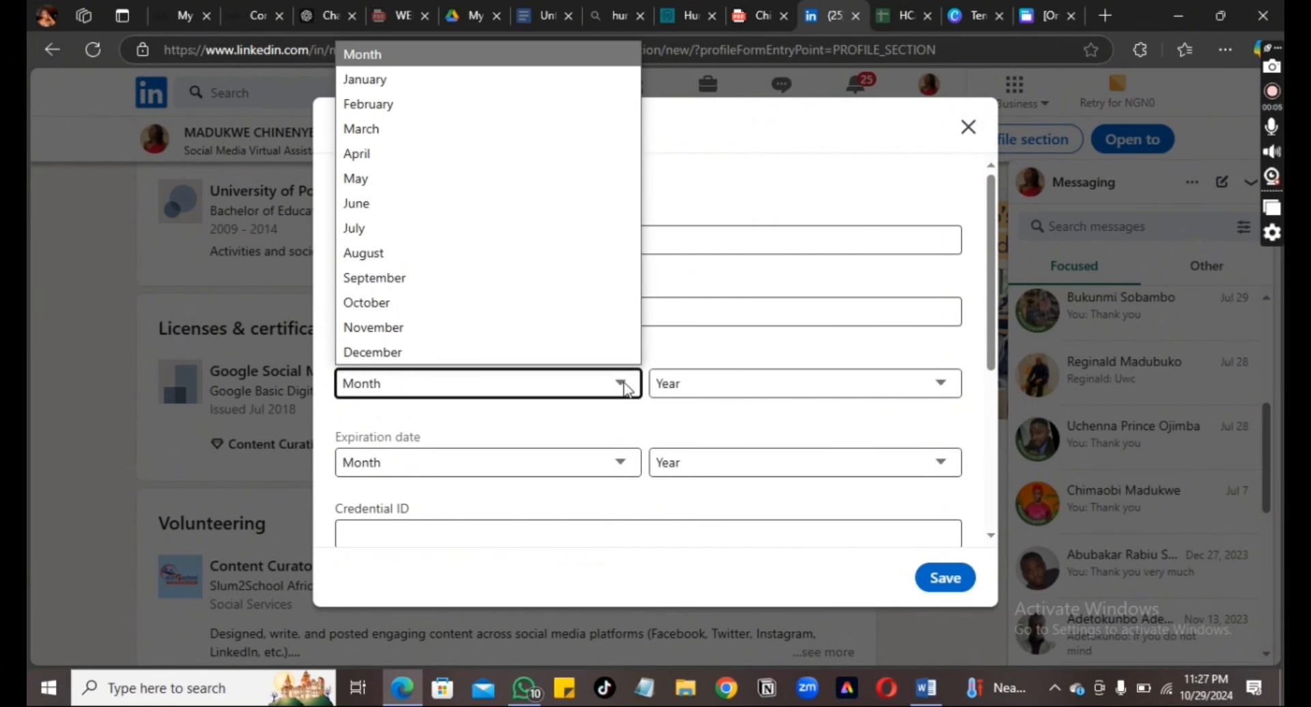
click(467, 309)
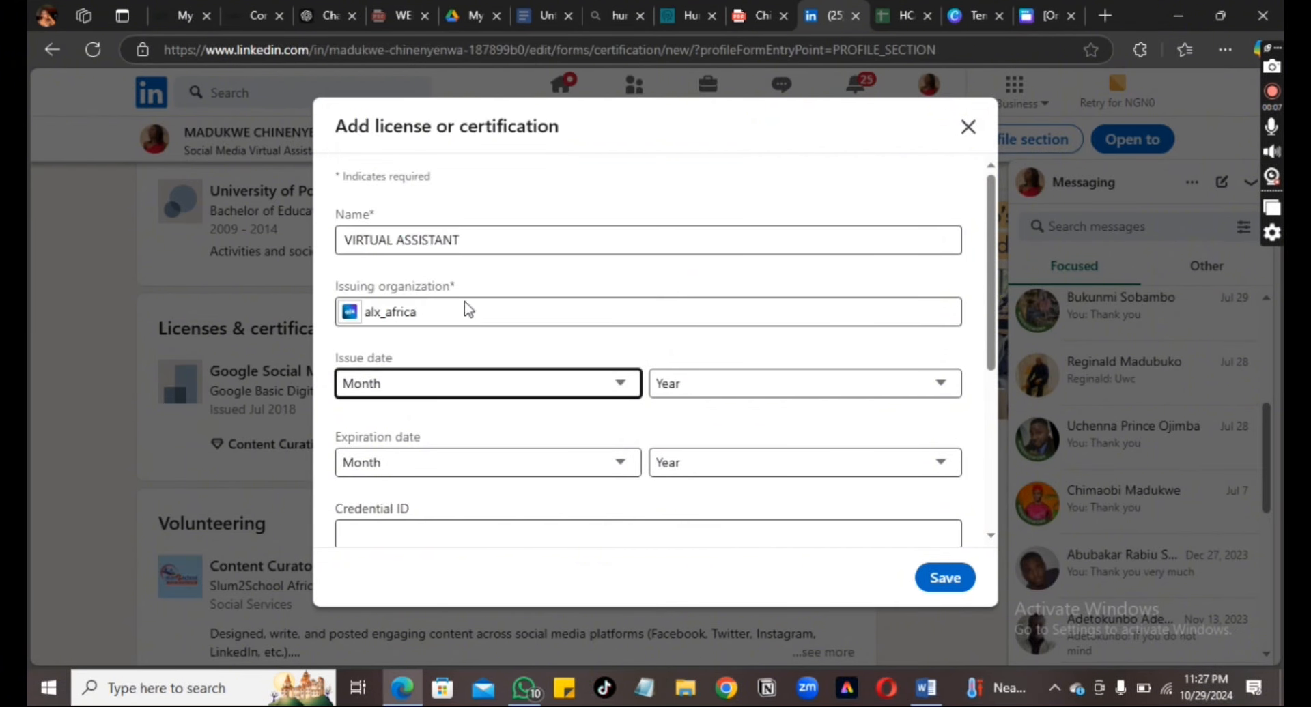
click(945, 387)
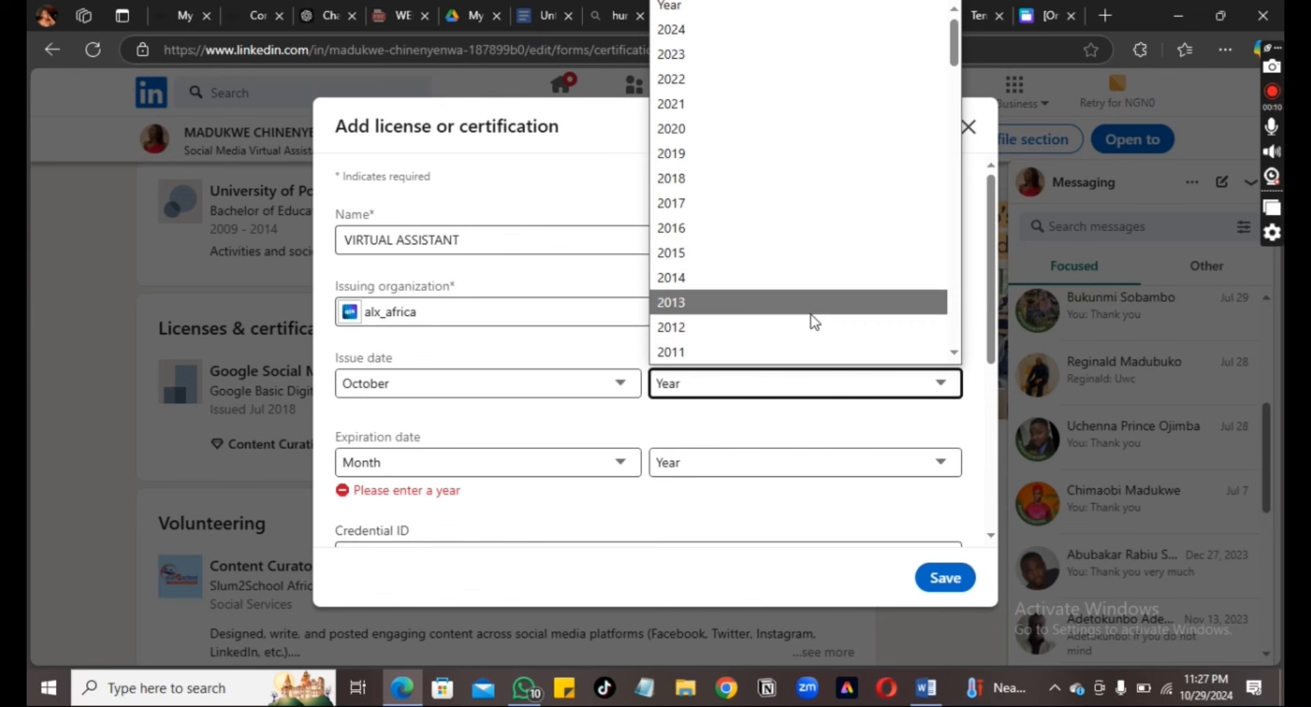
click(954, 353)
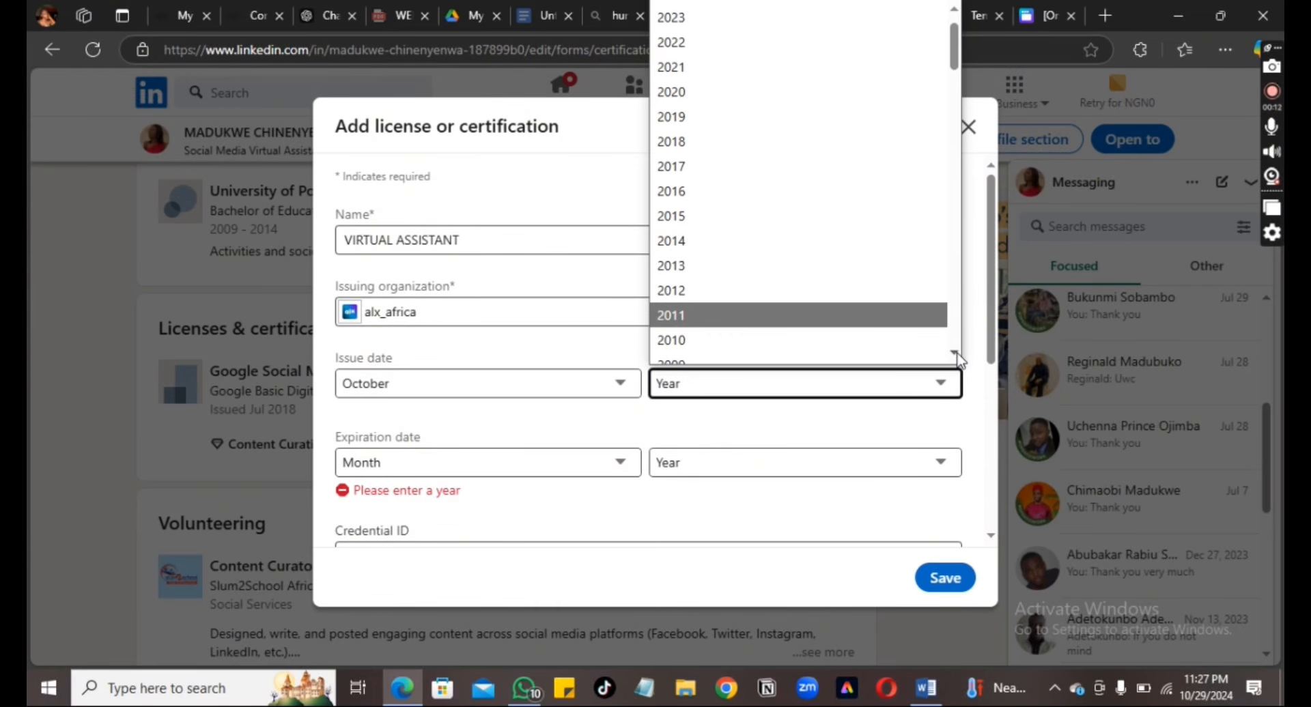
click(955, 8)
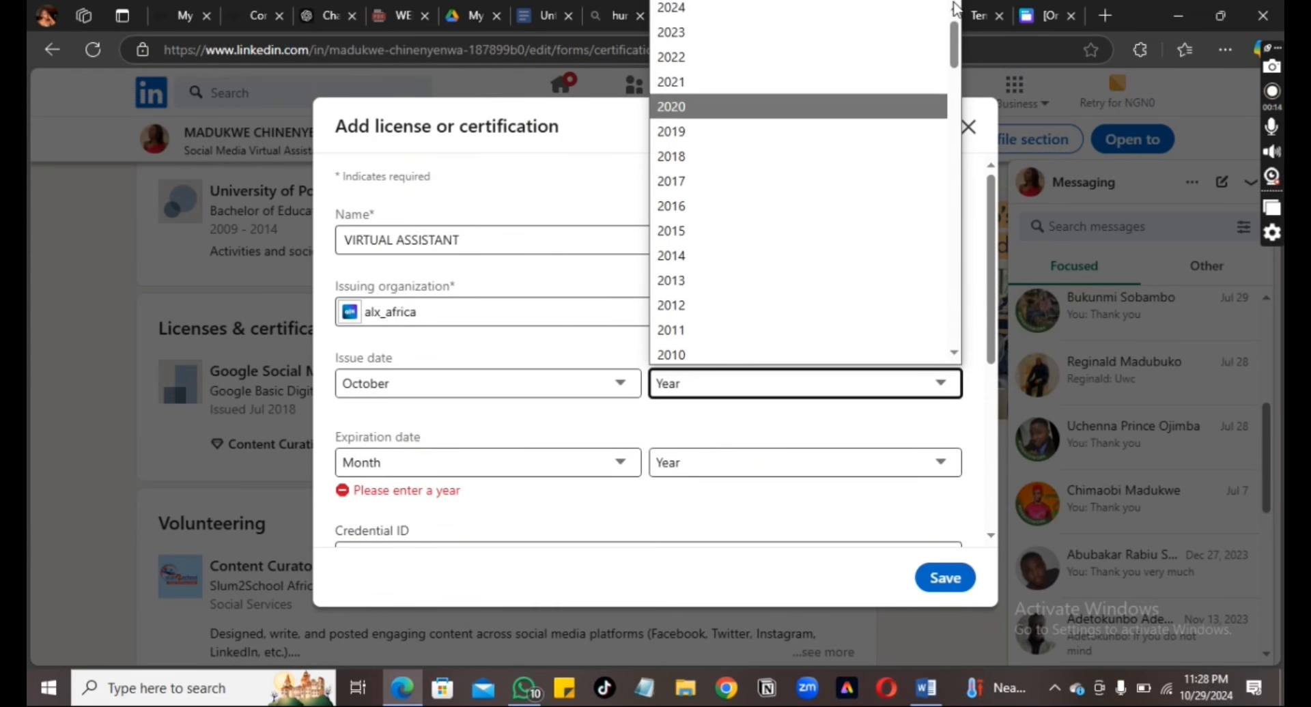
click(955, 8)
click(700, 43)
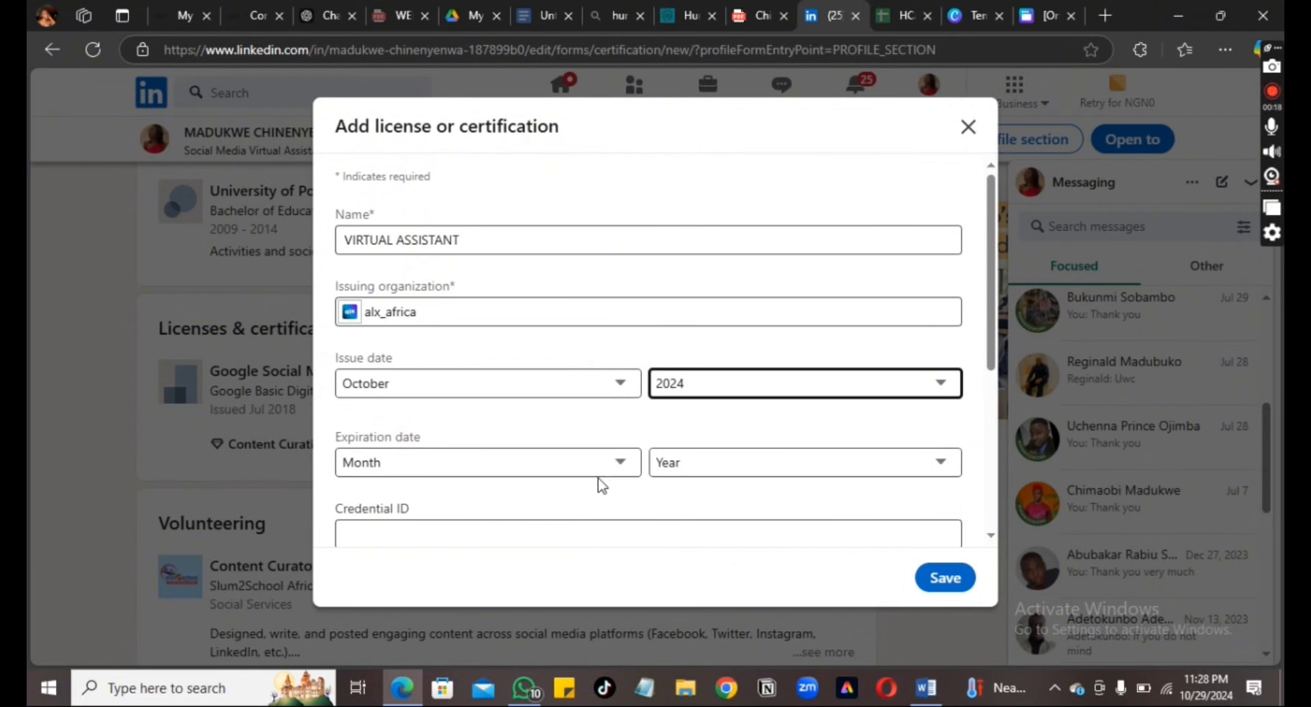
Attach the certificate PNG as media titled 'ALX CERTIFIED VIRTUAL ASSISTANT'
scroll(991, 539, down, 3)
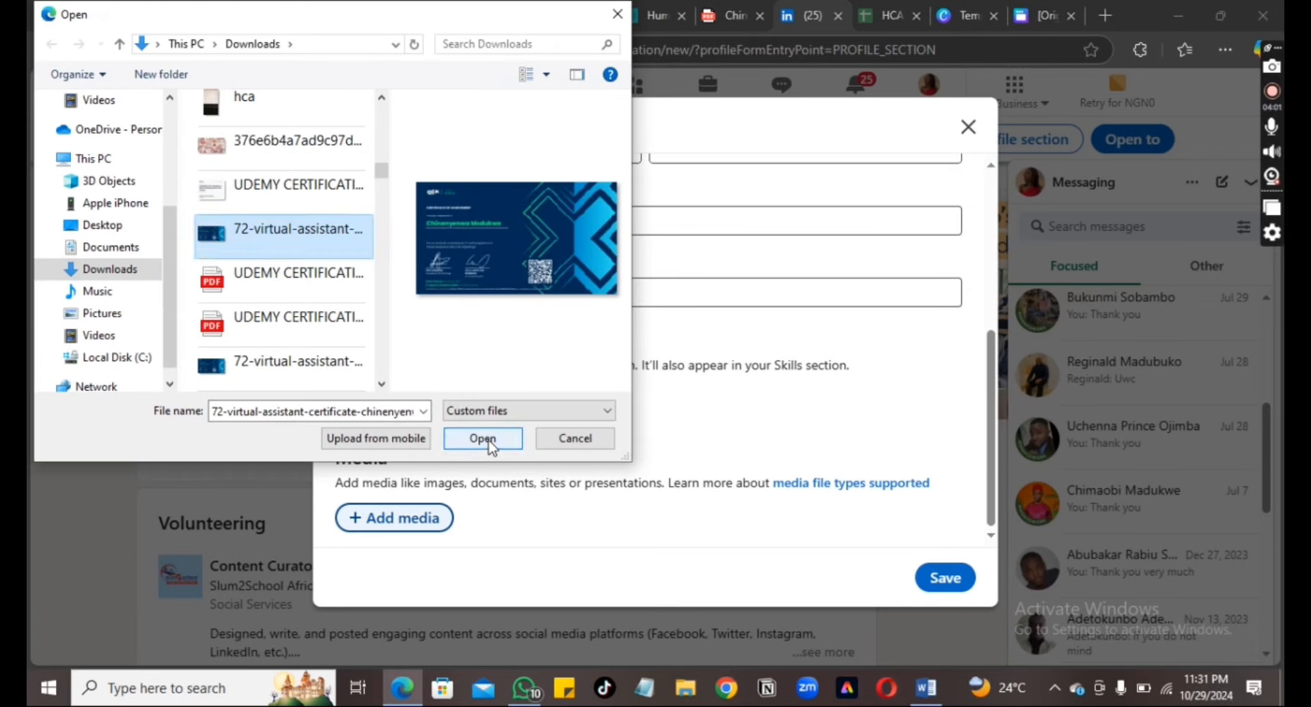
click(488, 440)
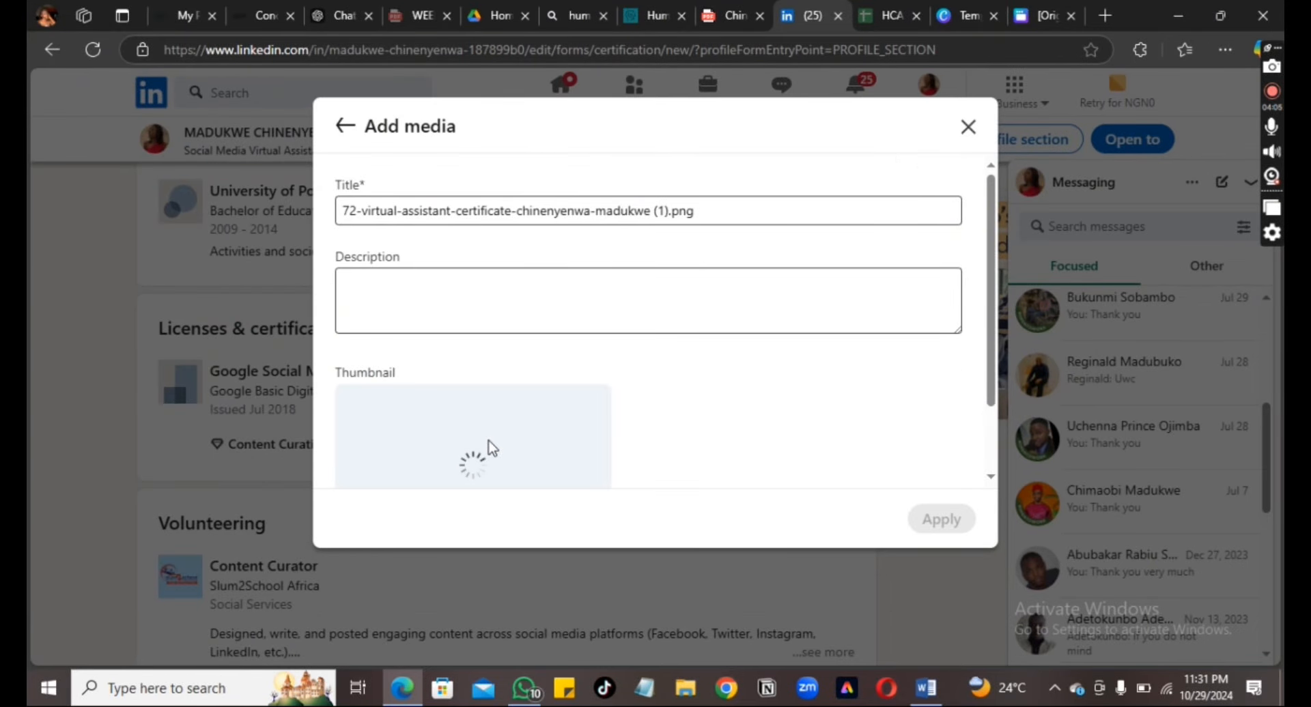
click(707, 212)
key(BackSpace)
key(BackSpace)
key(BackSpace)
key(BackSpace)
key(BackSpace)
key(BackSpace)
key(BackSpace)
key(BackSpace)
key(BackSpace)
key(BackSpace)
key(BackSpace)
key(BackSpace)
key(BackSpace)
key(BackSpace)
key(BackSpace)
key(BackSpace)
key(BackSpace)
key(BackSpace)
key(BackSpace)
key(BackSpace)
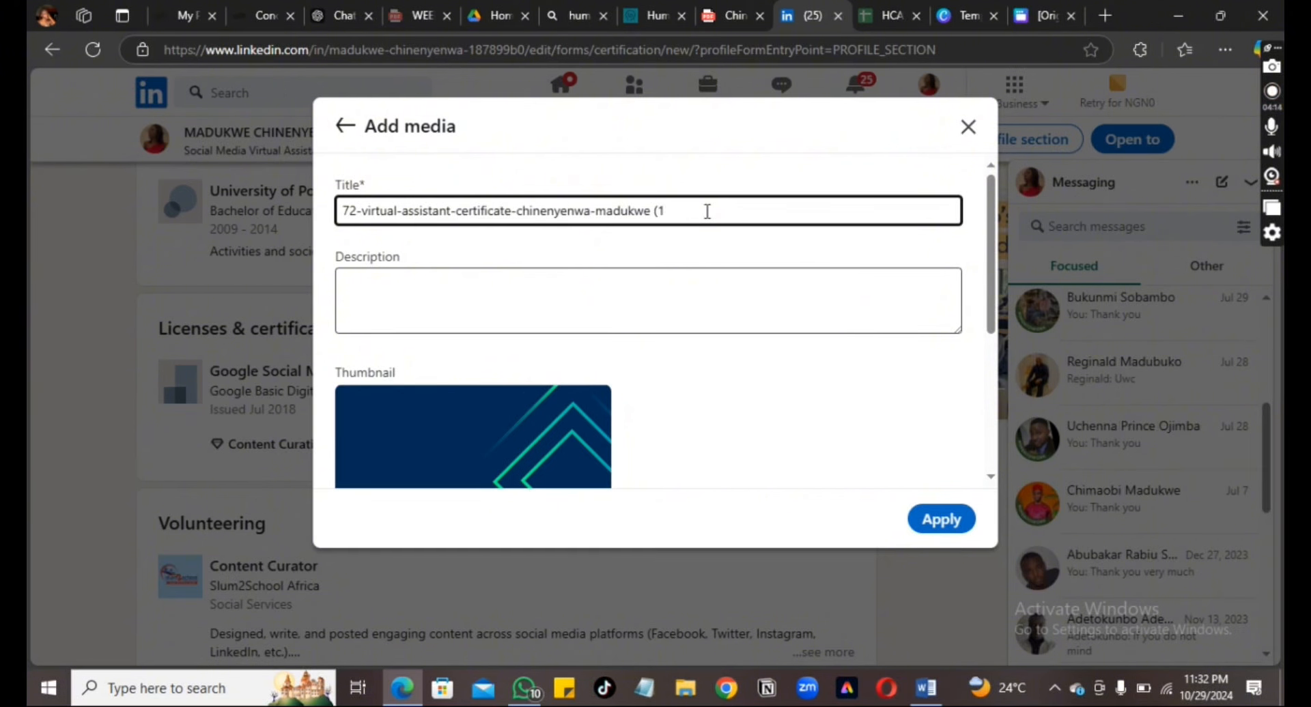
key(BackSpace)
key(BackSpace)
key(BackSpace)
key(BackSpace)
key(BackSpace)
key(BackSpace)
key(BackSpace)
key(BackSpace)
key(BackSpace)
key(BackSpace)
key(BackSpace)
key(BackSpace)
key(BackSpace)
key(BackSpace)
key(BackSpace)
key(BackSpace)
key(BackSpace)
key(BackSpace)
key(BackSpace)
key(BackSpace)
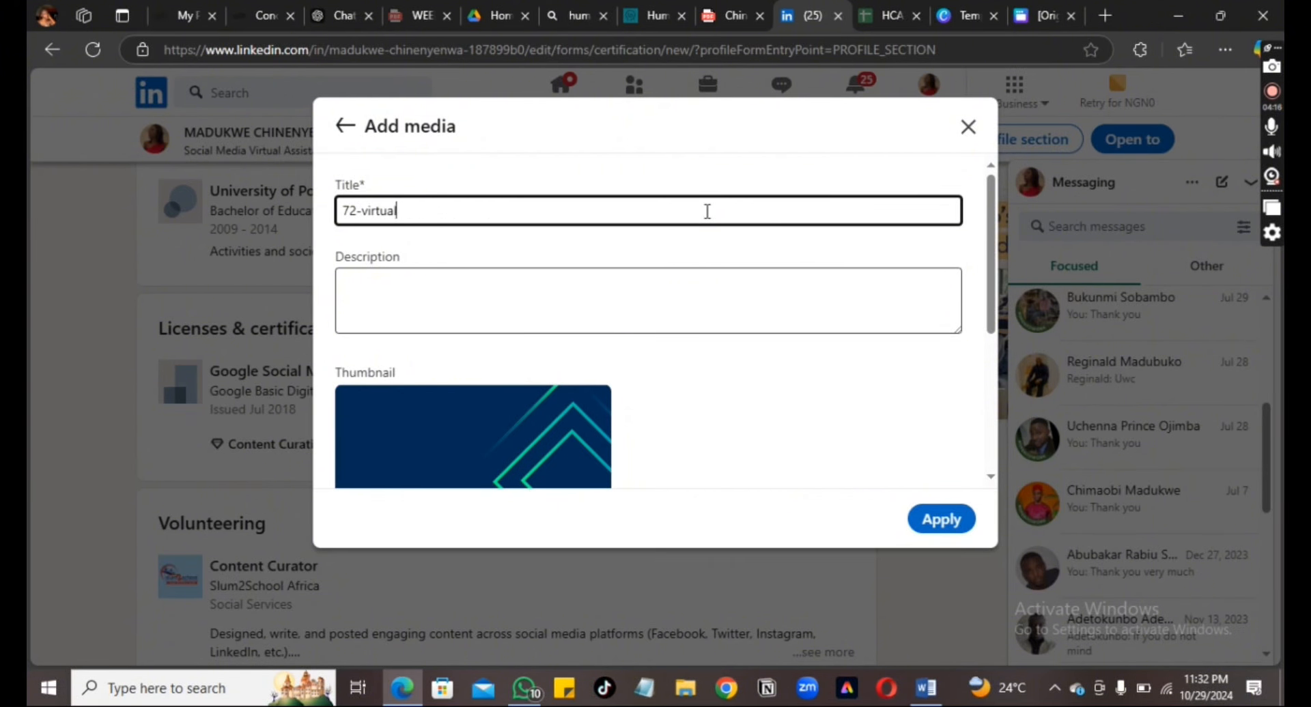
text(ALX CERTIFIED)
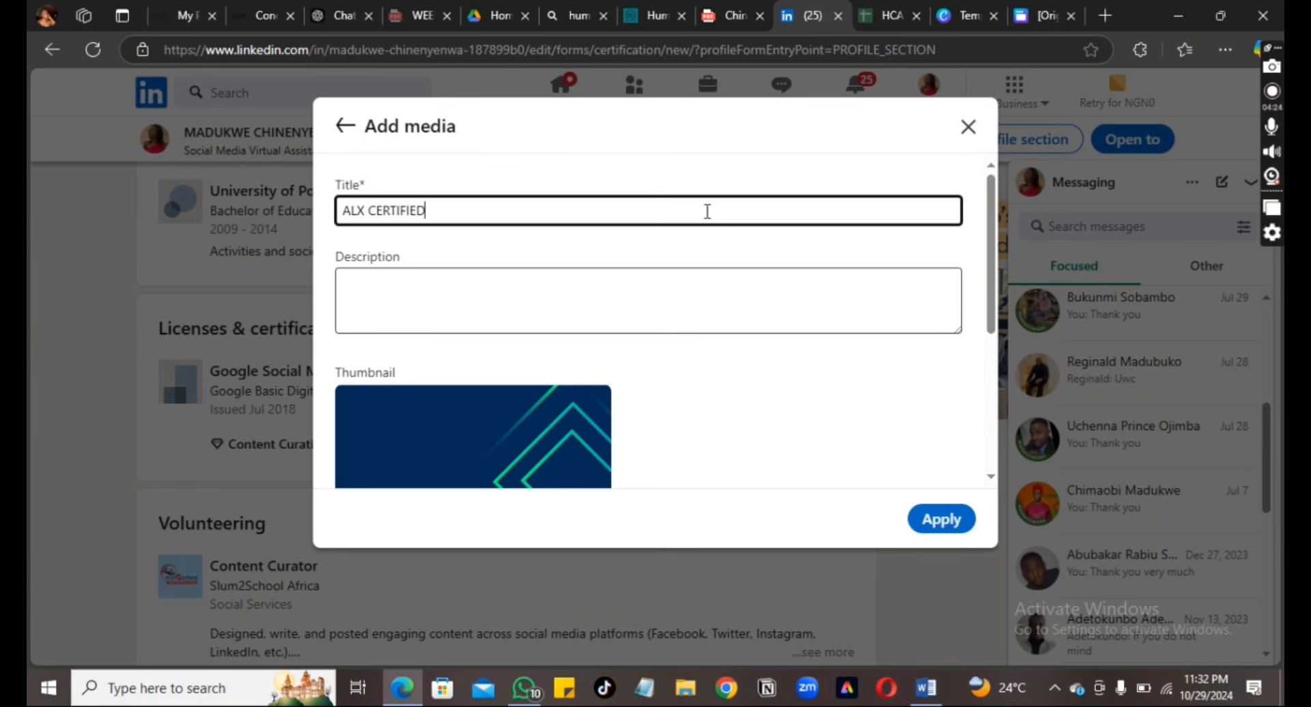
text( VIRTUAL ASSI)
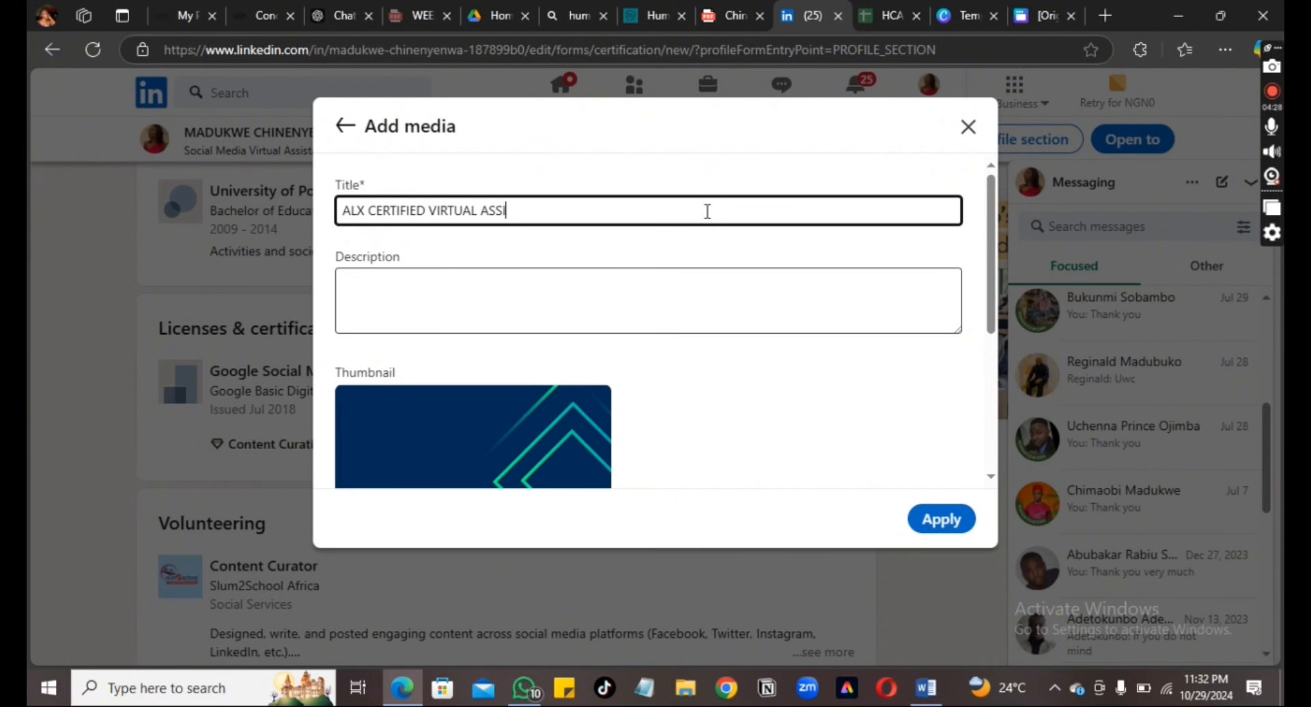
text(STANT)
scroll(994, 474, down, 5)
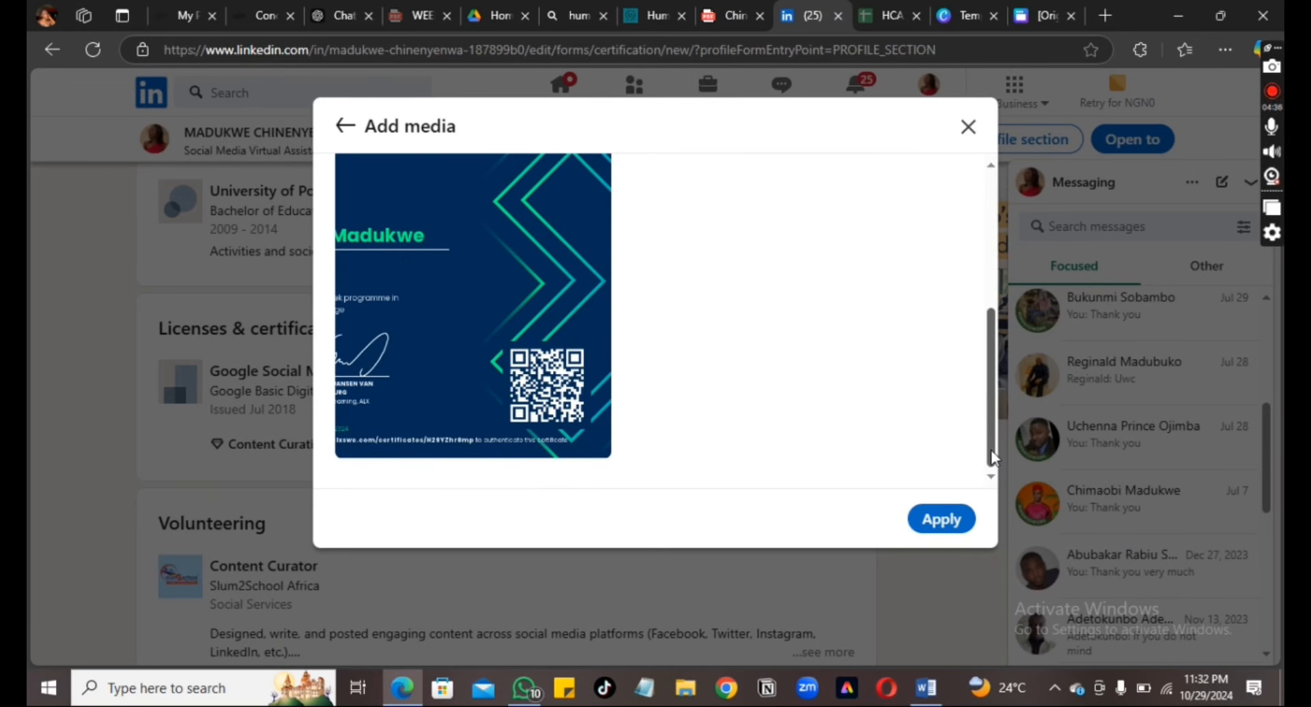
scroll(990, 450, up, 5)
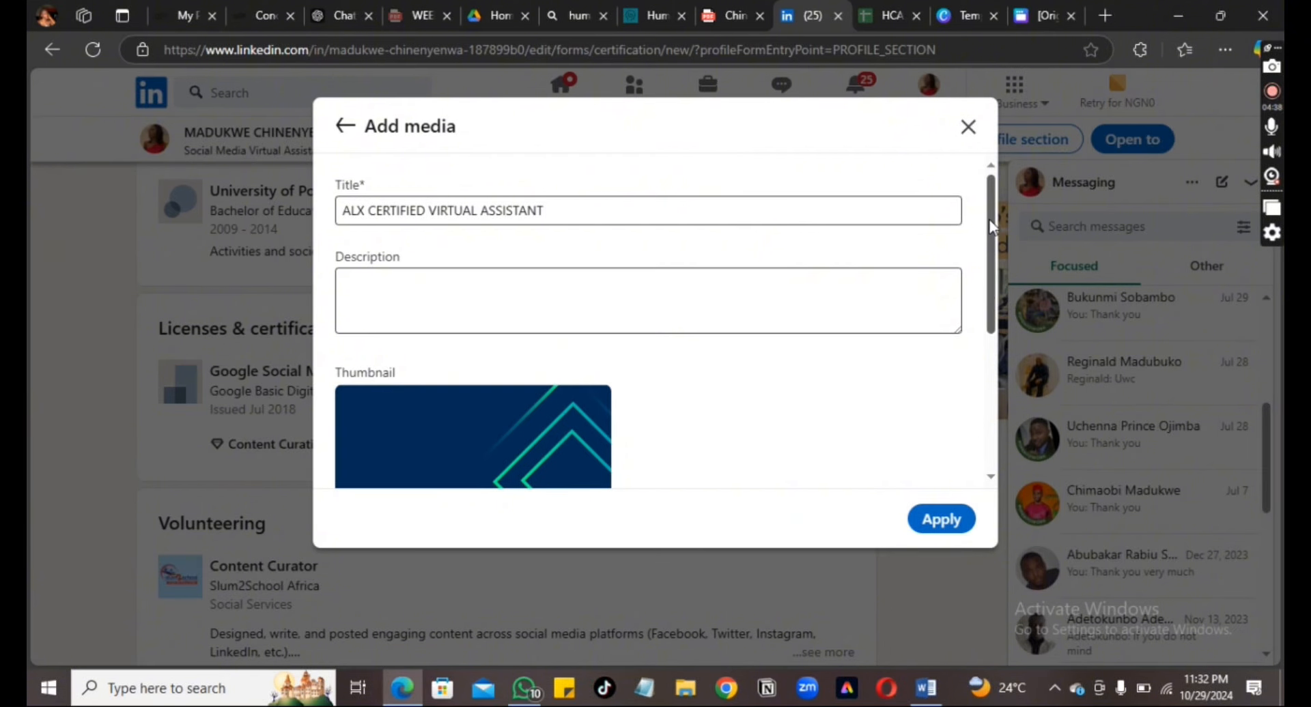
click(941, 520)
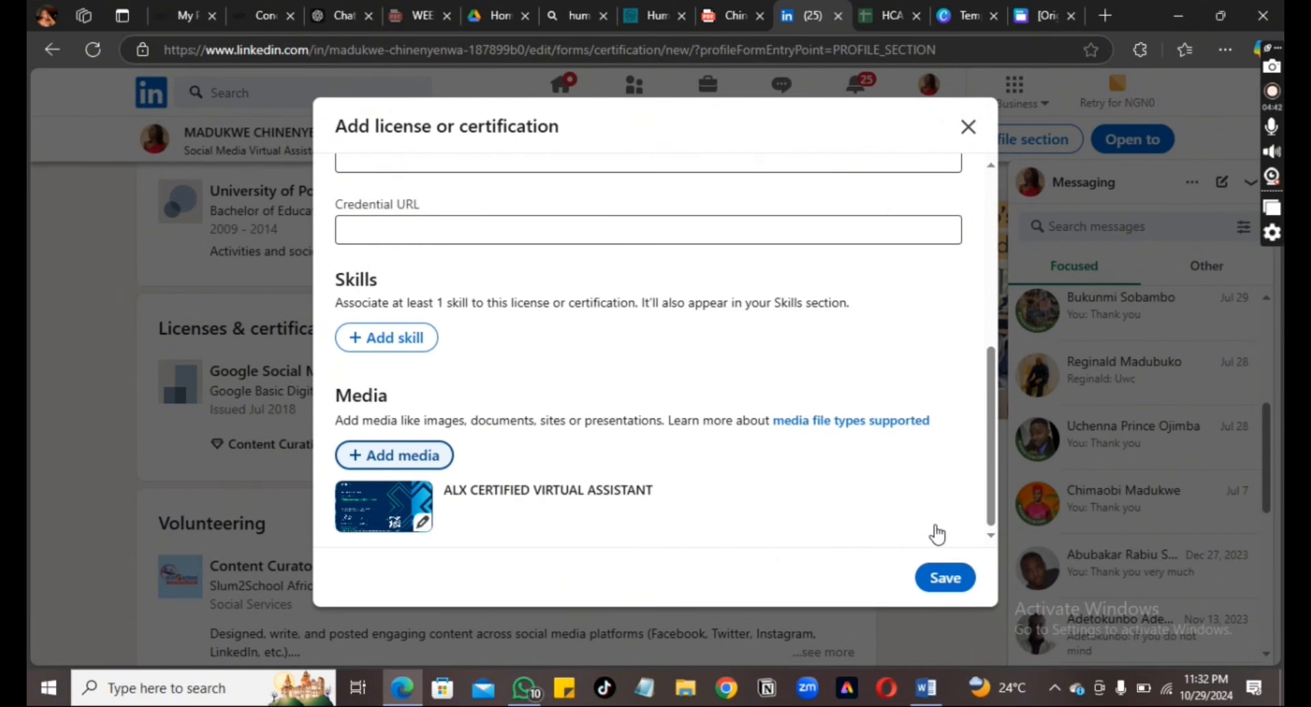
click(372, 342)
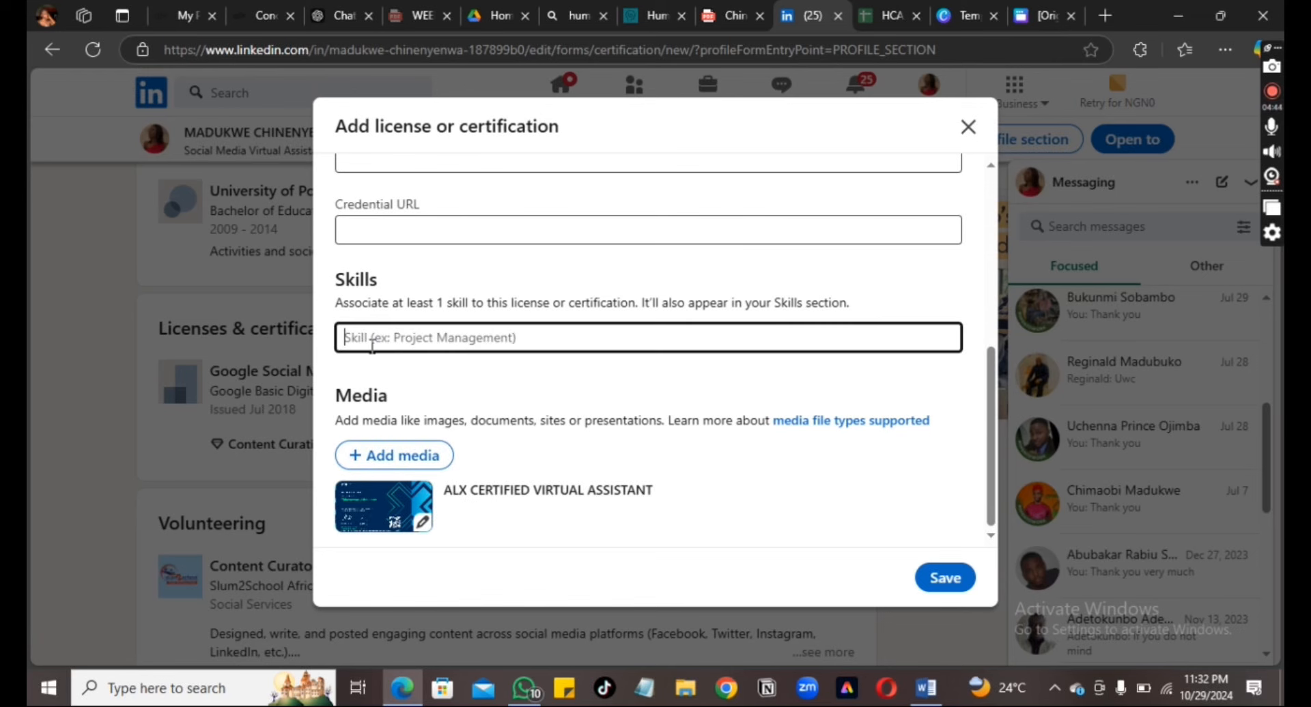